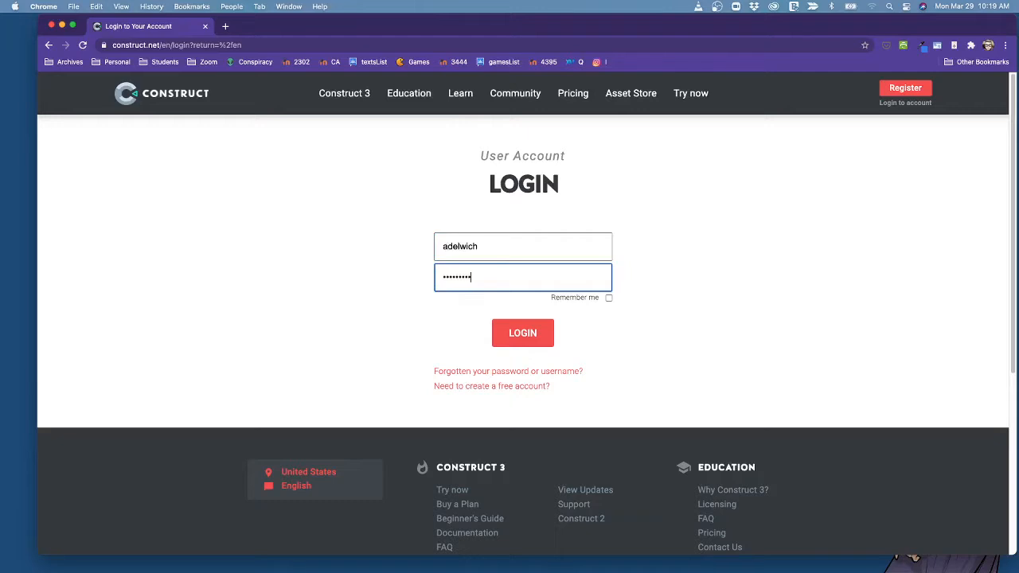
Enter the account password, enable Remember me, and log in to the Construct account.
key("super+a")
type("•")
left_click(609, 297)
left_click(532, 334)
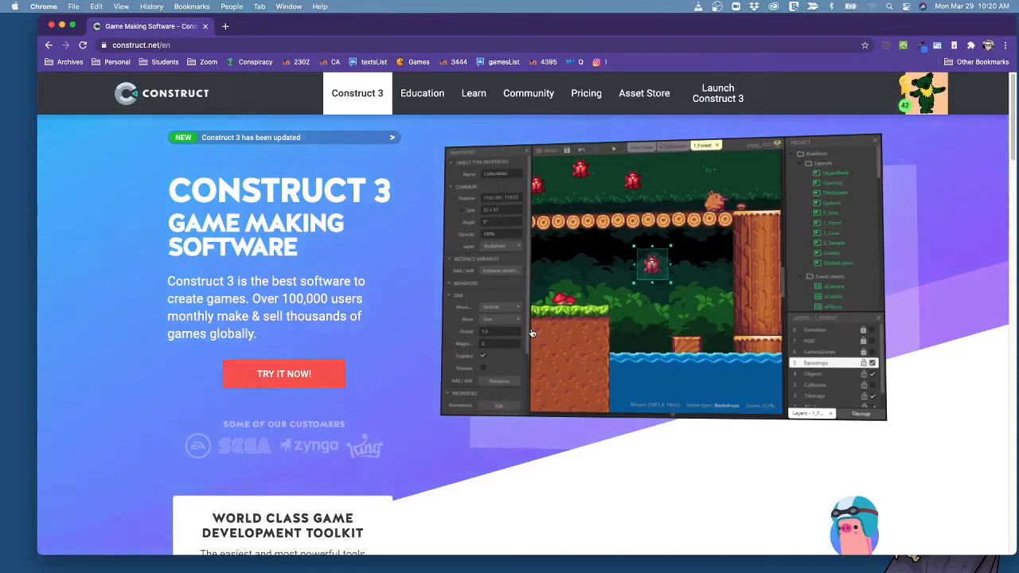
Launch the Construct 3 editor from the website and look over the game demos on its start page.
mouse_move(476, 95)
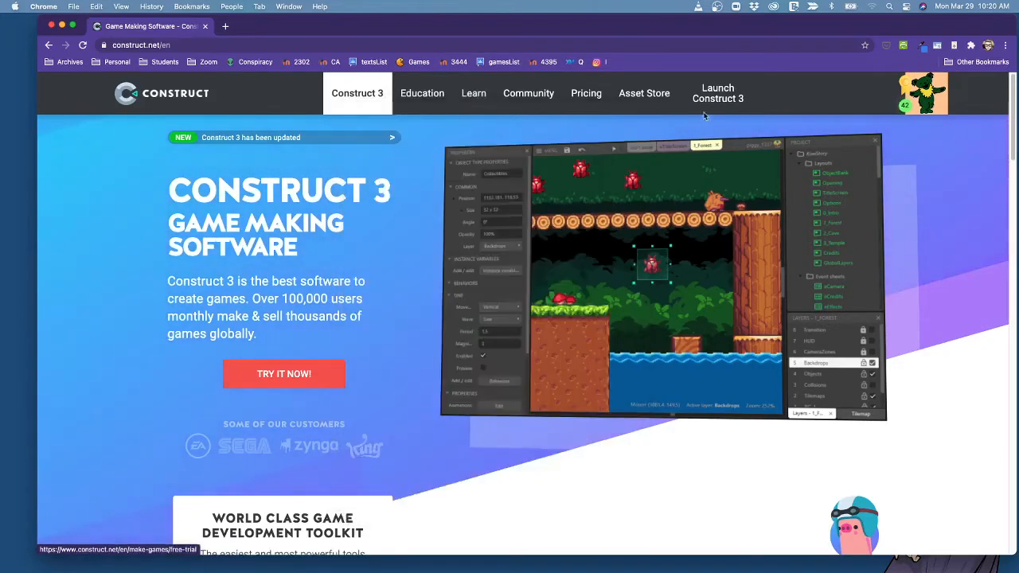
left_click(726, 95)
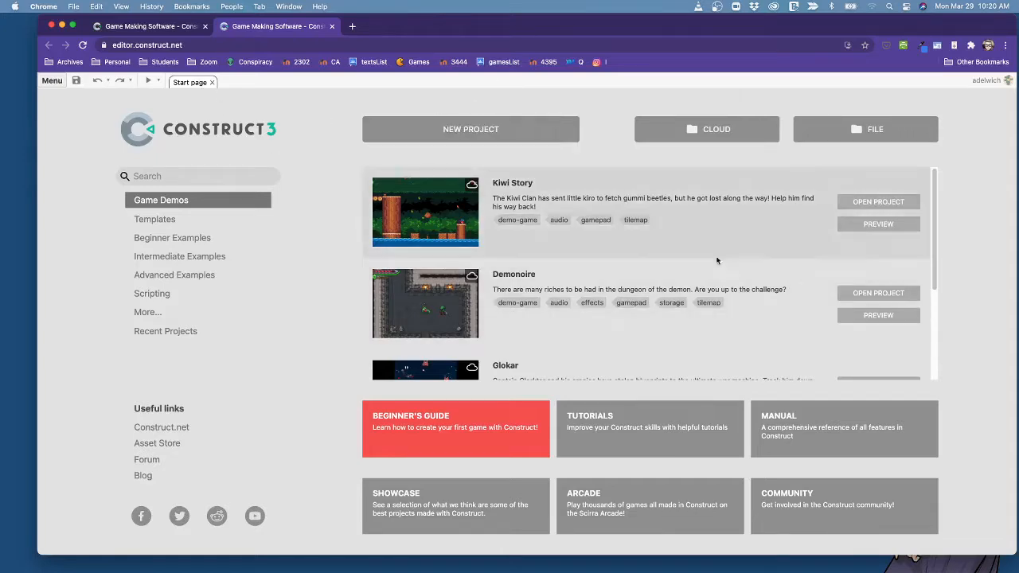
scroll(716, 261, "down", 3)
scroll(710, 264, "up", 3)
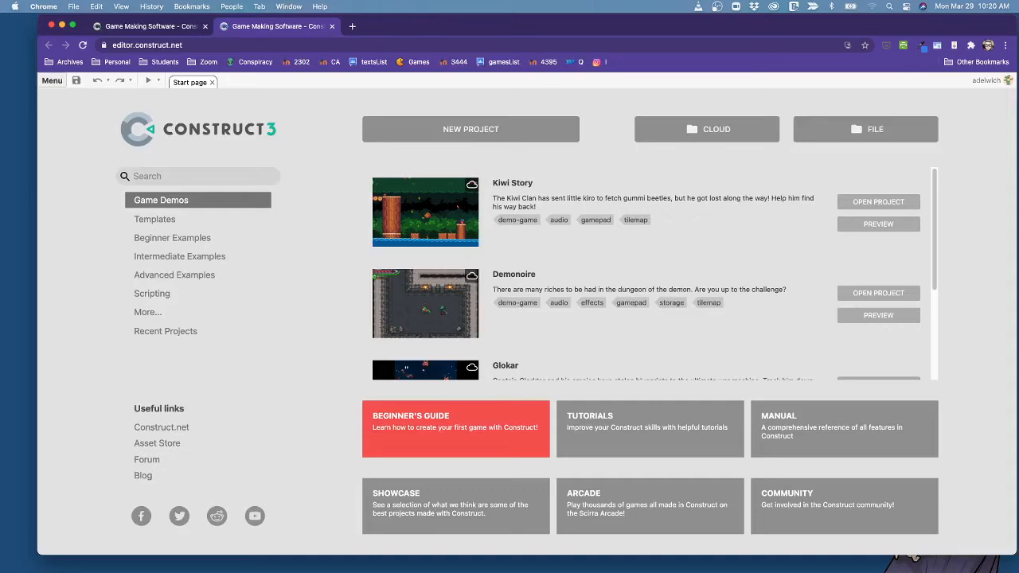
Switch to Finder and display the contents of the dungeon cleanup assets folder as icons.
left_click_drag(1018, 502, 255, 117)
double_click(148, 116)
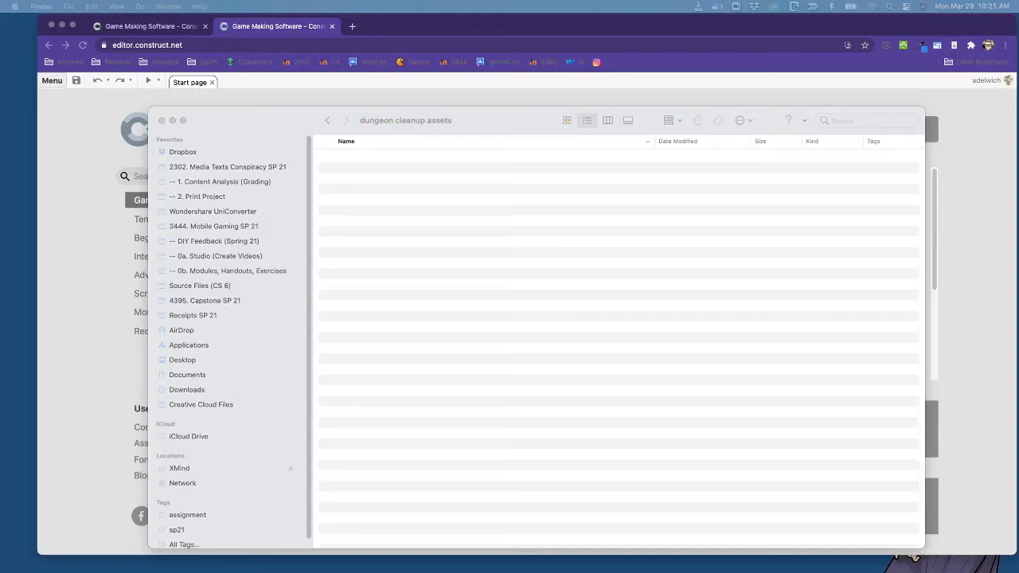
left_click(561, 280)
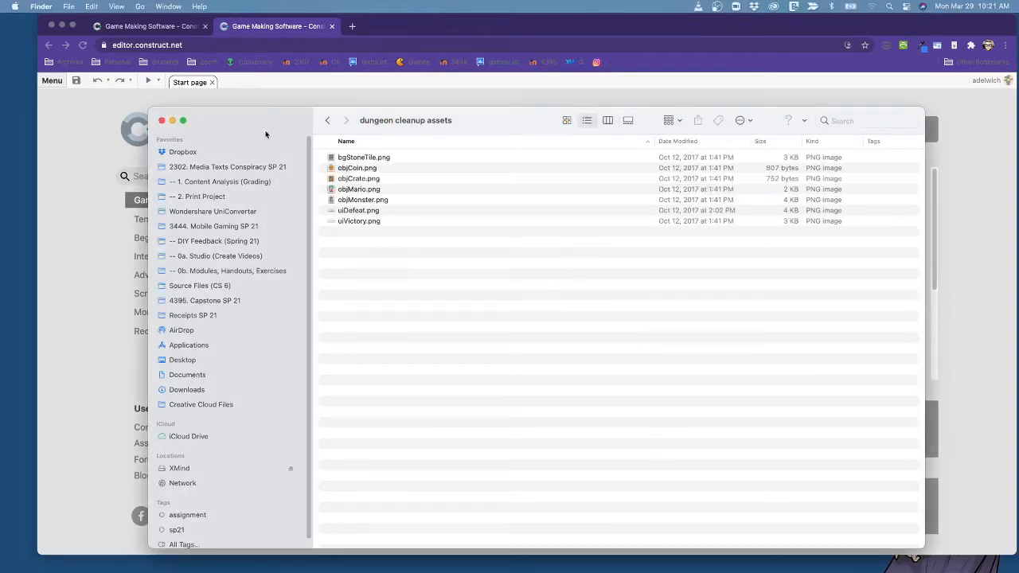
left_click(567, 121)
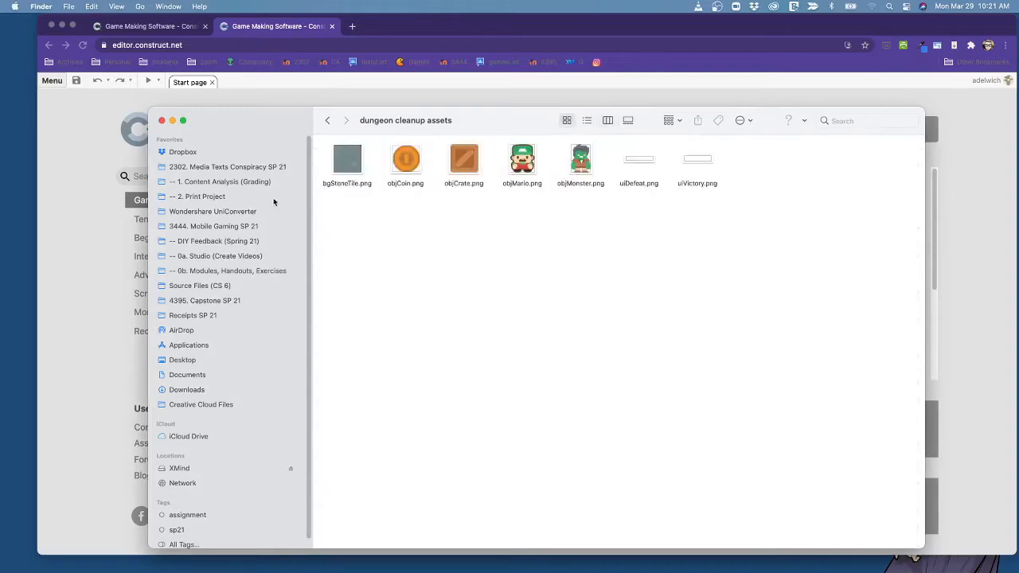
Look through the background tile, coin, crate, Mario and monster images, previewing uiDefeat.png and uiVictory.png, and return to the Construct editor.
left_click(334, 168)
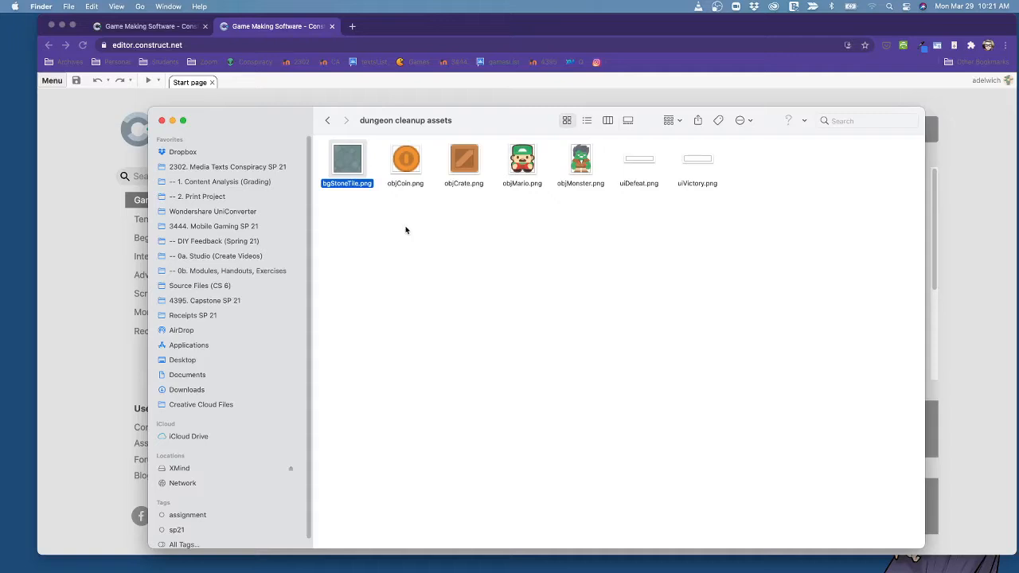
left_click(412, 163)
left_click(464, 163)
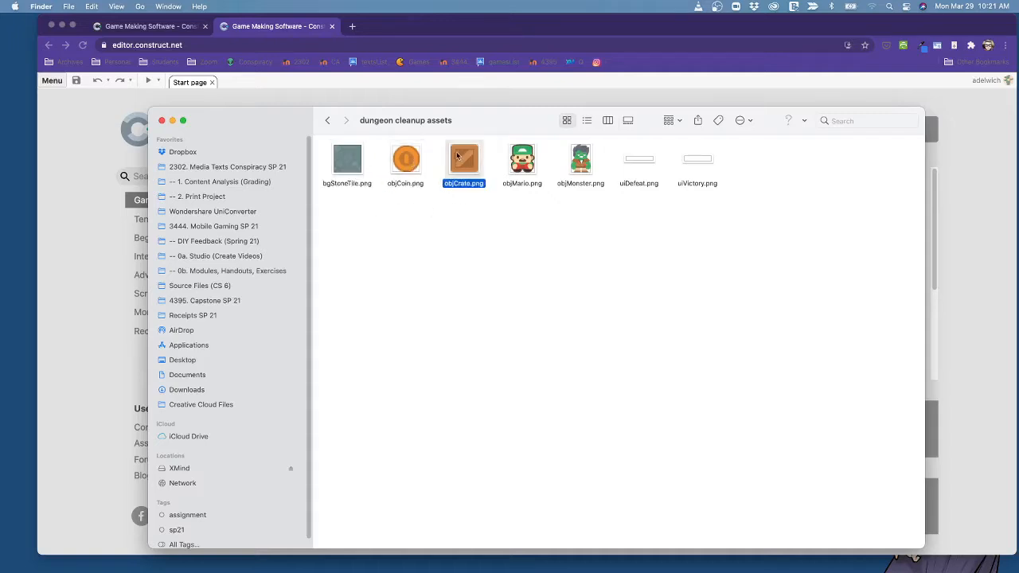
left_click(519, 160)
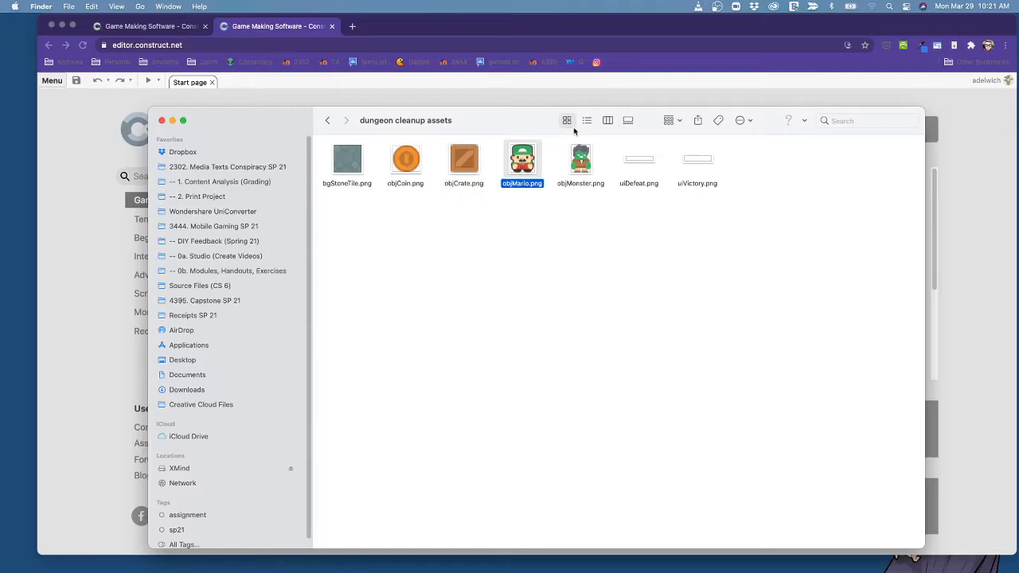
left_click(574, 173)
left_click(648, 160)
key("space")
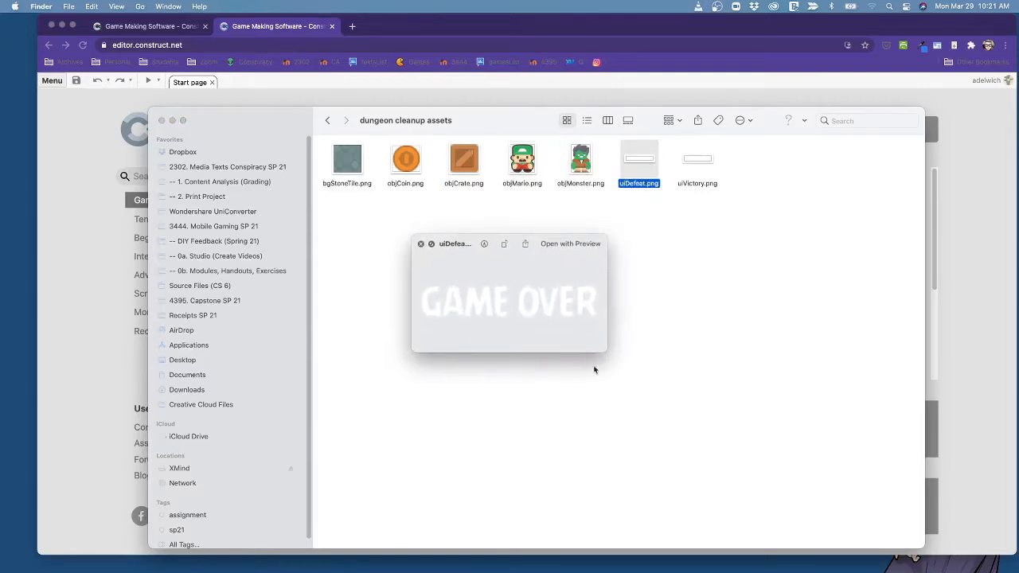
key("space")
left_click(701, 170)
left_click(701, 171)
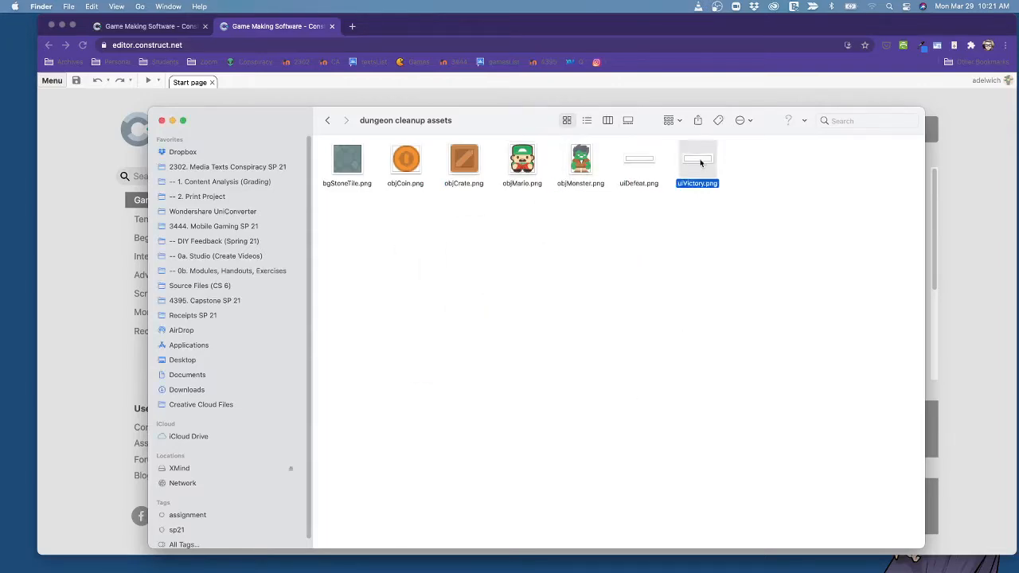
key("space")
key("space")
left_click_drag(239, 124, 262, 128)
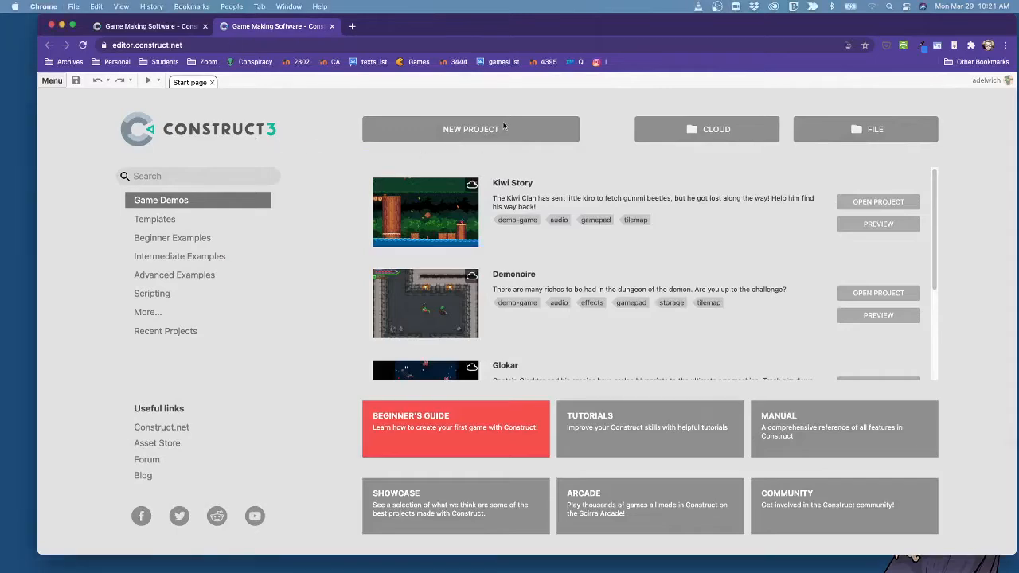
Create a new project named video-demo-dungeon-cleanup with the SD landscape 16:9 preset and an 854 x 480 viewport.
left_click(485, 133)
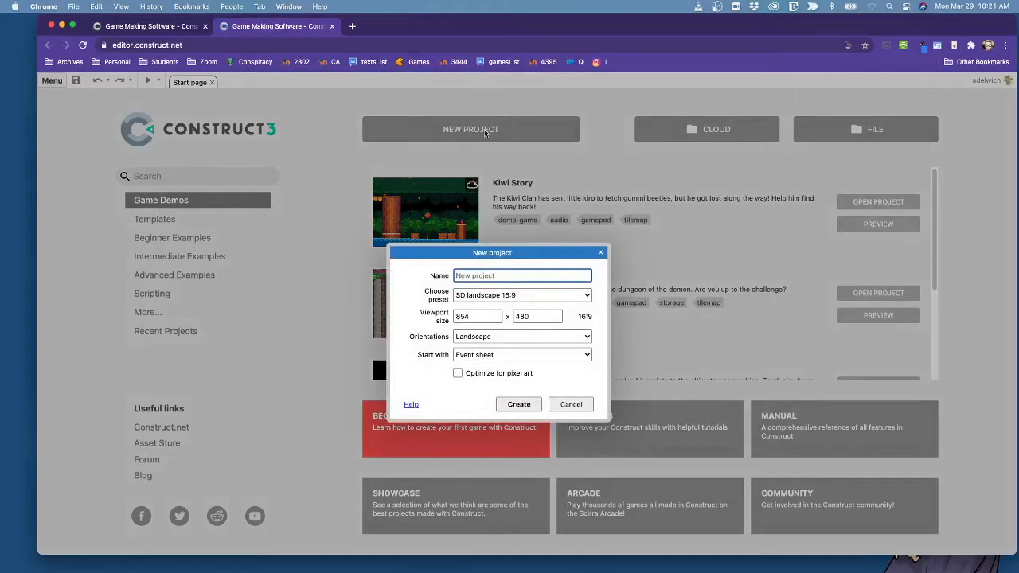
type("videoDemo")
type("-demo")
type("-dungeon-cleanup")
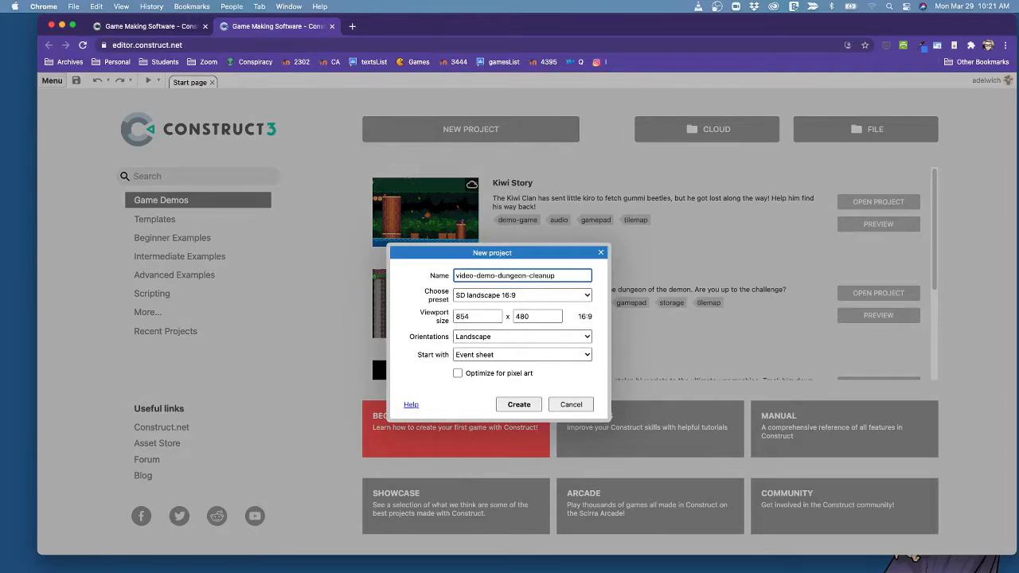
double_click(474, 314)
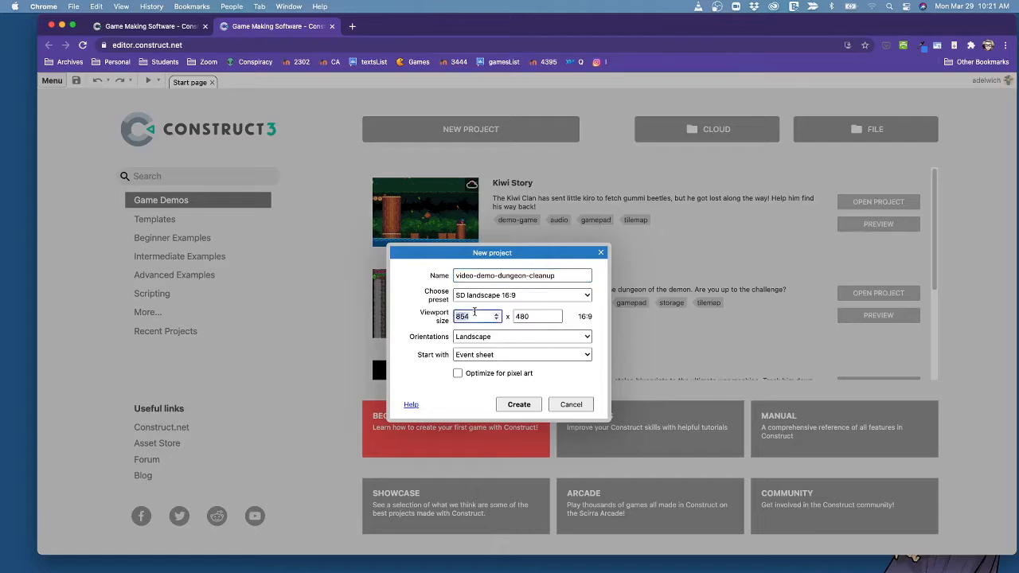
left_click(451, 322)
left_click(496, 319)
left_click(446, 396)
left_click(519, 405)
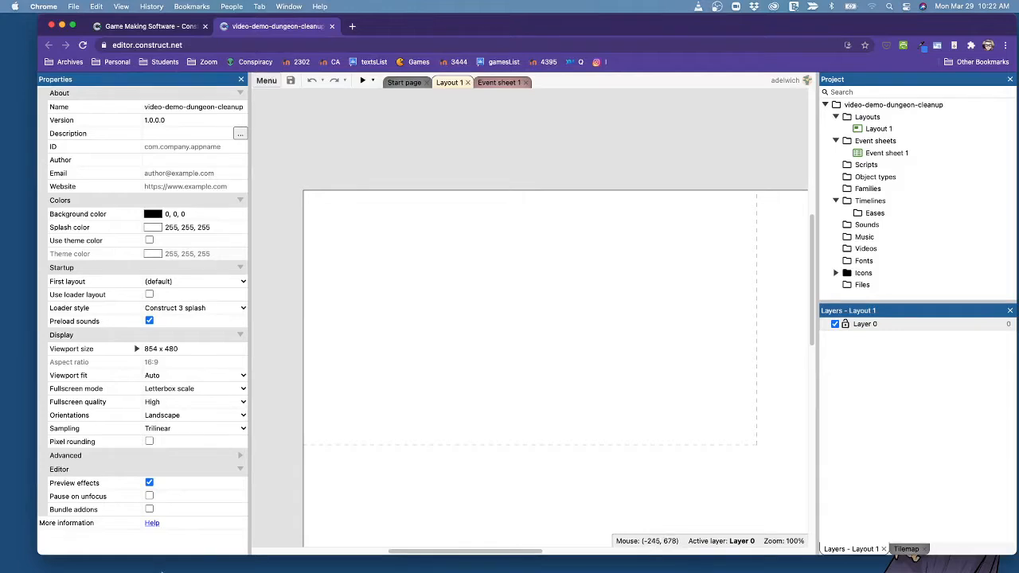
Start a cloud save of the project with Google Drive as the service and open the games class folder.
left_click_drag(184, 555, 189, 524)
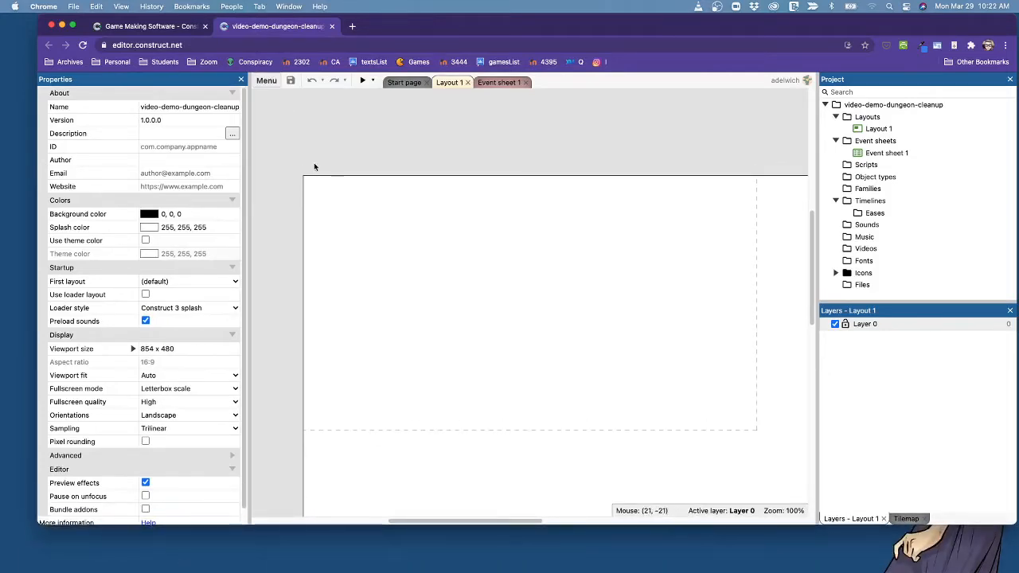
left_click(291, 91)
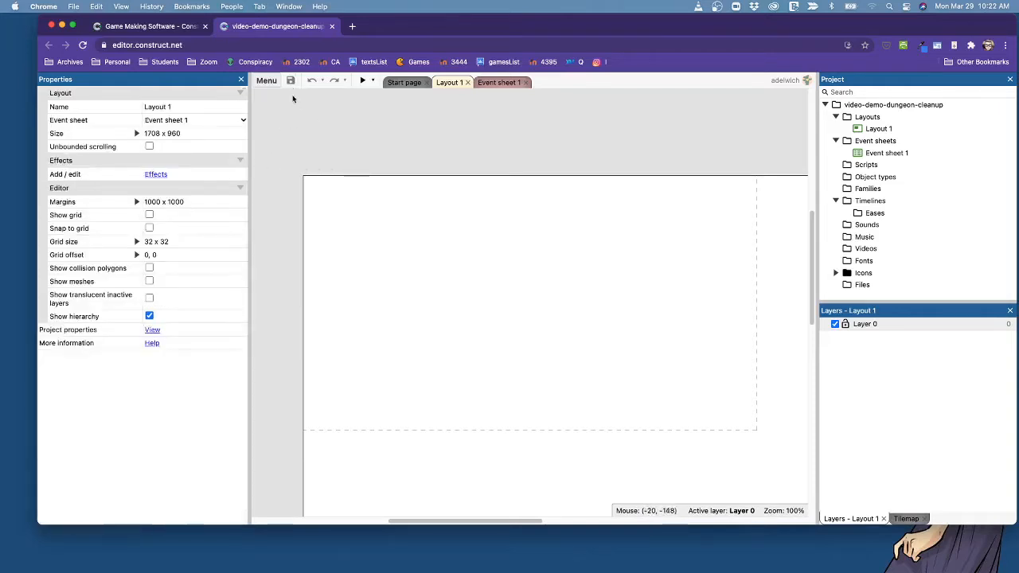
left_click(266, 80)
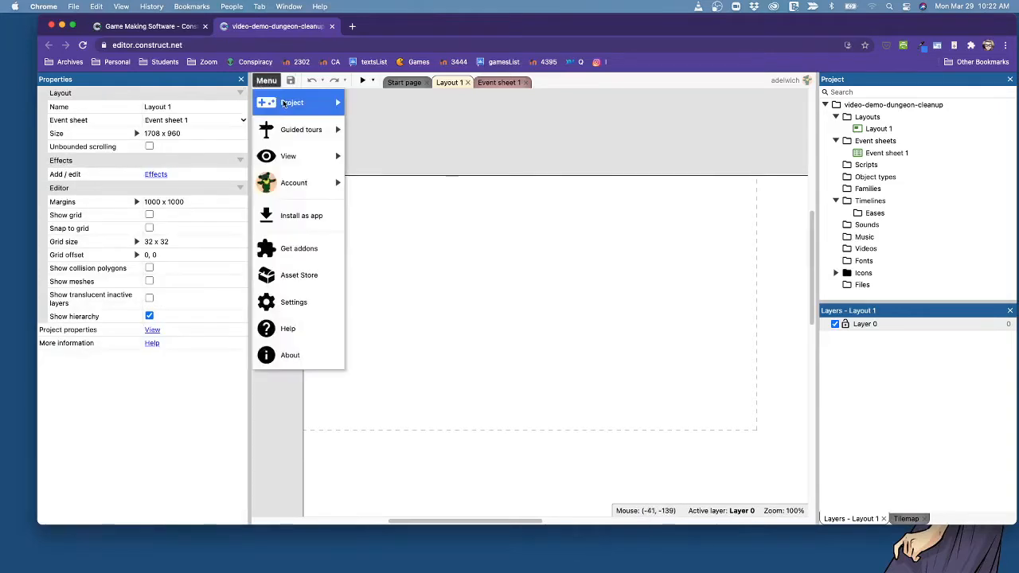
mouse_move(292, 102)
mouse_move(405, 131)
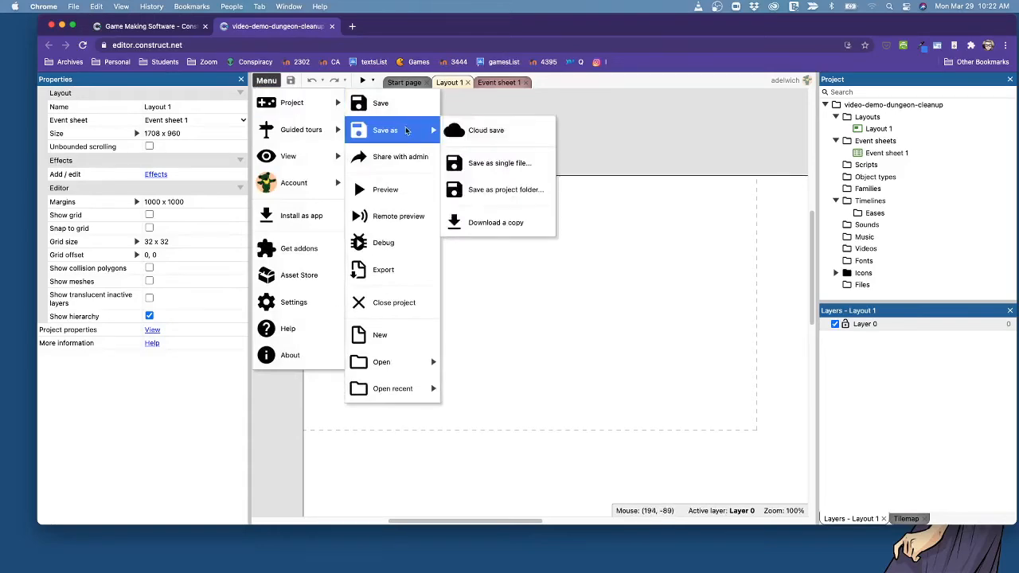
left_click(481, 130)
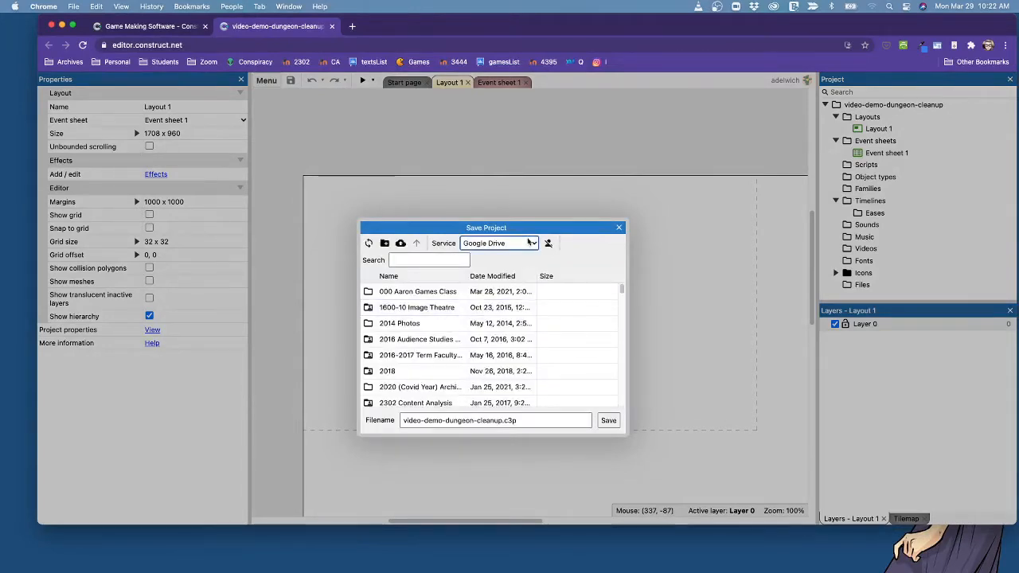
left_click(521, 244)
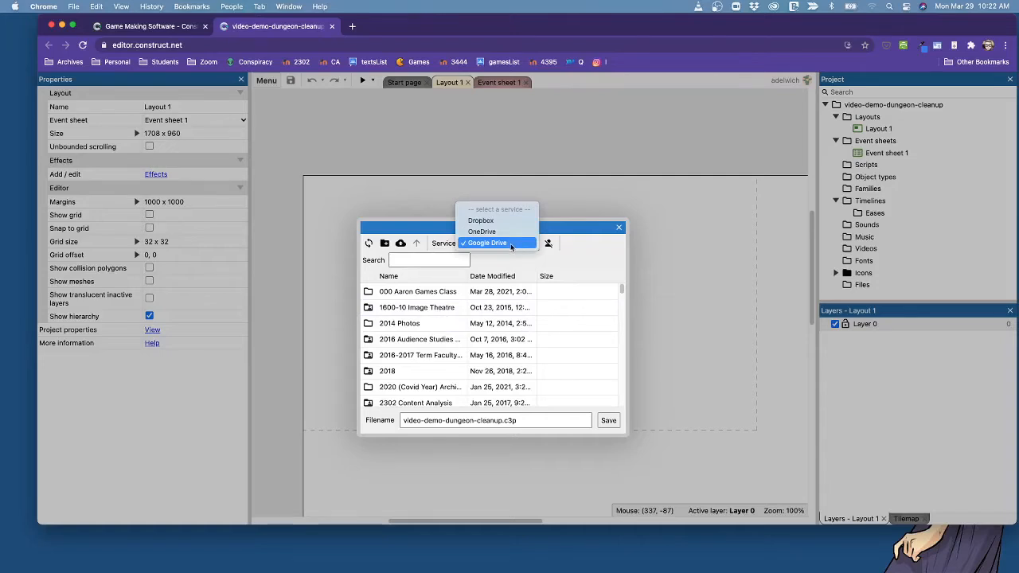
left_click(511, 244)
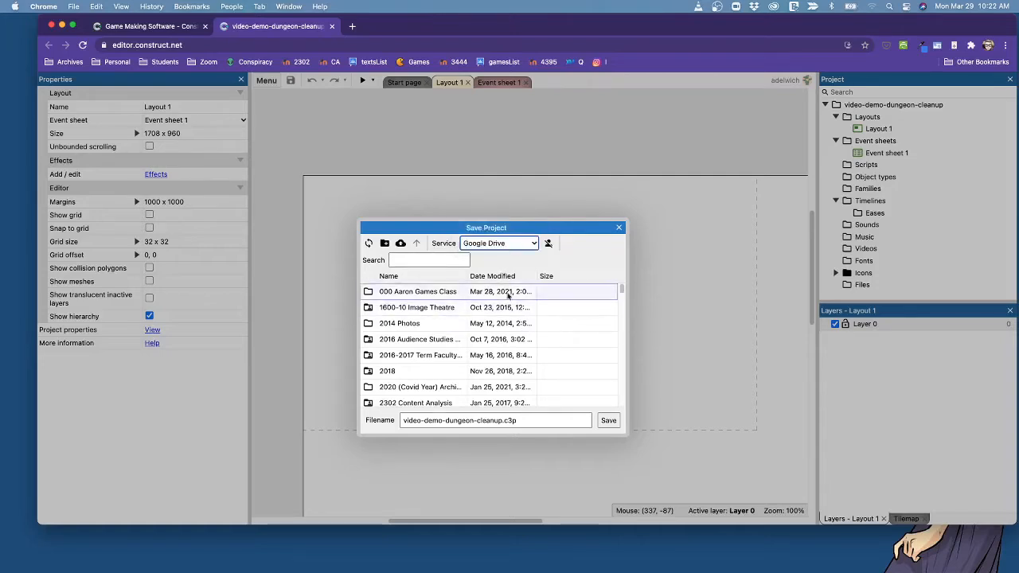
left_click(413, 292)
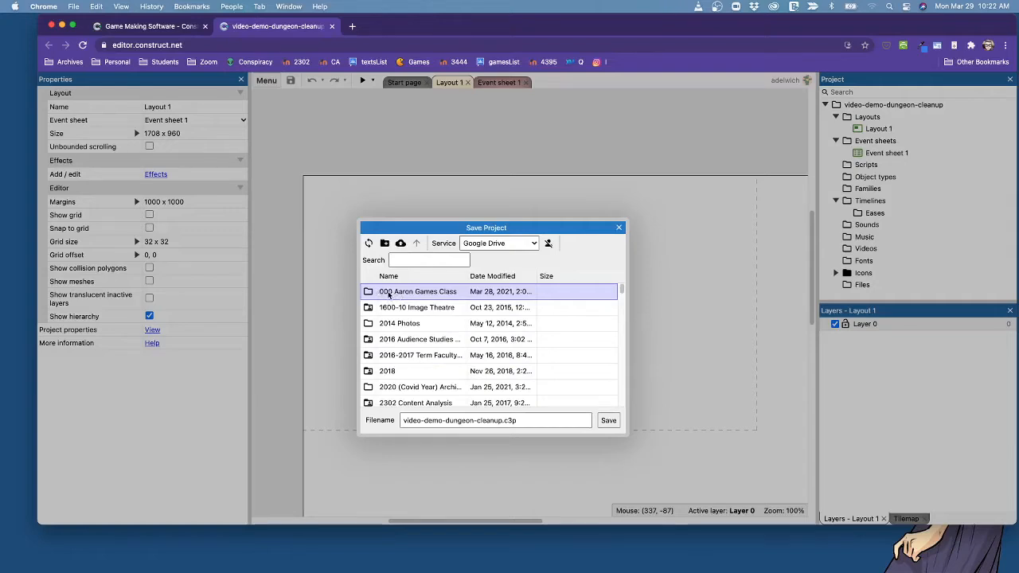
double_click(389, 292)
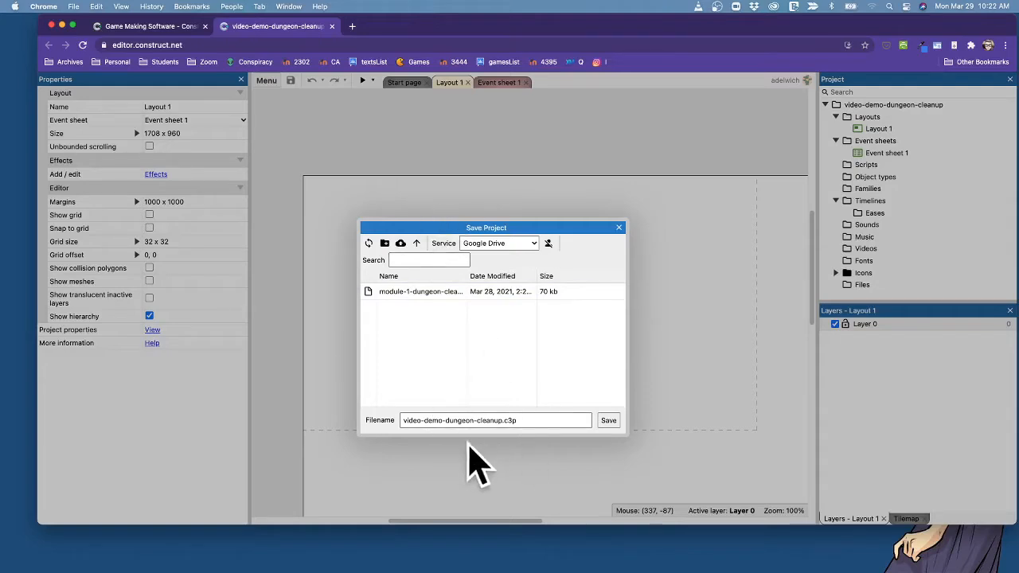
Save the project in the games class folder under the filename video-demo-dungeon-cleanup.c3p.
left_click(407, 420)
left_click_drag(403, 421, 544, 423)
left_click(544, 423)
left_click(609, 420)
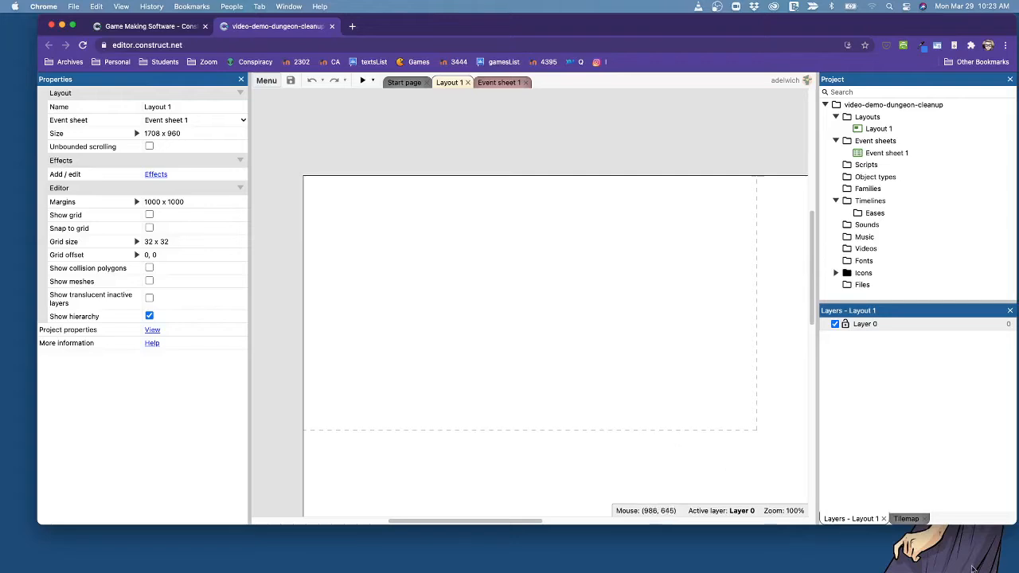
Examine the Layout 1 canvas, its dashed viewport outline and surrounding margin, along with the layout properties, project structure and layers.
scroll(539, 353, "down", 2)
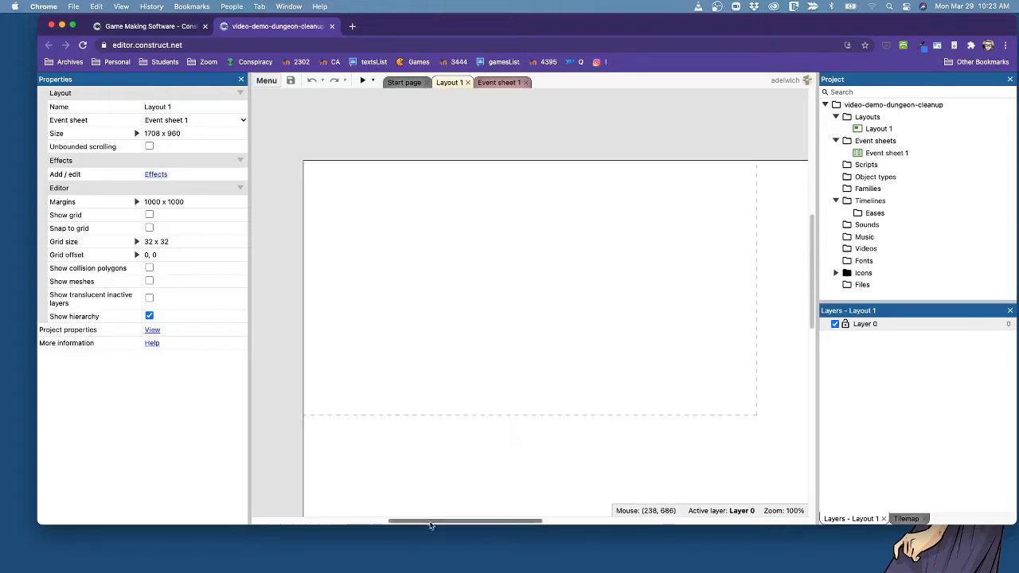
mouse_move(430, 526)
left_mouse_down()
mouse_move(446, 524)
mouse_move(411, 524)
mouse_move(441, 524)
left_mouse_up()
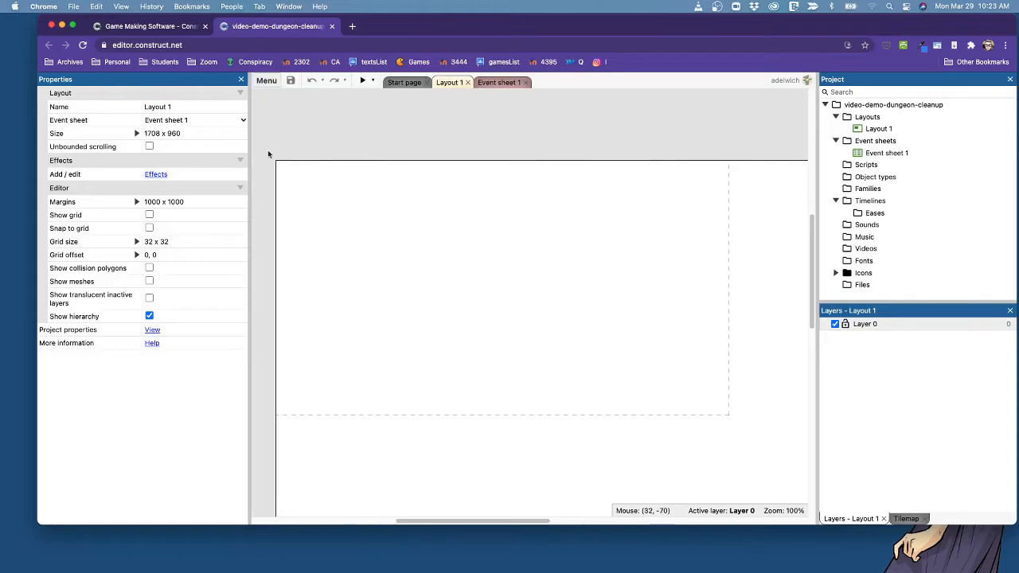
scroll(572, 369, "down", 2)
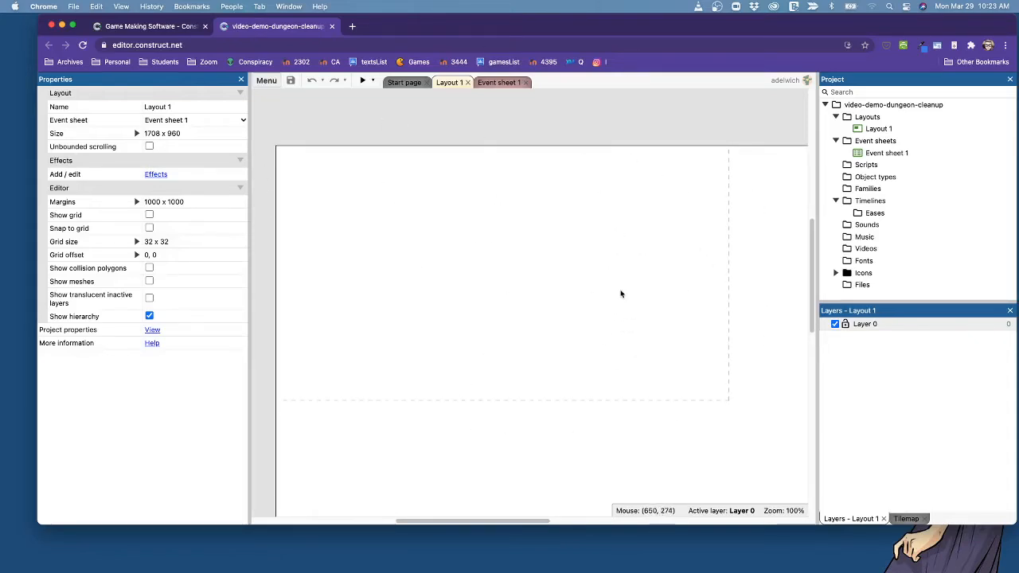
scroll(556, 262, "down", 2)
scroll(556, 262, "up", 2)
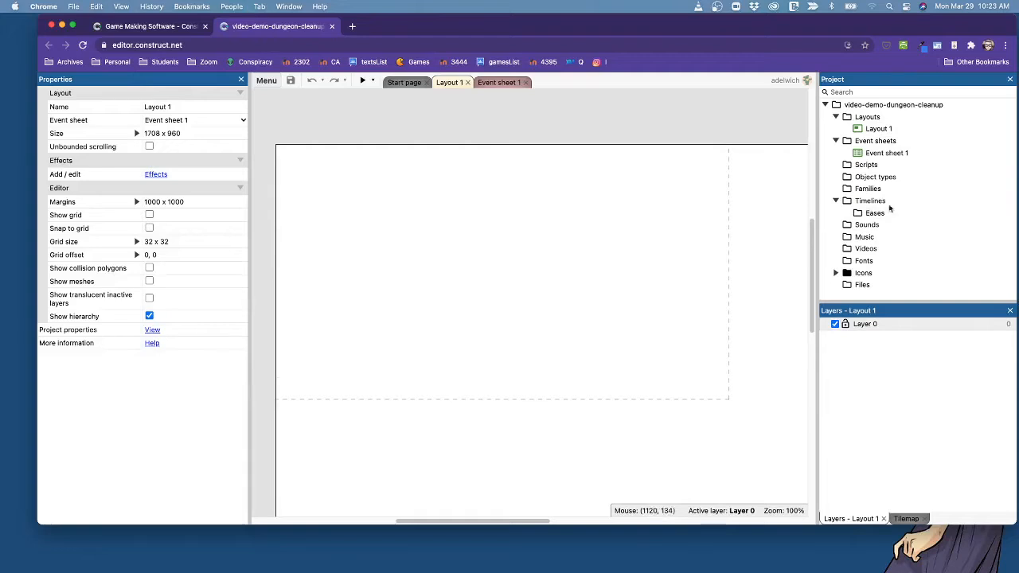
left_click(875, 465)
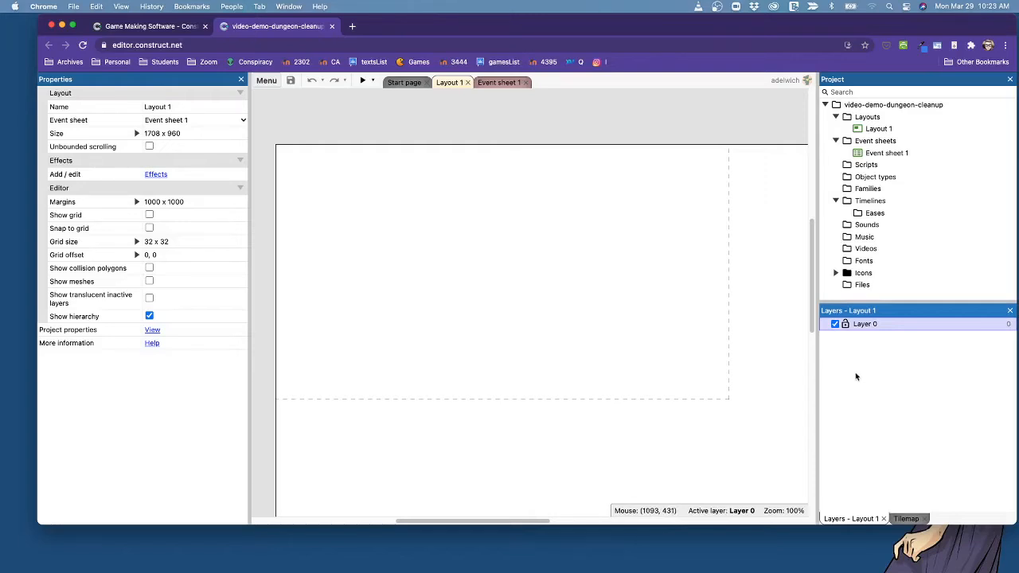
left_click(329, 119)
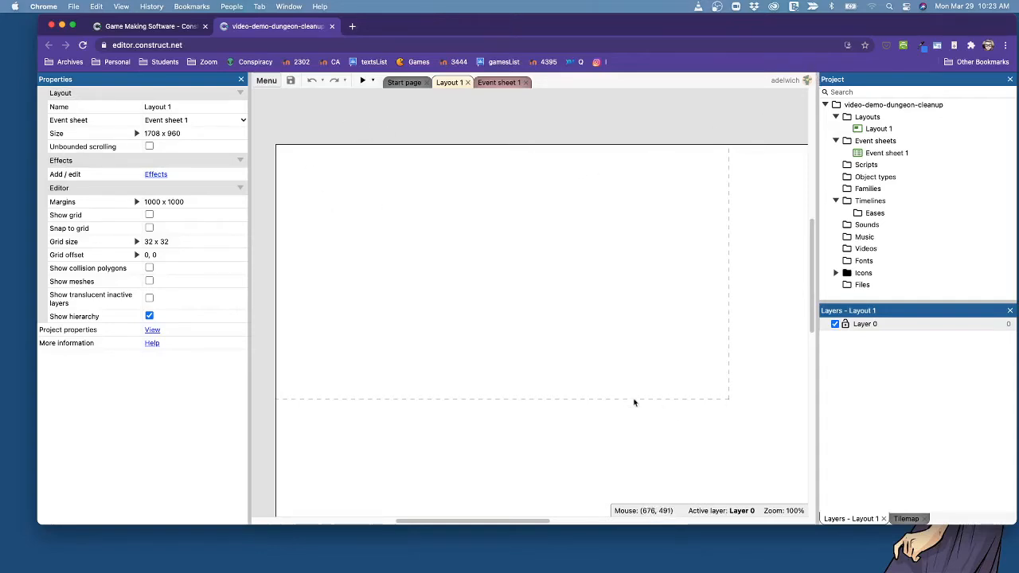
scroll(584, 384, "down", 3)
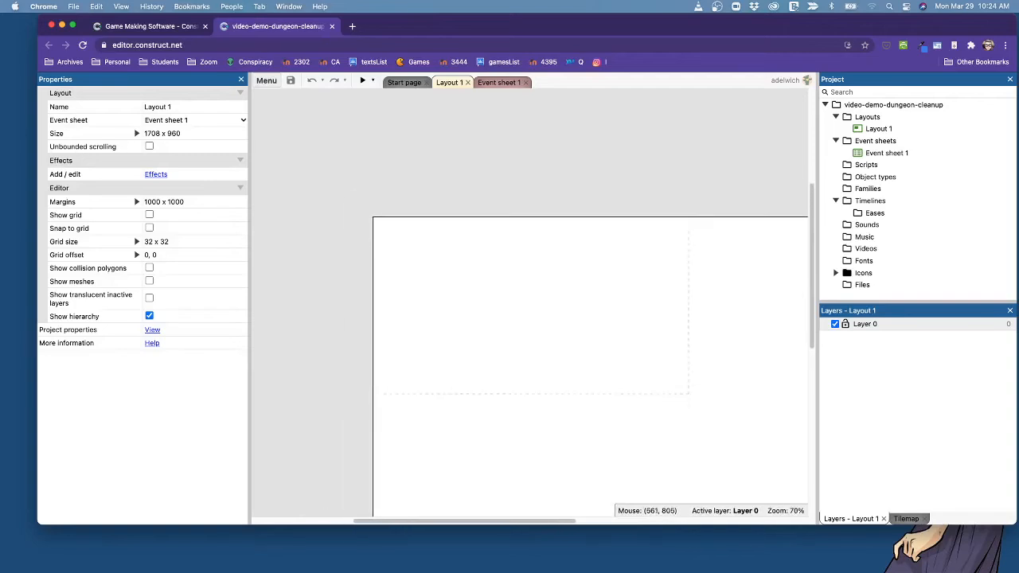
left_click_drag(570, 524, 607, 522)
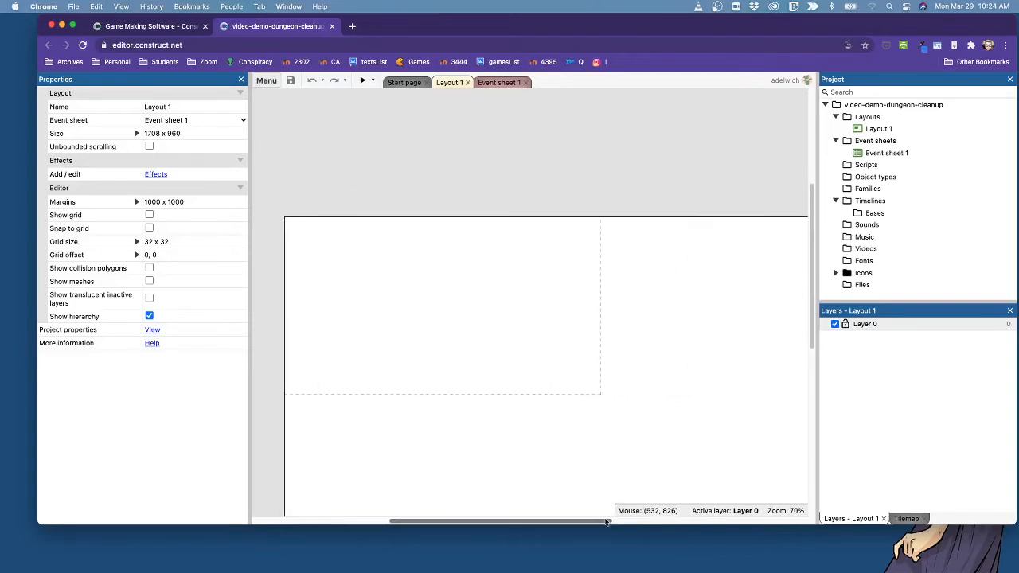
Try a size of 854 x 480 on Layout 1 and undo the change.
scroll(621, 178, "down", 2)
scroll(474, 317, "up", 1)
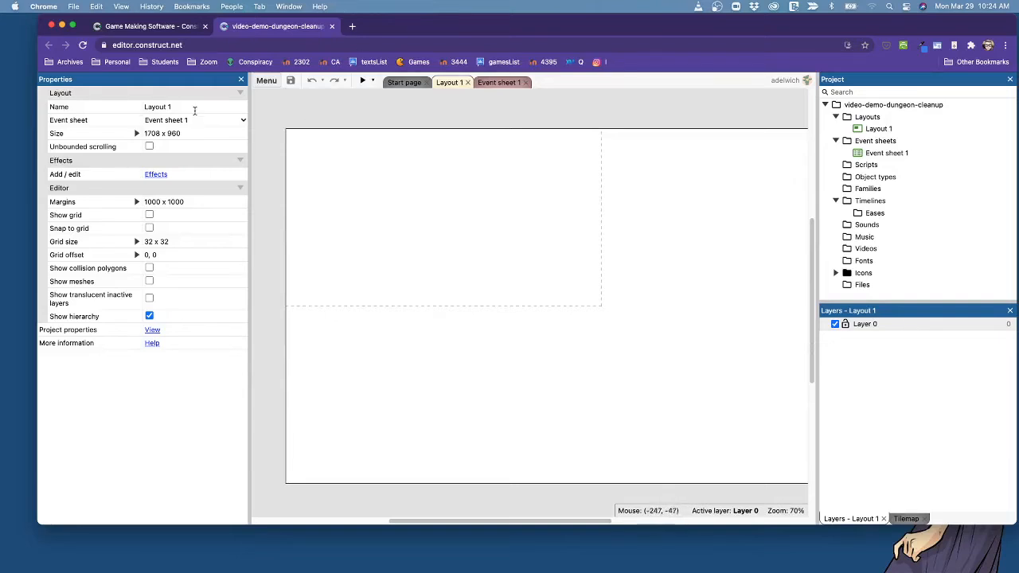
left_click(198, 133)
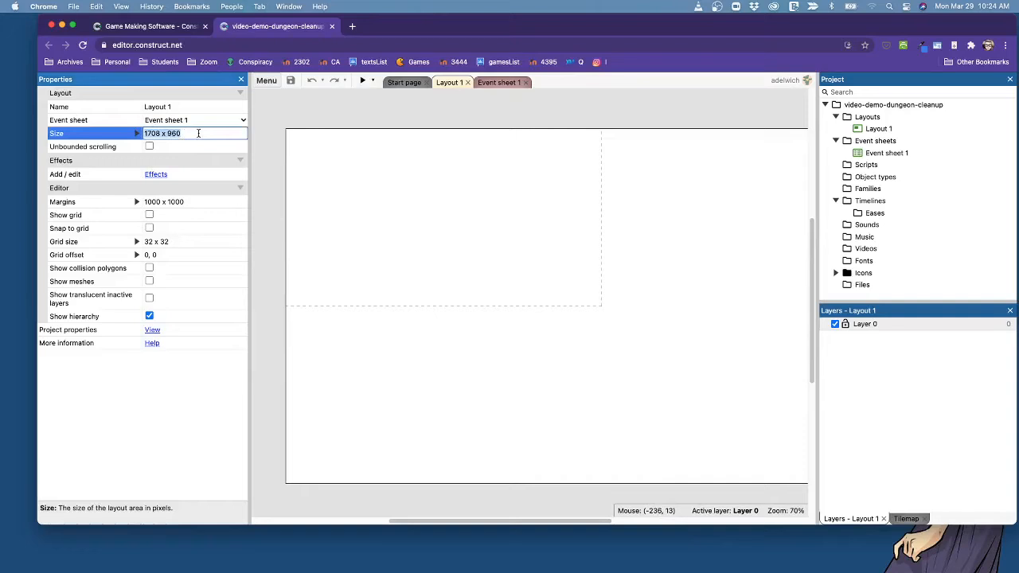
type("854 x 480")
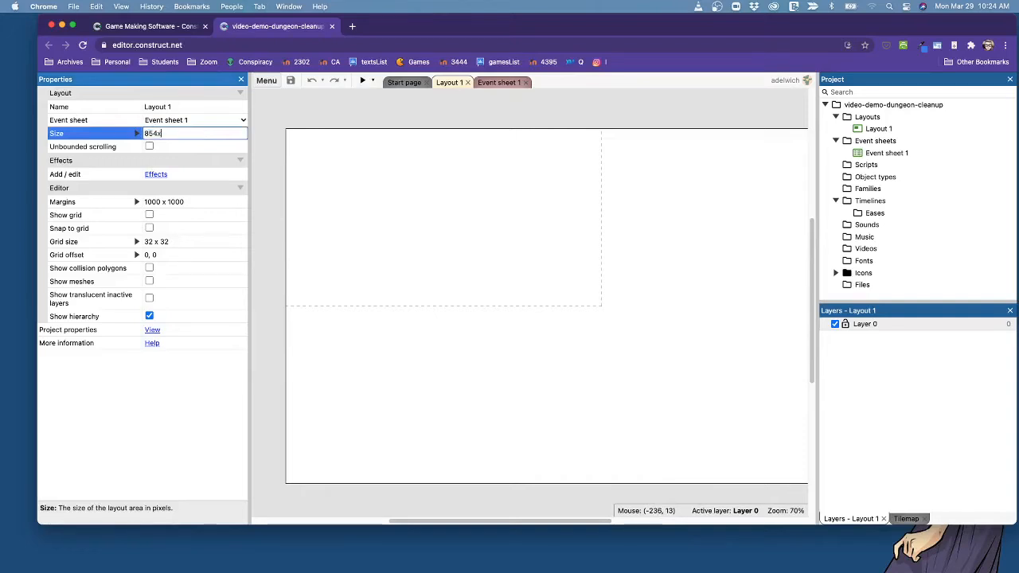
key("Tab")
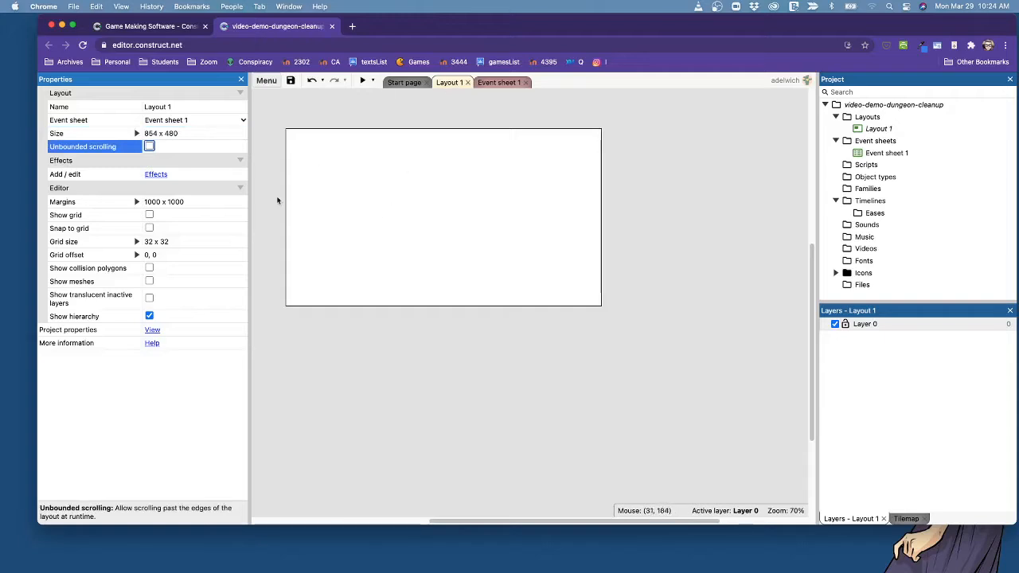
key("super+z")
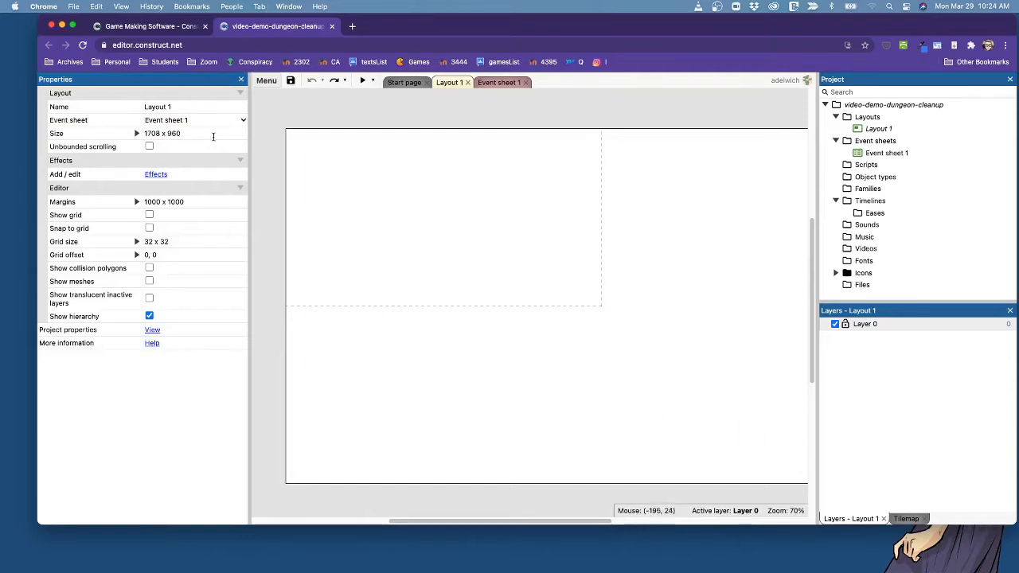
Set the size of Layout 1 to 854 x 480 so that it matches the viewport.
left_click(213, 135)
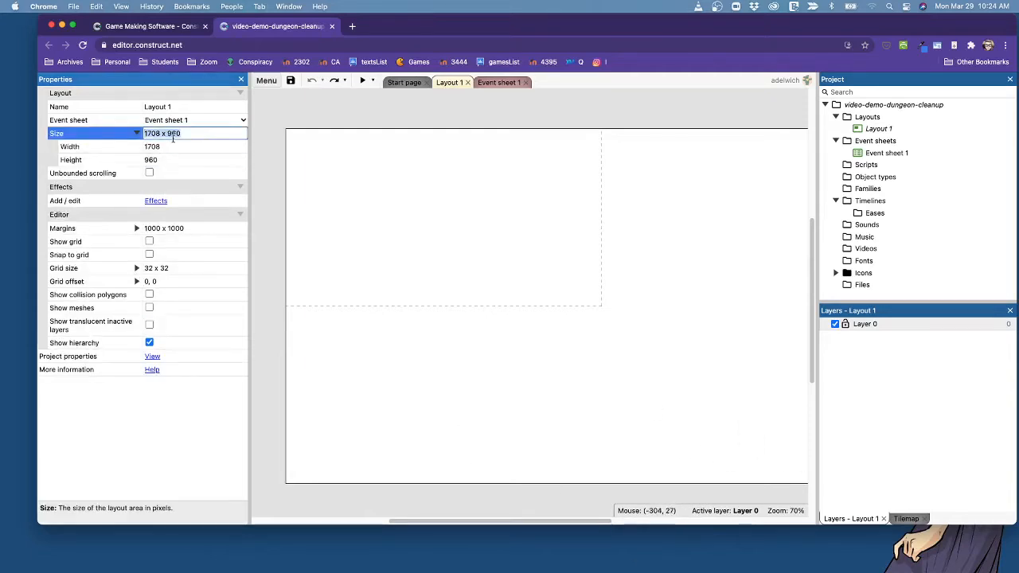
type("854 x 480")
key("Return")
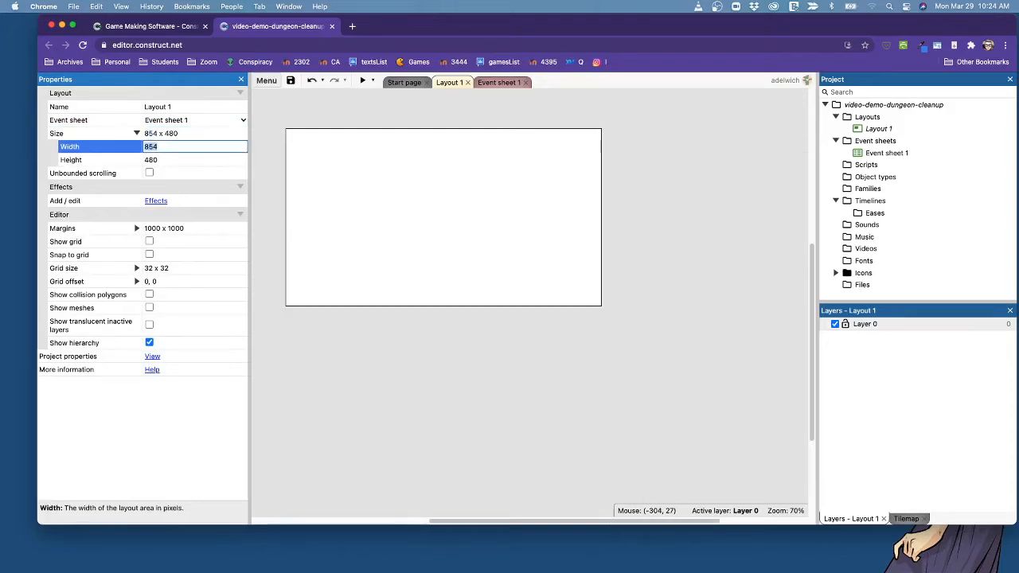
left_click(465, 375)
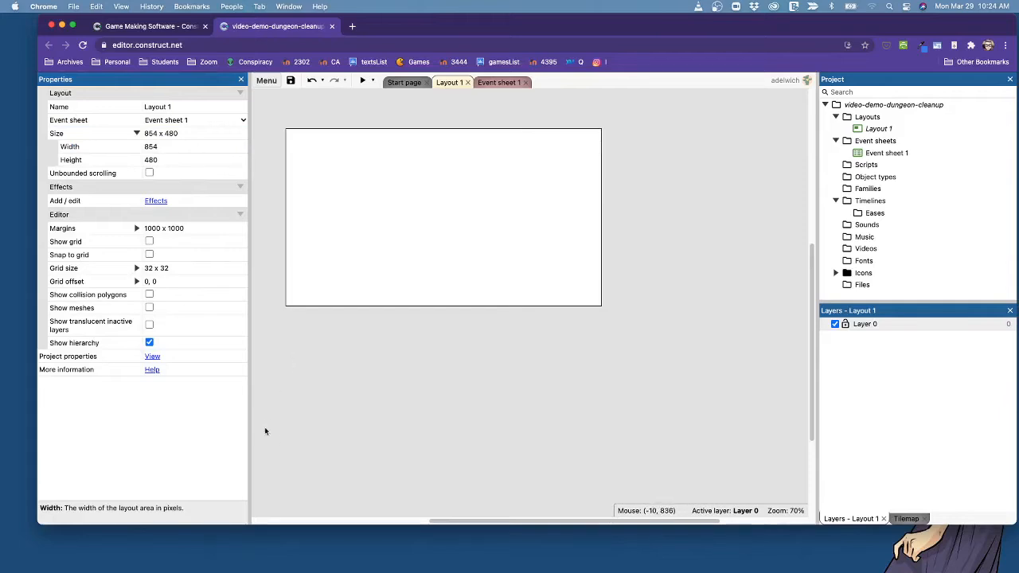
Open the project properties and rename the project to Dungeon Cleanup (Video Tutorial).
left_click(152, 355)
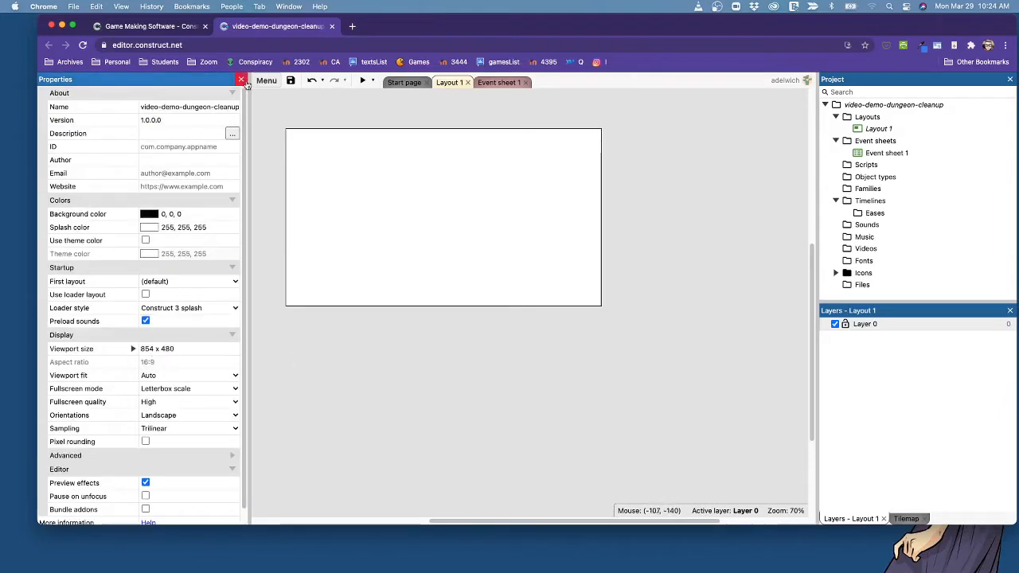
left_click(171, 109)
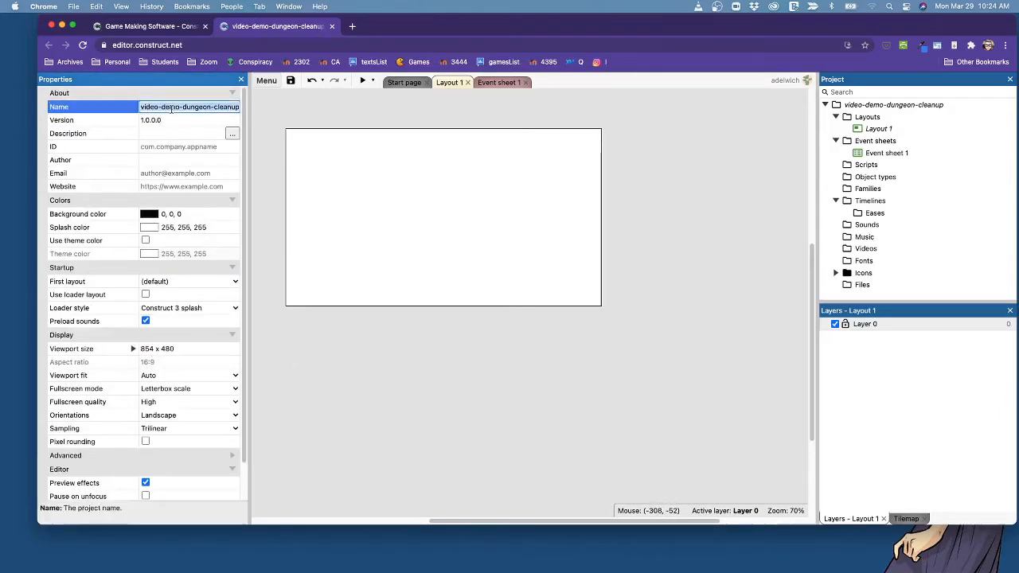
type("Vid")
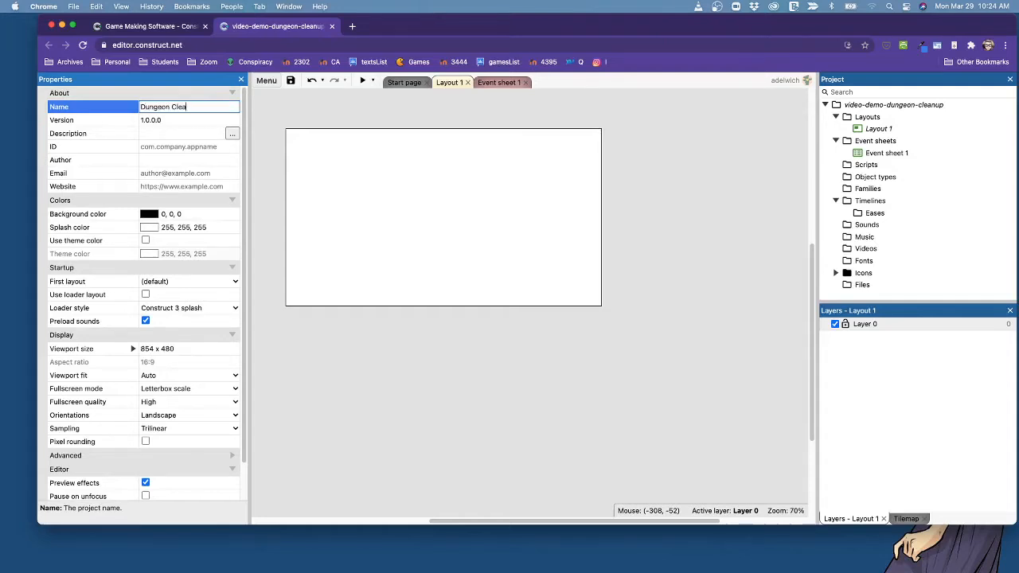
type("eo Tutorial)")
key("Tab")
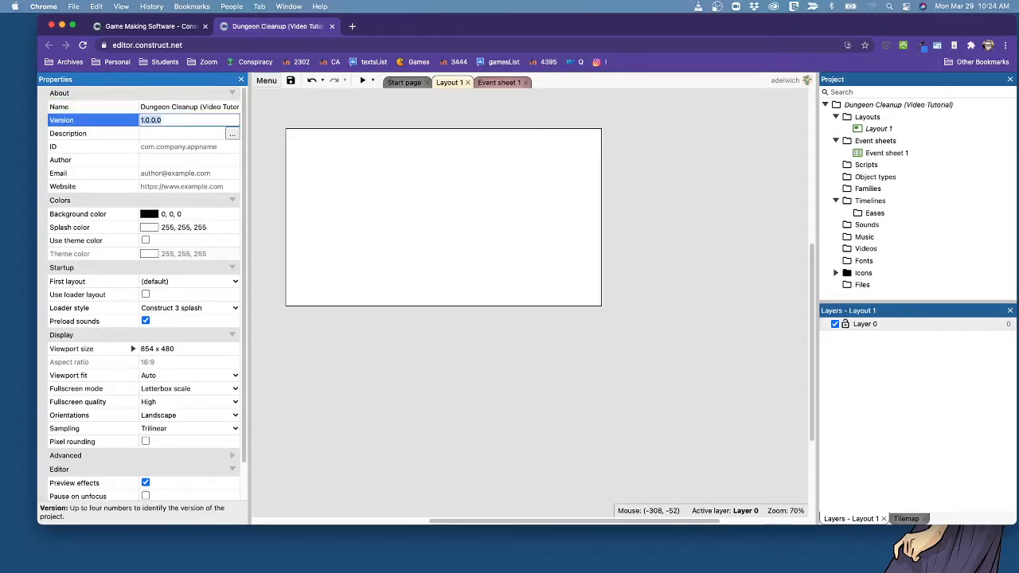
Set the project description to "A beginning game." and enter the project ID in reverse domain format.
left_click(164, 134)
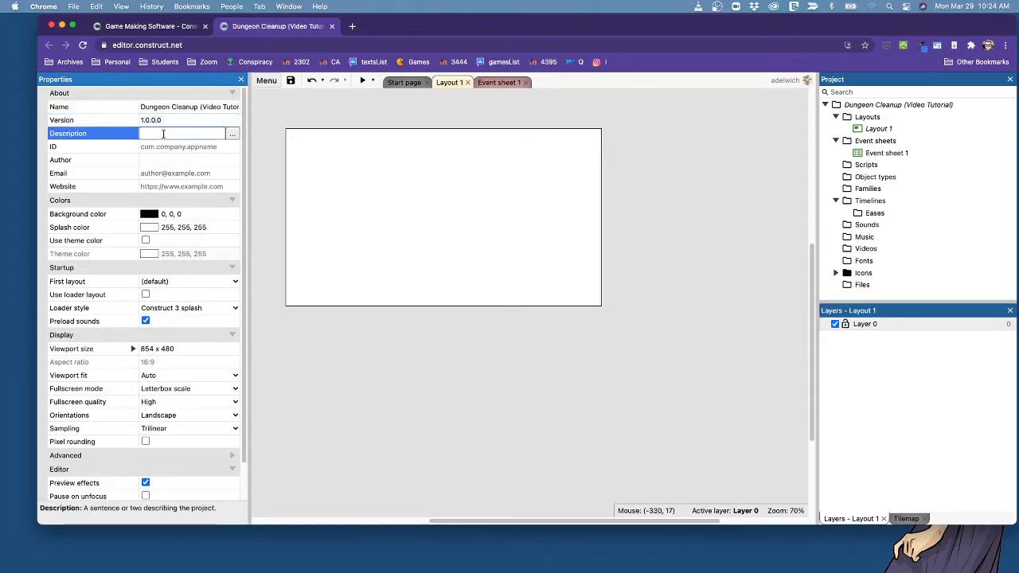
type("A beginning game.")
key("Tab")
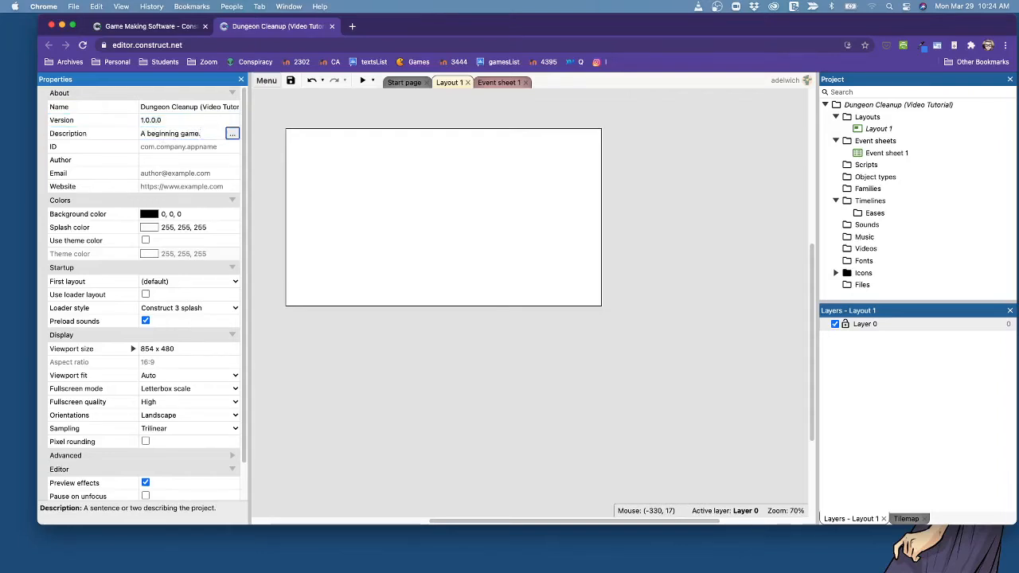
type("c")
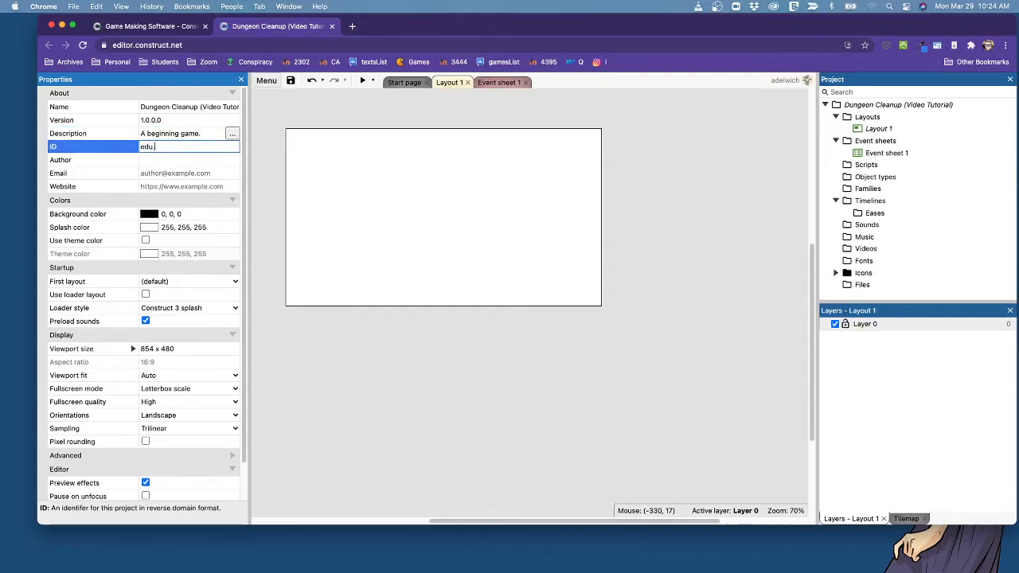
type("delwiche.trinity.dungeon")
key("Tab")
Fill in the author's name and contact email in the project properties, leaving the website blank.
type("A")
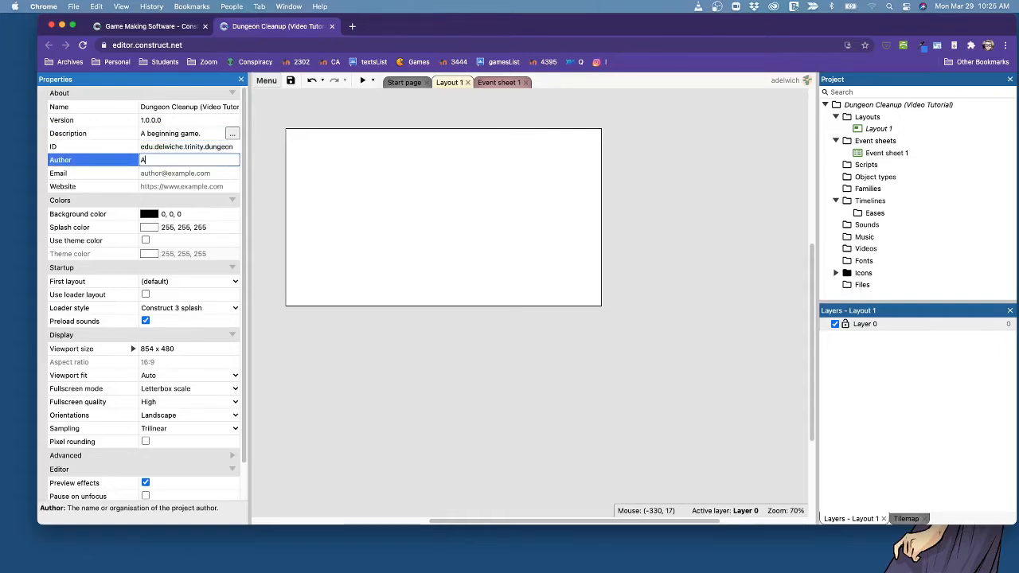
type("aron Delwiche")
key("Tab")
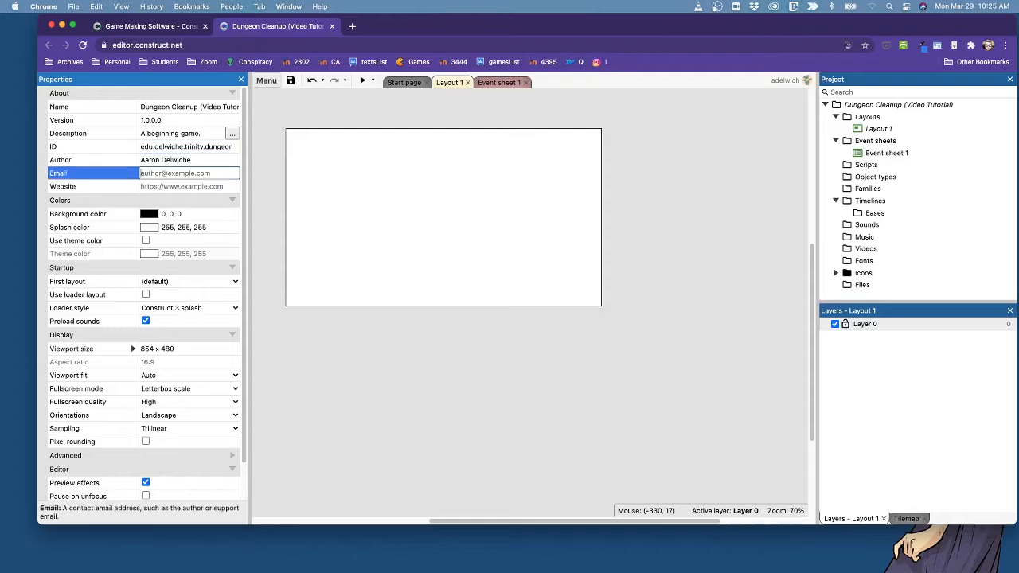
key("Tab")
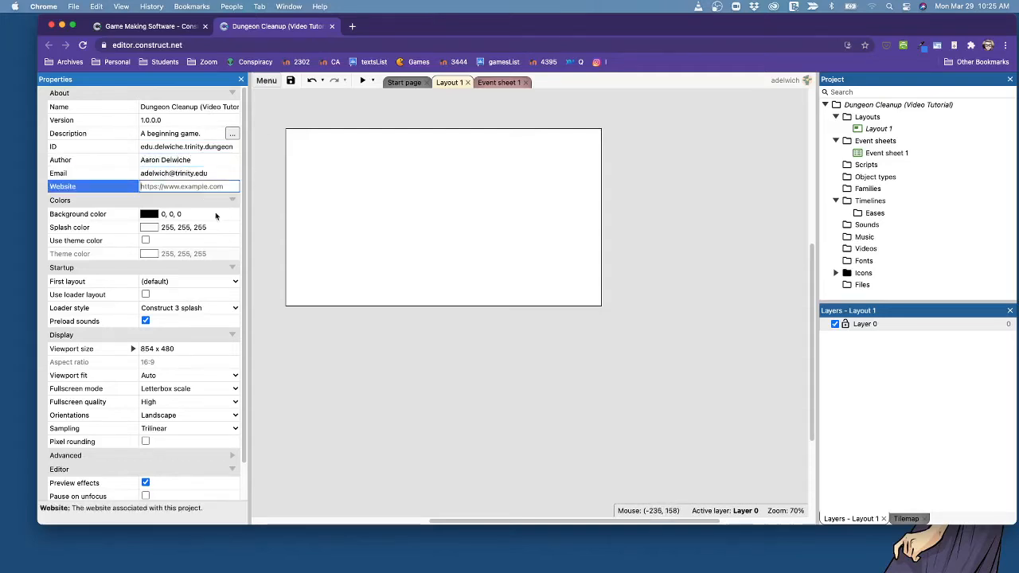
left_click(313, 387)
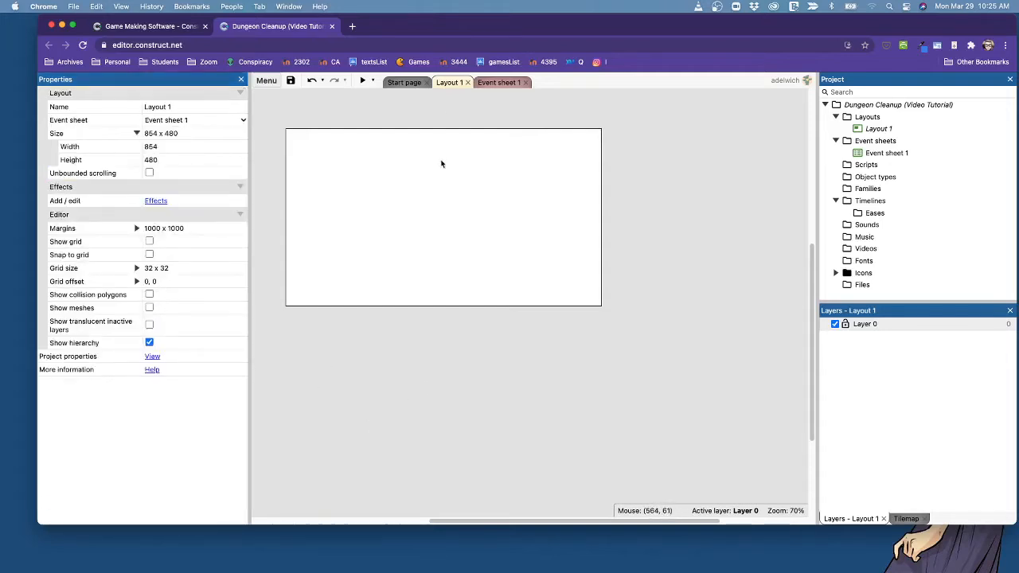
Save the project and shift the browser window sideways on the desktop.
scroll(437, 231, "up", 1)
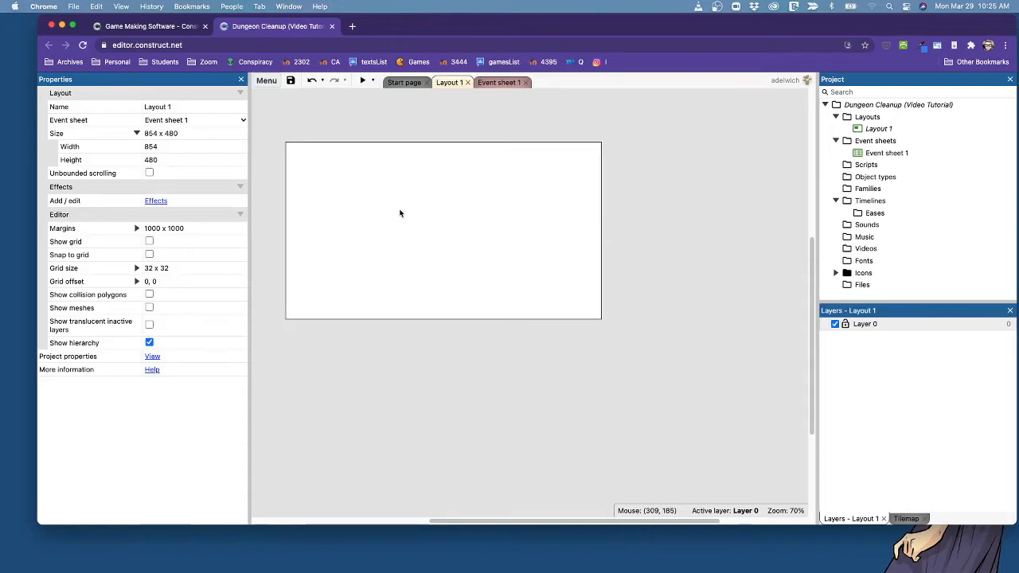
left_click(291, 82)
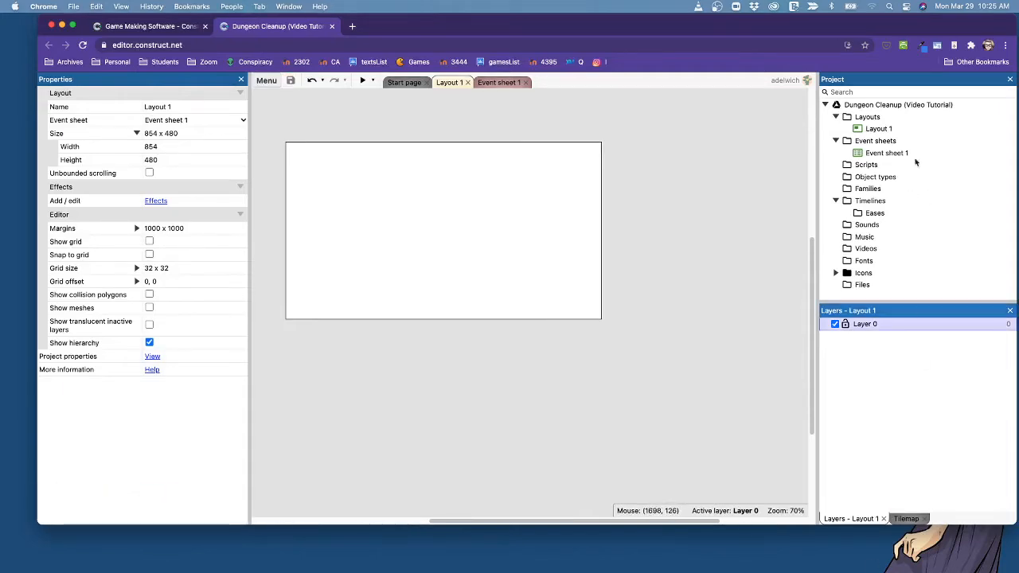
left_click_drag(894, 32, 849, 33)
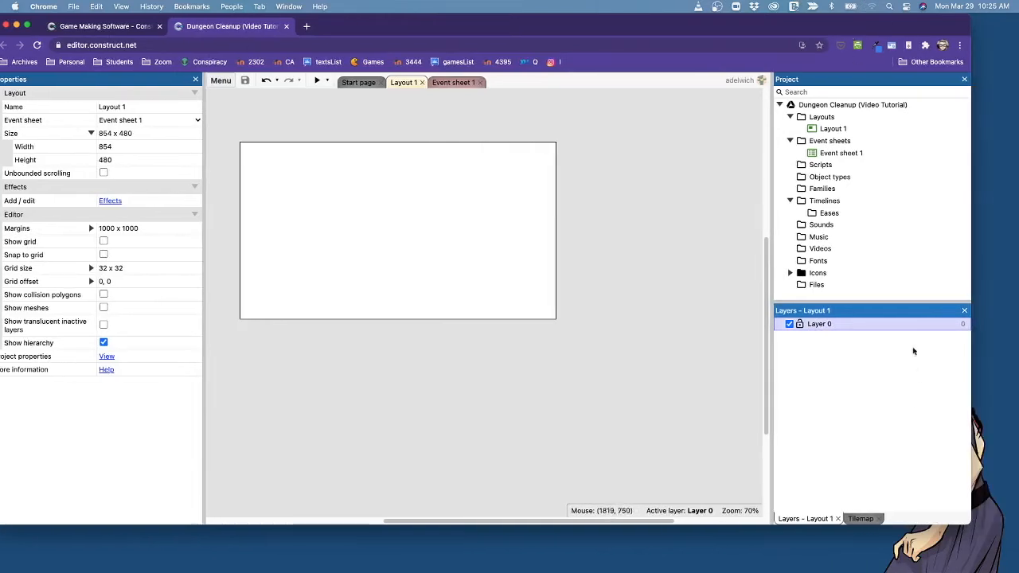
Rename Layer 0 of Layout 1 to background.
right_click(828, 325)
left_click(857, 367)
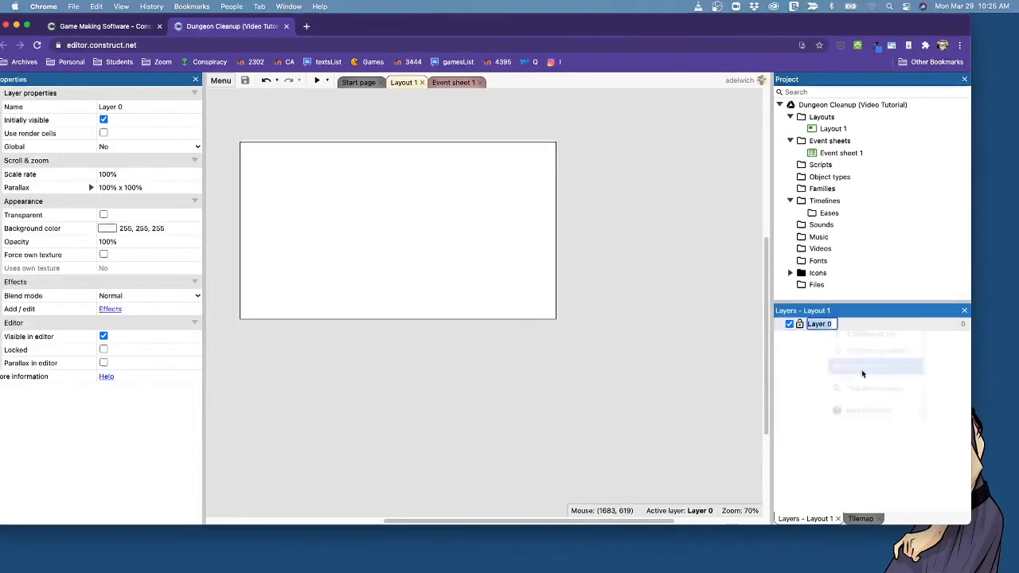
type("background")
key("Return")
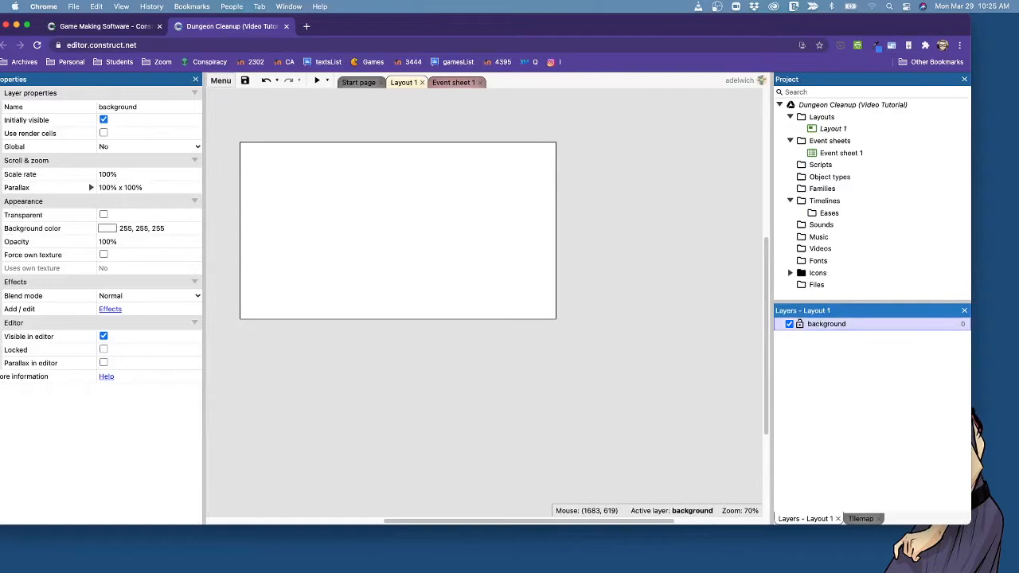
Add a new layer above the background layer and name it main.
right_click(872, 325)
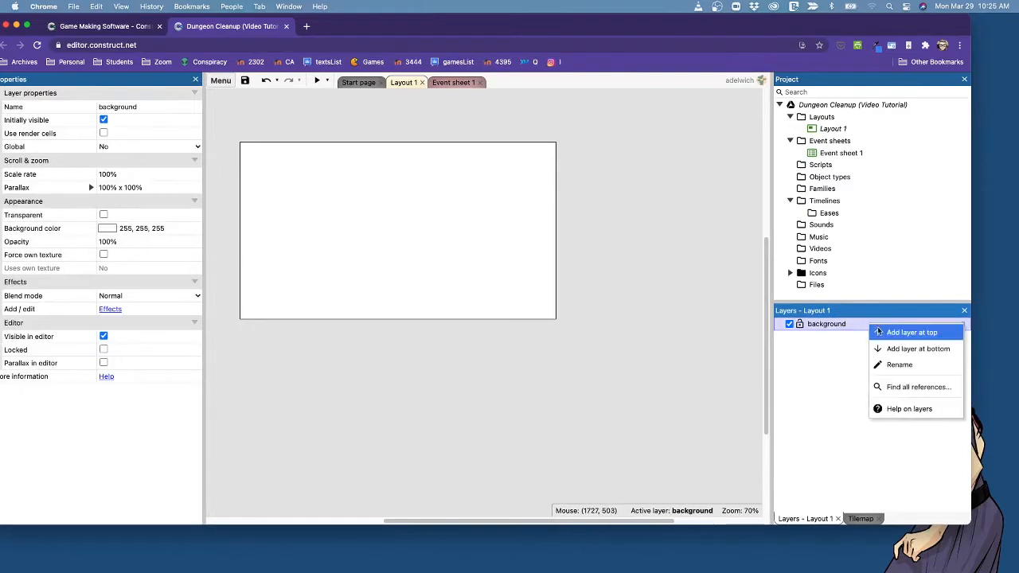
left_click(881, 332)
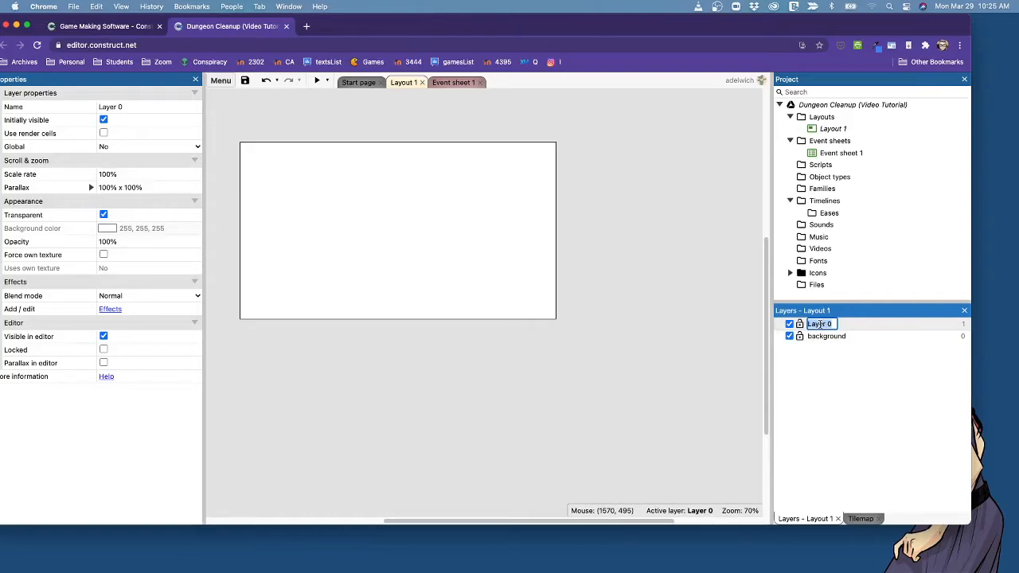
type("main")
key("Return")
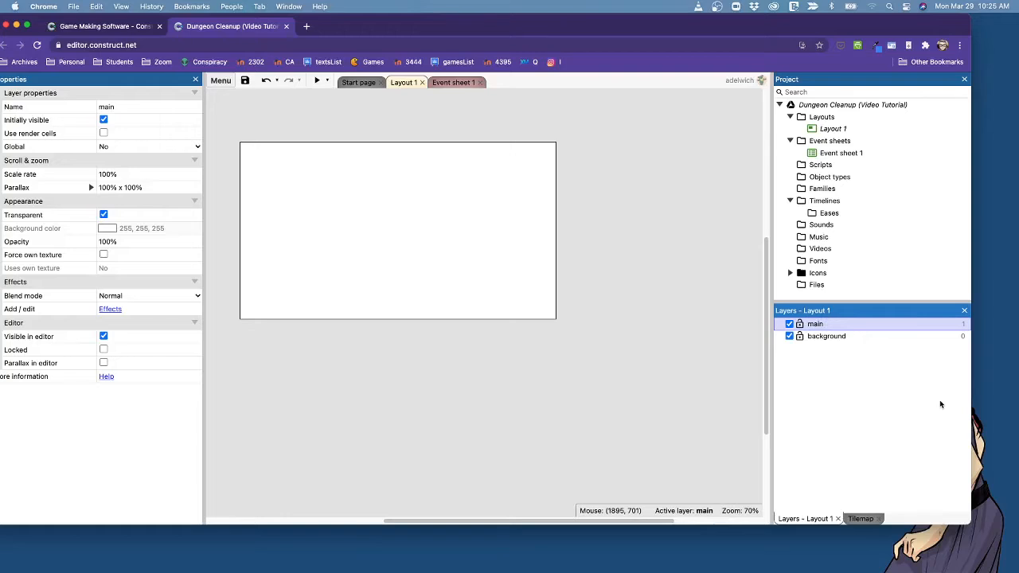
Add another layer at the top of the layer stack, above main, and name it ui.
right_click(818, 324)
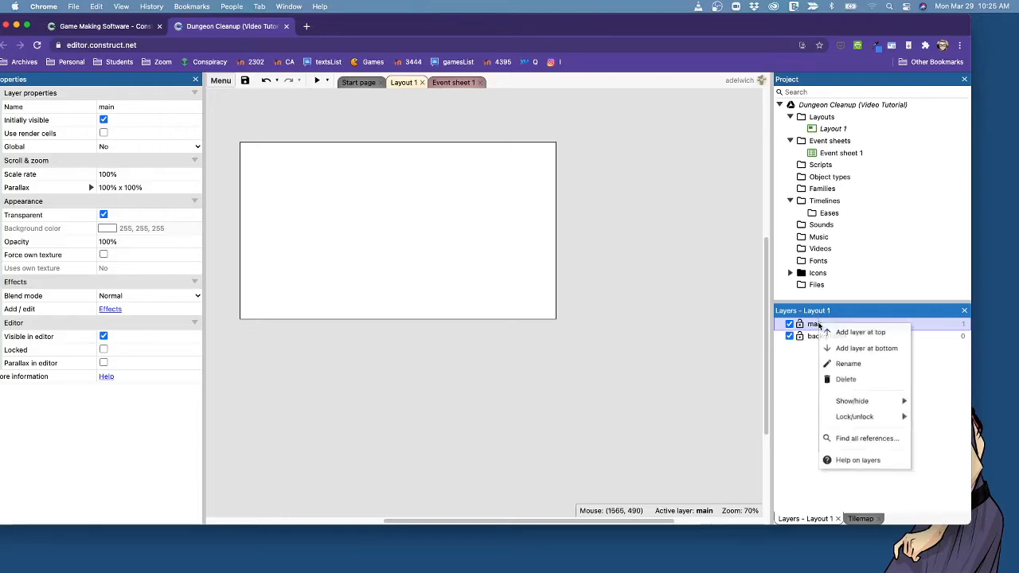
left_click(860, 332)
type("UI")
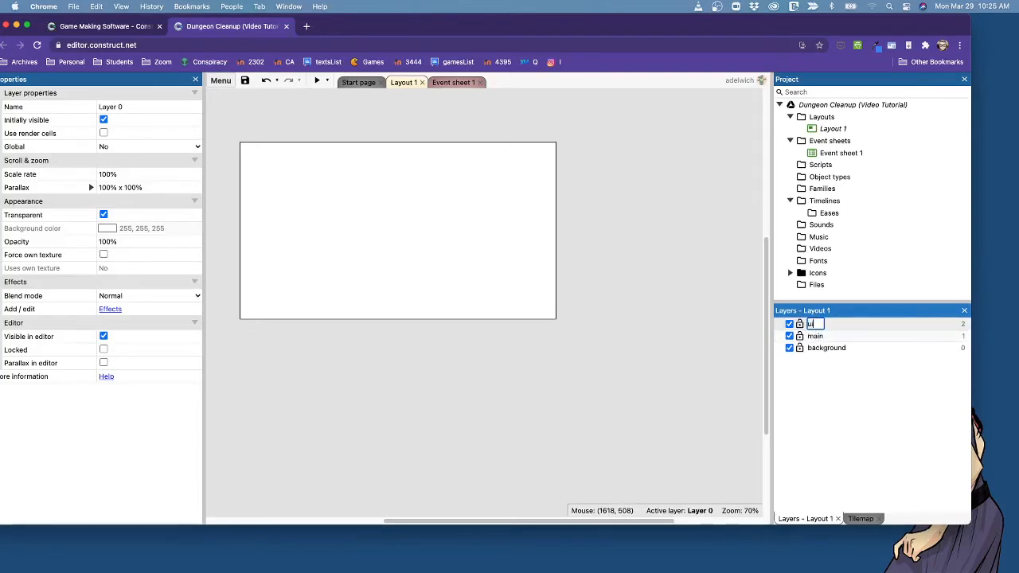
key("Return")
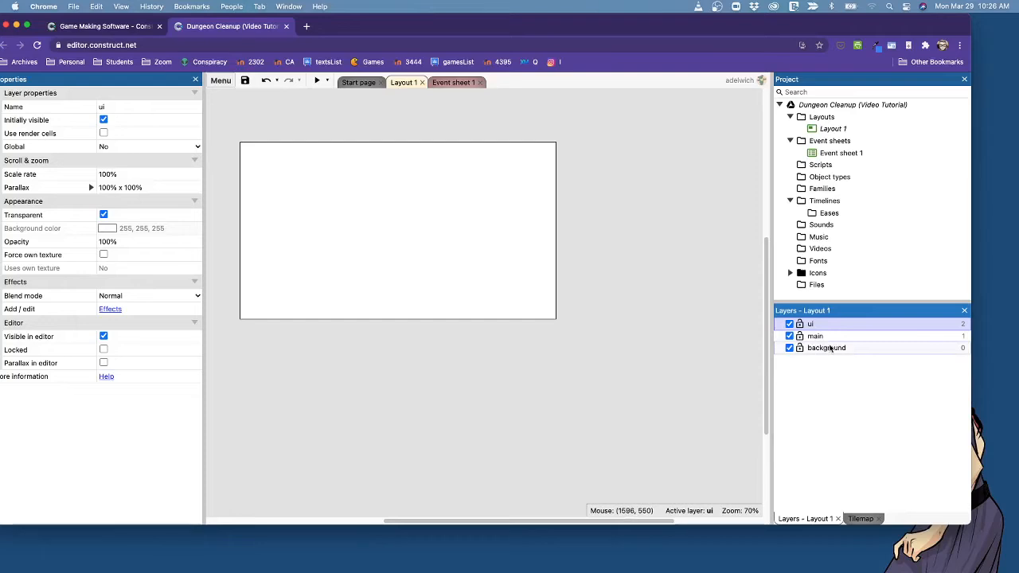
Make the background layer active, start inserting a new object in the layout, and look through the available plugin types.
left_click(833, 350)
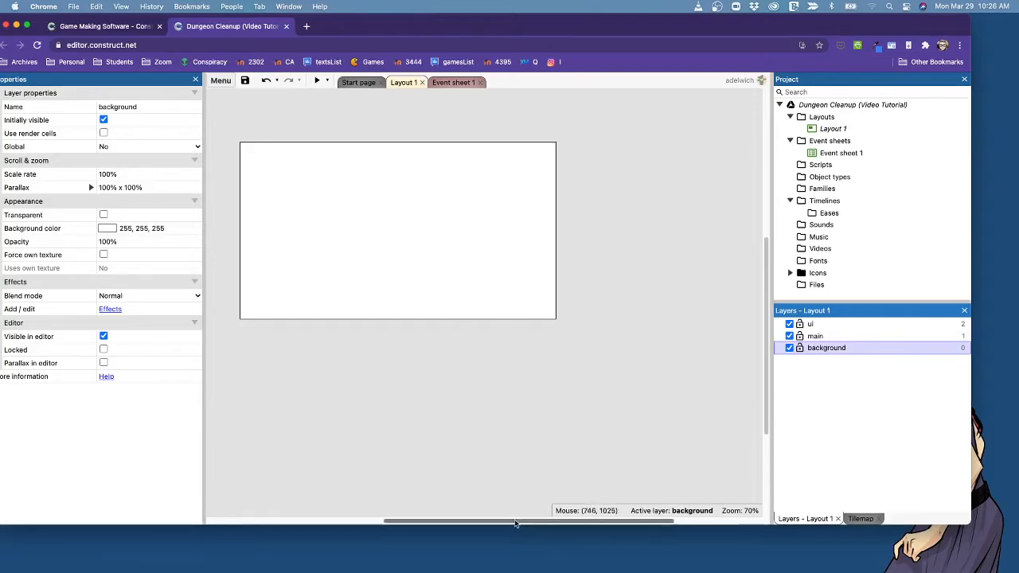
left_click_drag(509, 524, 467, 523)
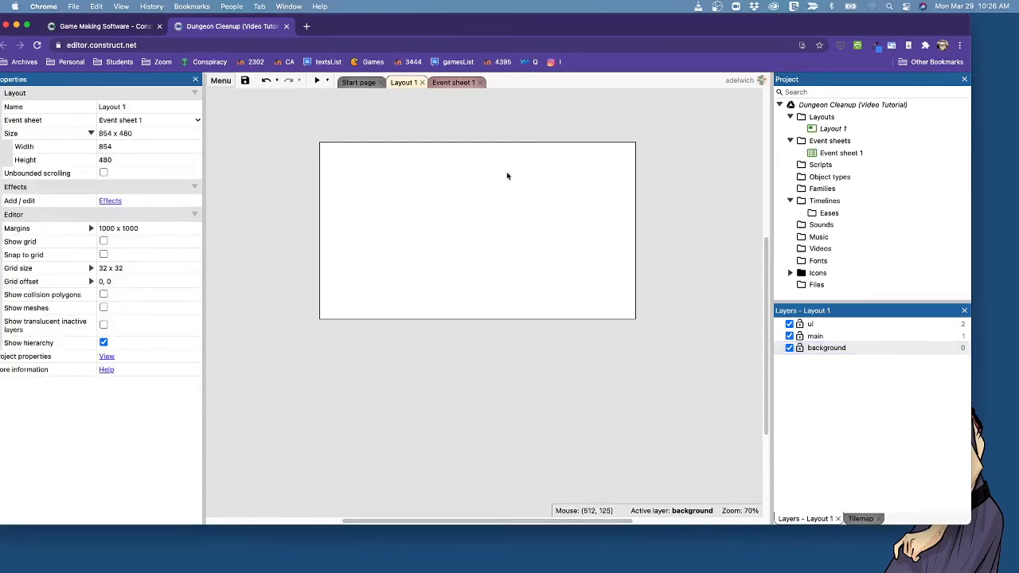
right_click(427, 195)
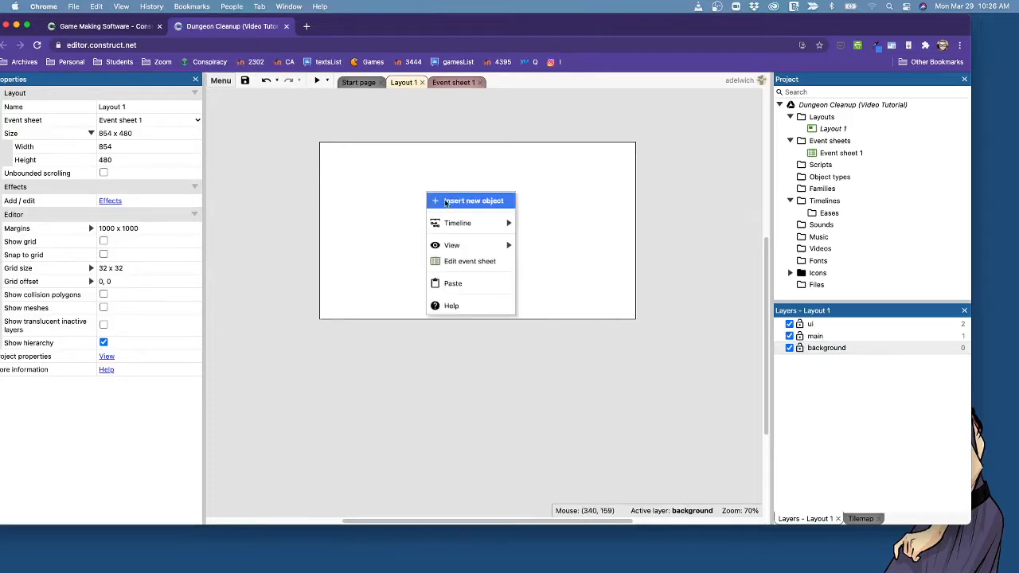
left_click(447, 202)
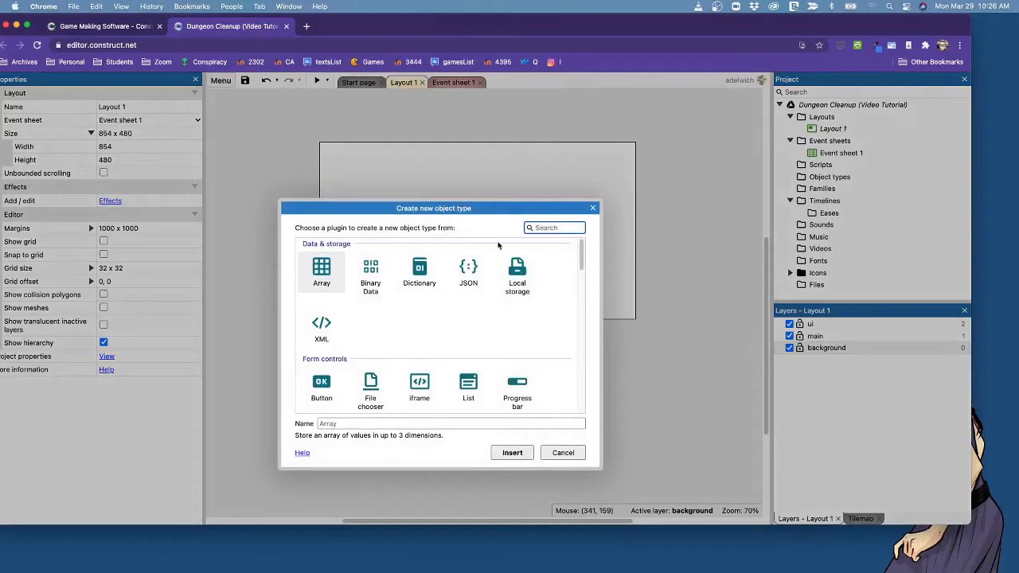
scroll(480, 369, "down", 1)
scroll(481, 369, "down", 5)
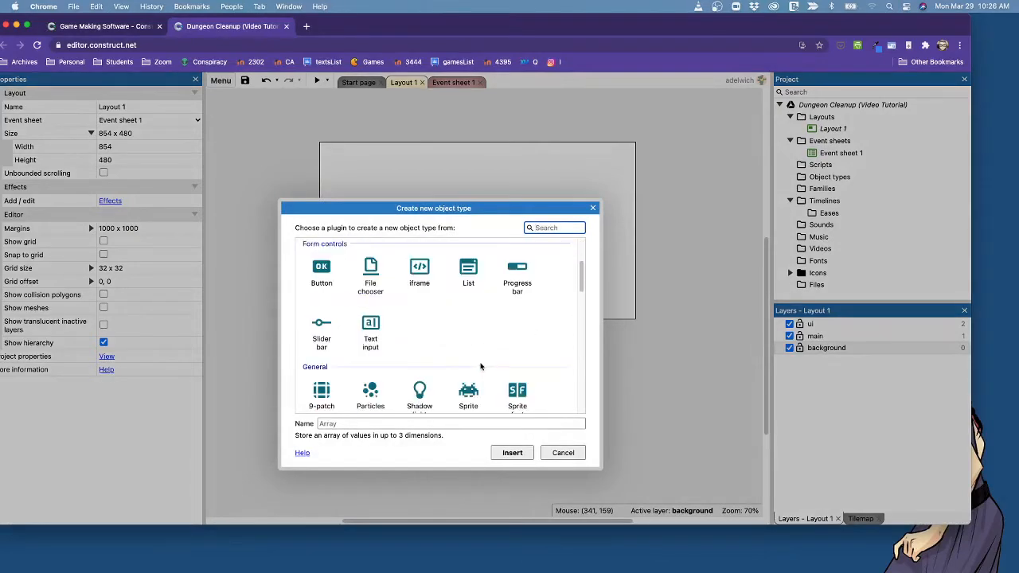
scroll(481, 365, "down", 8)
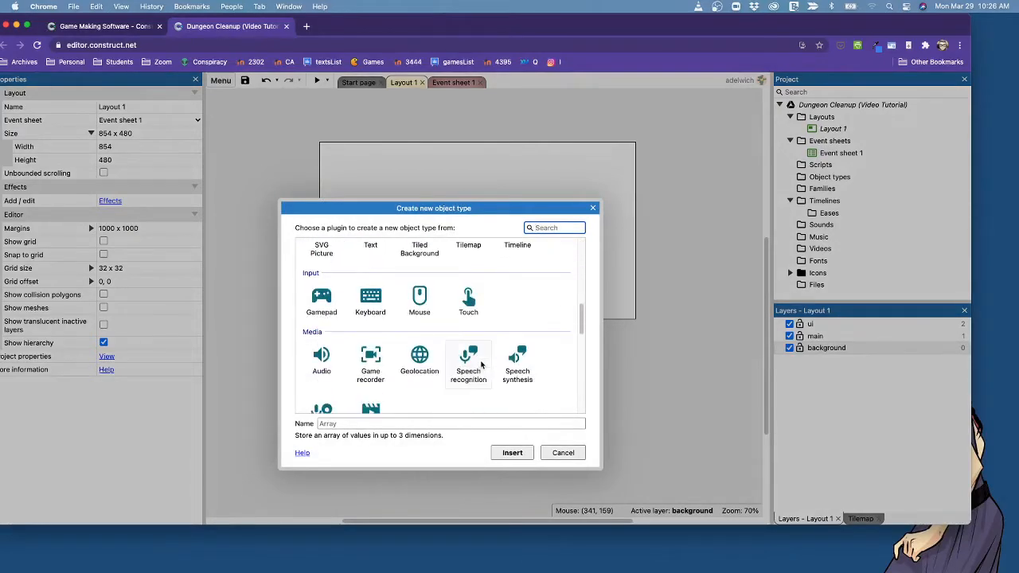
scroll(481, 364, "down", 6)
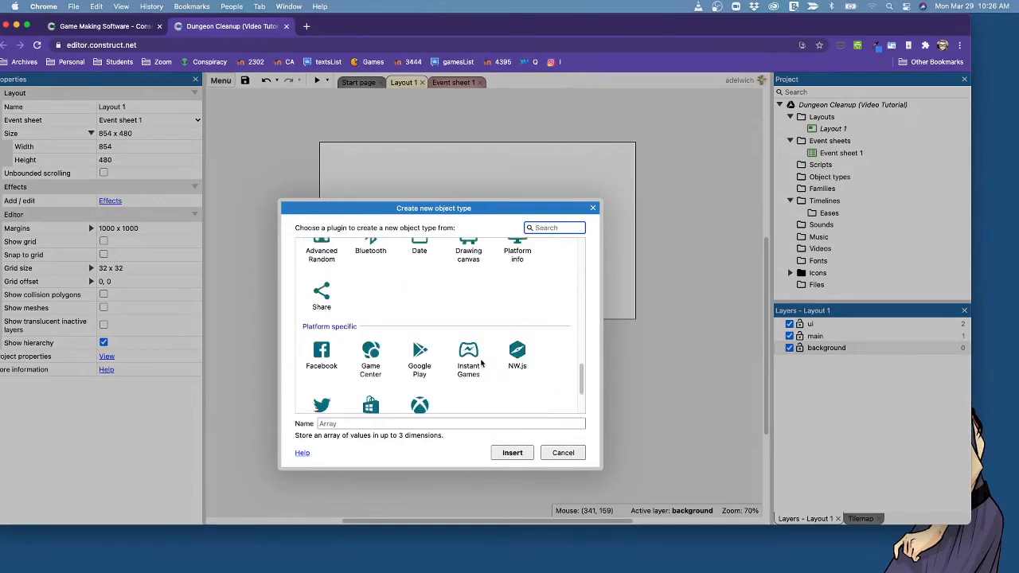
scroll(481, 363, "up", 20)
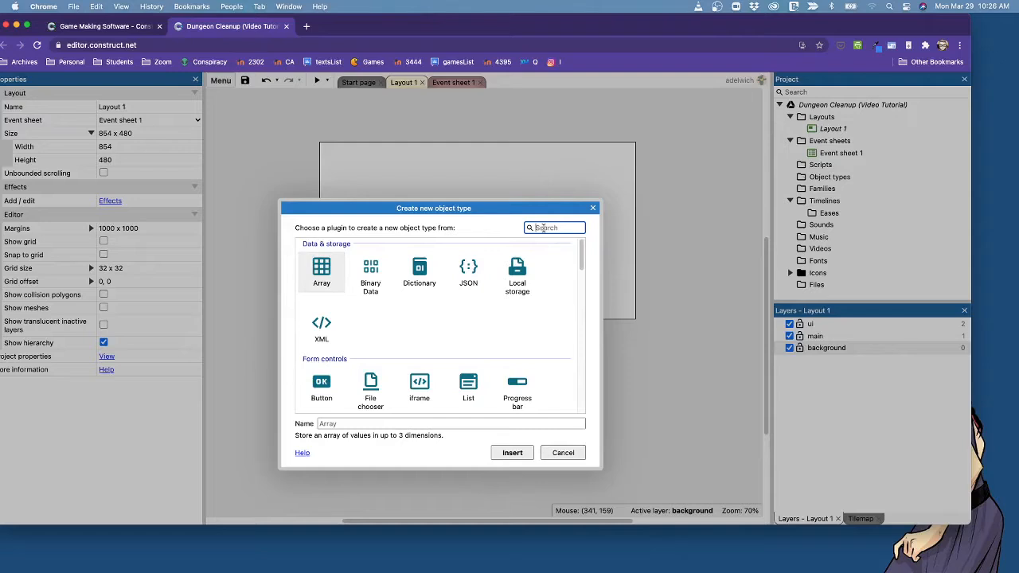
Insert a Tiled Background object named bgStone and place it inside the layout at about 67, 64.
type("til")
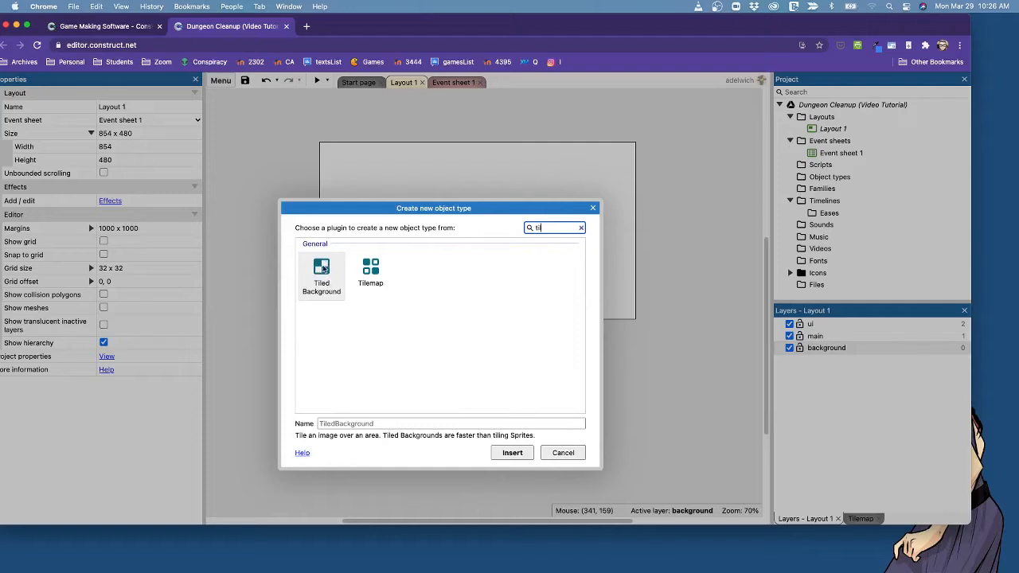
left_click(323, 270)
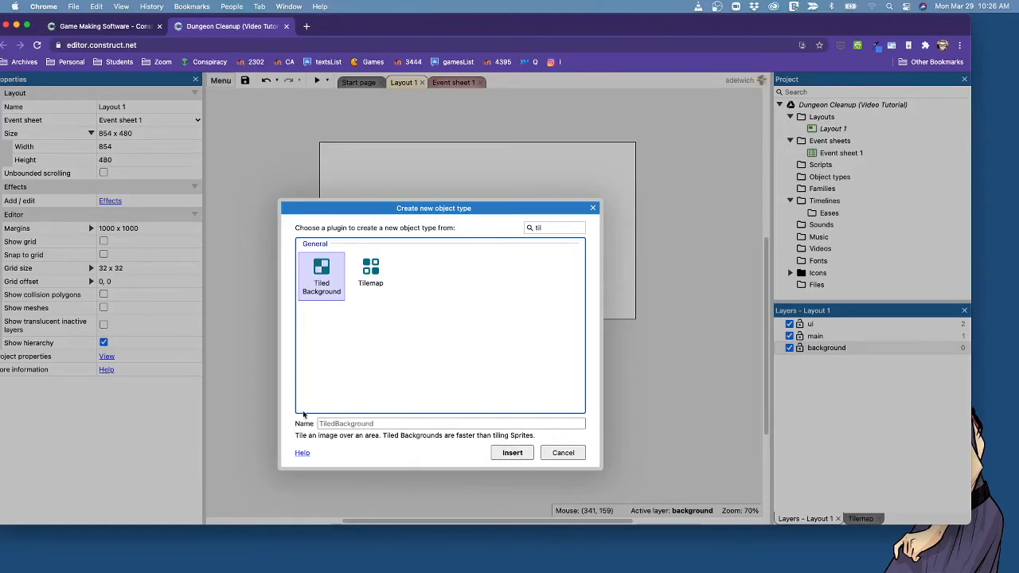
left_click(394, 424)
type("bg")
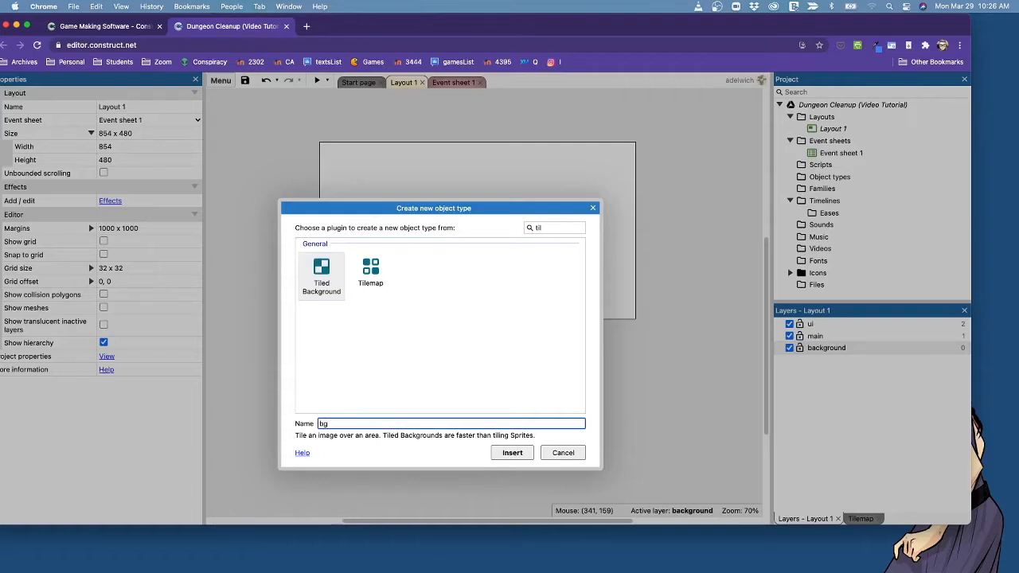
type("Stone")
left_click(510, 453)
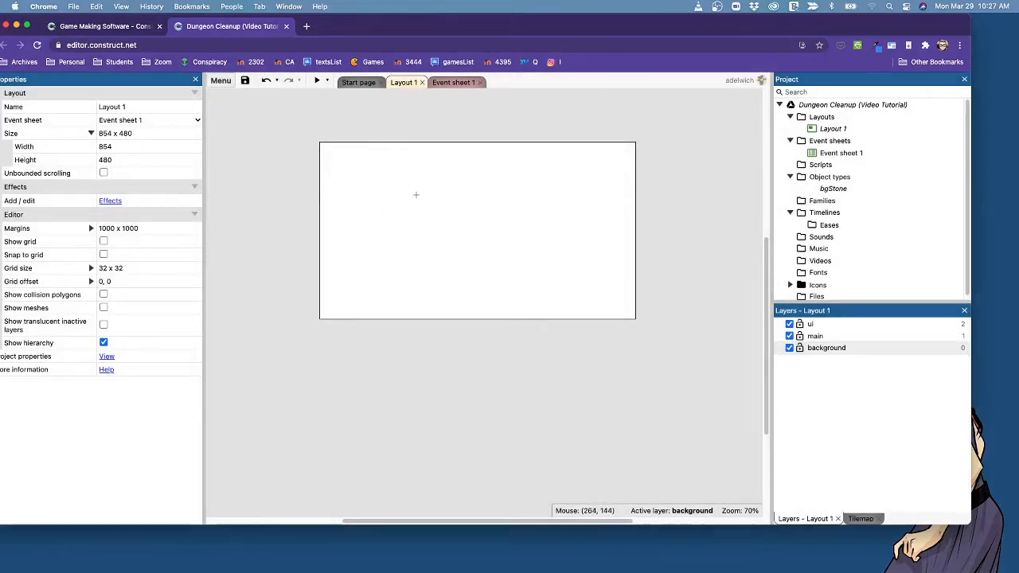
left_click(343, 166)
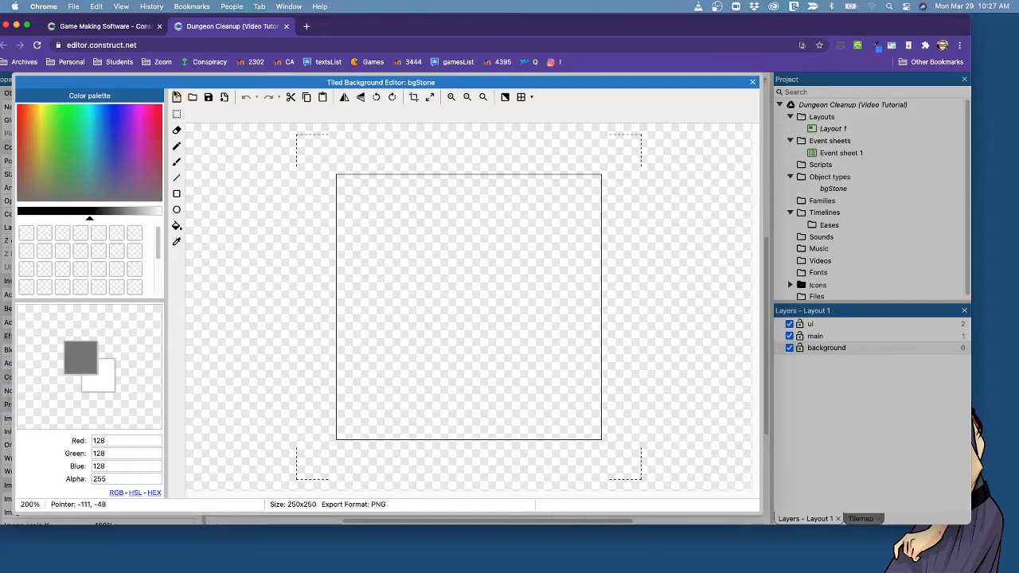
Load bgStoneTile.png from the Desktop's dungeon cleanup assets folder as the bgStone image and close the image editor.
left_click(192, 98)
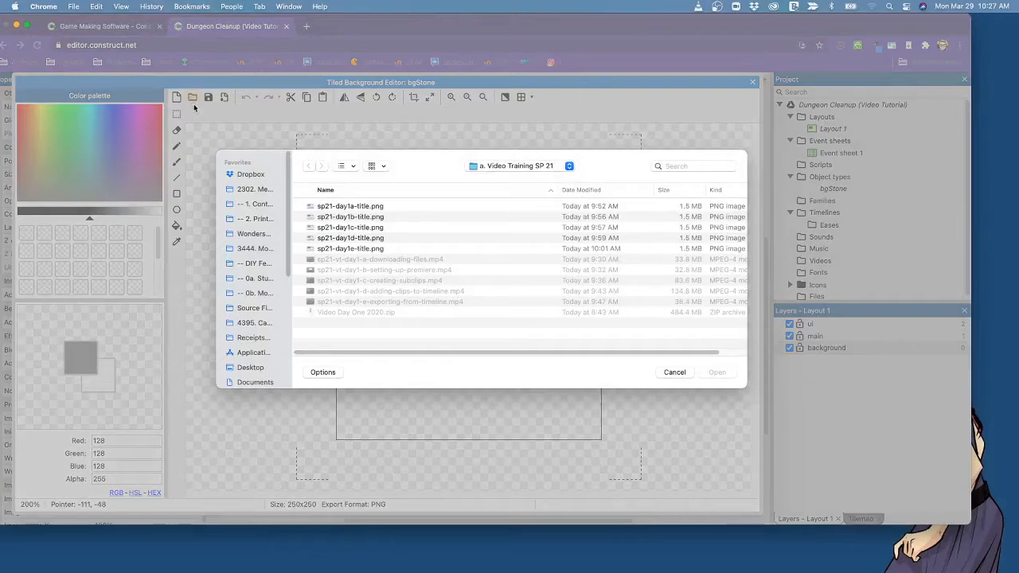
left_click(250, 367)
double_click(358, 218)
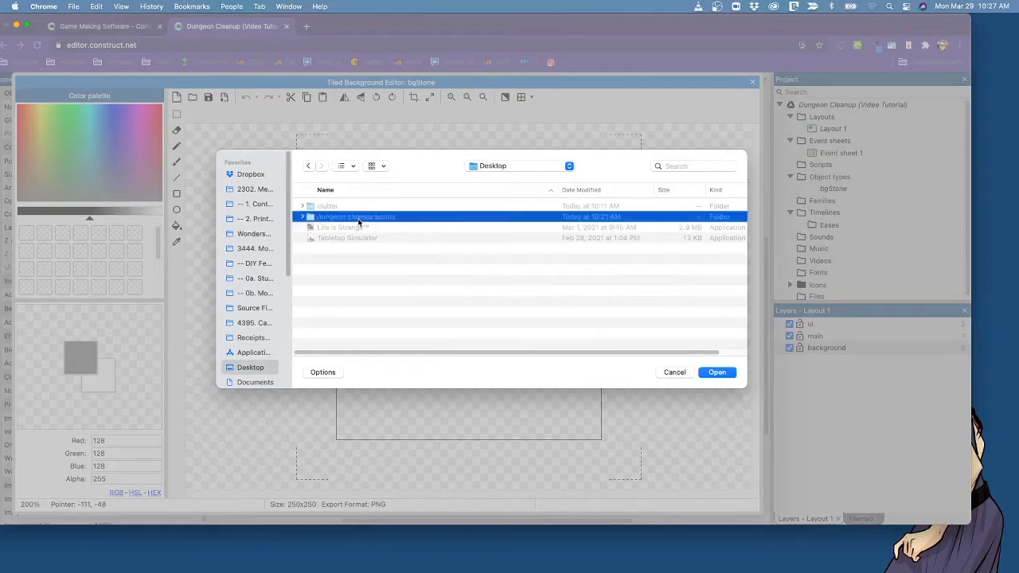
left_click(365, 207)
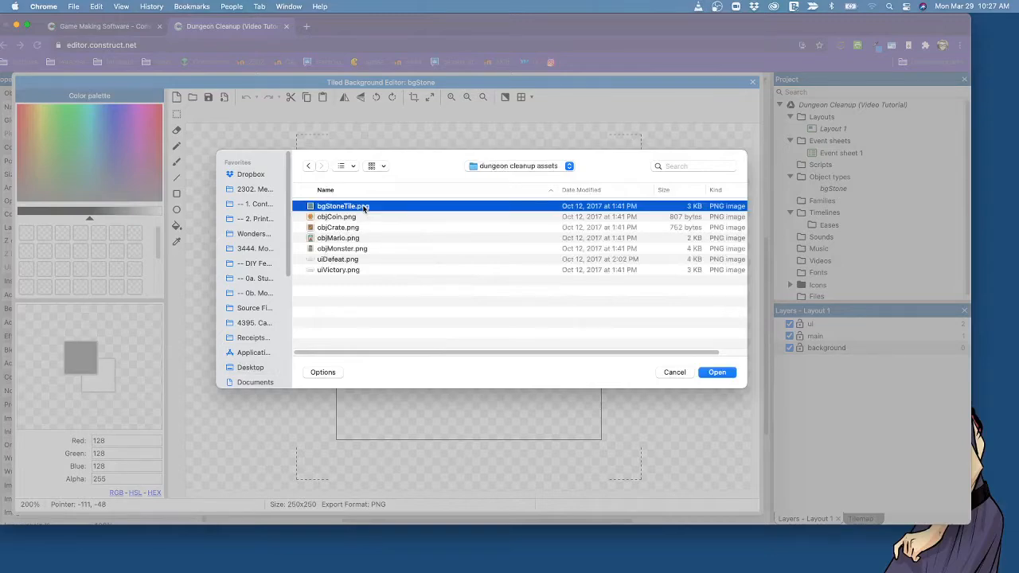
left_click(717, 372)
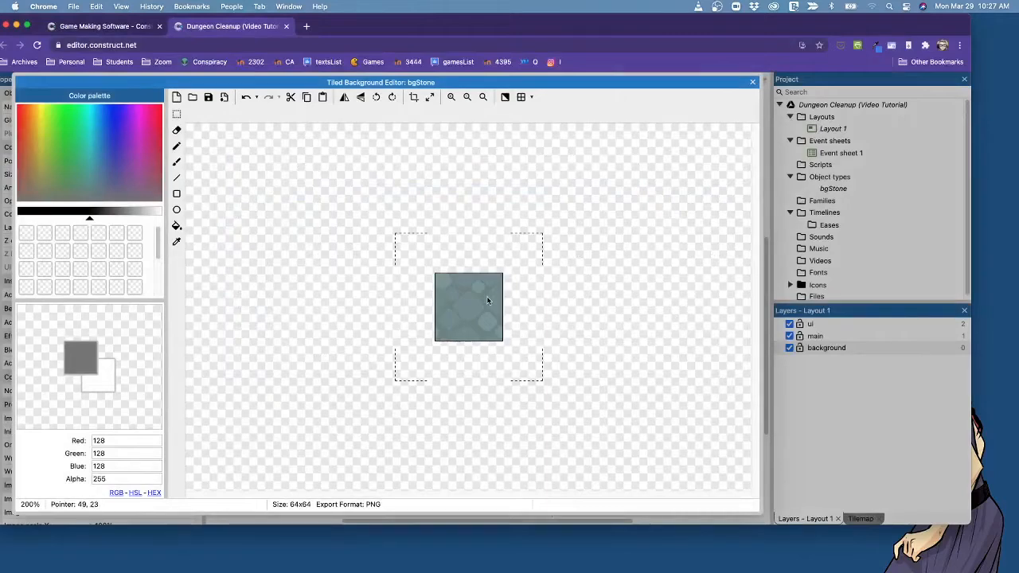
left_click(753, 83)
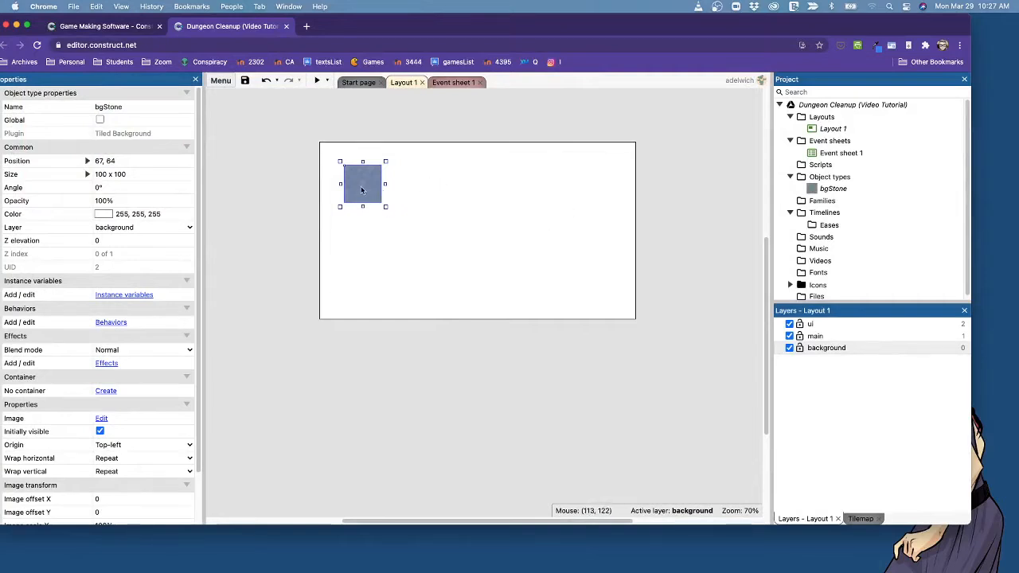
Set the position of the bgStone tiled background to 0, 0.
left_click_drag(360, 185, 368, 186)
left_click(415, 253)
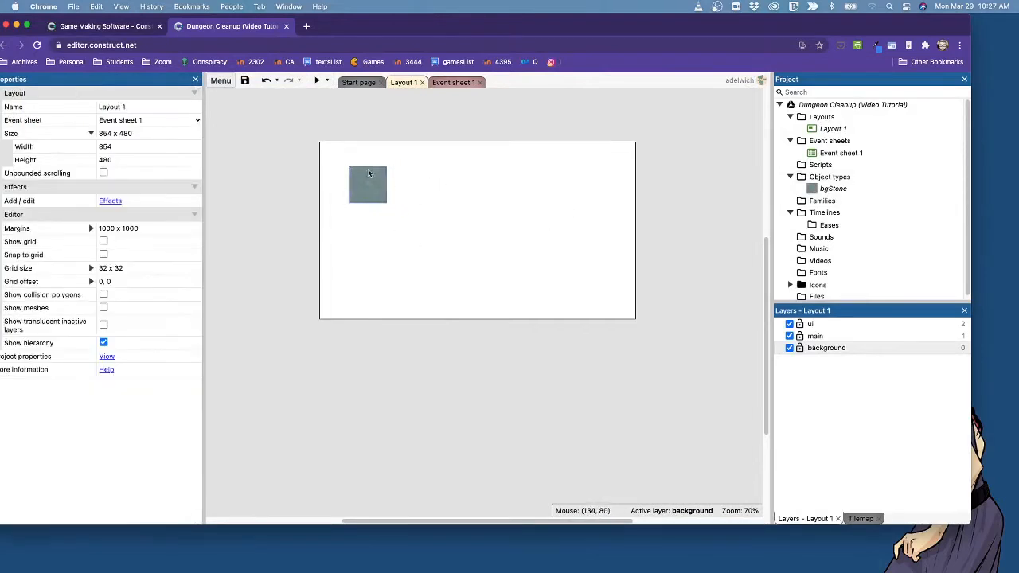
left_click(367, 170)
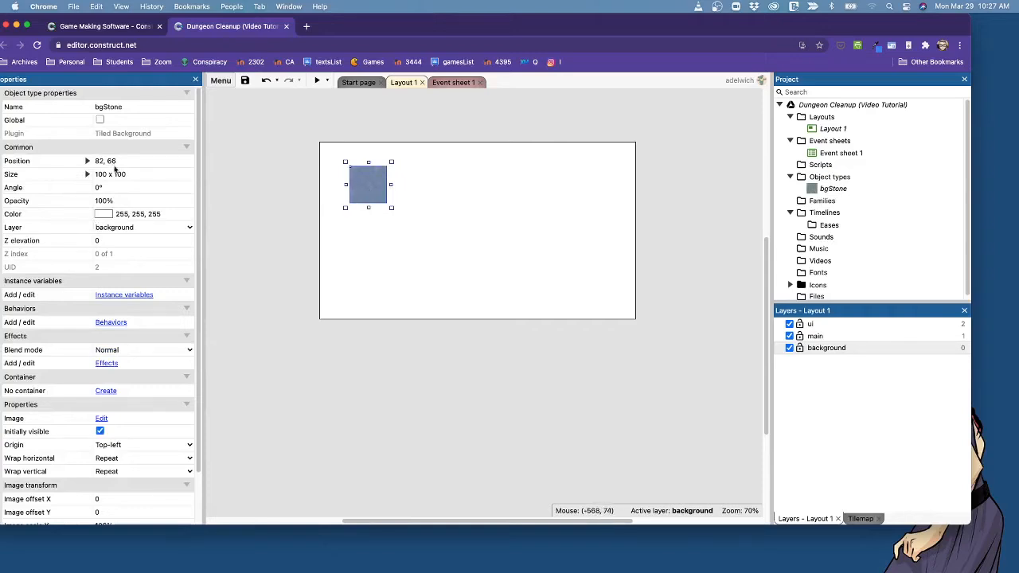
left_click(97, 161)
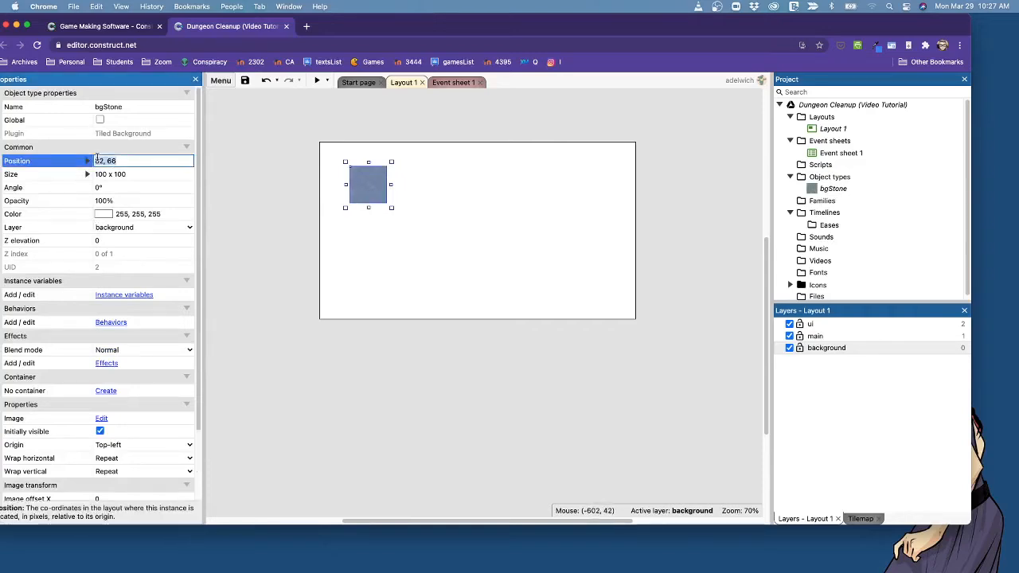
type("0, 0")
key("Tab")
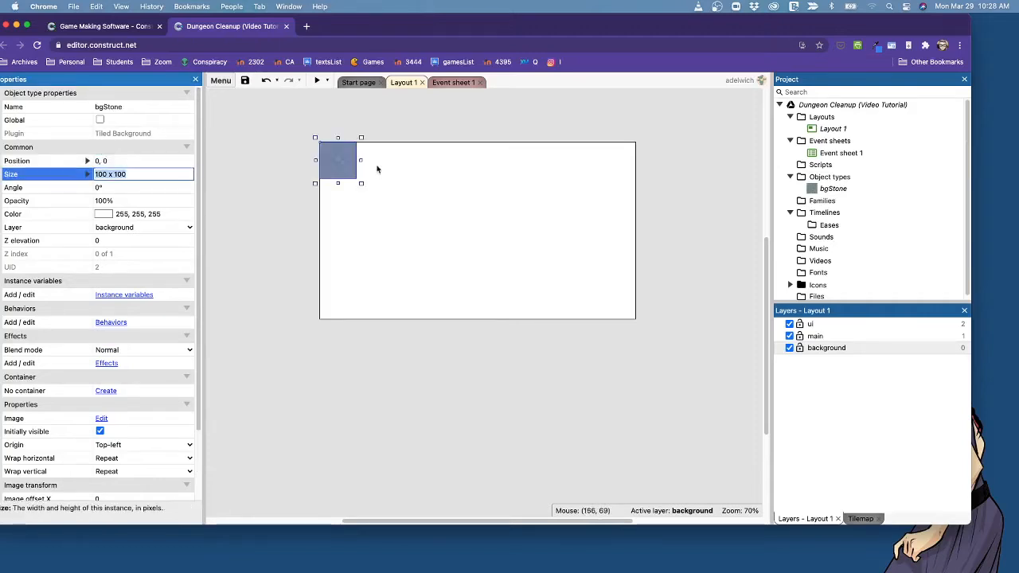
Set the size of the bgStone tiled background to 854 x 480.
left_click(338, 164)
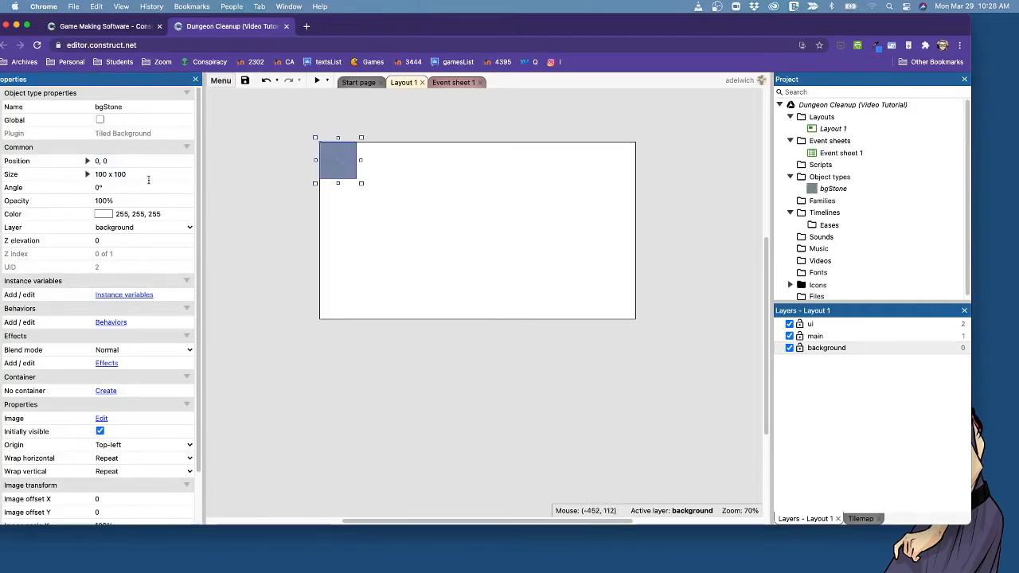
left_click(148, 178)
type("8")
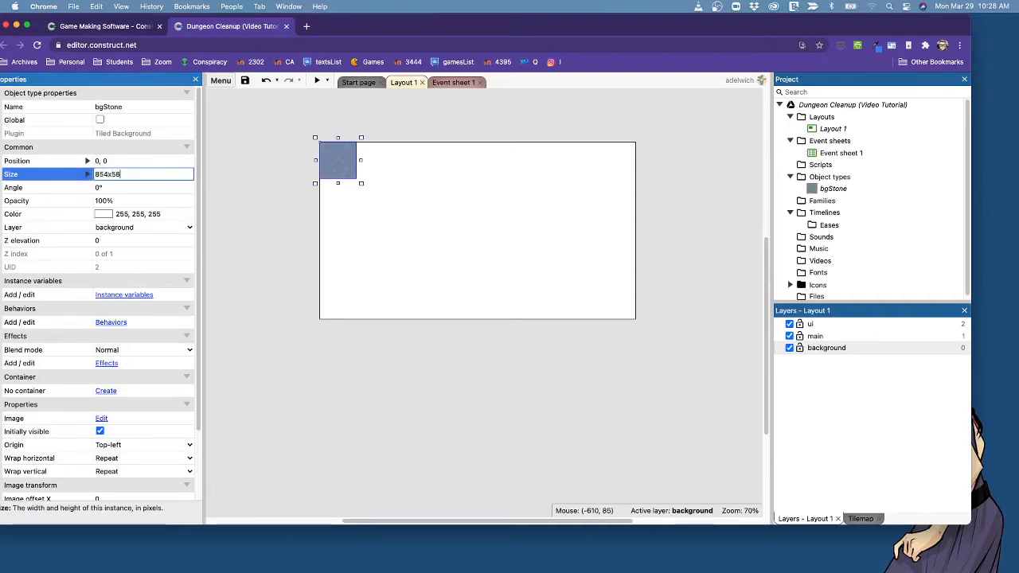
type("54 x 480")
key("Tab")
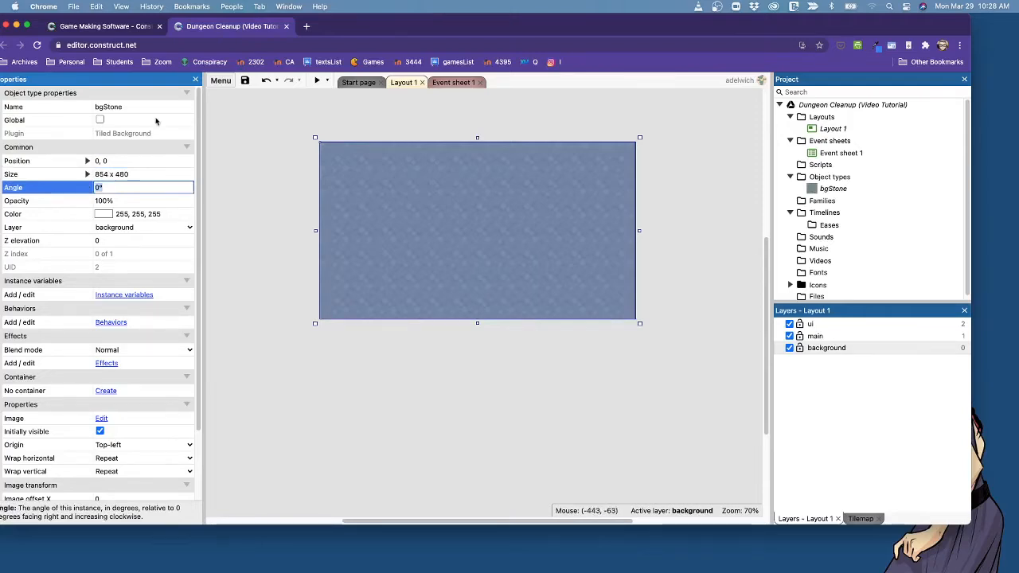
Deselect bgStone, lock the background layer, and make main the active layer.
left_click(712, 207)
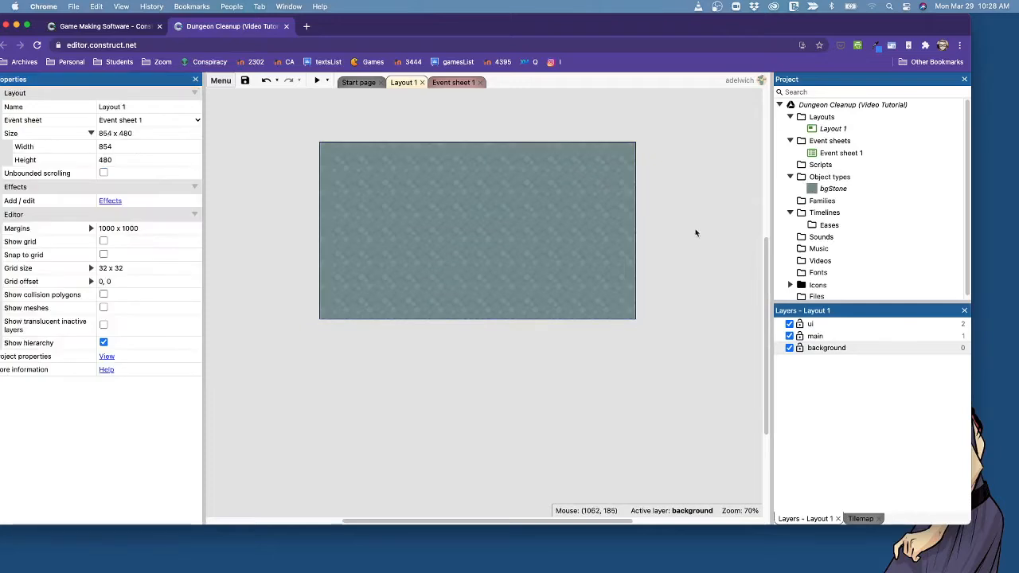
left_click(799, 349)
left_click(824, 338)
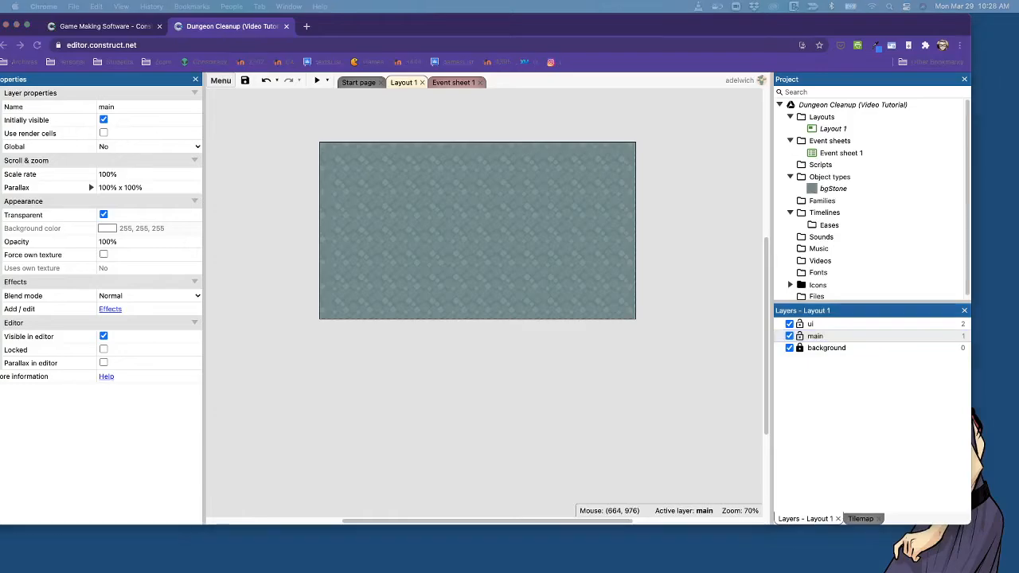
Switch to Finder, open the dungeon cleanup assets folder on the Desktop, and position the enlarged window partly below the layout.
left_click_drag(247, 220, 192, 290)
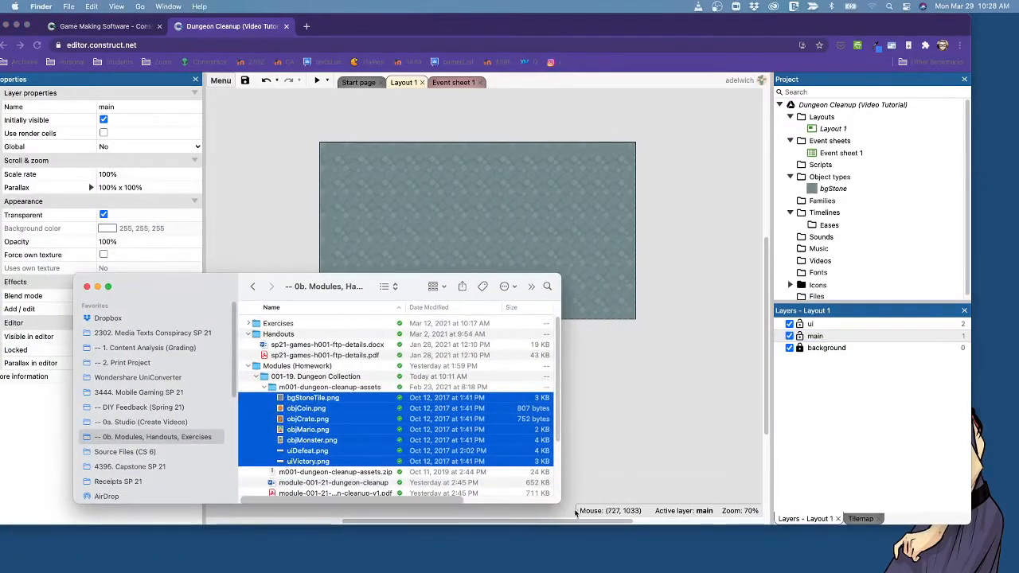
left_click_drag(559, 502, 578, 541)
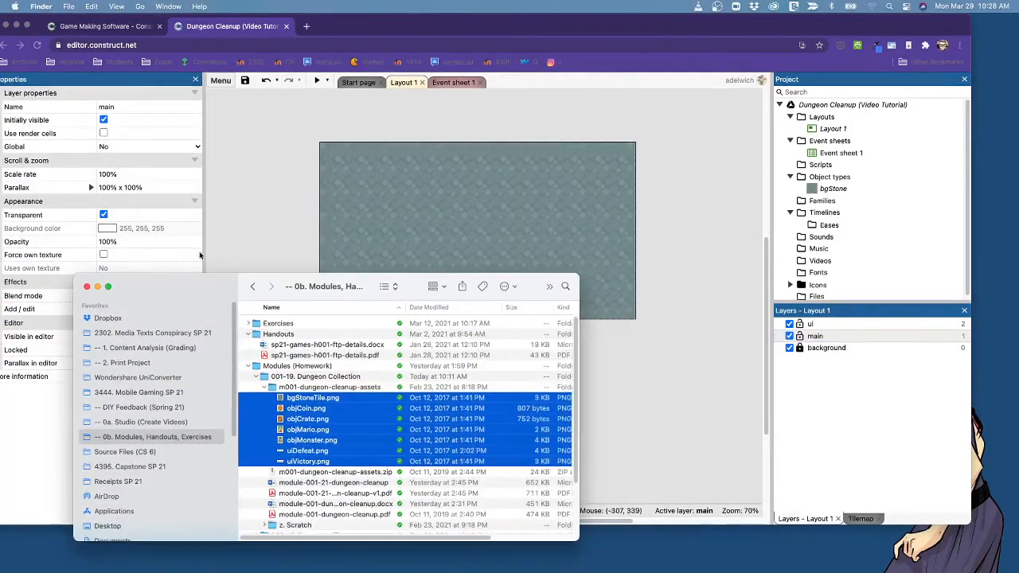
left_click_drag(209, 290, 330, 328)
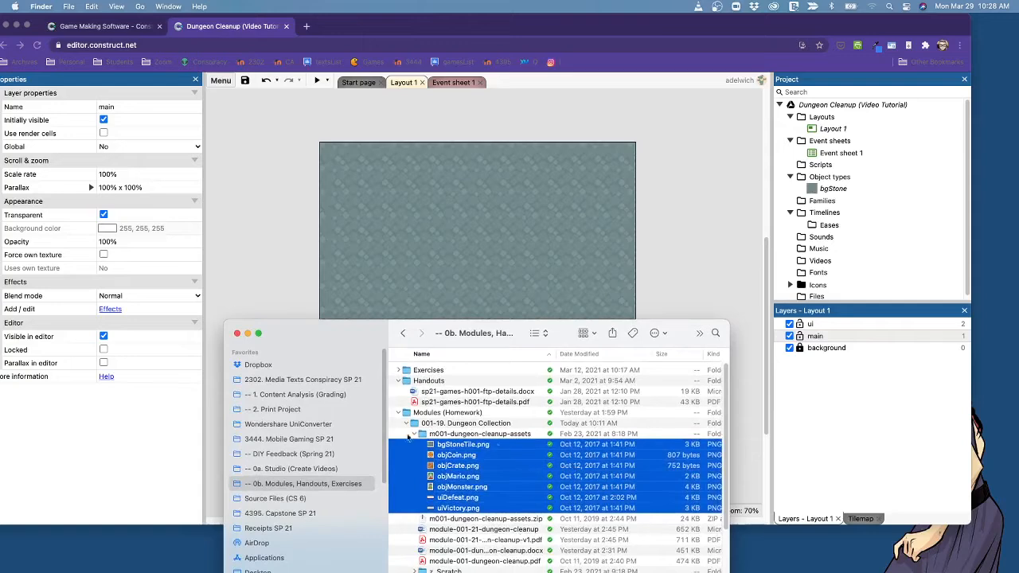
left_click(398, 381)
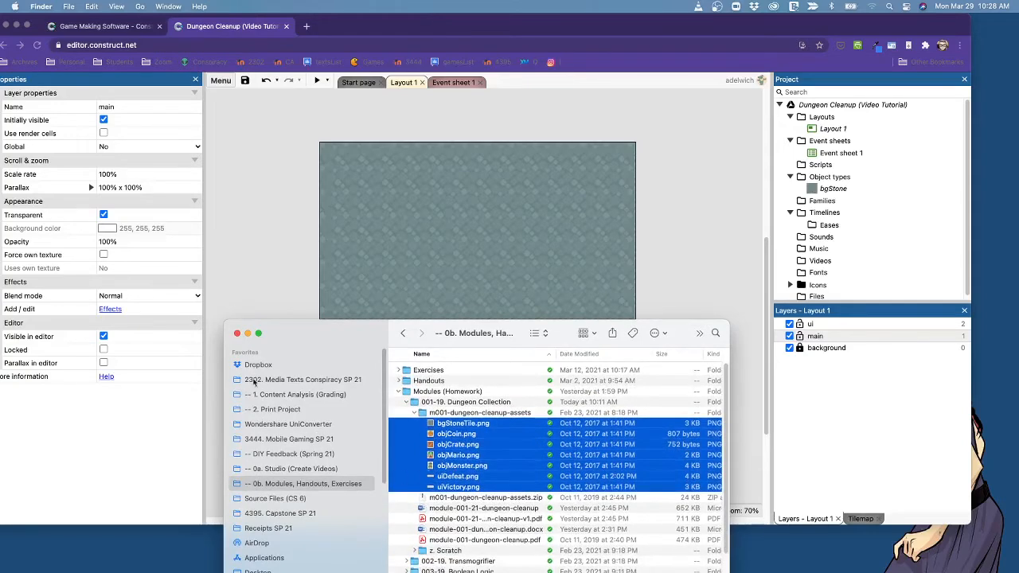
left_click(263, 571)
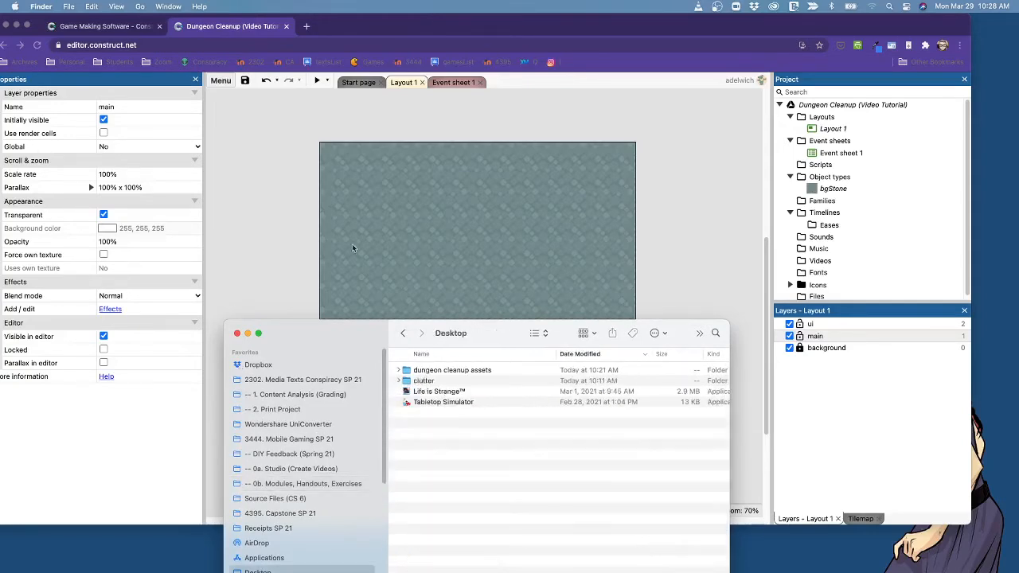
double_click(451, 372)
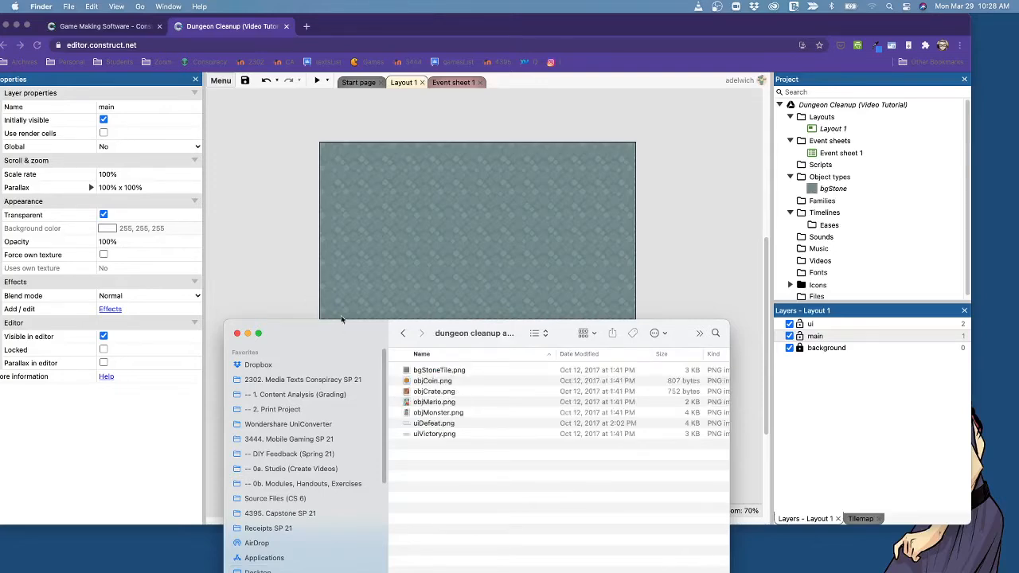
left_click_drag(261, 321, 357, 316)
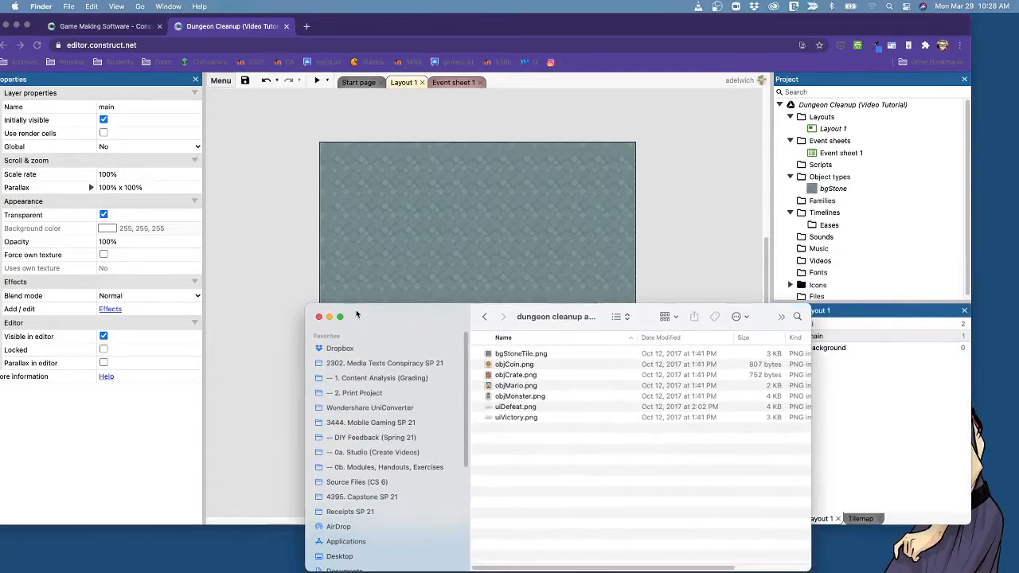
Preview the objMario.png image in the dungeon cleanup assets folder, then close the preview.
left_click(493, 388)
key("space")
key("space")
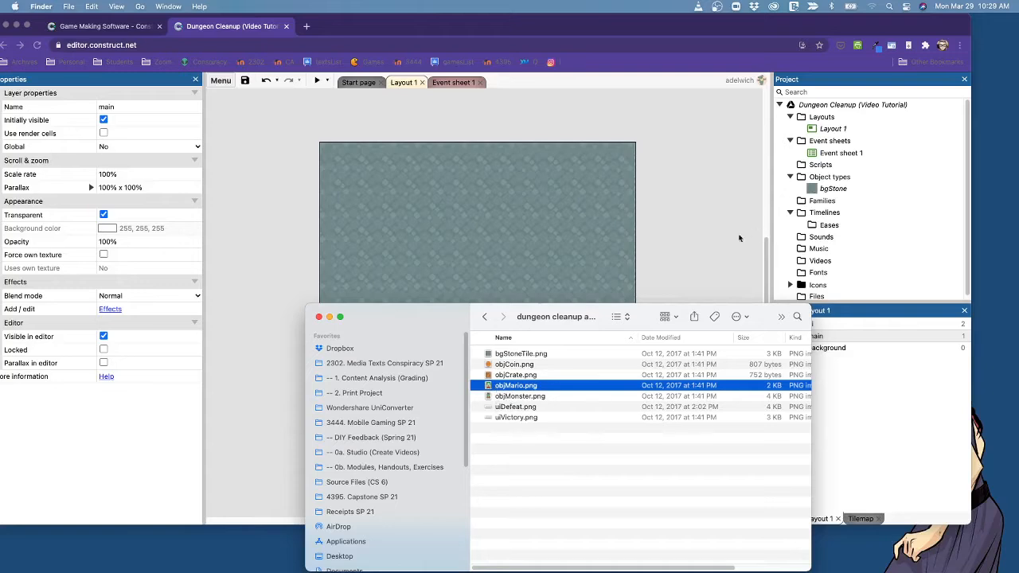
Insert a Sprite object named objMario on the main layer at about 465, 163 in the layout.
left_click(697, 238)
right_click(449, 204)
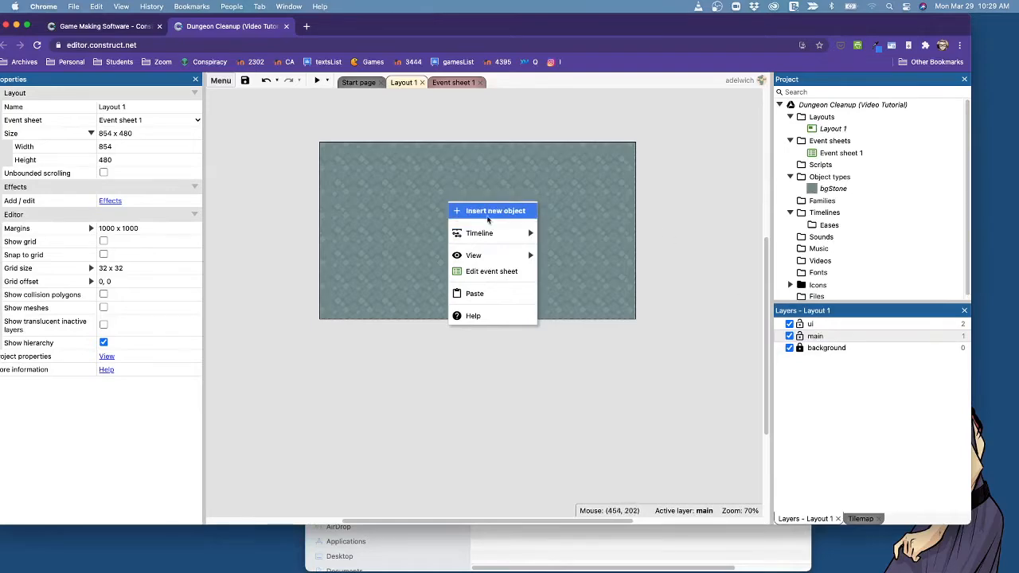
left_click(485, 213)
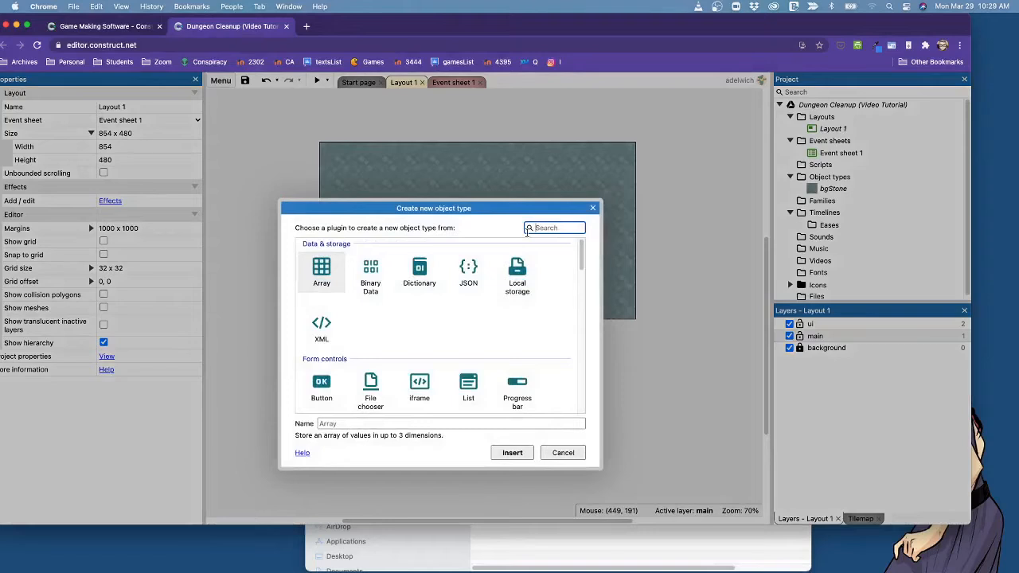
type("pr")
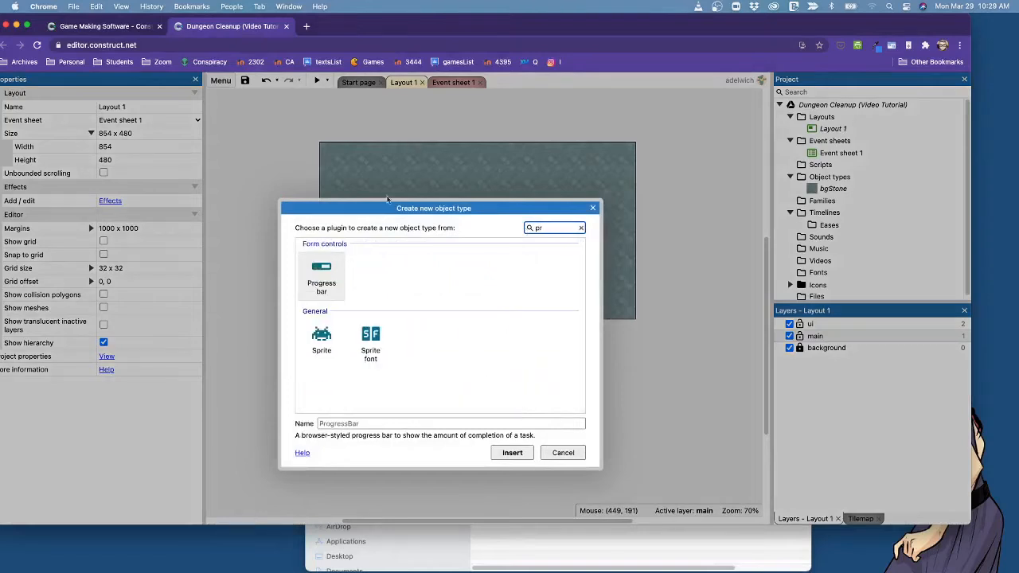
left_click(324, 344)
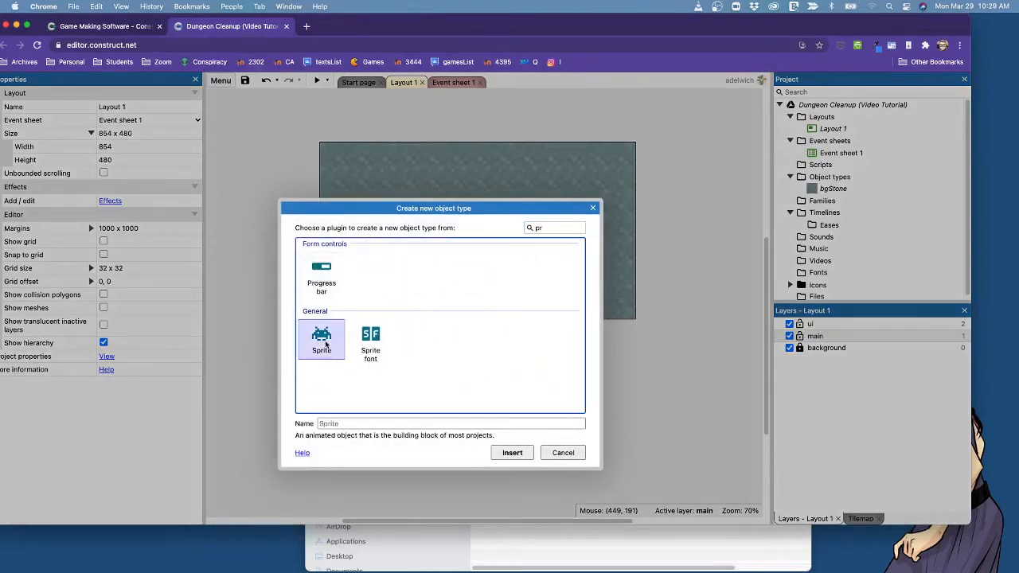
left_click(345, 423)
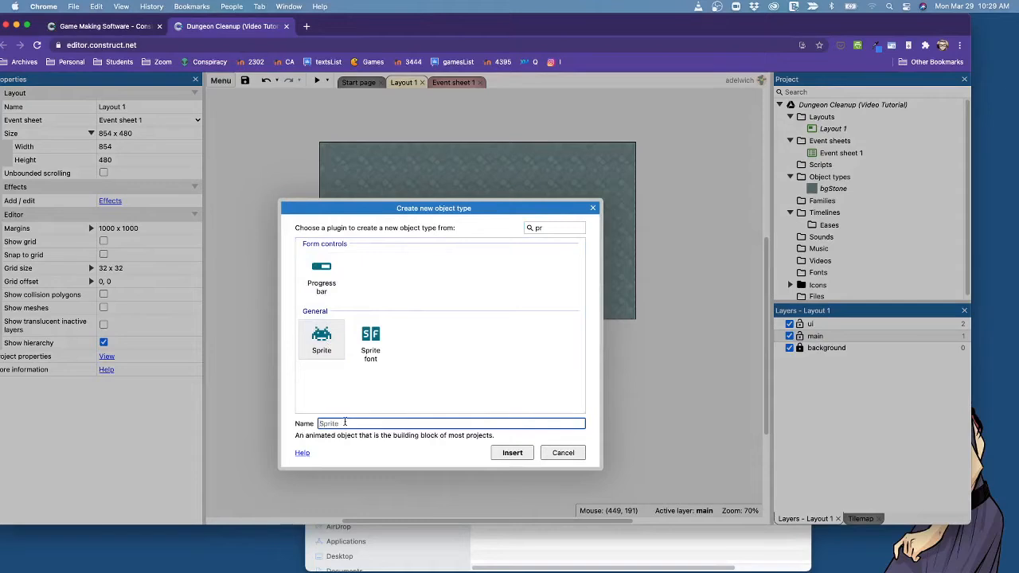
type("objMario")
left_click(513, 453)
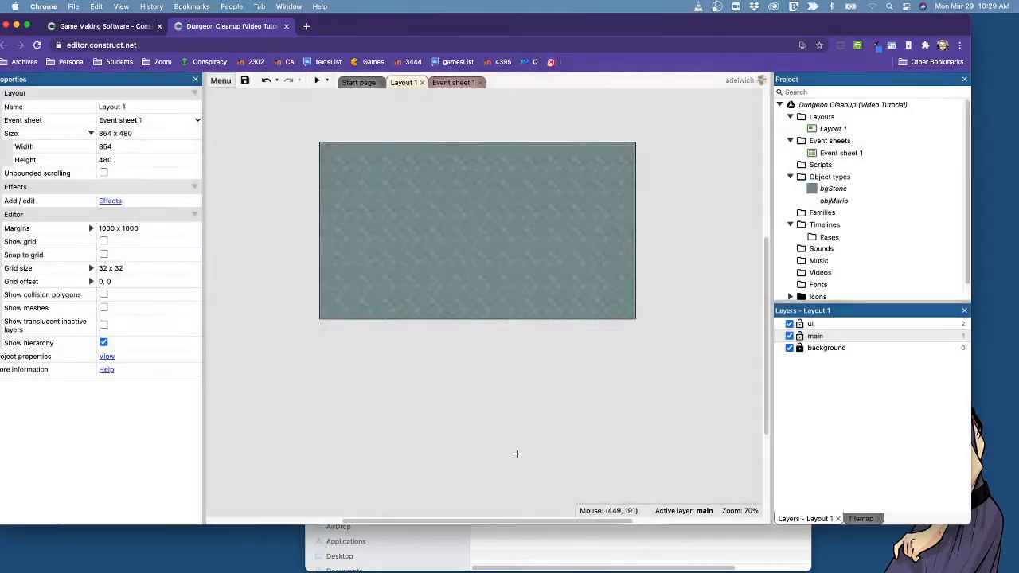
left_click(496, 209)
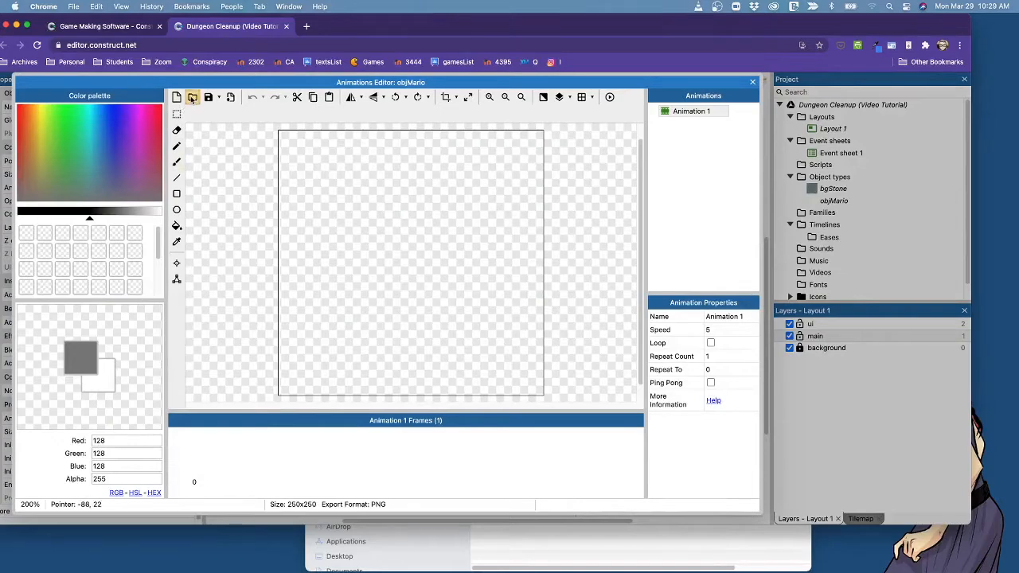
Load objMario.png from the dungeon cleanup assets folder as the objMario image and close the Animations Editor.
left_click(192, 98)
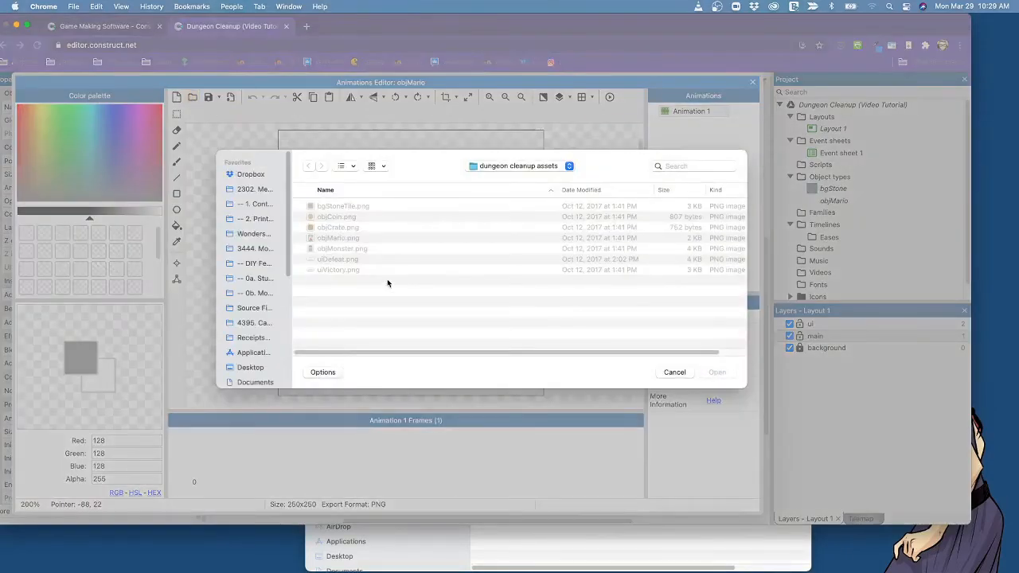
left_click(332, 238)
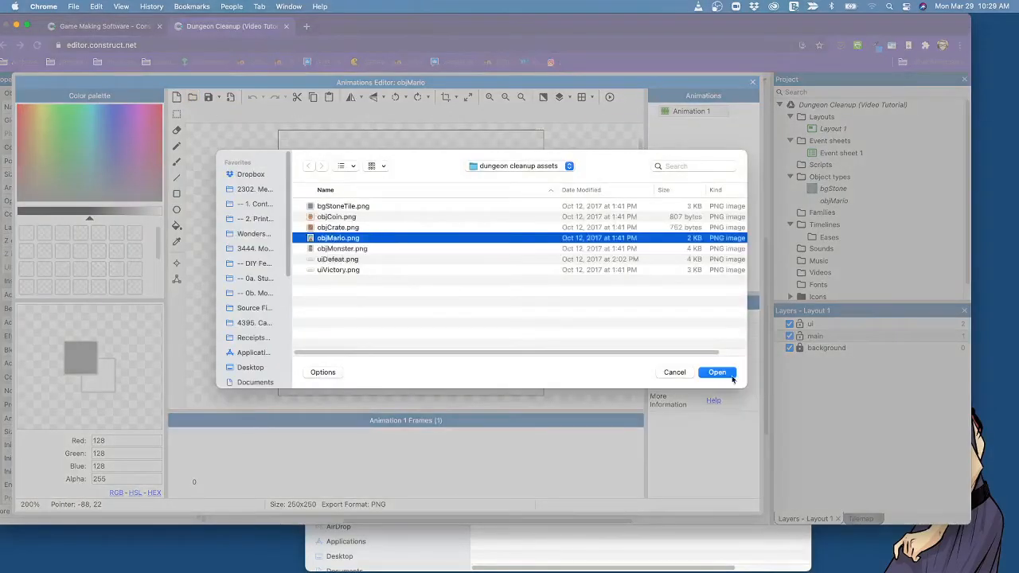
key("Return")
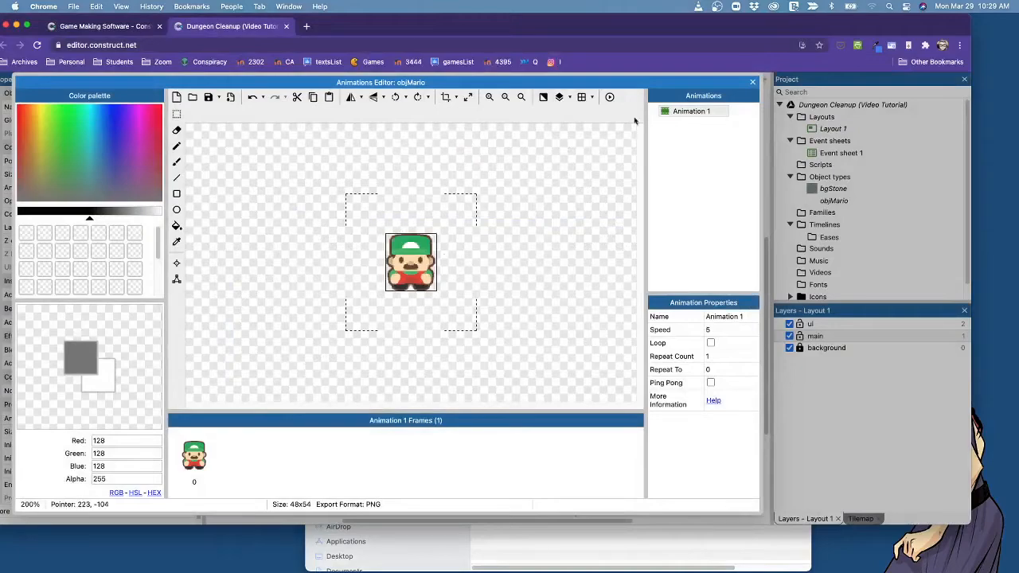
left_click(750, 82)
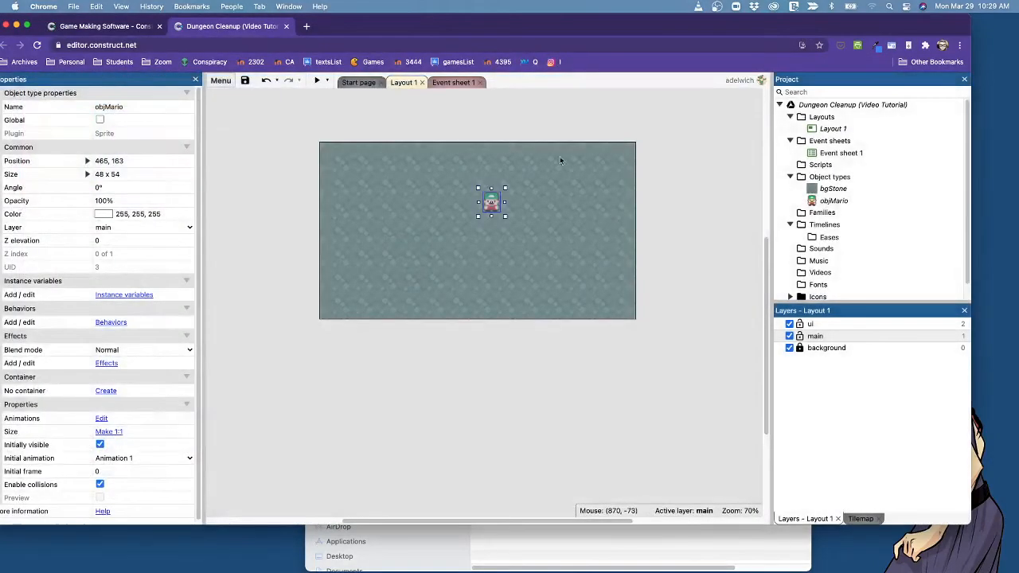
Move objMario to the lower right area of the stone floor, at about 725, 388.
left_click(496, 264)
left_click(496, 203)
left_click_drag(496, 203, 590, 288)
left_click(824, 202)
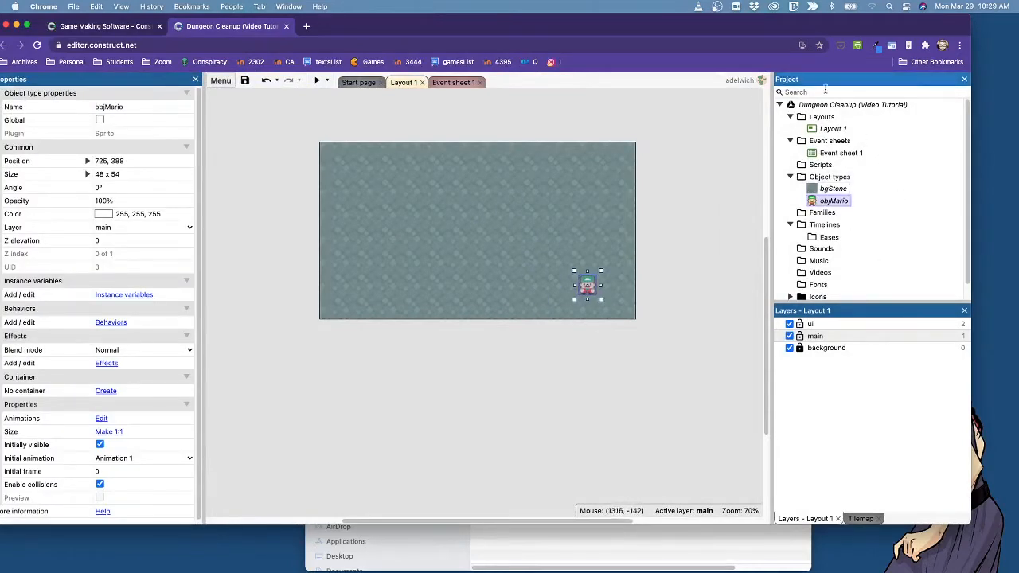
Place three extra objMario instances from the project's object types across the upper half of the layout.
left_click(677, 280)
left_click_drag(834, 200, 452, 209)
left_click_drag(828, 202, 493, 225)
left_click_drag(813, 203, 582, 213)
left_click(564, 375)
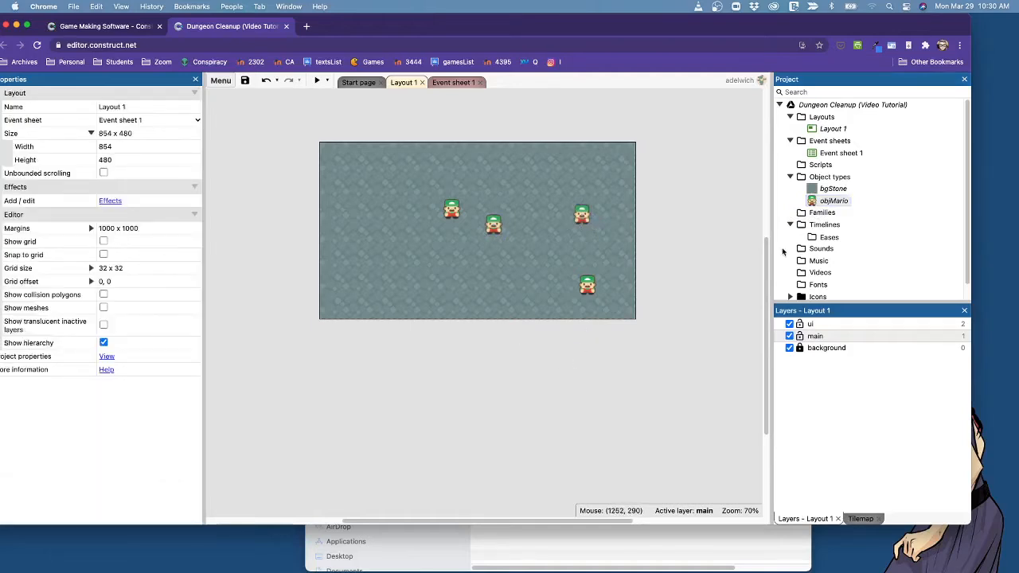
Delete the three extra objMario instances from the layout, keeping only the one at the lower right.
left_click_drag(414, 150, 669, 271)
key("Delete")
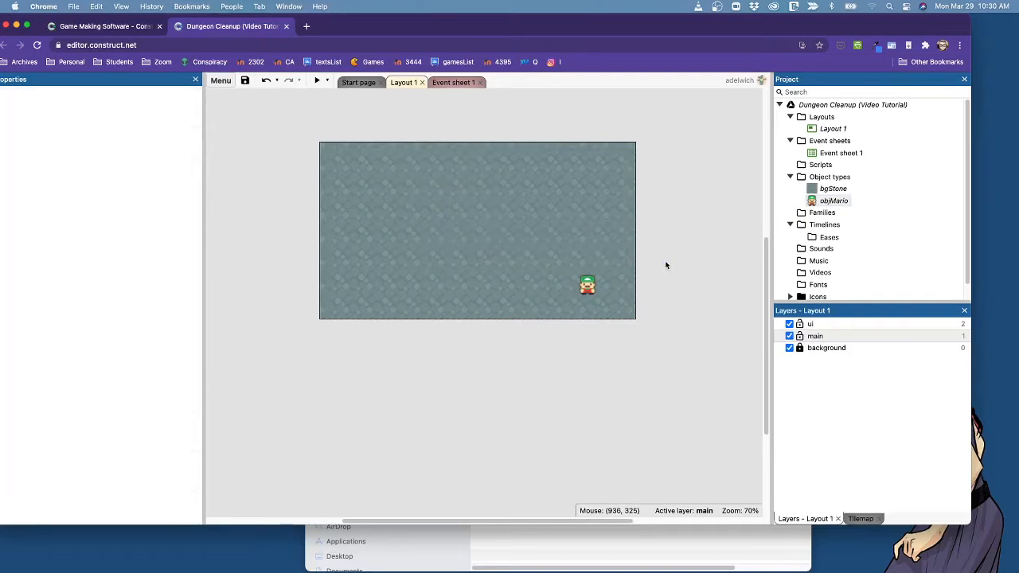
left_click(494, 285)
left_click(581, 279)
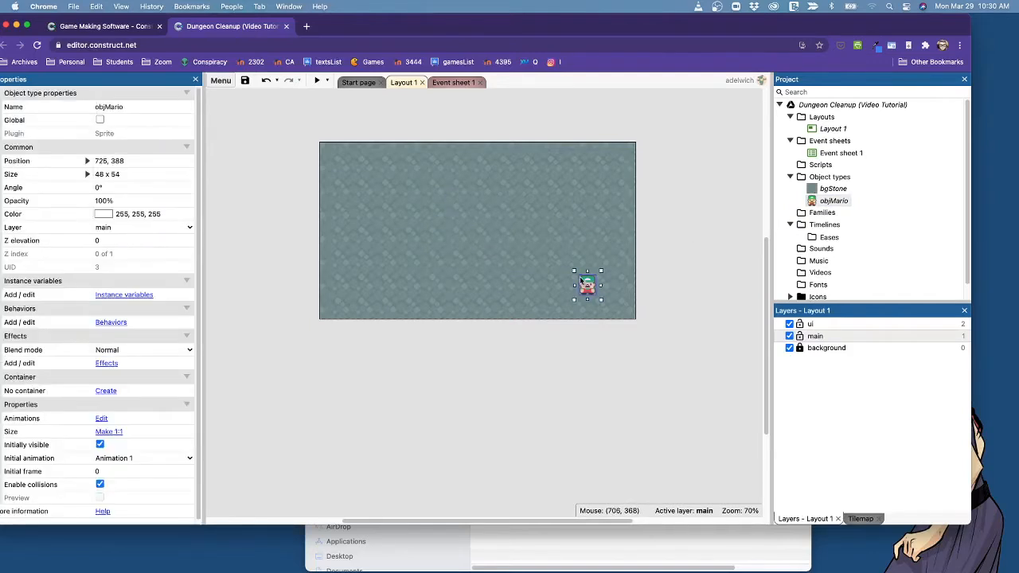
left_click(655, 238)
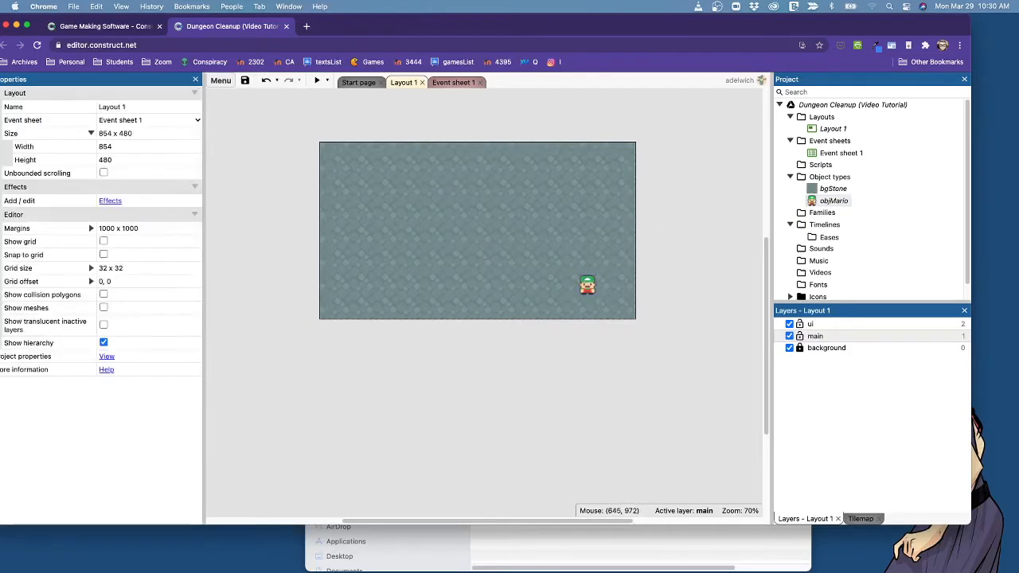
Bring up the dungeon cleanup assets folder in Finder, narrow its window, show it as a list, and place it beside the project's object types.
left_click_drag(518, 572, 55, 84)
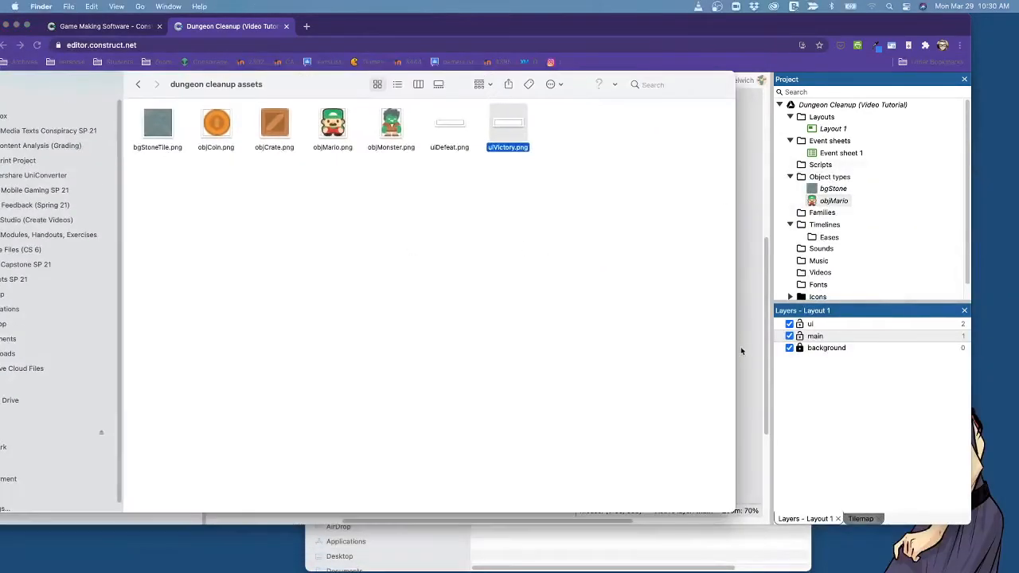
left_click_drag(738, 348, 439, 348)
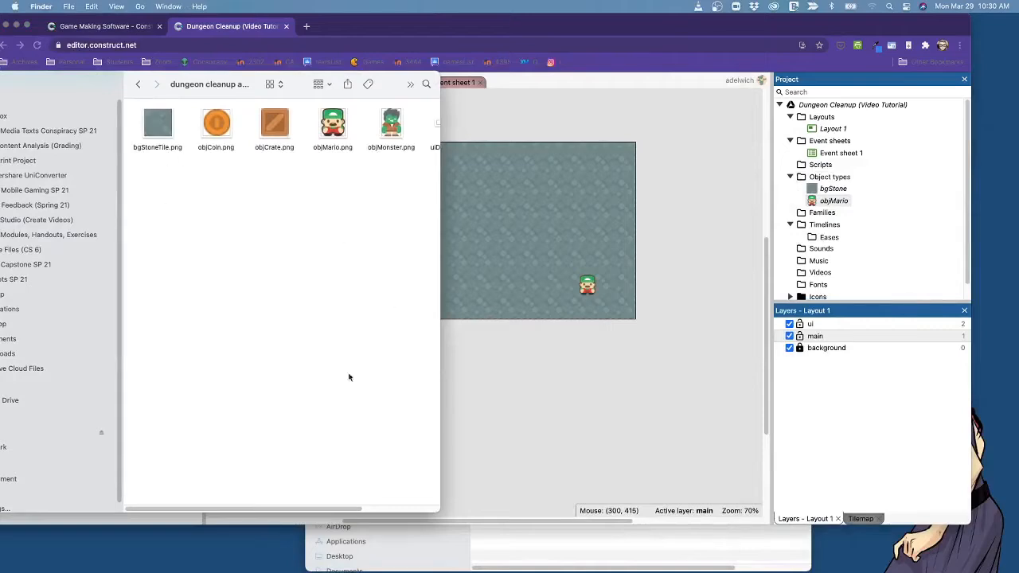
left_click(278, 84)
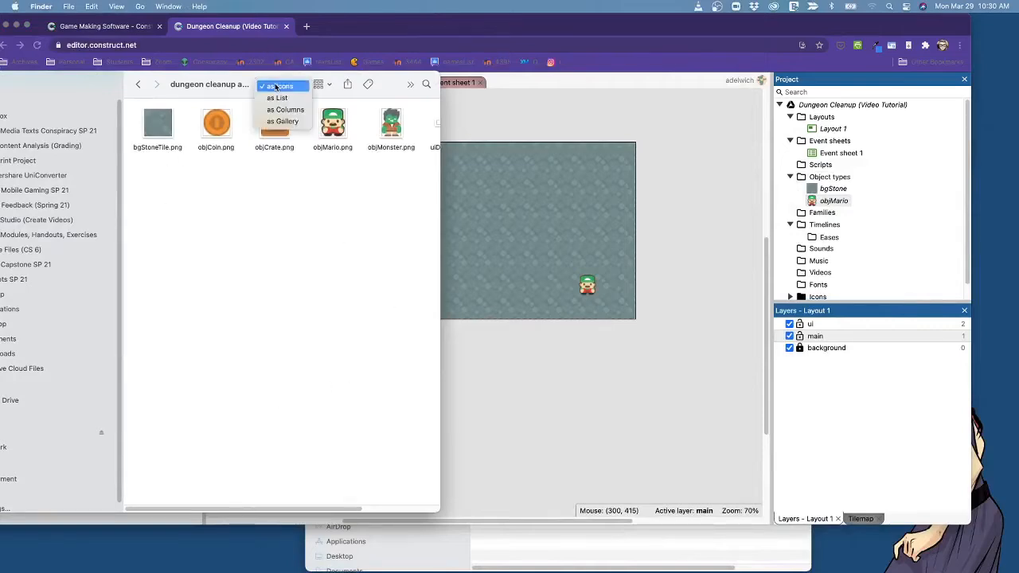
left_click(279, 94)
left_click(279, 84)
left_click(281, 98)
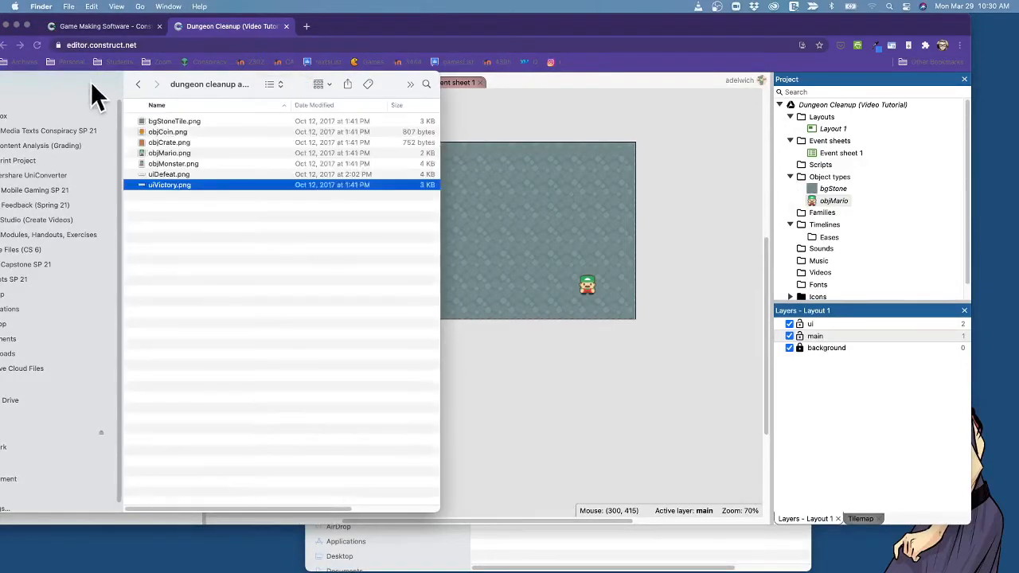
left_click_drag(96, 91, 239, 194)
Import objCoin.png from the assets folder into the project's object types as a sprite and select it.
left_click(310, 220)
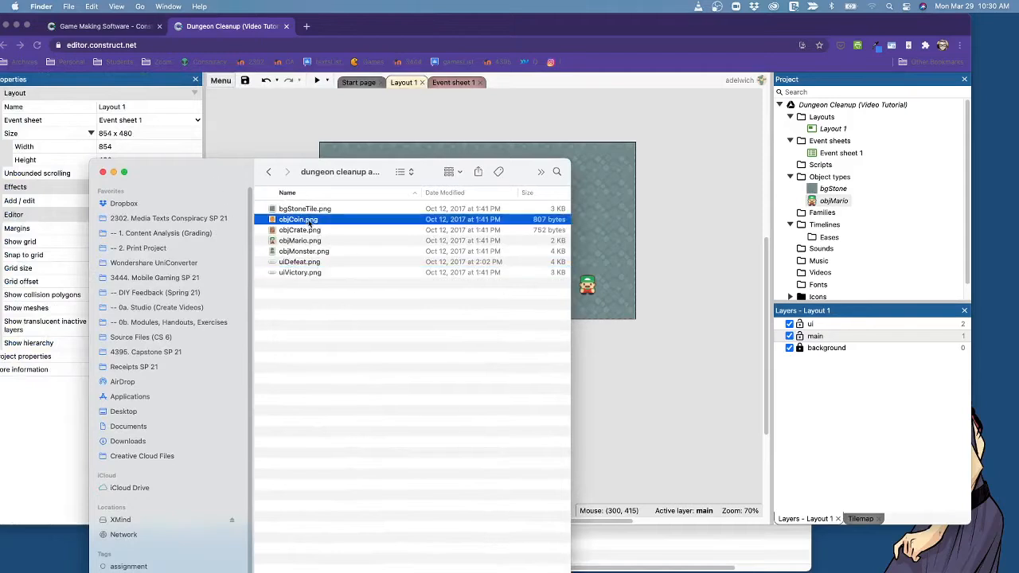
left_click_drag(272, 221, 816, 204)
left_click(814, 205)
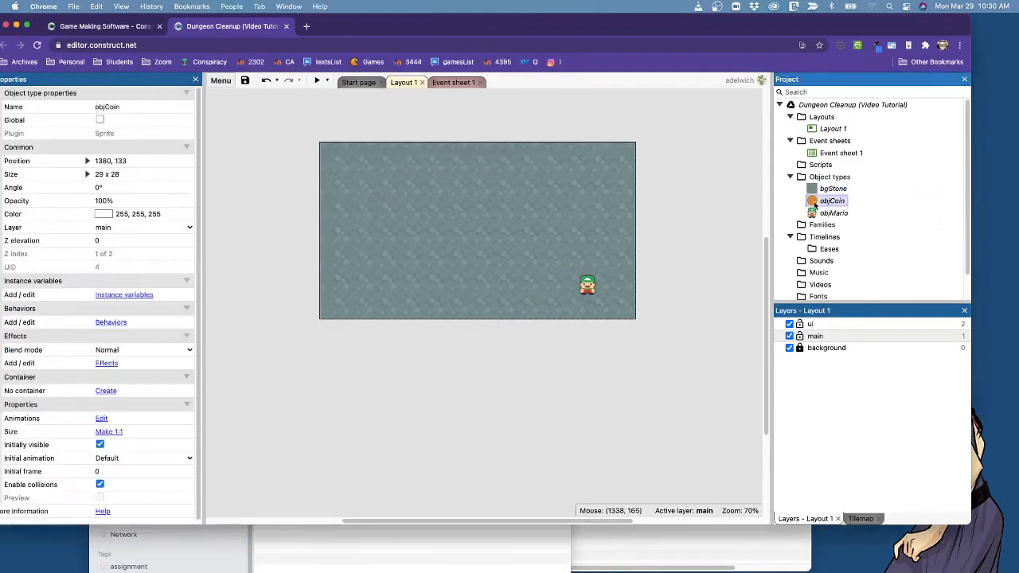
Return to Finder, import objCrate.png into the project's object types as a sprite, and select it.
key("super+Tab")
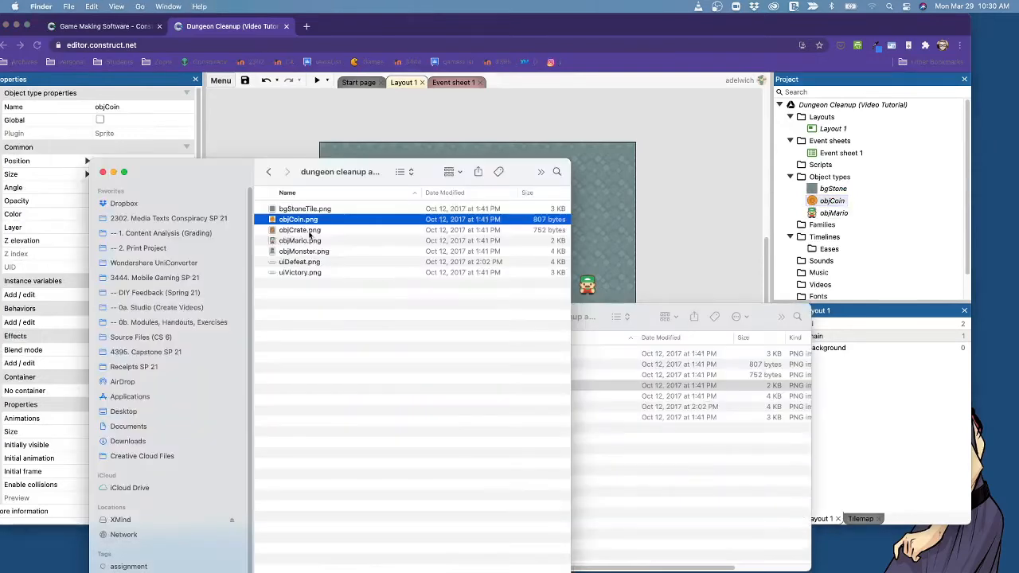
left_click(295, 230)
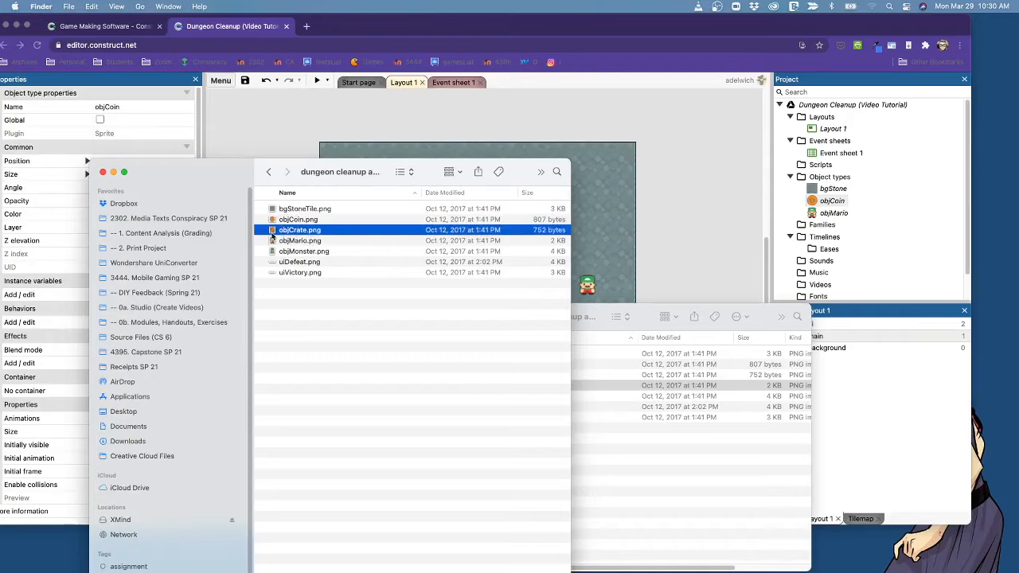
left_click_drag(290, 236, 833, 207)
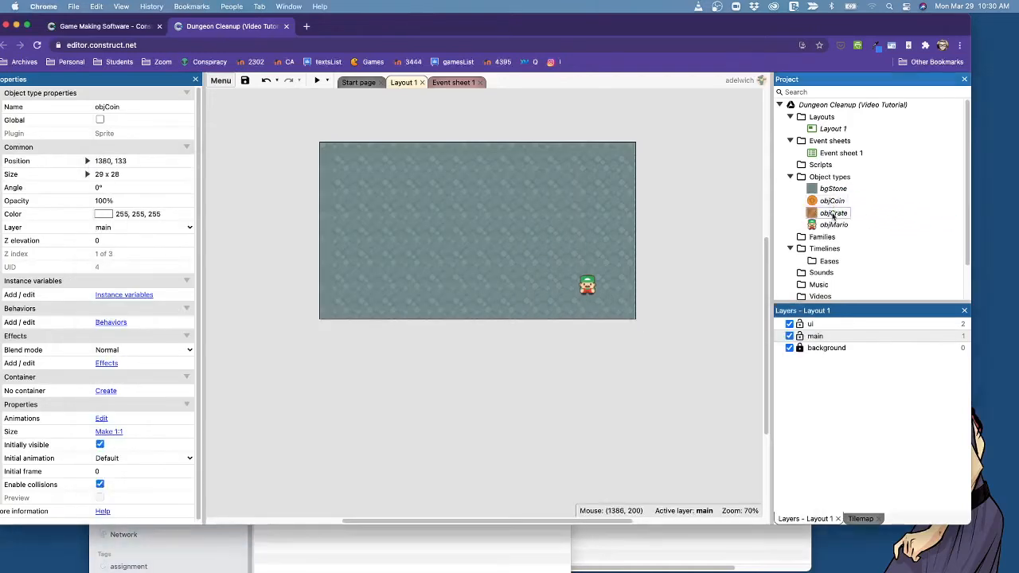
left_click(835, 213)
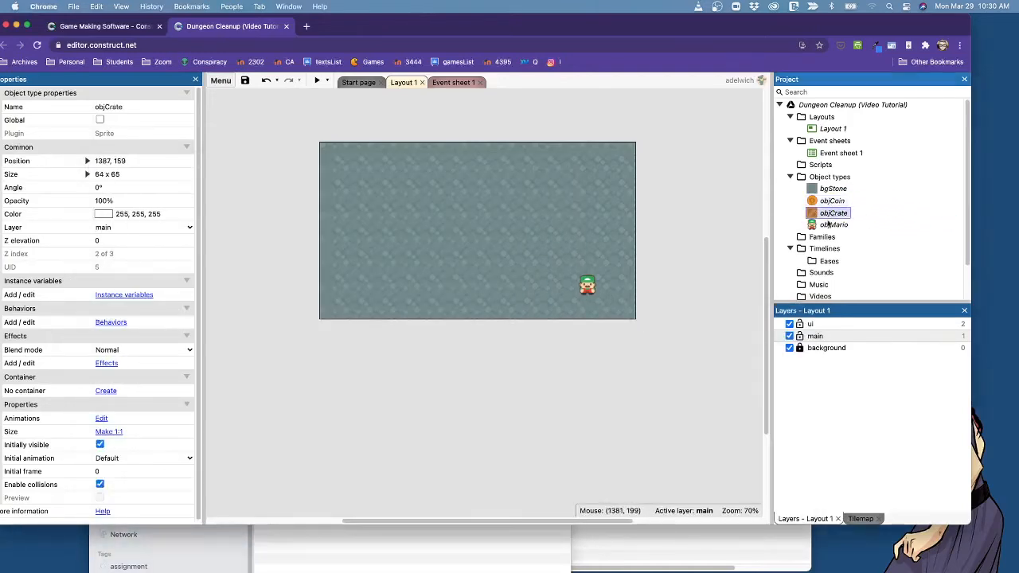
Switch back to Finder and import objMonster.png into the project's object types as a sprite.
key("super+Tab")
left_click(301, 253)
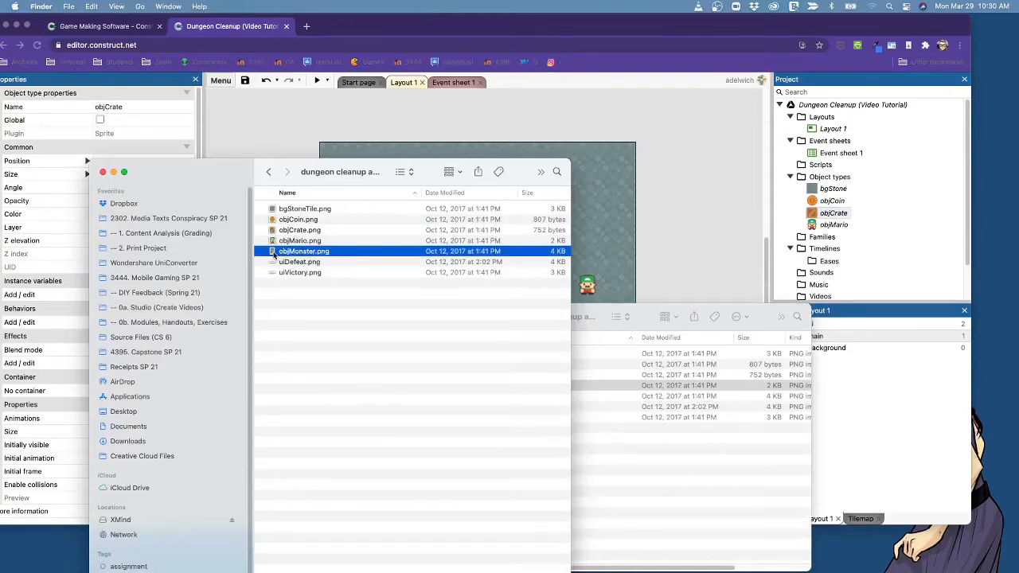
left_click_drag(273, 252, 822, 218)
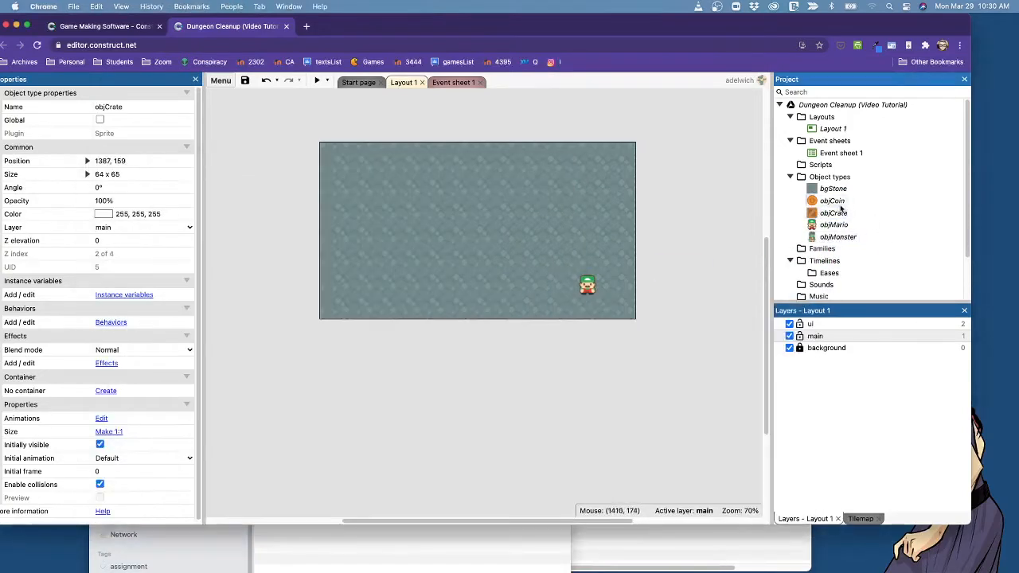
Switch to Finder, raise the assets window slightly, and preview uiDefeat.png and uiVictory.png in turn.
key("super+Tab")
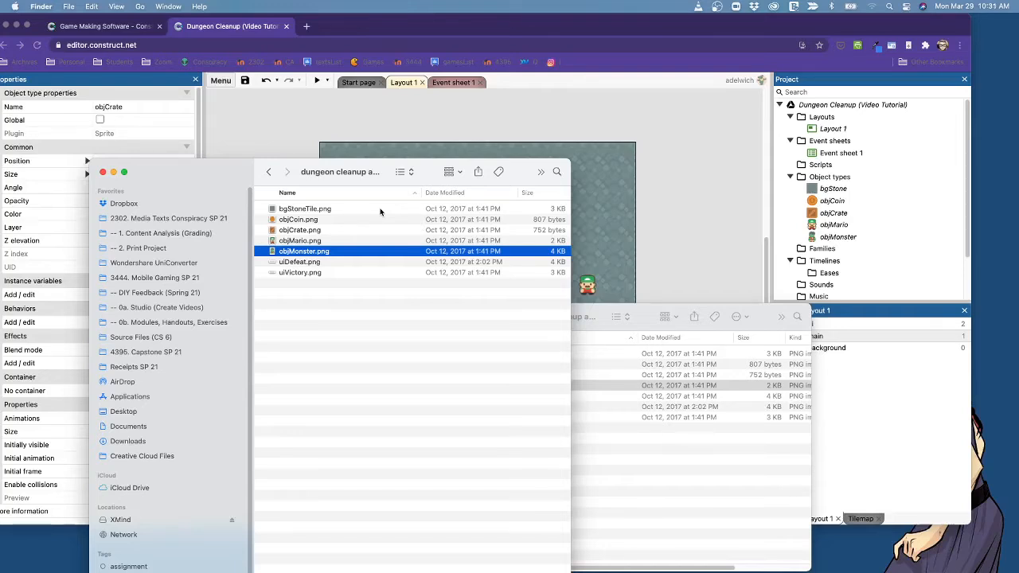
mouse_move(222, 169)
left_mouse_down()
mouse_move(375, 250)
mouse_move(223, 153)
left_mouse_up()
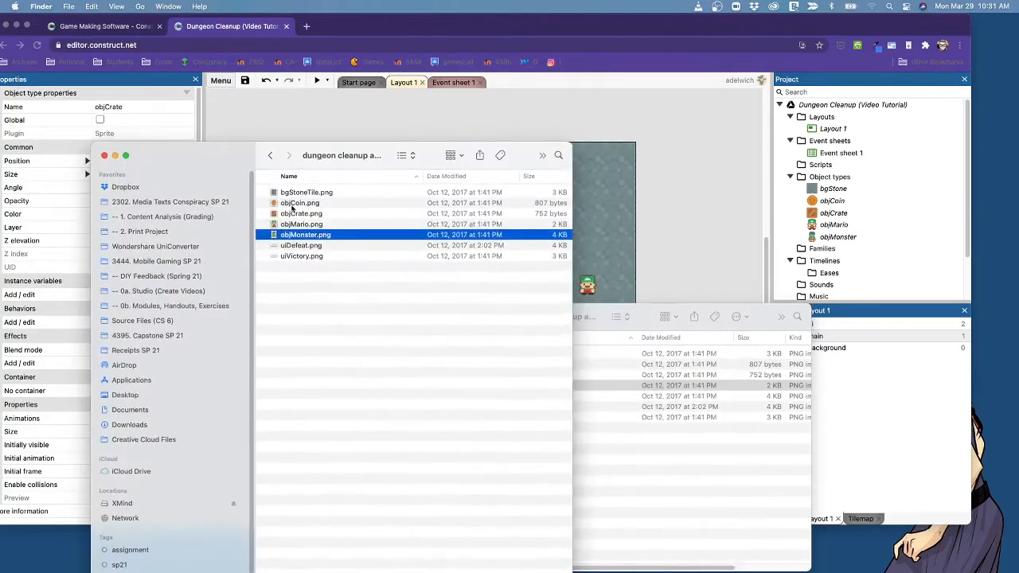
left_click(327, 246)
key("space")
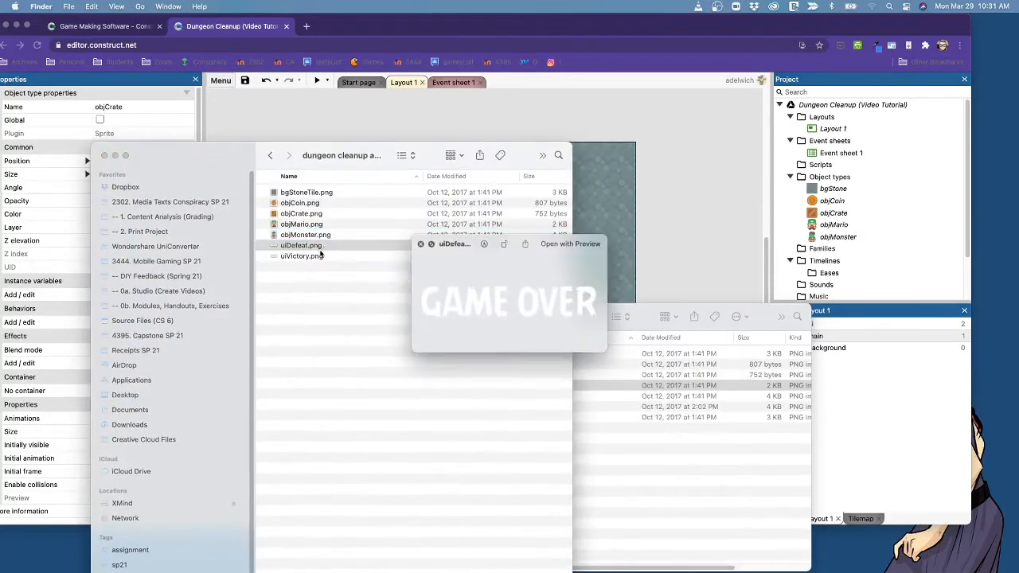
key("space")
left_click(301, 256)
key("space")
key("space")
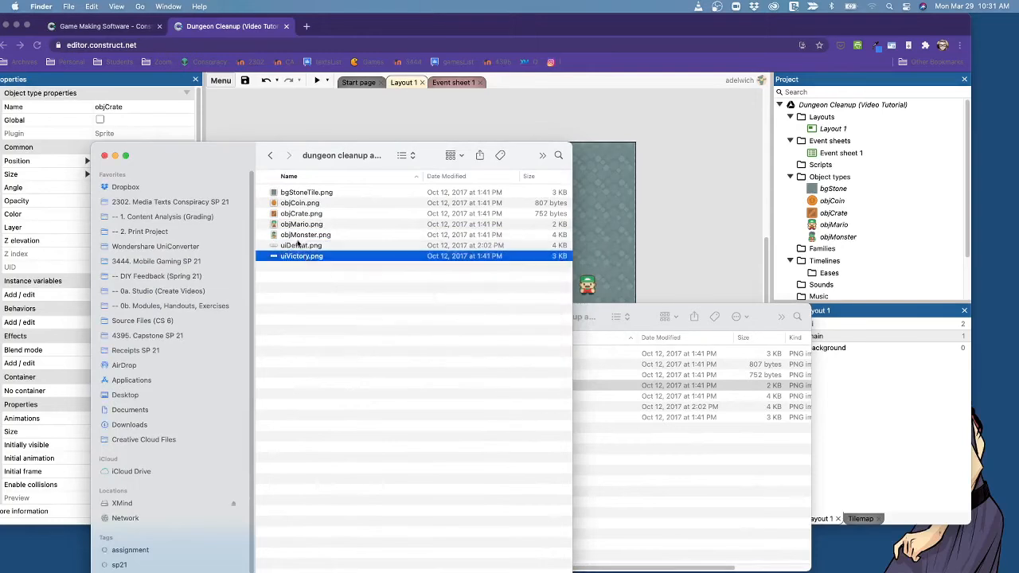
Import uiDefeat.png into the project's object types as a sprite and open it in the Animations Editor.
left_click(297, 247, "shift")
left_click_drag(297, 247, 835, 229)
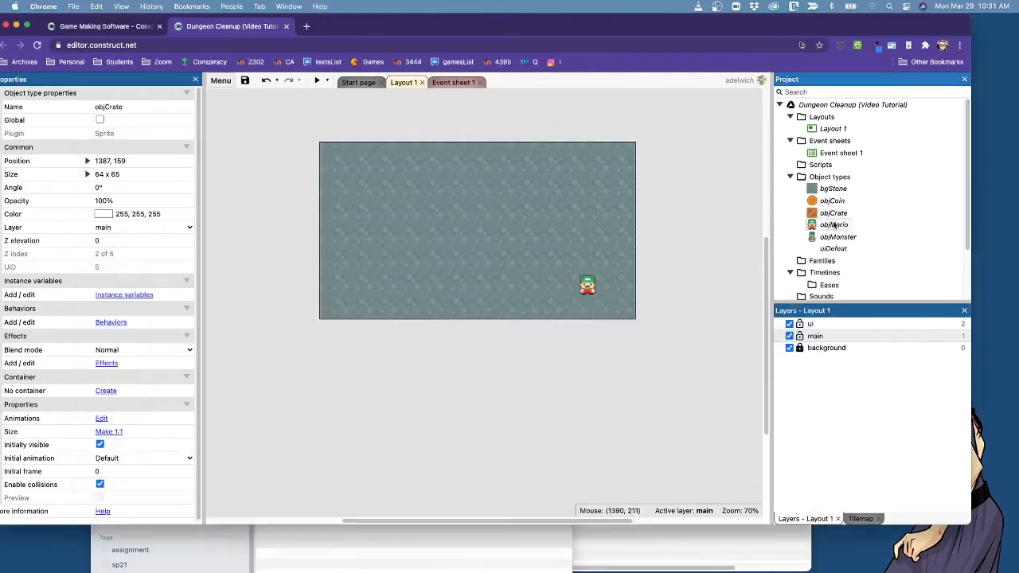
left_click(840, 249)
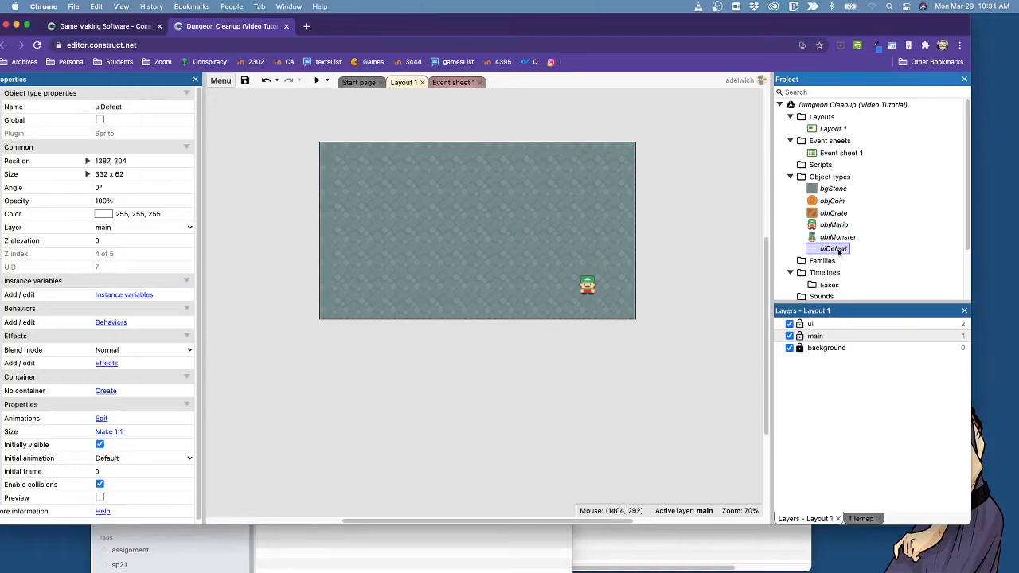
double_click(839, 250)
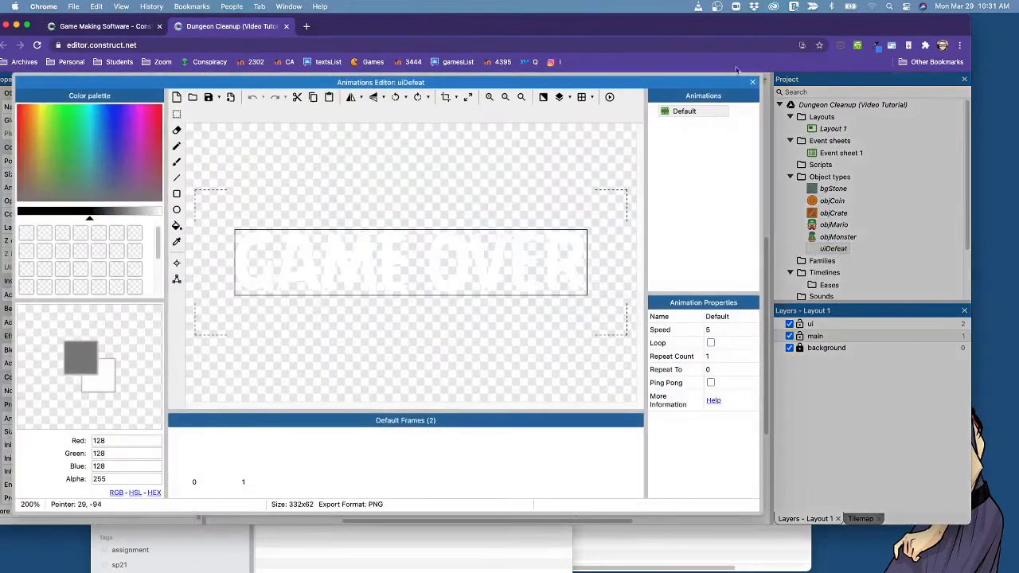
Close the Animations Editor and delete the uiDefeat object type from the project.
left_click(752, 82)
right_click(840, 249)
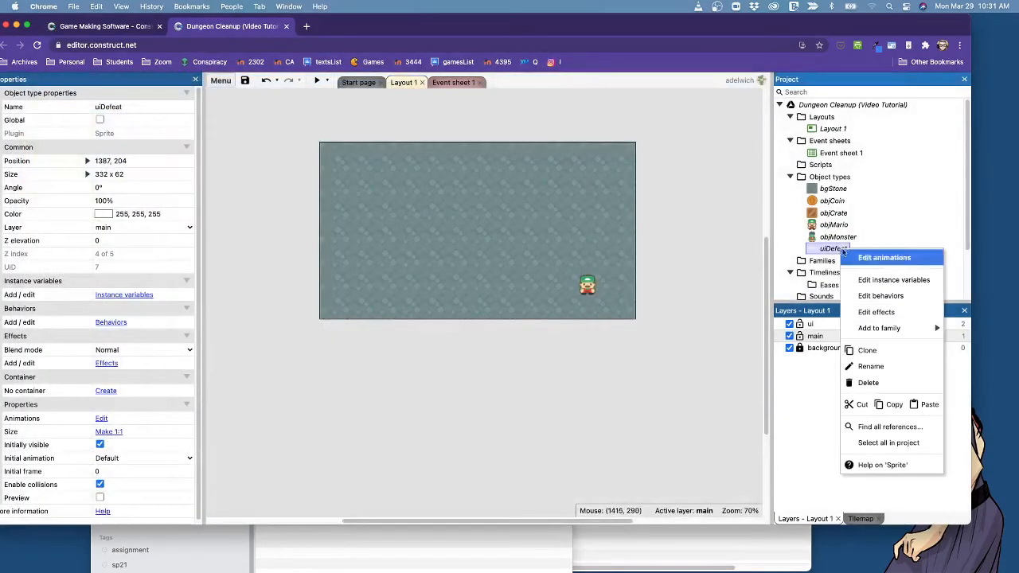
left_click(893, 382)
left_click(385, 323)
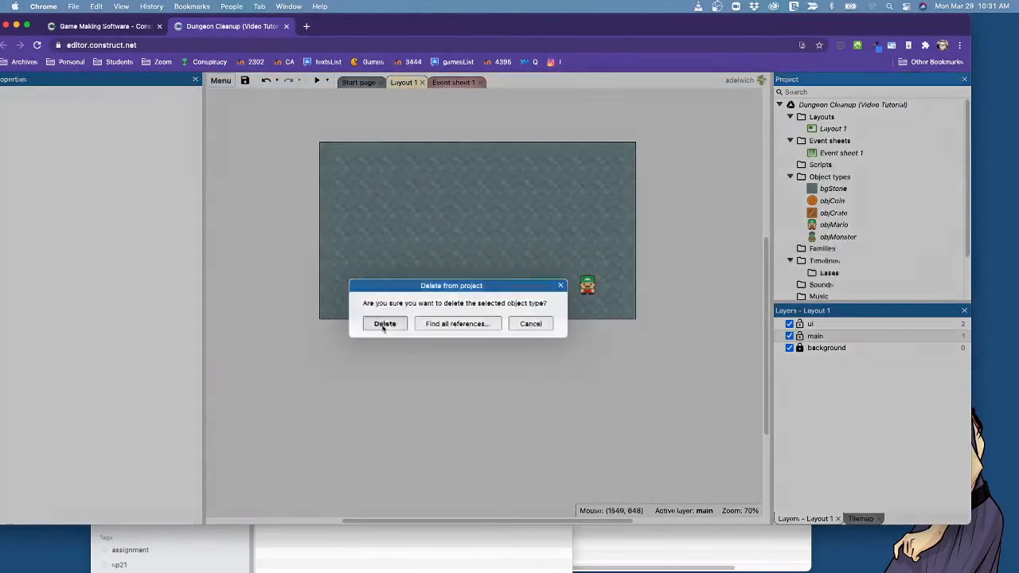
Switch to Finder, import only uiDefeat.png into the project's object types as a sprite, and select it.
key("super+Tab")
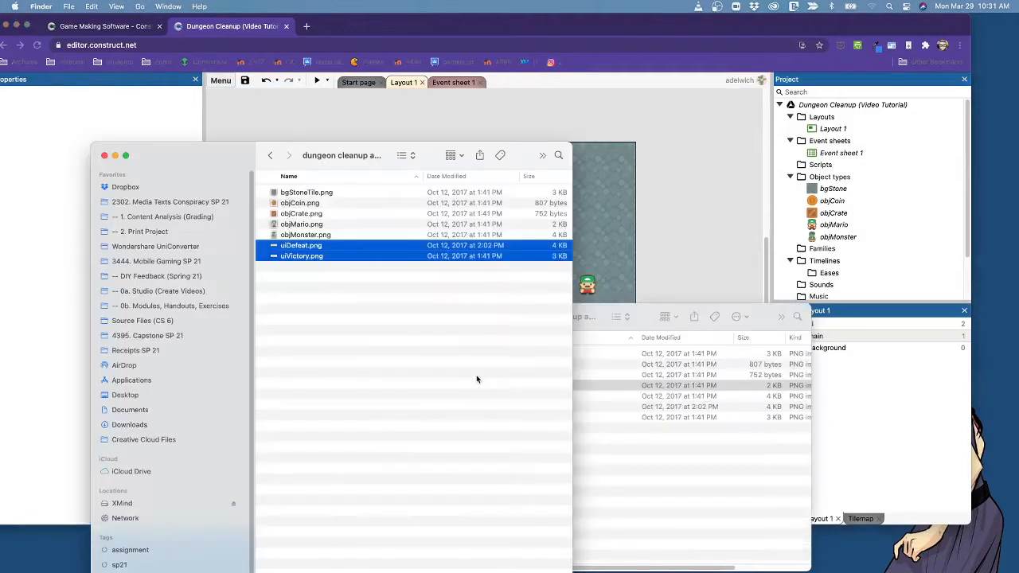
left_click(423, 299)
left_click(418, 248)
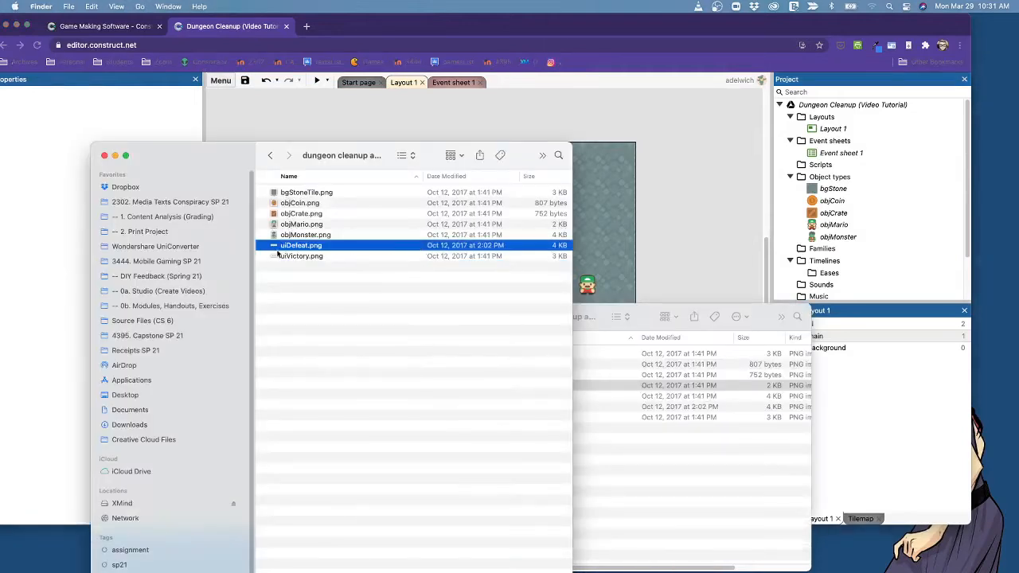
left_click_drag(284, 248, 844, 235)
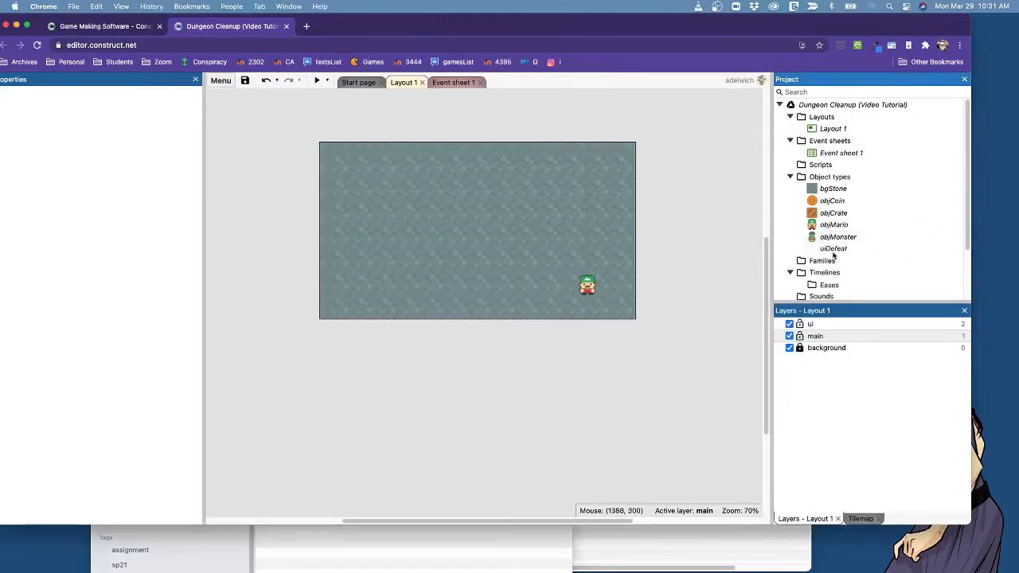
left_click(834, 249)
Switch back to Finder, import uiVictory.png into the project's object types as a sprite, and save the project.
key("super+Tab")
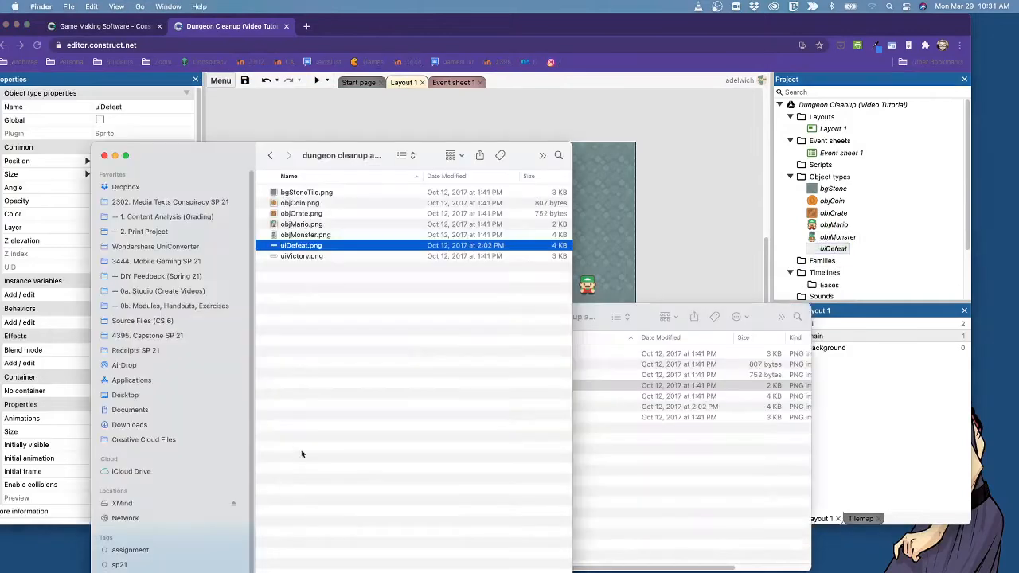
left_click(318, 257)
left_click_drag(318, 256, 889, 243)
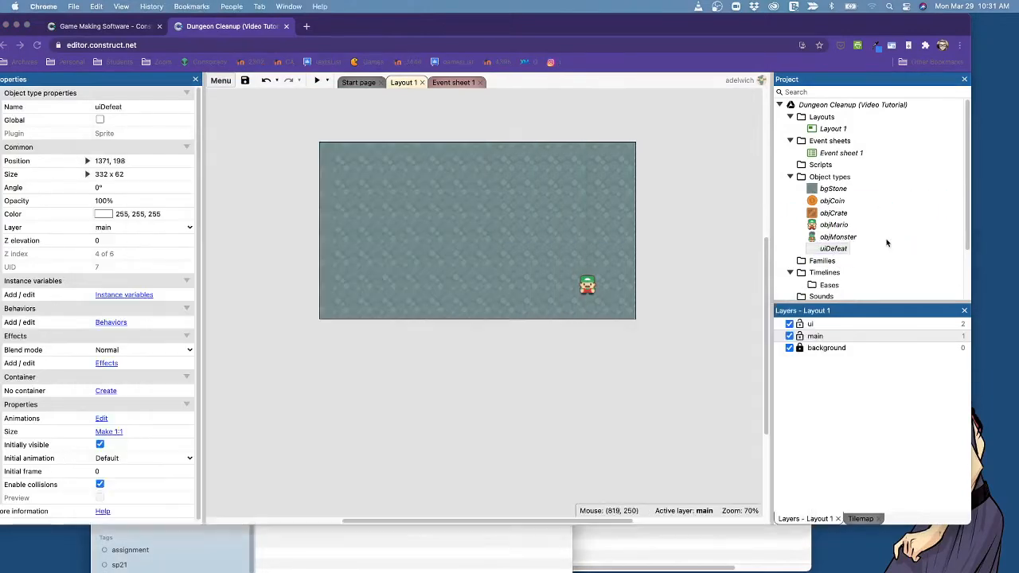
left_click(606, 411)
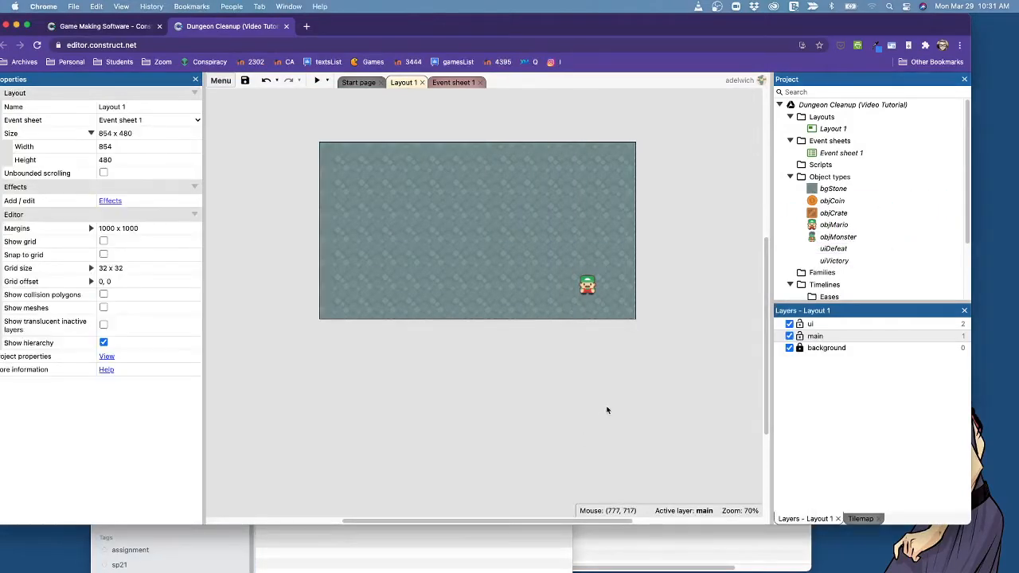
left_click(245, 81)
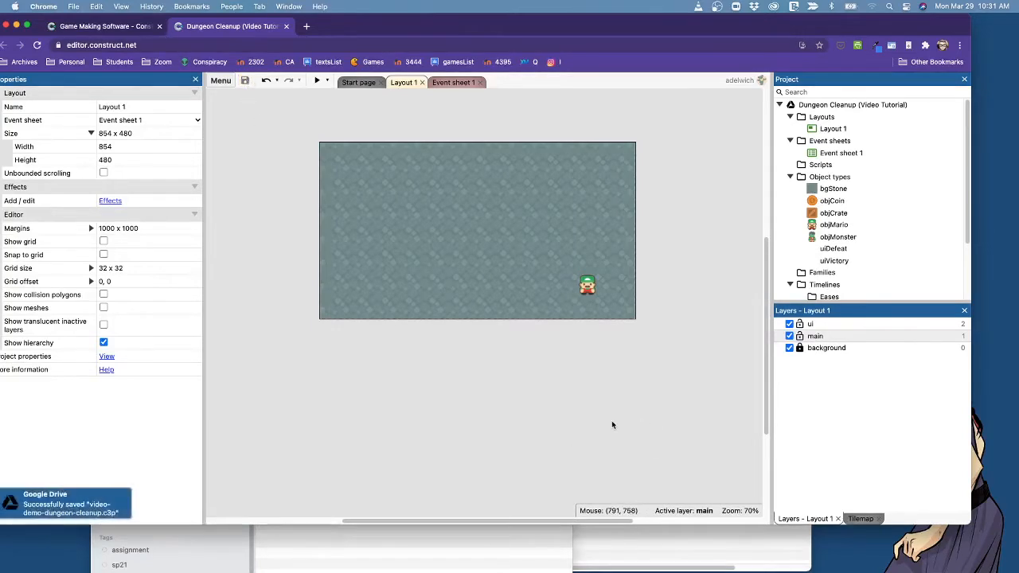
scroll(612, 426, "down", 5, "ctrl")
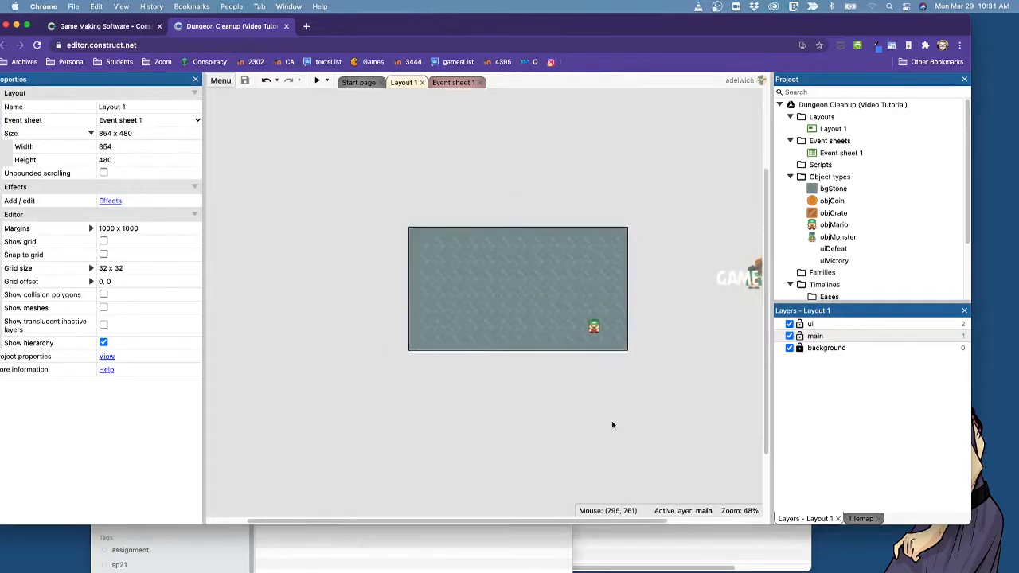
scroll(613, 426, "down", 1, "ctrl")
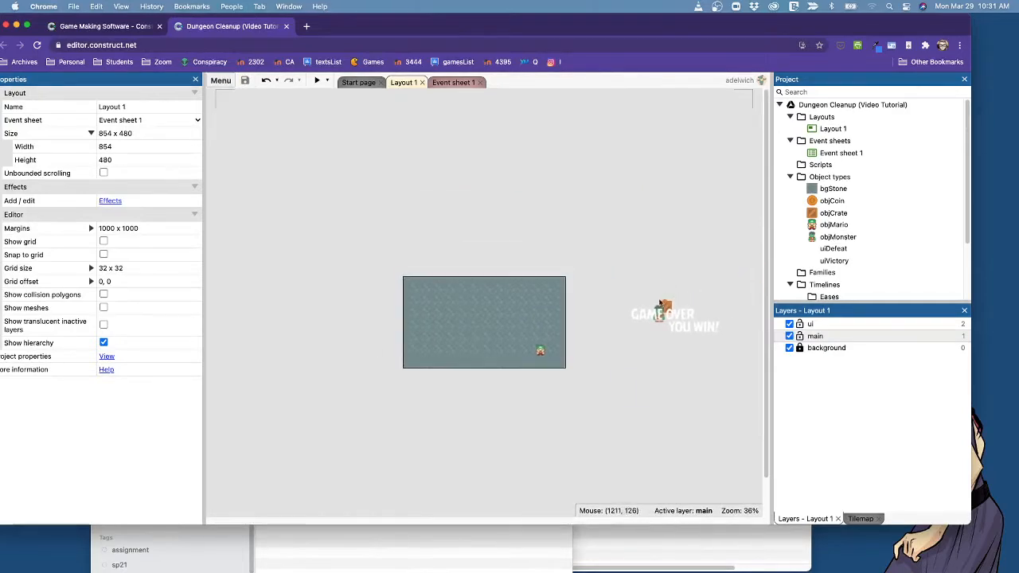
left_click_drag(578, 249, 731, 412)
left_click_drag(675, 318, 696, 261)
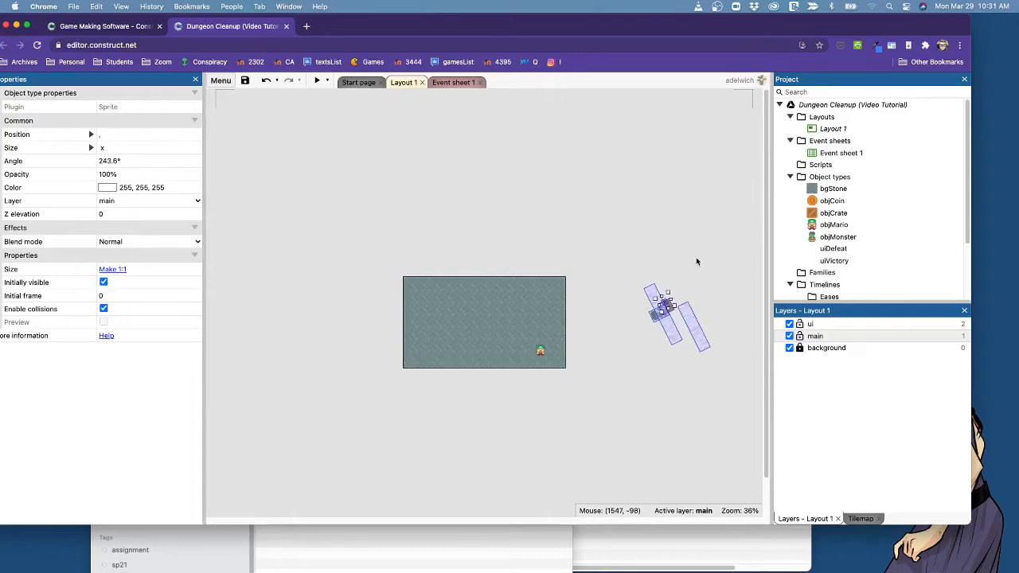
key("super+z")
left_click(695, 247)
Delete all the overlapping sprite instances outside the layout and move the objMario sprite to the layout's lower-left corner.
left_click_drag(609, 263, 747, 398)
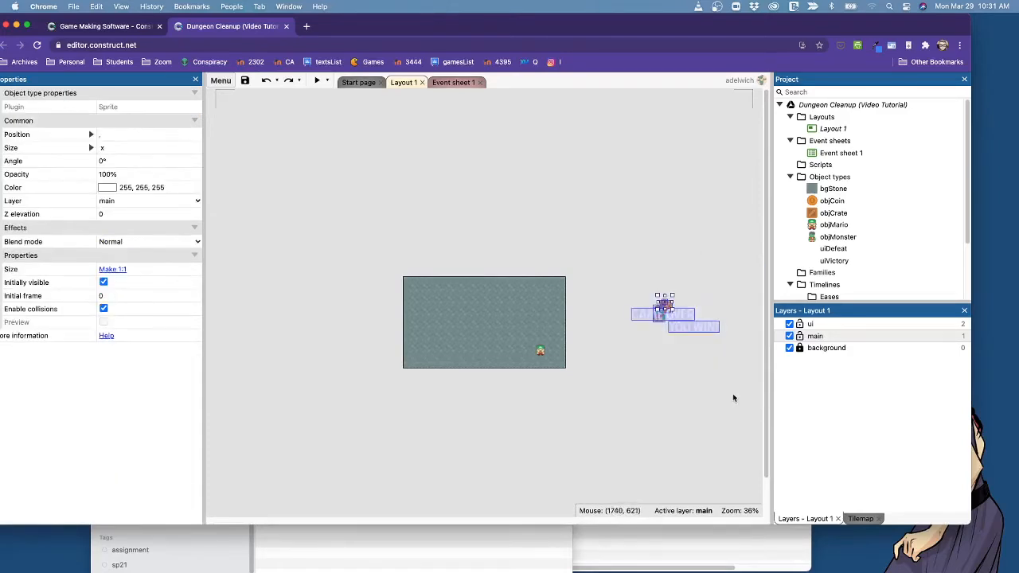
key("Delete")
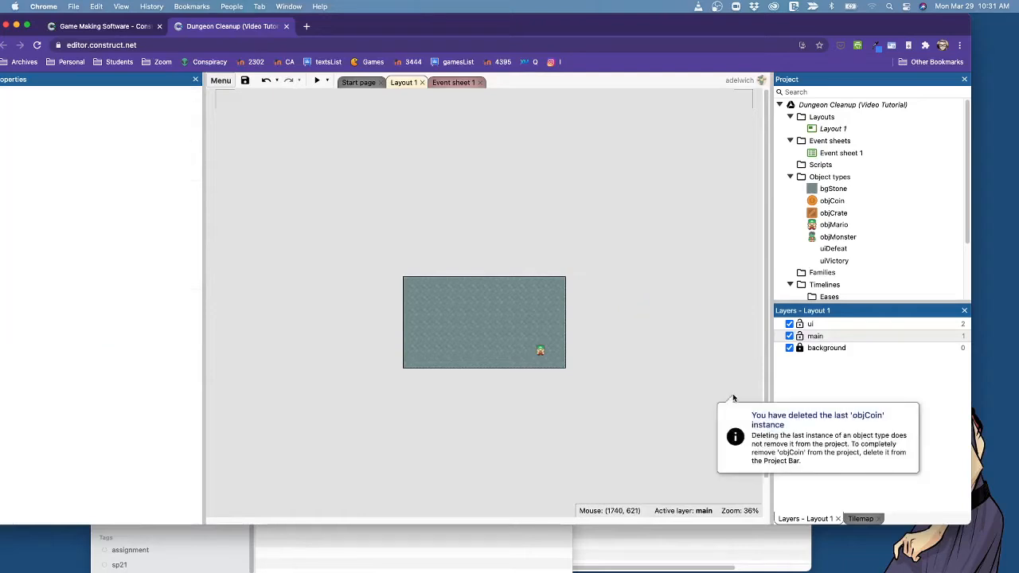
left_click(673, 236)
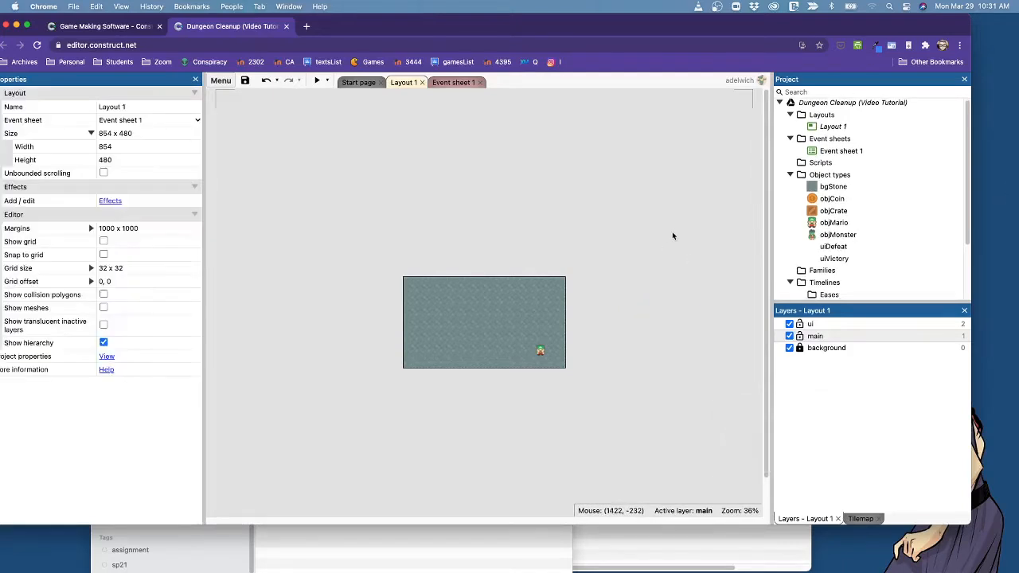
left_click_drag(540, 353, 412, 358)
left_click(671, 354)
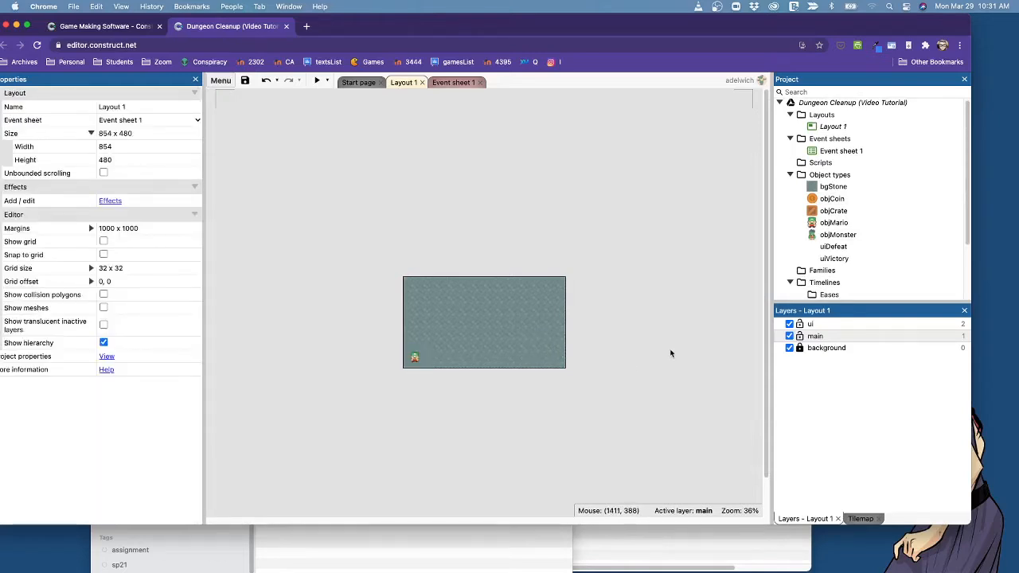
Place uiVictory in the layout at about 422, 201 and uiDefeat just below it at about 397, 301.
left_click(833, 258)
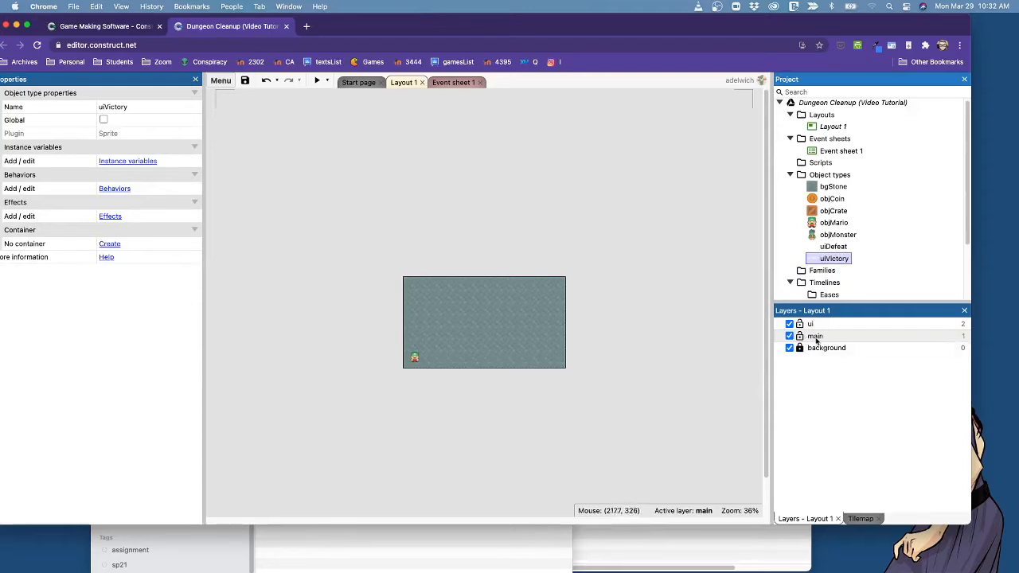
left_click_drag(833, 259, 499, 317)
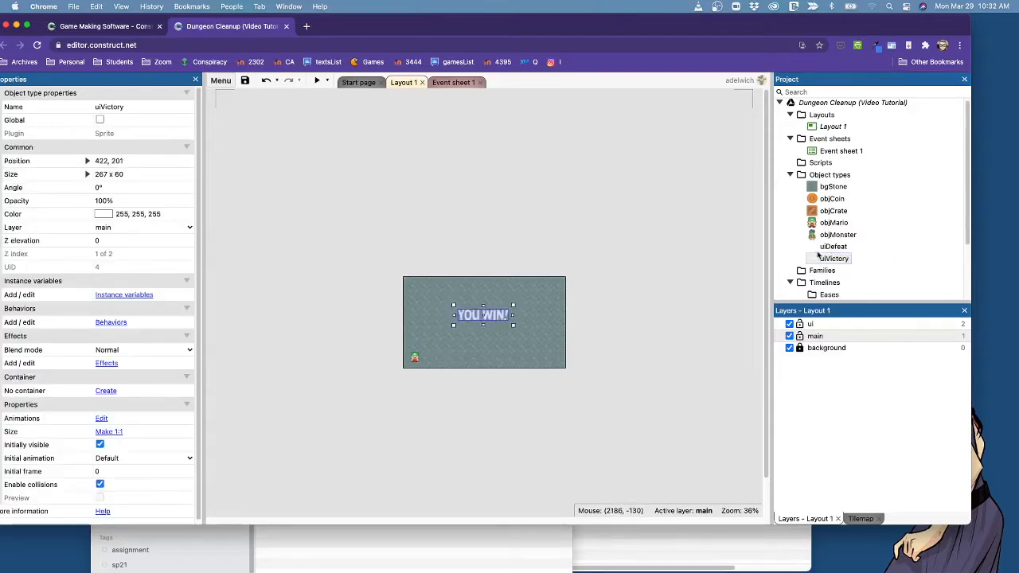
left_click_drag(832, 247, 504, 342)
left_click(507, 292)
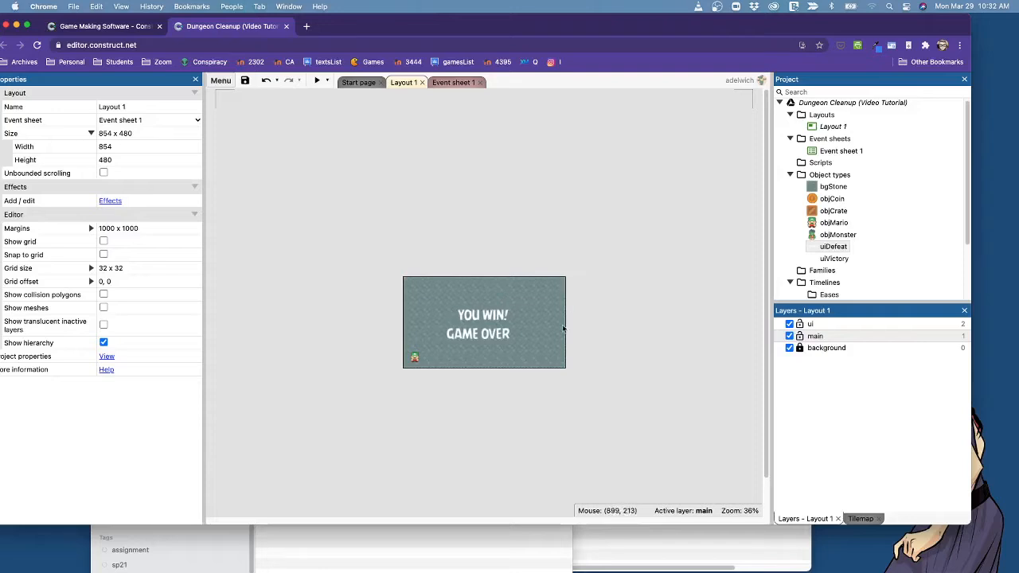
Move the YOU WIN! sprite to the ui layer.
right_click(492, 316)
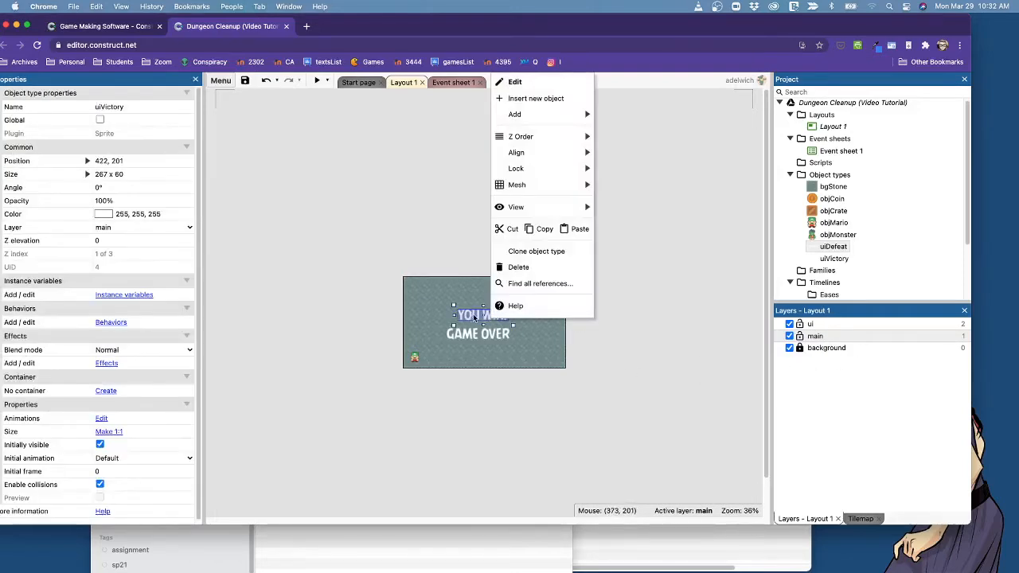
mouse_move(538, 135)
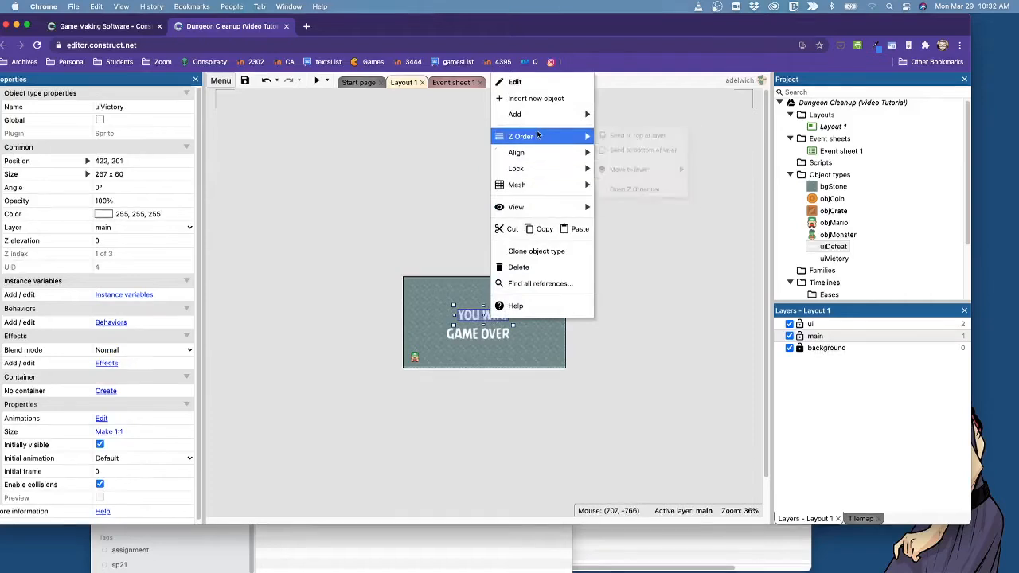
mouse_move(668, 180)
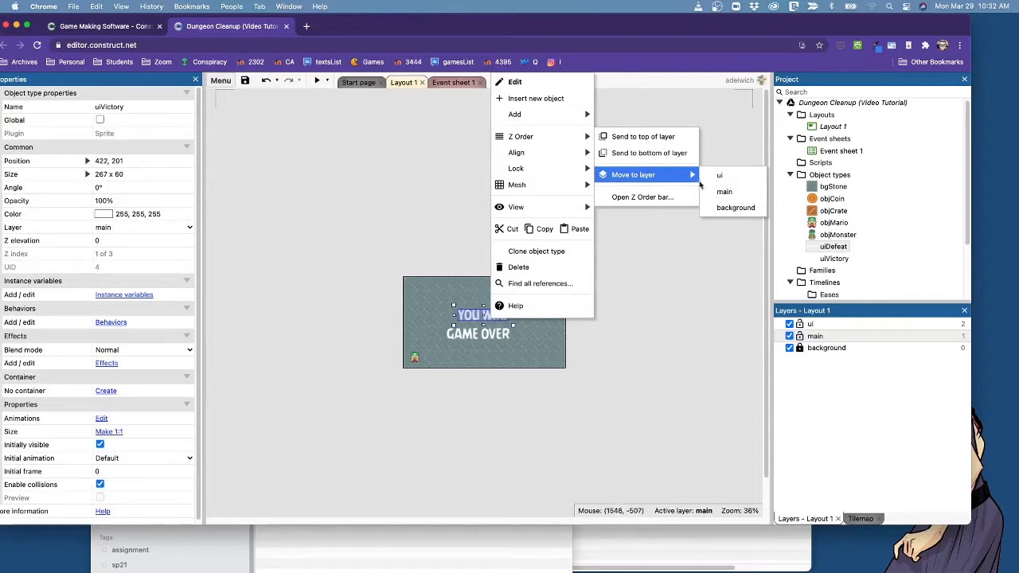
left_click(728, 179)
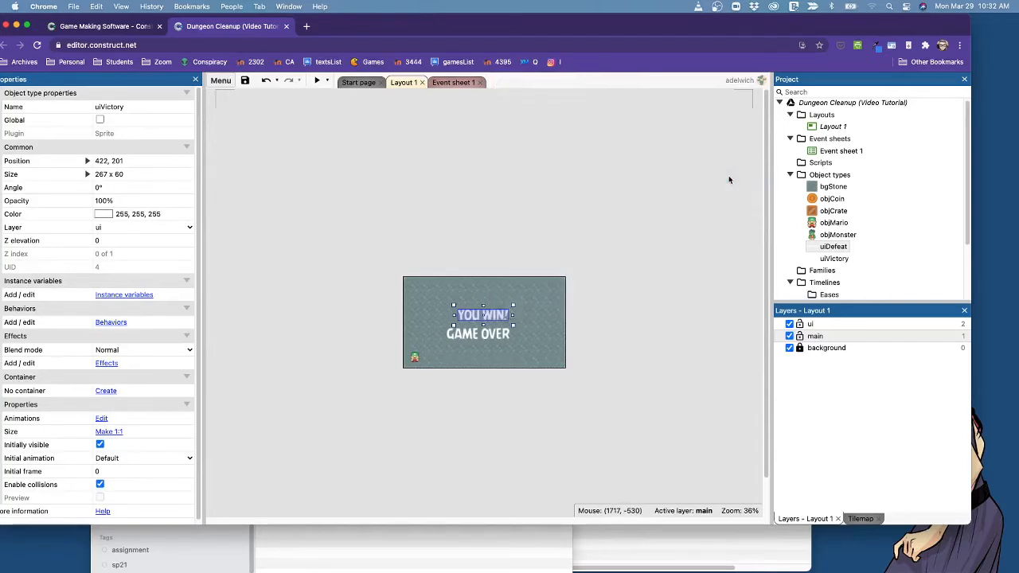
Move the GAME OVER sprite to the ui layer and deselect it.
right_click(489, 338)
mouse_move(562, 230)
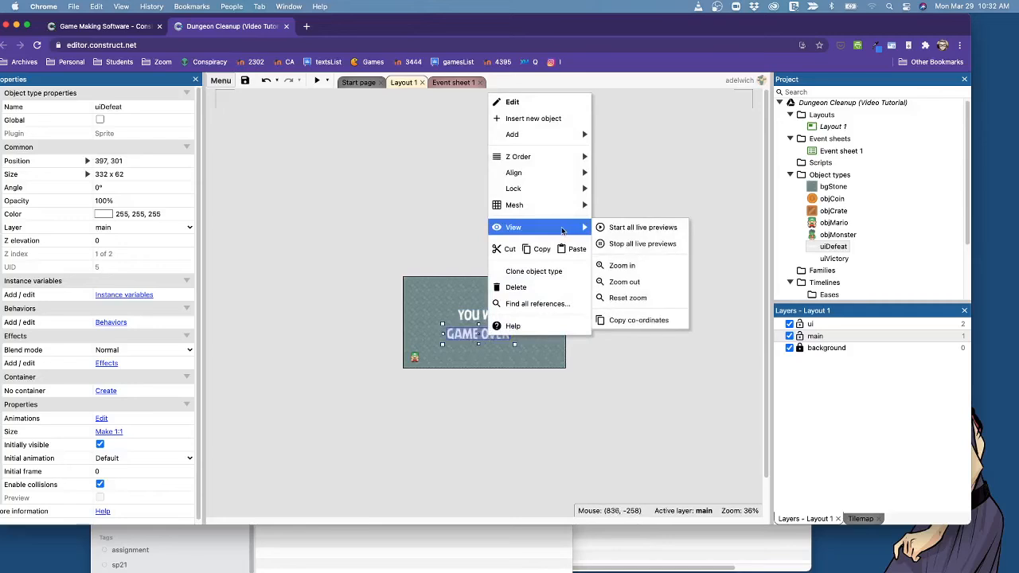
mouse_move(573, 157)
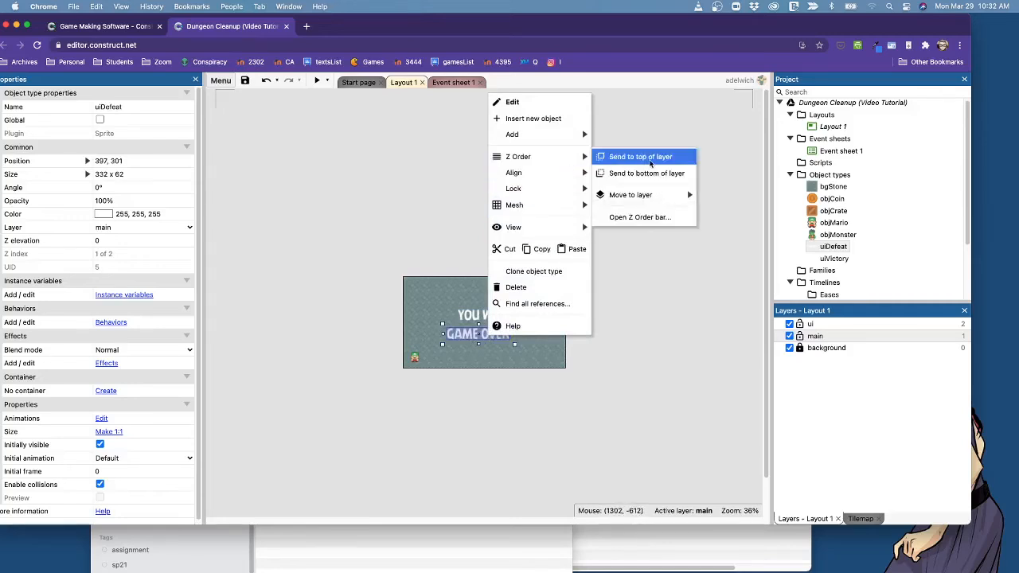
mouse_move(693, 194)
left_click(730, 195)
left_click(680, 342)
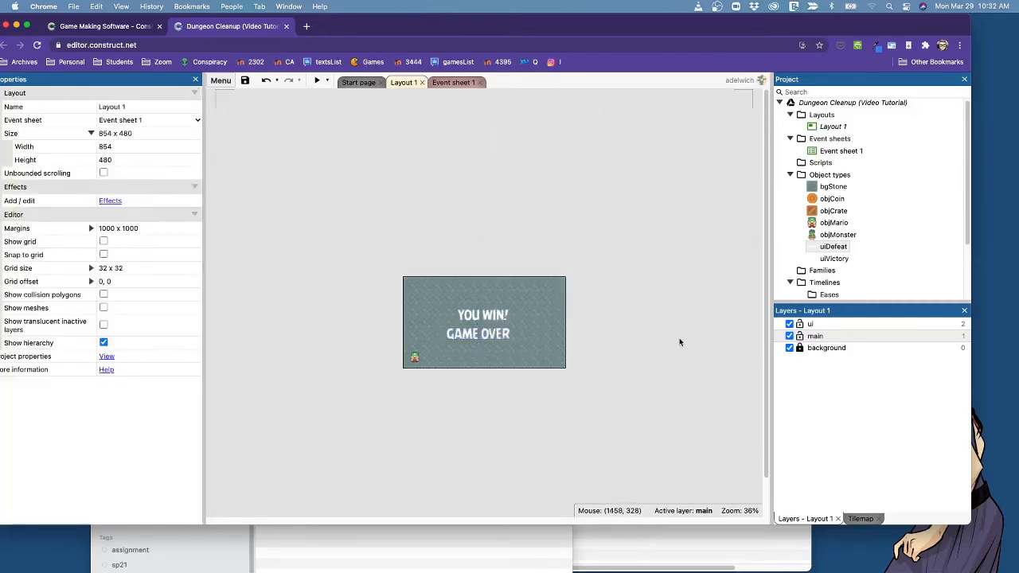
Check the ui layer in the layer list and make main the active layer again.
left_click(884, 324)
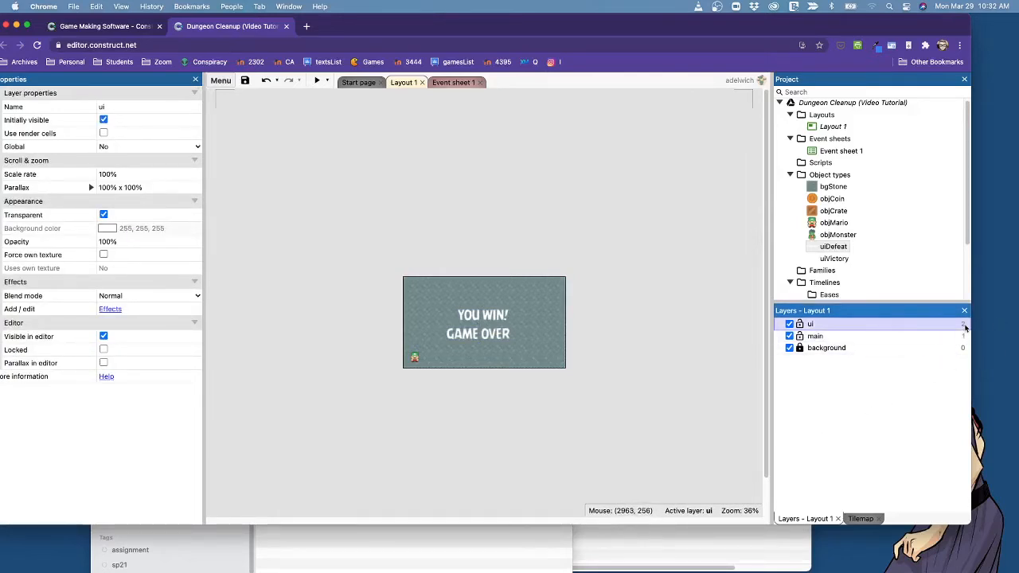
left_click(493, 419)
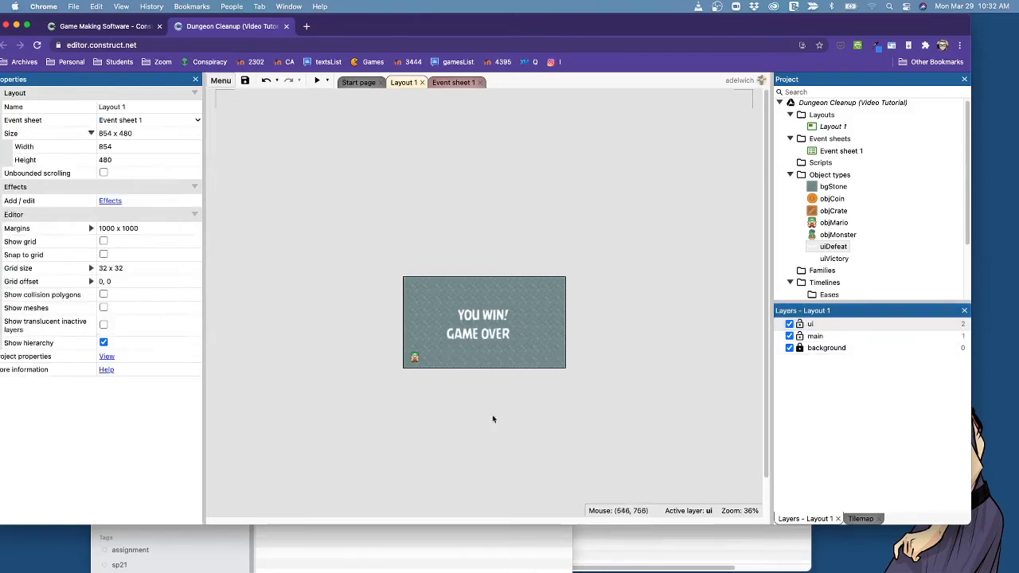
left_click(867, 340)
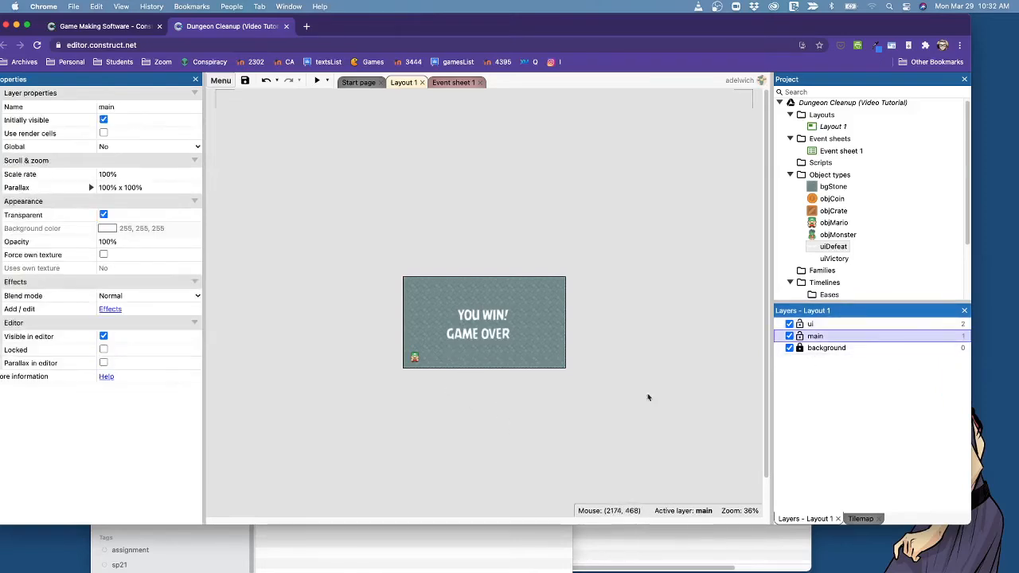
Shift the GAME OVER and YOU WIN! sprites so they sit centred one above the other, undoing the accidental rotation of GAME OVER.
left_click(500, 328)
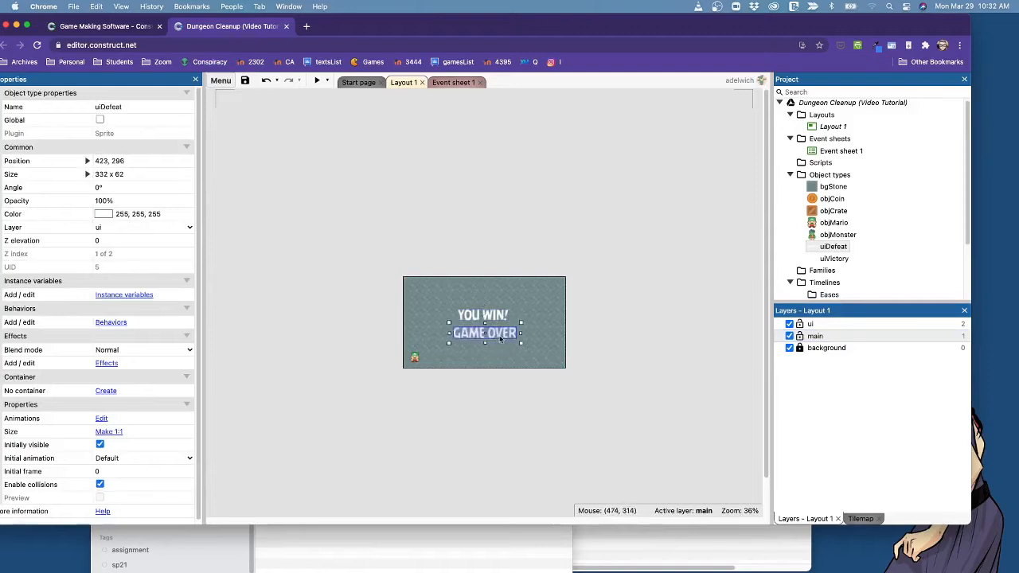
left_click_drag(500, 339, 492, 323)
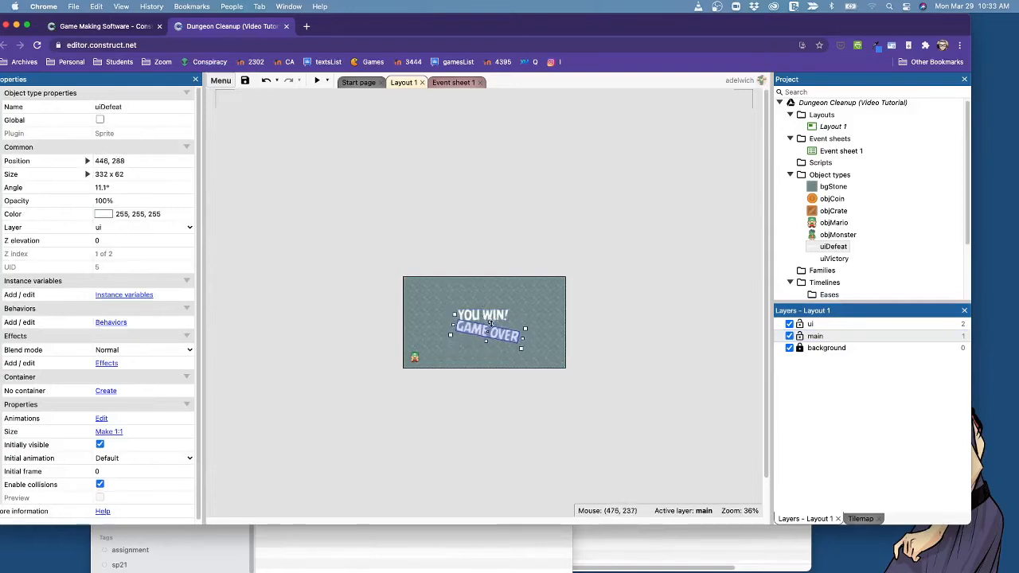
key("super+z")
left_click(501, 317)
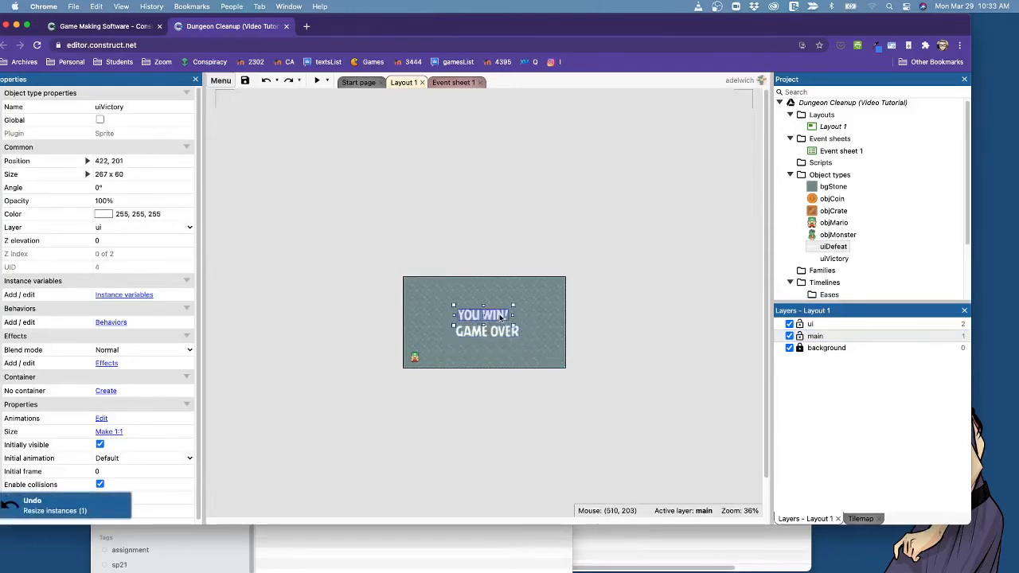
left_click(631, 334)
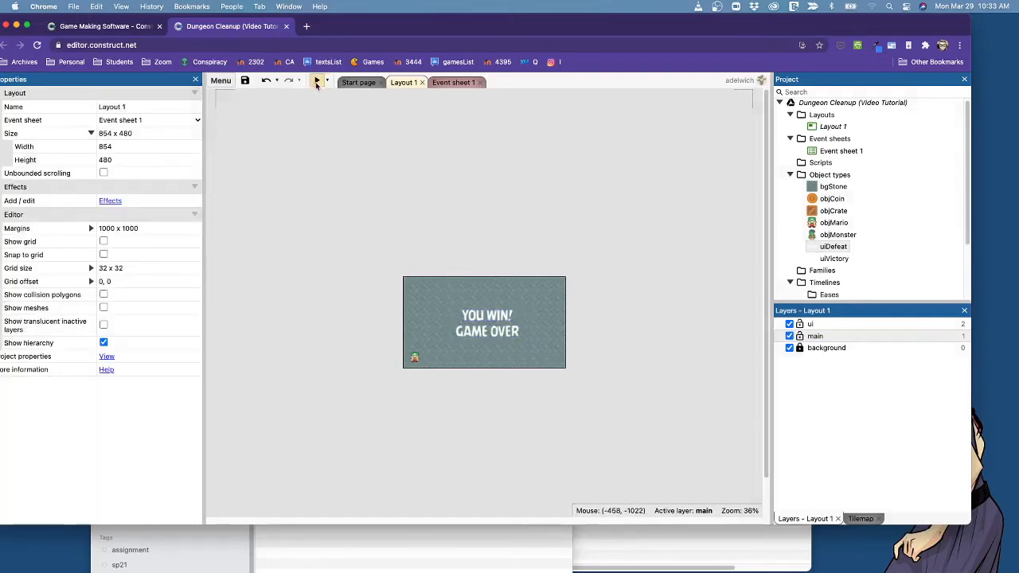
Preview the layout to check the background, character and text sprites, and close the preview.
left_click(317, 82)
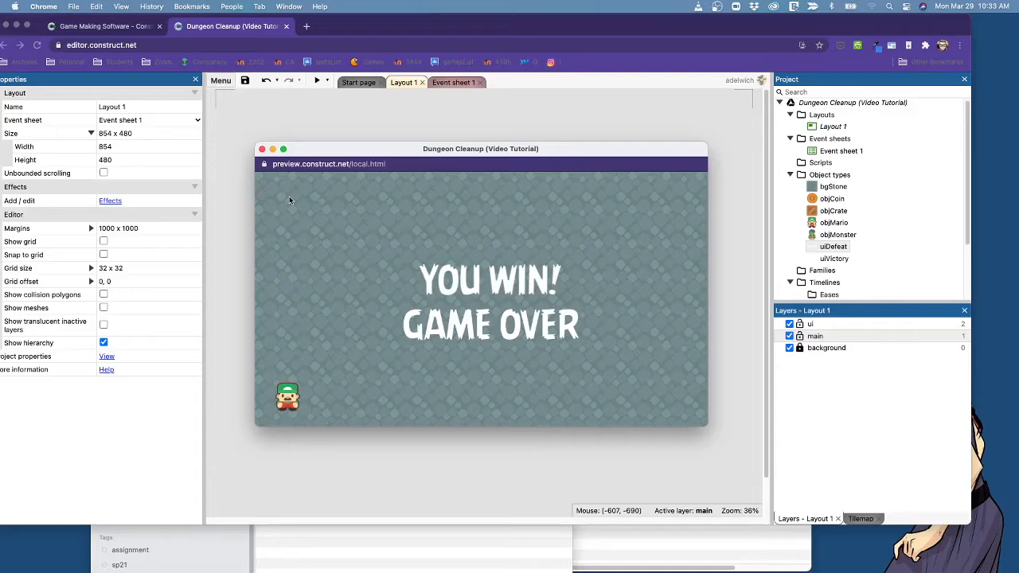
left_click(262, 150)
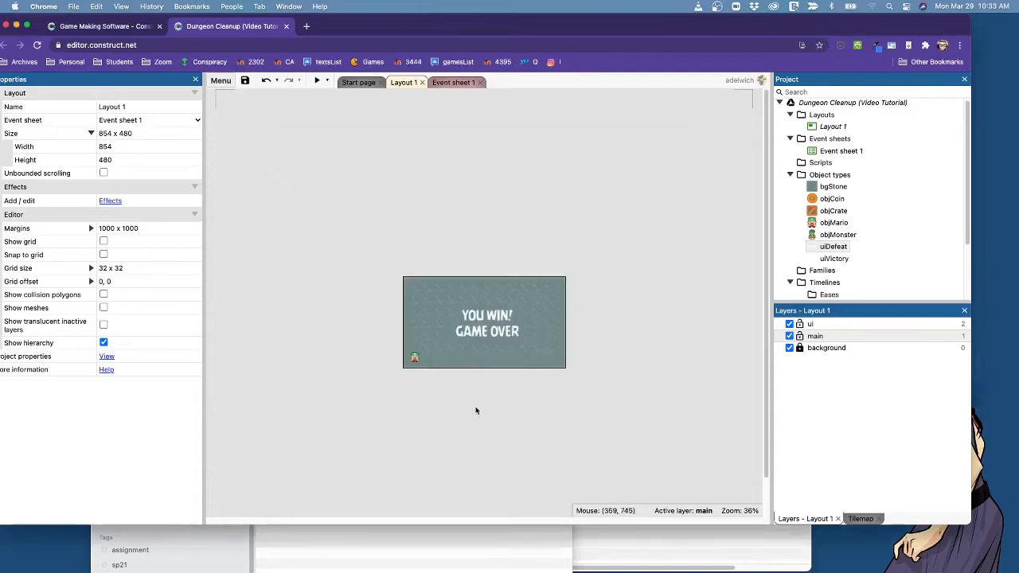
Make the YOU WIN! and GAME OVER sprites initially invisible when the layout starts.
left_click(493, 321)
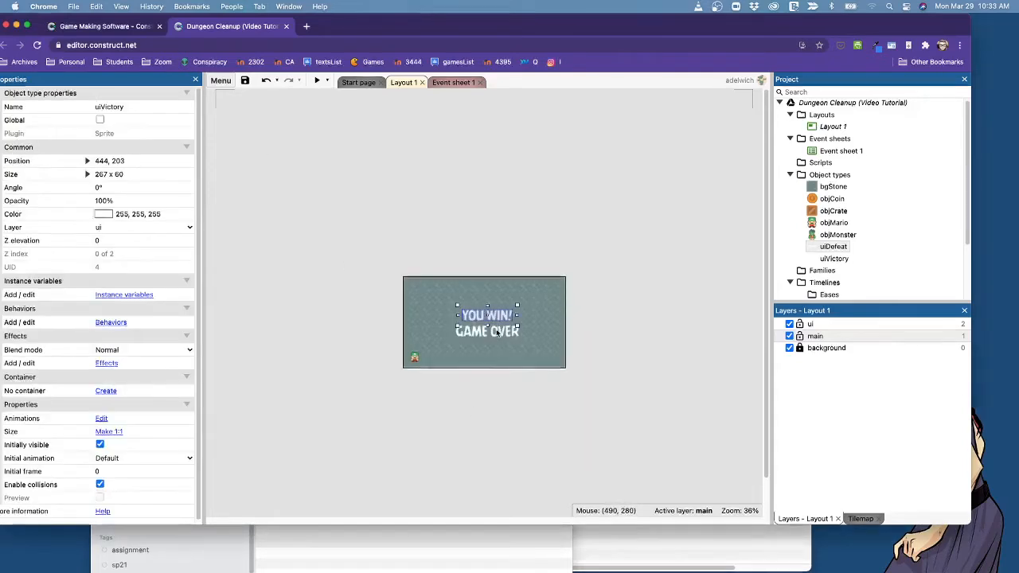
left_click(496, 333)
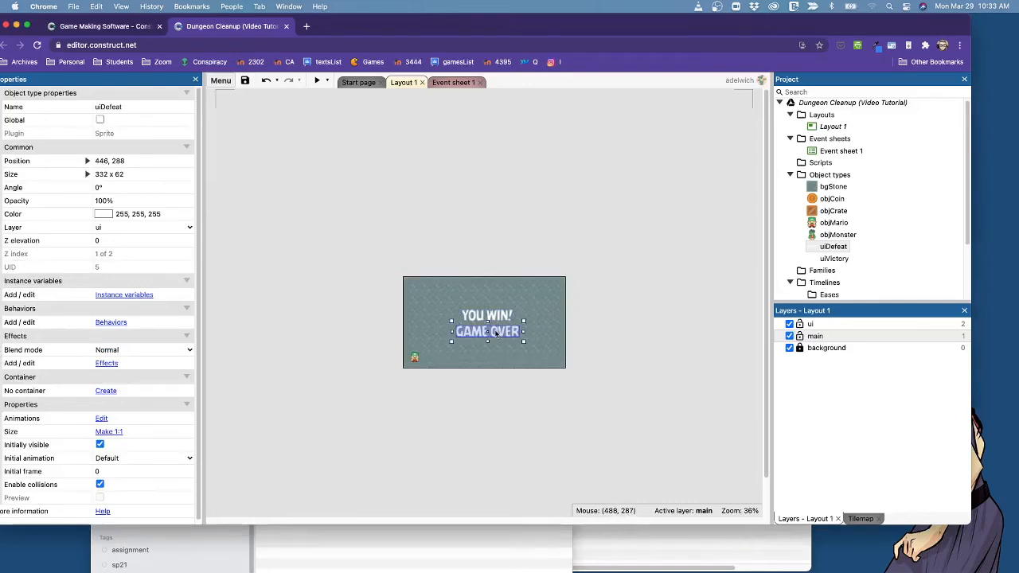
left_click(591, 427)
left_click(485, 314)
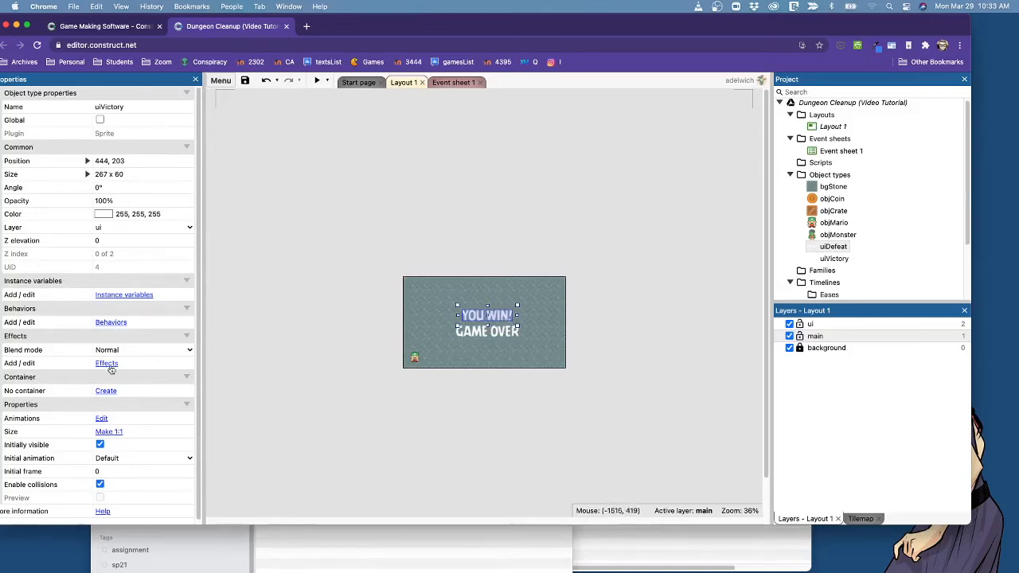
left_click(99, 445)
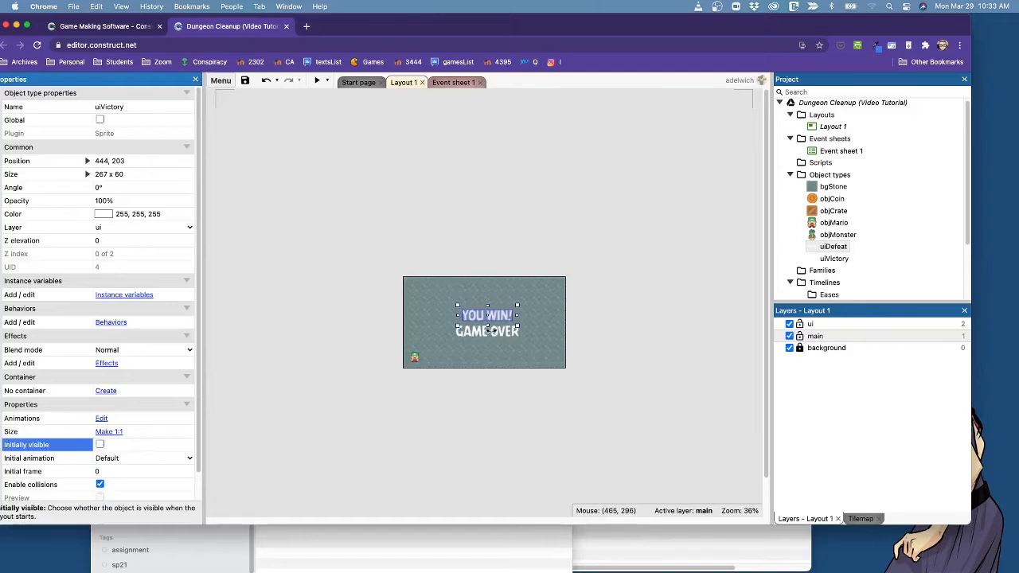
left_click(502, 338)
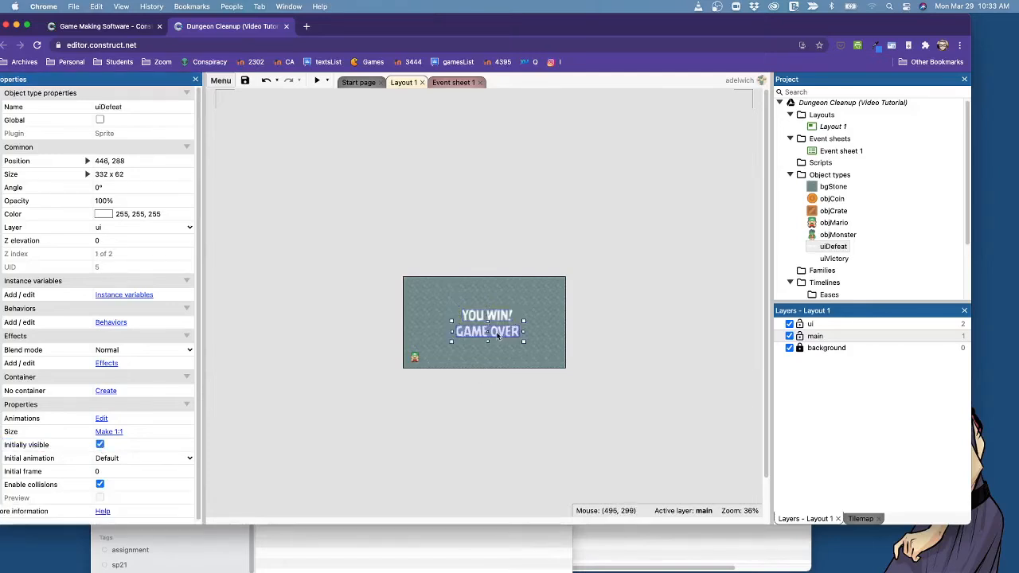
left_click(100, 445)
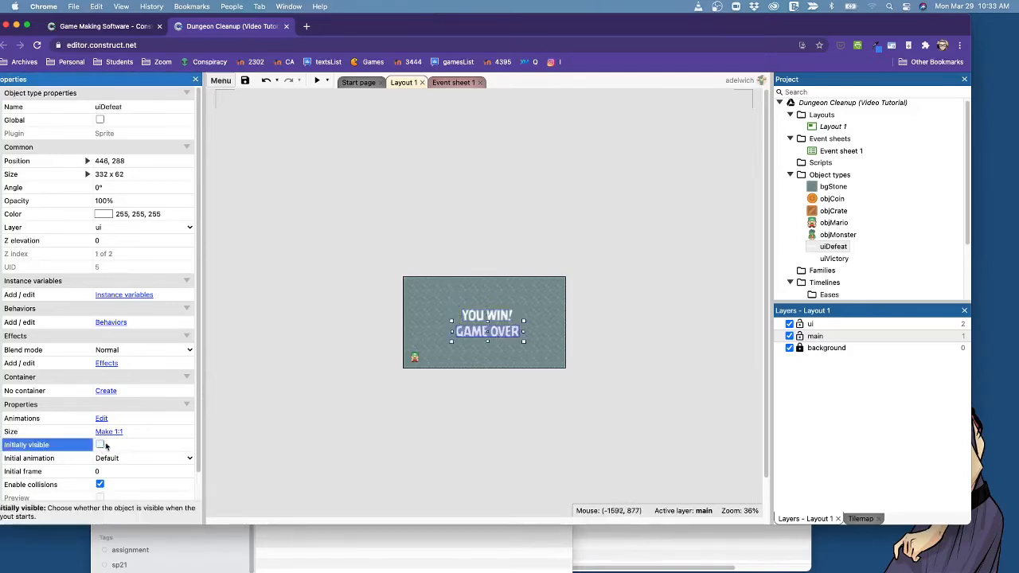
left_click(314, 452)
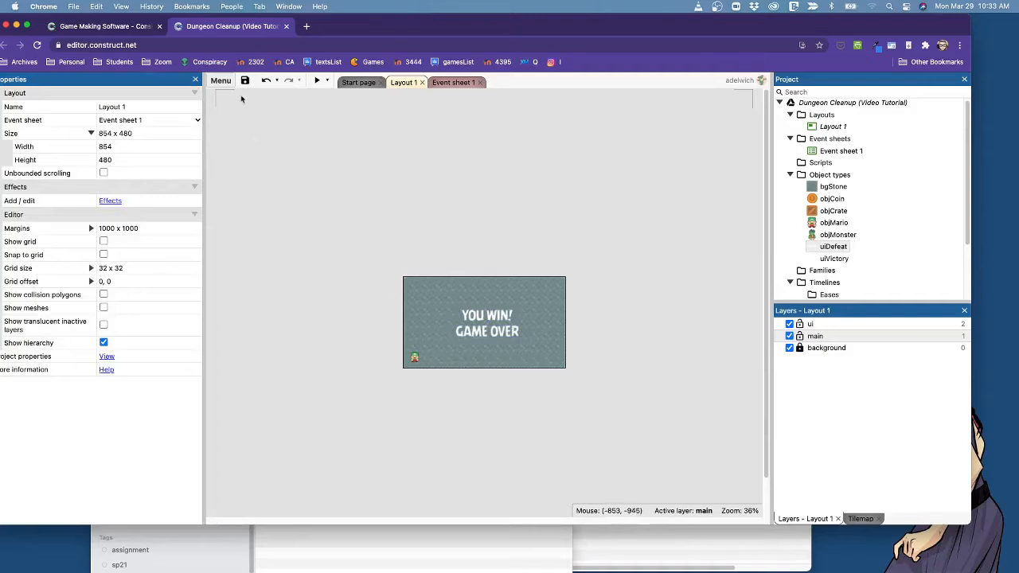
Save the project, preview the layout to check the hidden texts, and close the preview.
key("super+s")
left_click(318, 82)
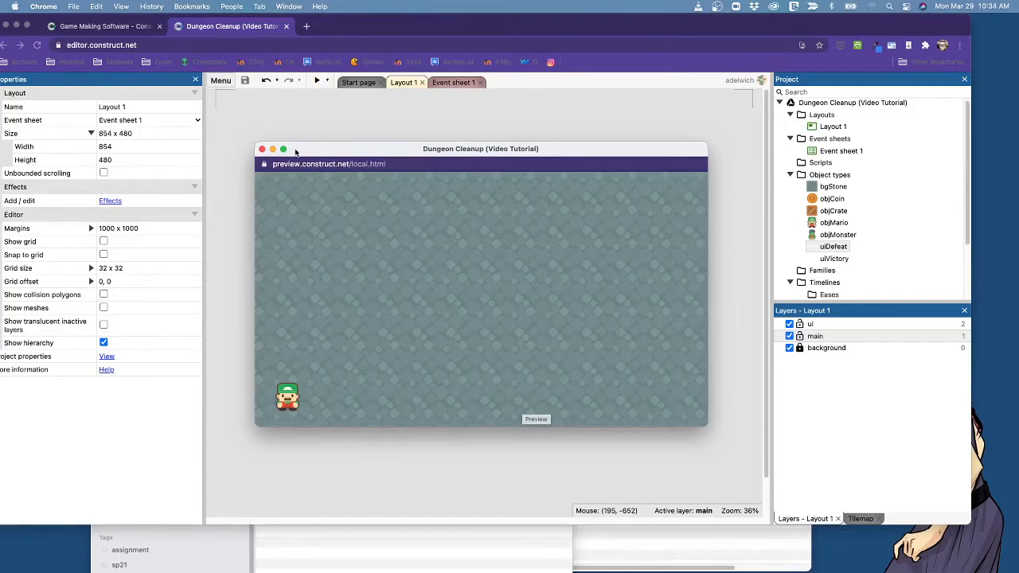
left_click(260, 150)
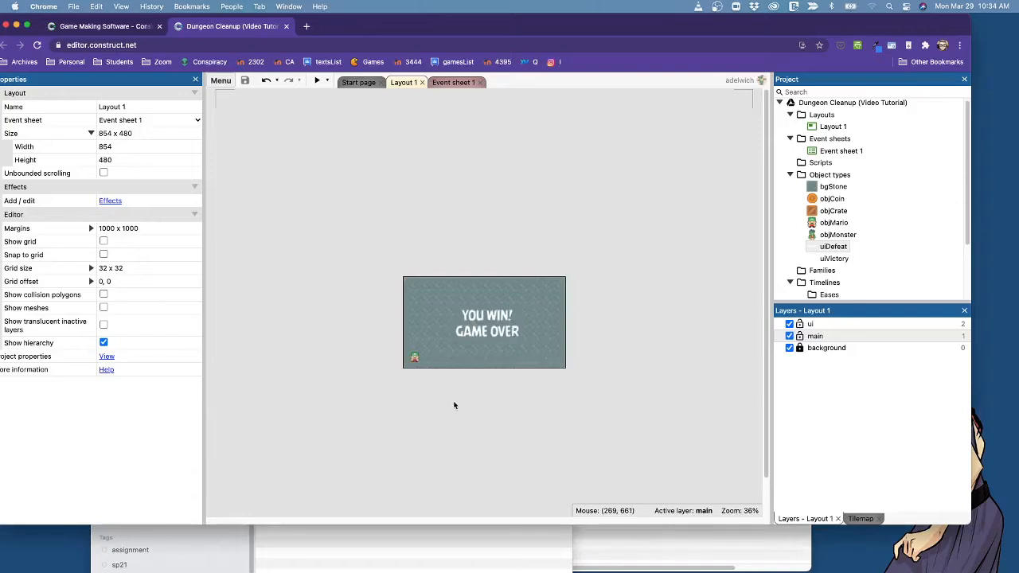
Check the Mario sprite's properties and Event sheet 1, and return to Layout 1.
left_click(413, 356)
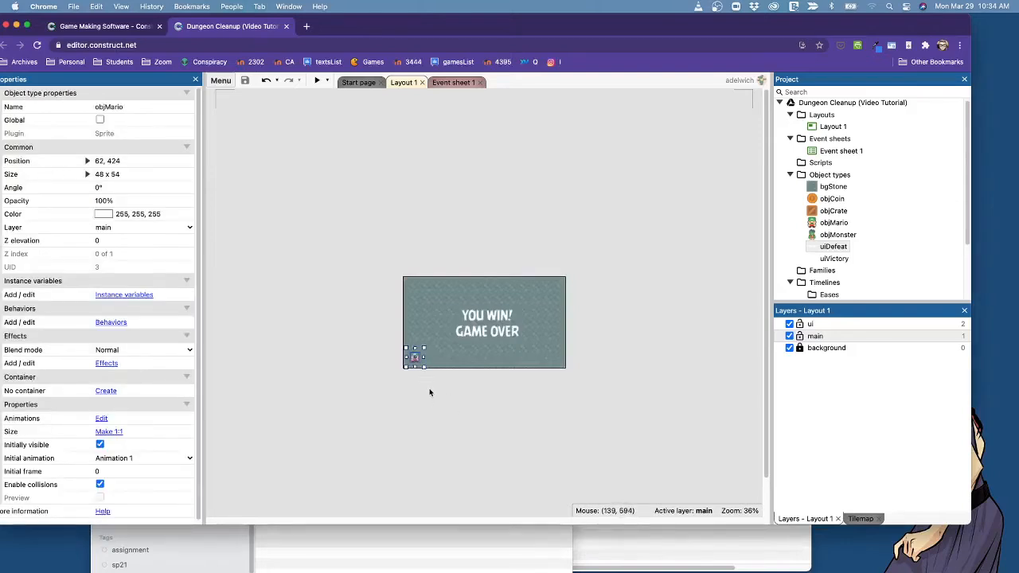
left_click(443, 294)
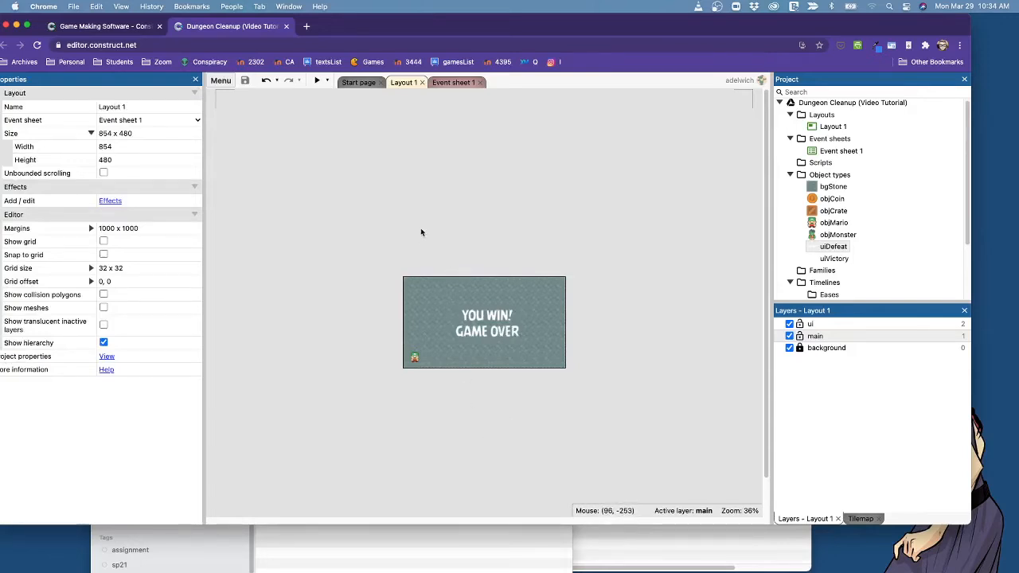
left_click(452, 84)
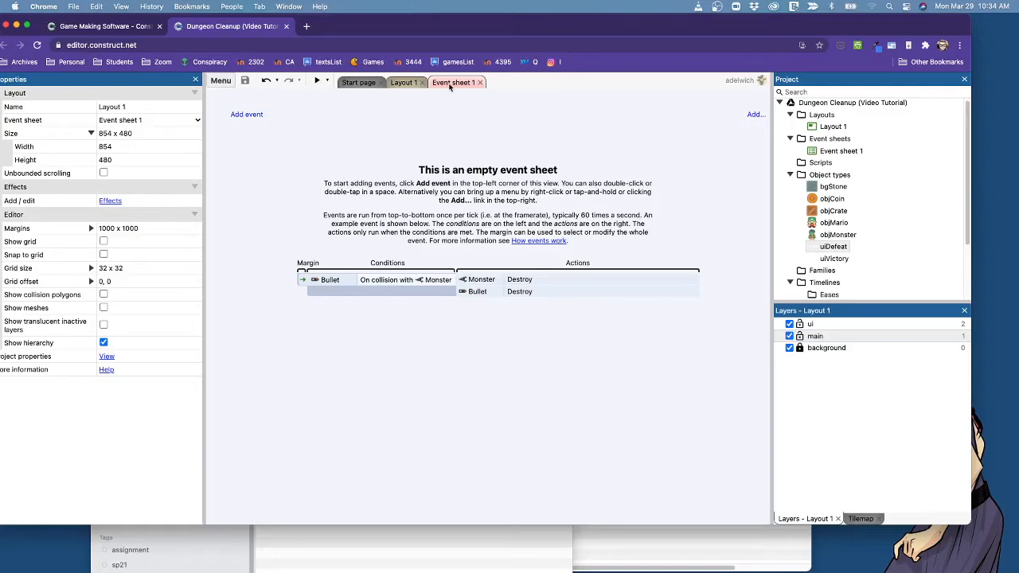
left_click(404, 83)
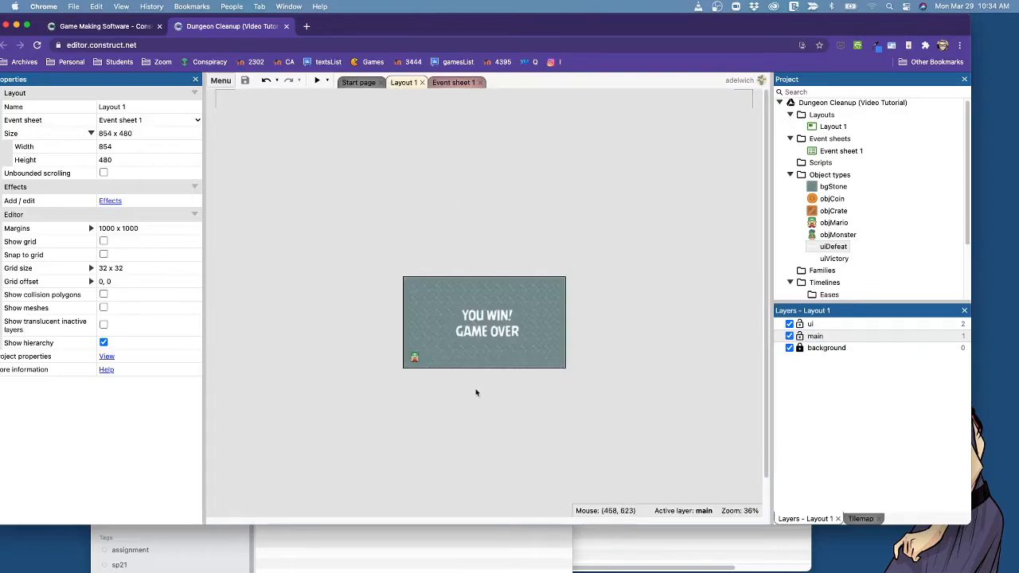
left_click(413, 355)
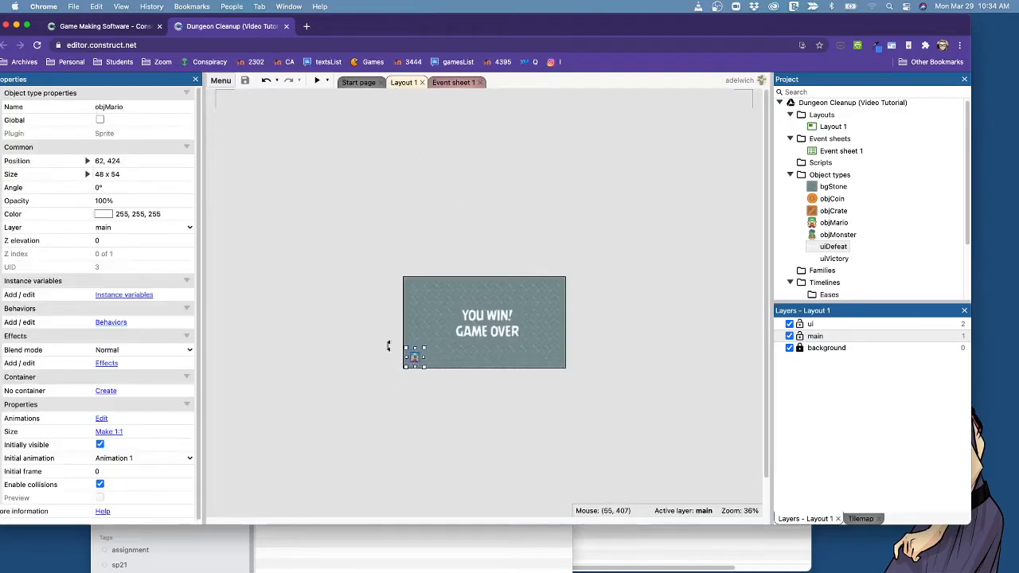
left_click(387, 345)
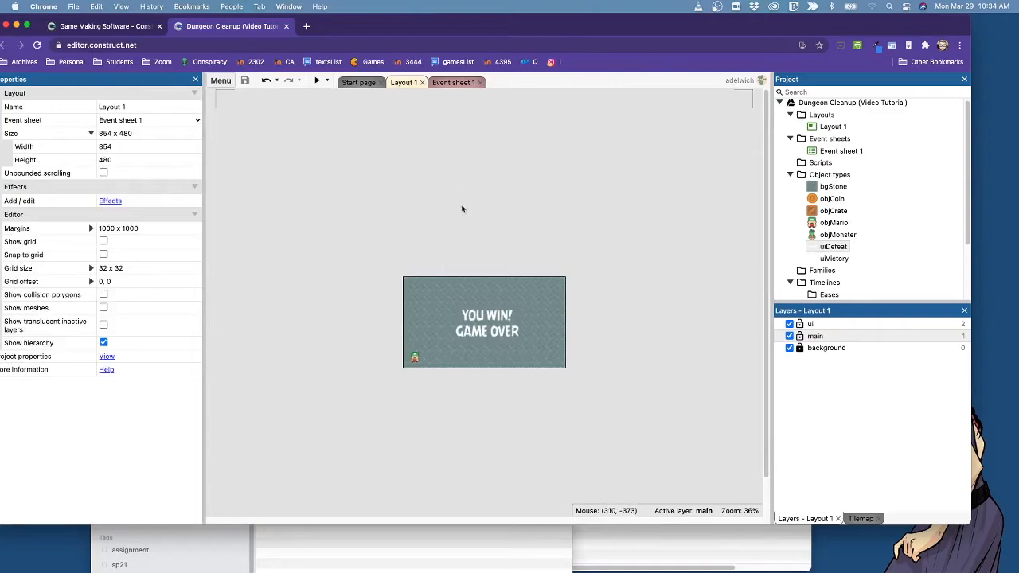
Open the choice of new behaviors for the Mario sprite.
scroll(462, 209, "up", 3, "ctrl")
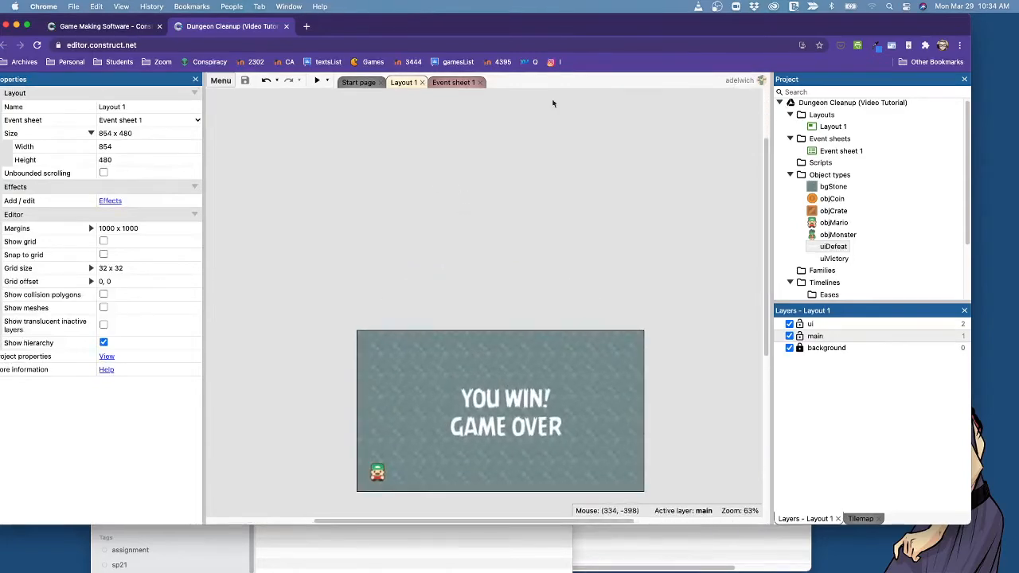
scroll(615, 269, "down", 2)
scroll(615, 269, "up", 2, "ctrl")
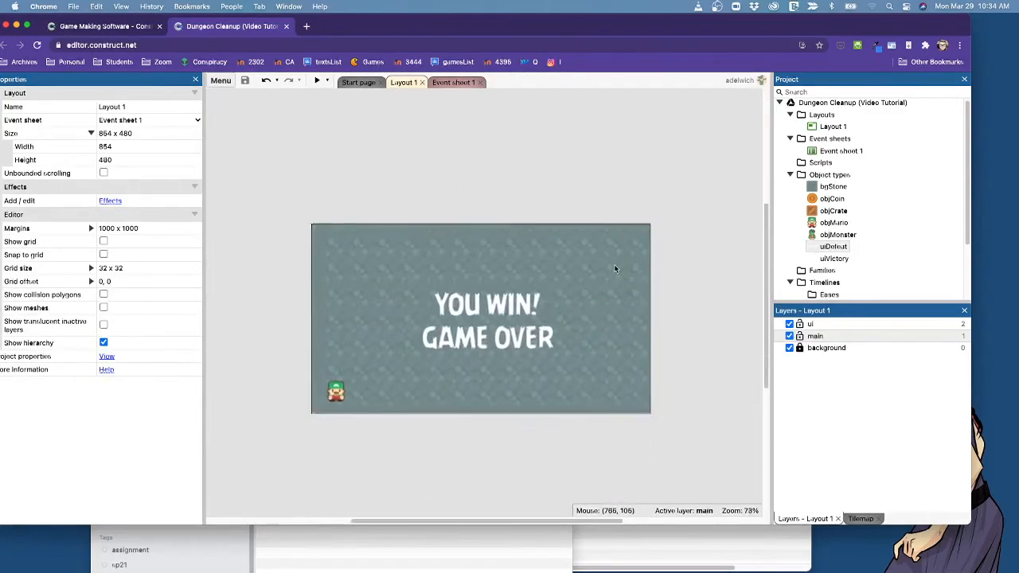
scroll(652, 226, "down", 2)
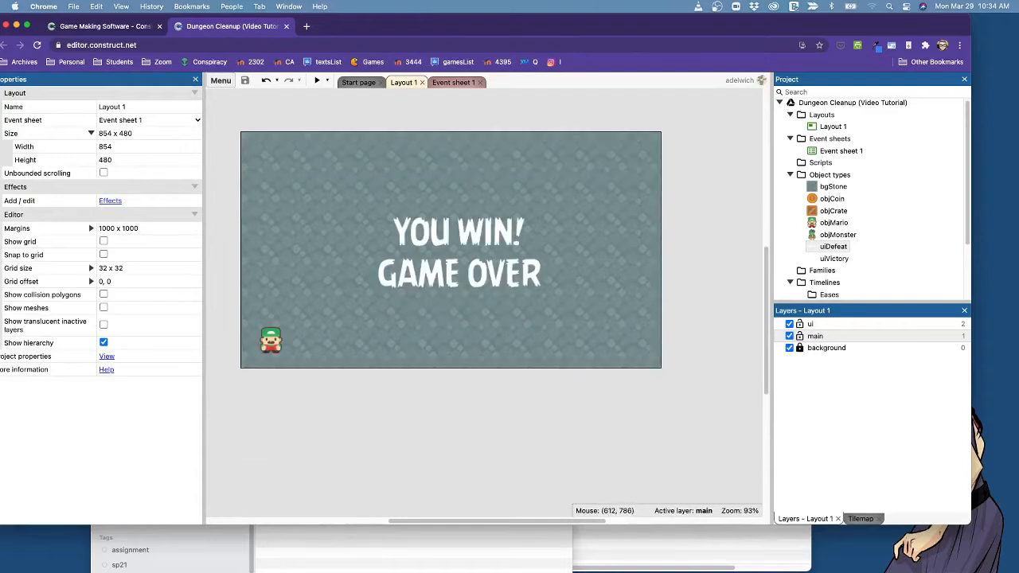
left_click_drag(573, 523, 525, 517)
left_click(387, 340)
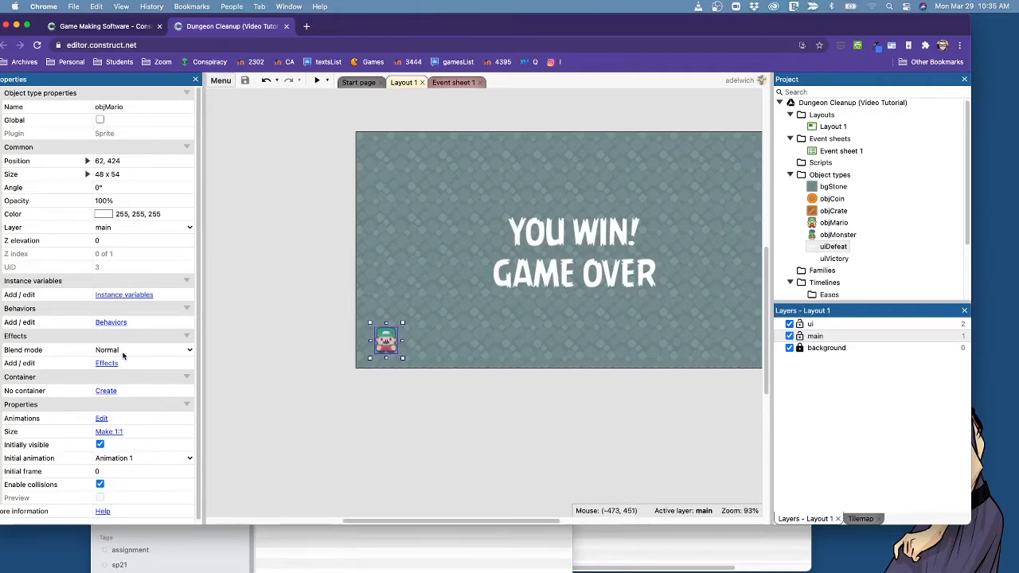
left_click(117, 323)
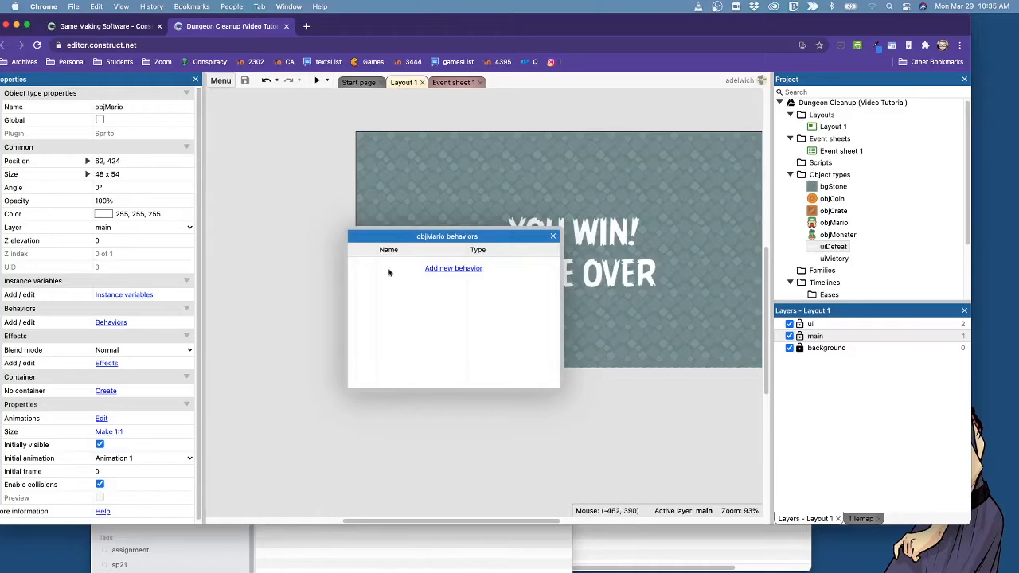
left_click(445, 272)
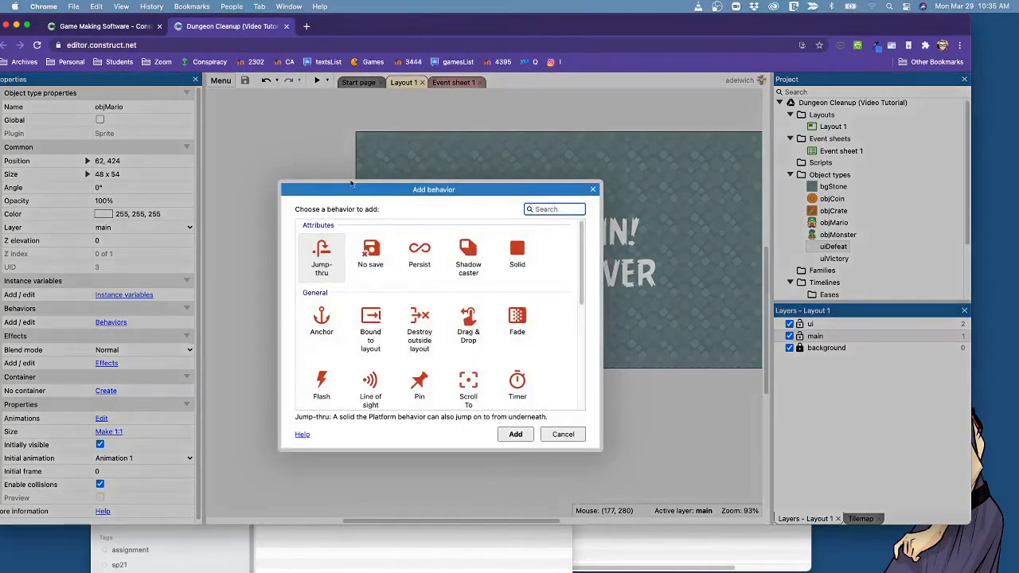
Read the descriptions of the 8 Direction, Flash, Line of sight and Pin behaviors.
scroll(460, 348, "down", 4)
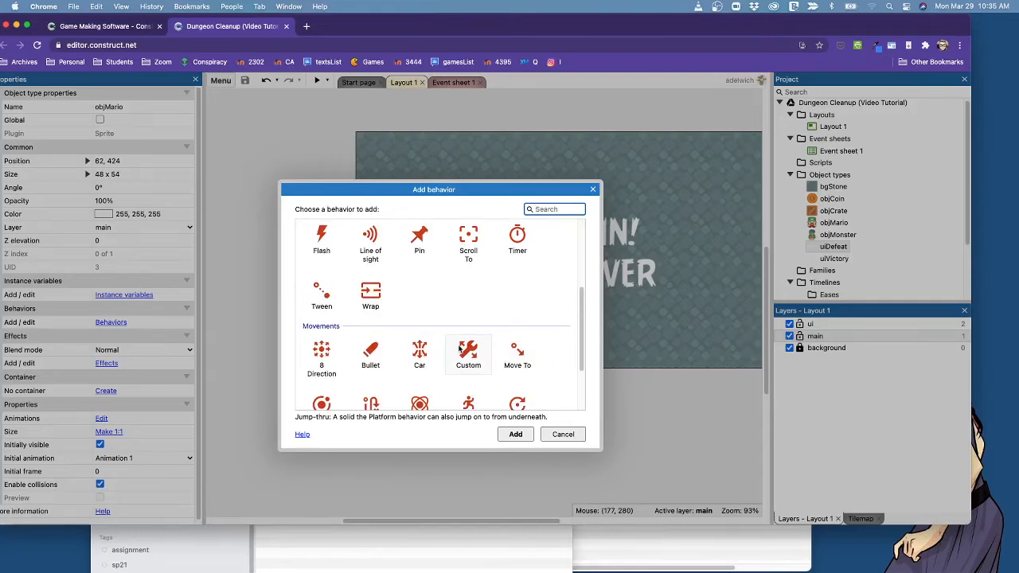
left_click(323, 360)
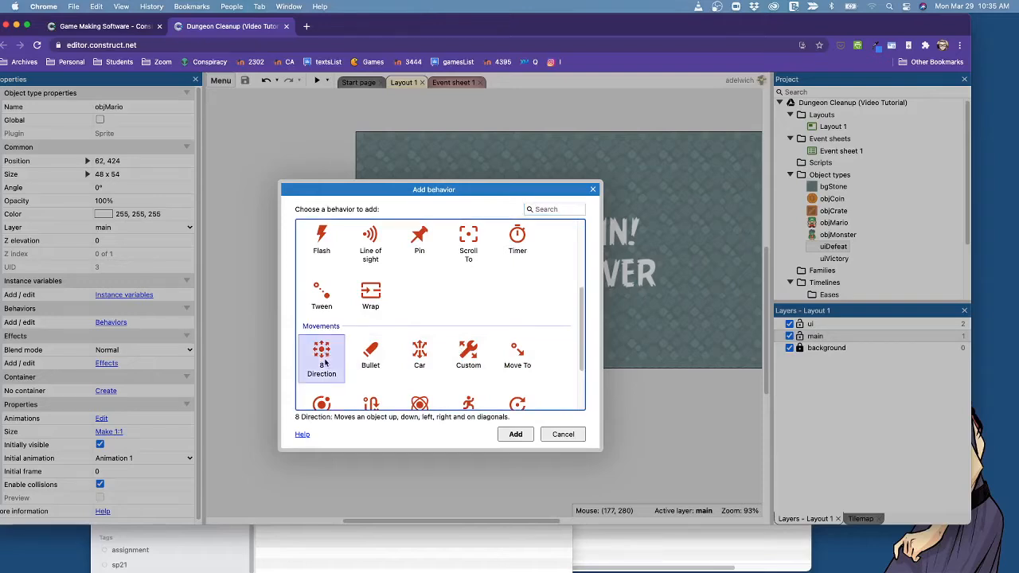
left_click(325, 237)
left_click(376, 246)
left_click(418, 243)
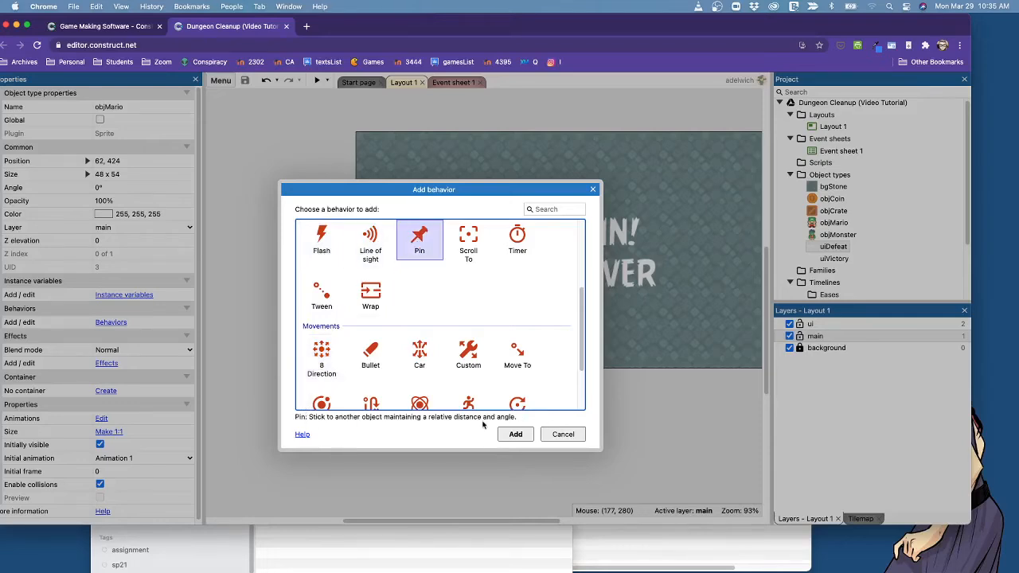
Add the 8 Direction behavior to the Mario sprite and deselect it.
left_click(315, 355)
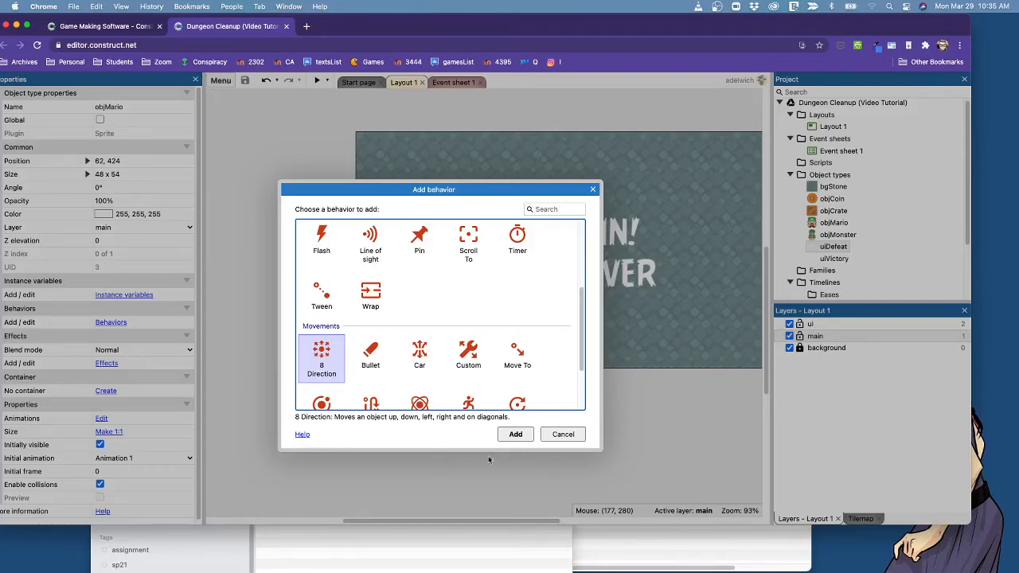
left_click(516, 434)
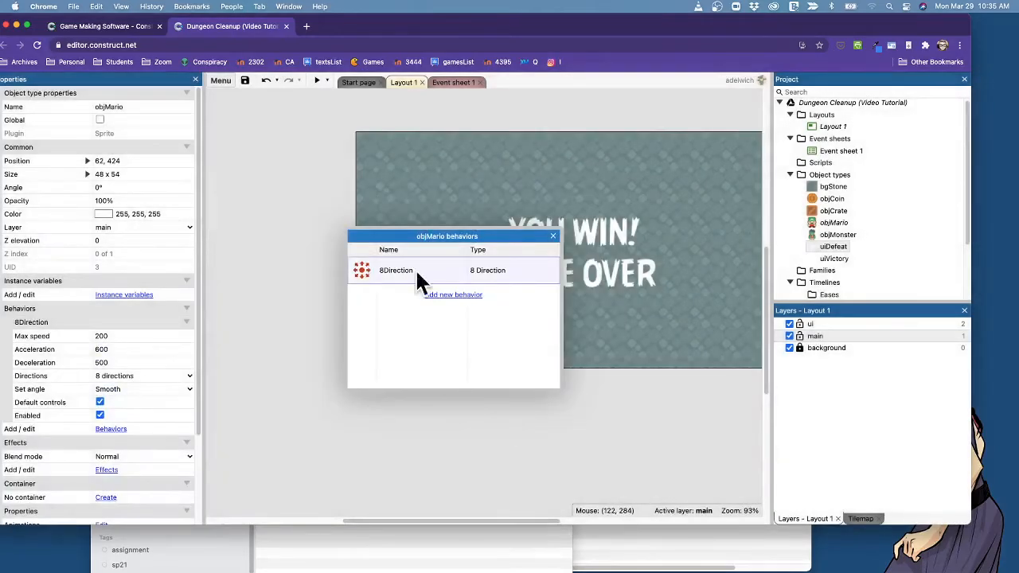
left_click(550, 237)
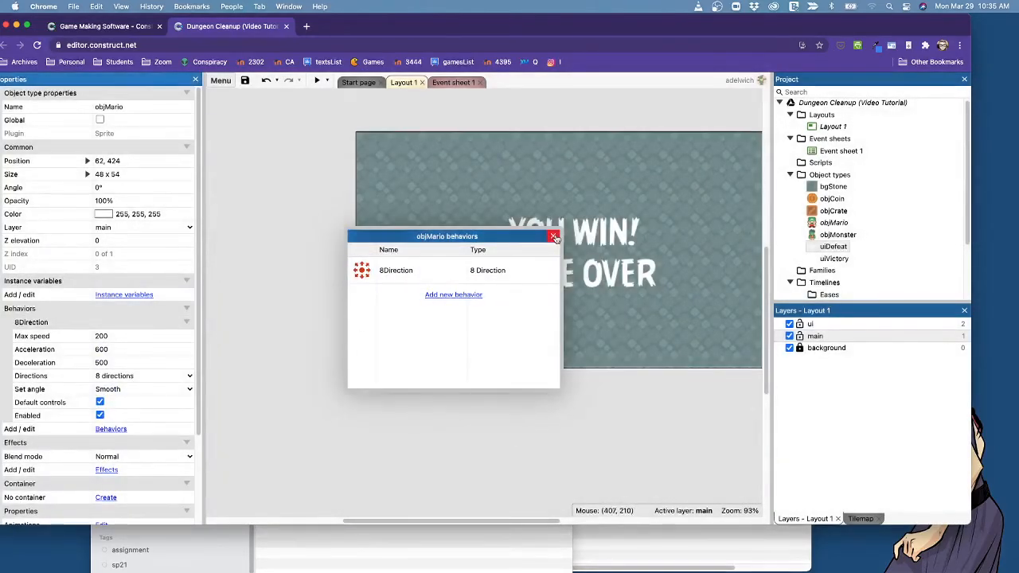
left_click(411, 402)
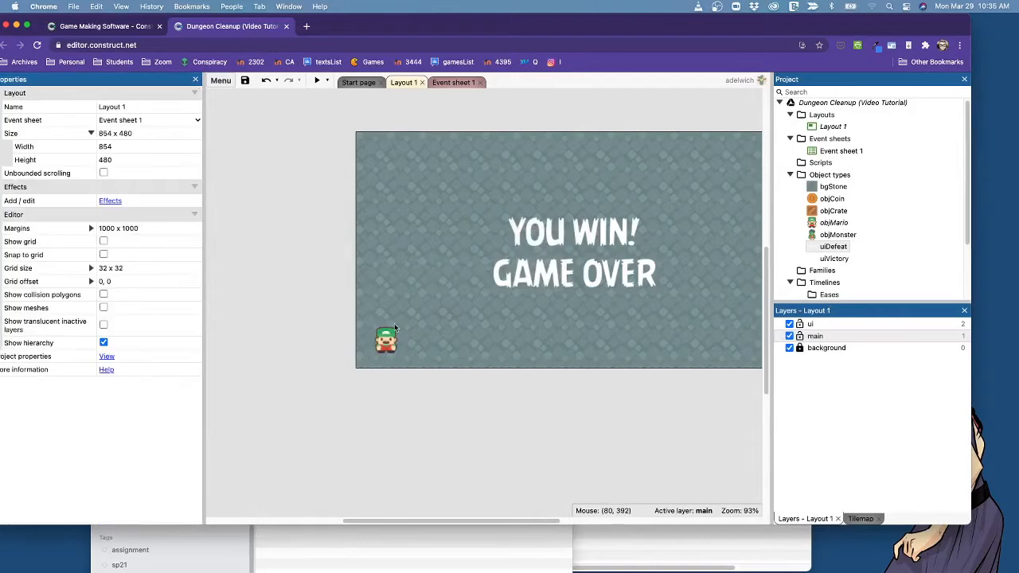
Preview the layout and move Mario in all directions to test the 8 Direction movement.
left_click(317, 82)
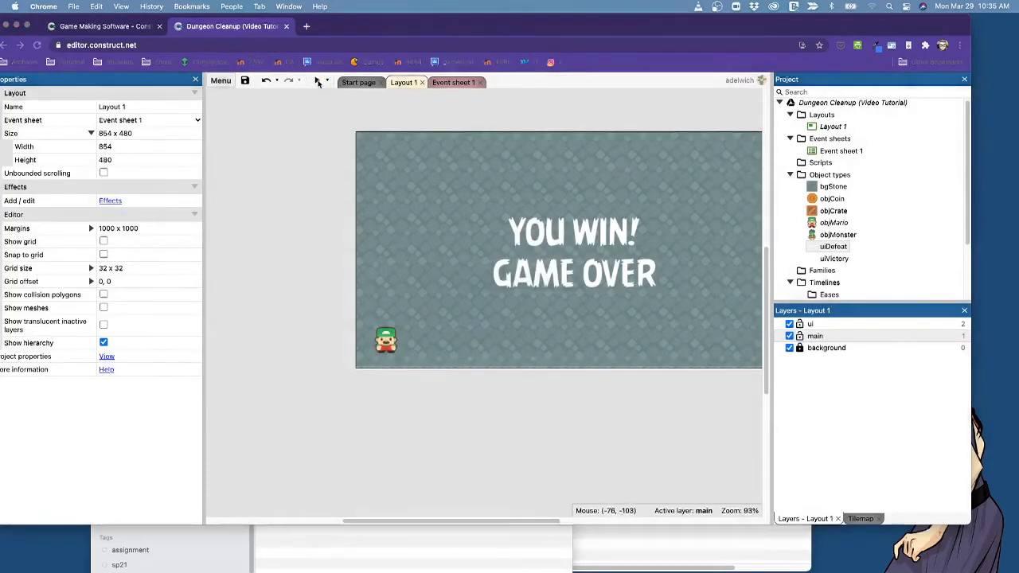
key("Right")
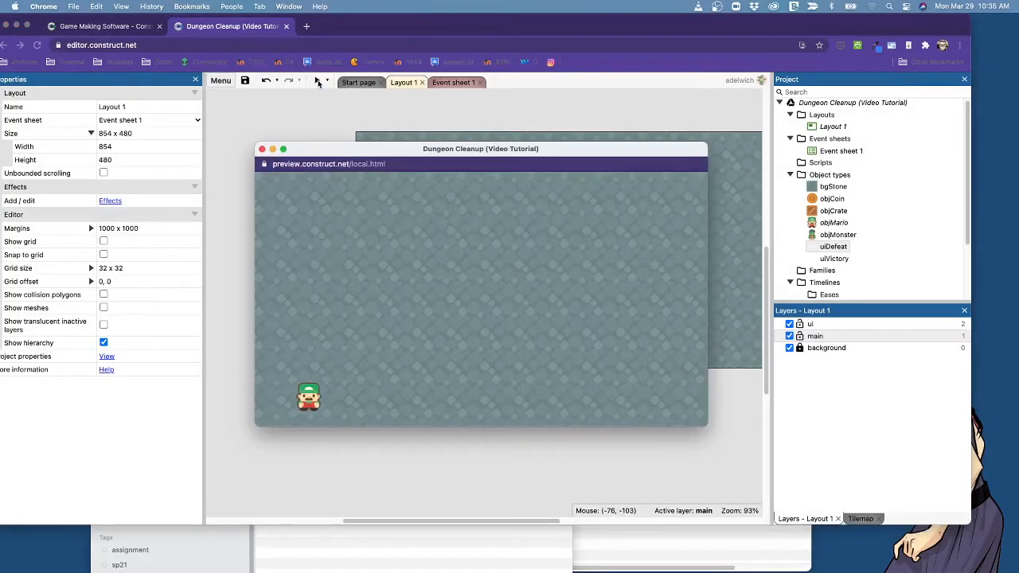
key("Up")
key("Down")
key("Left")
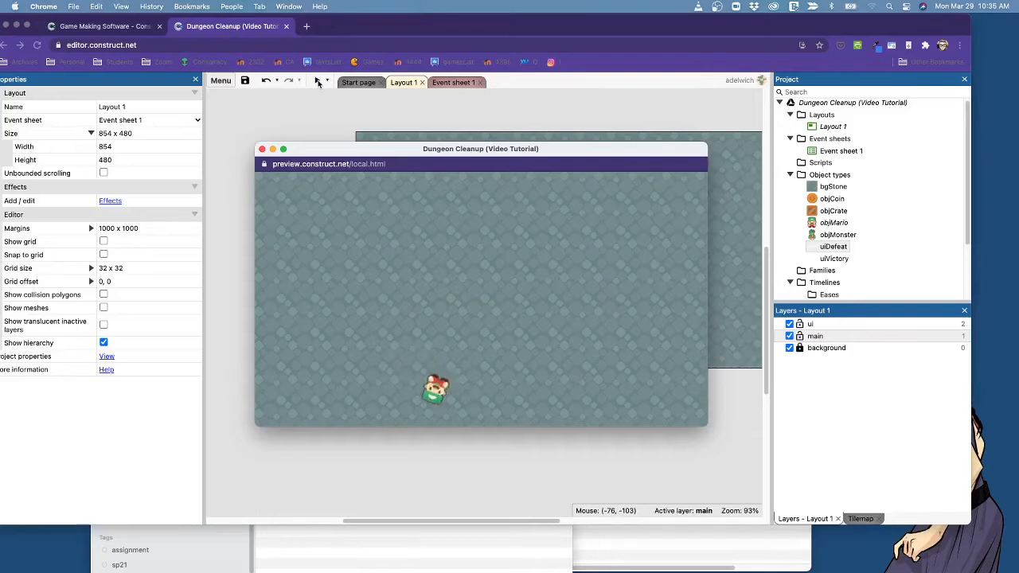
key("Up")
key("Right")
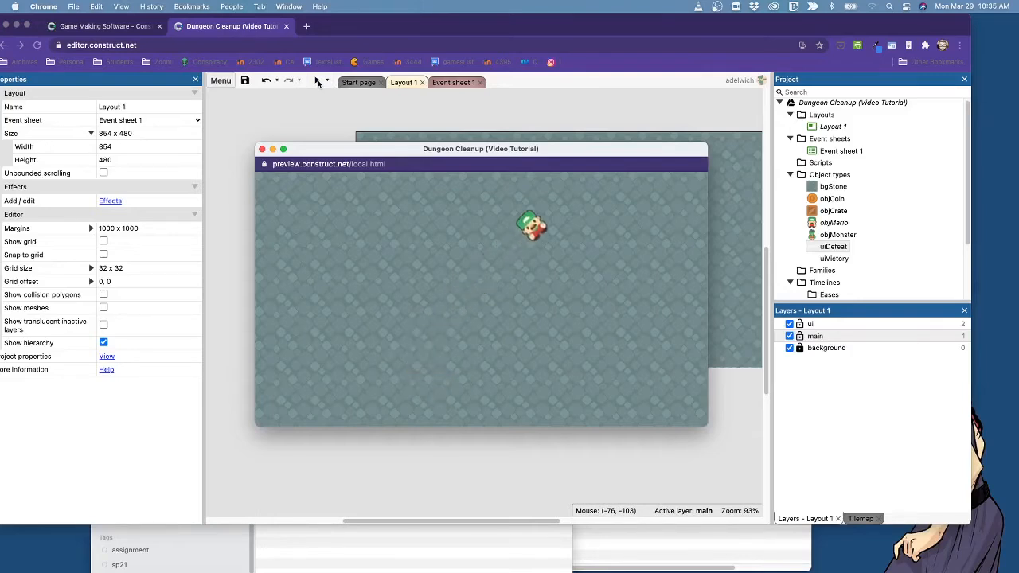
key("Down")
key("Right")
key("Left")
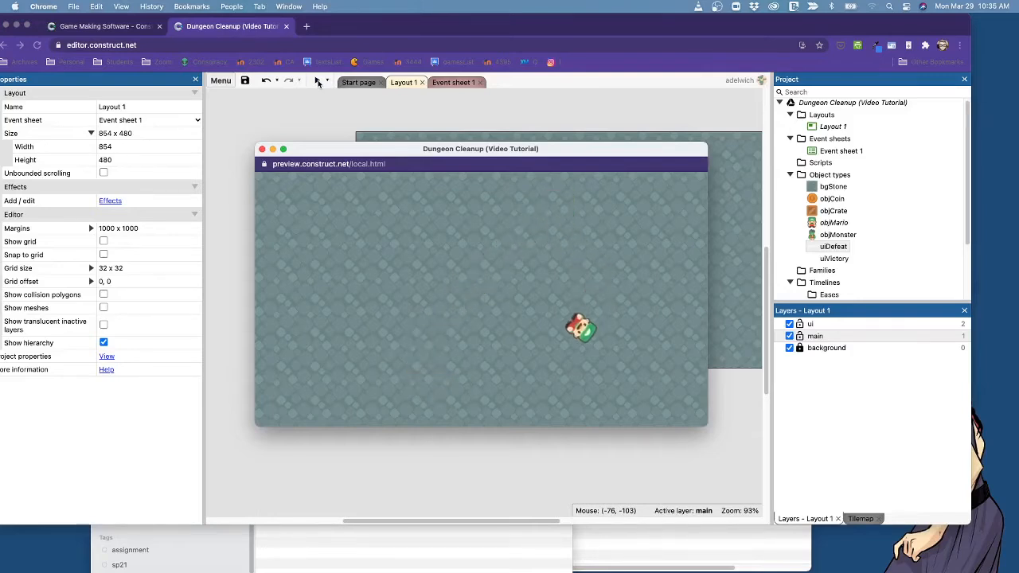
key("Up")
key("Right")
key("Up")
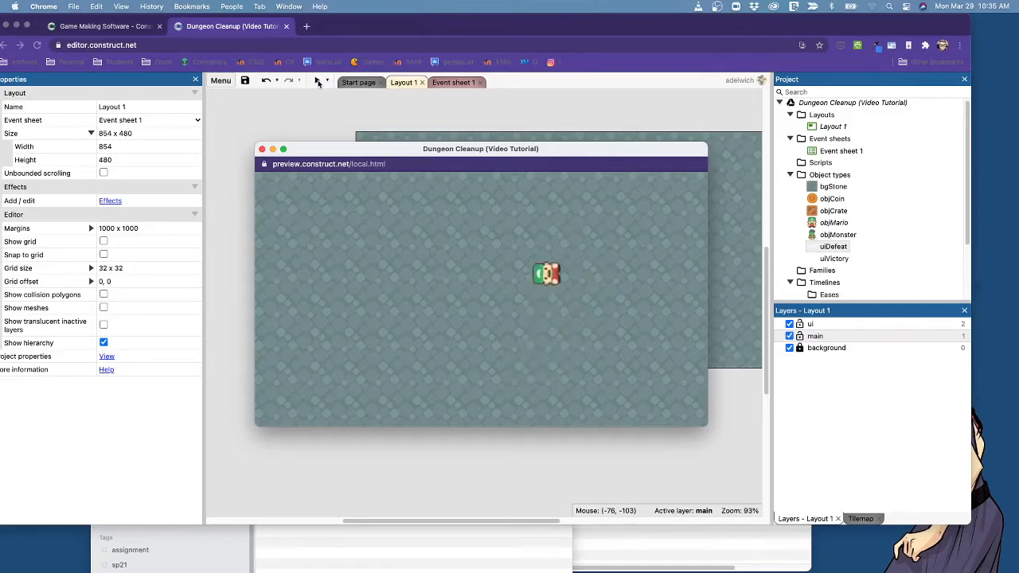
key("Left")
key("Down")
key("Right")
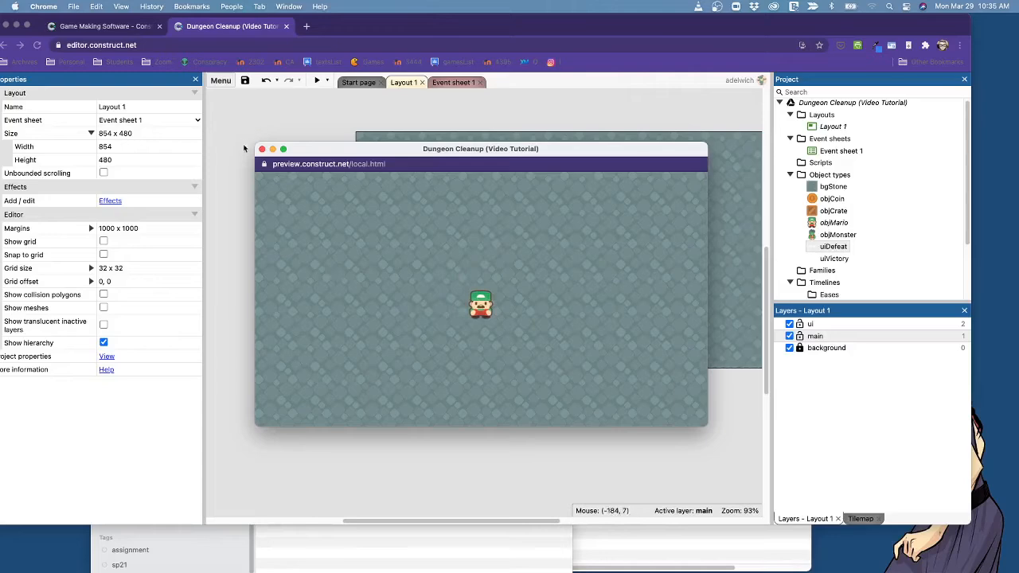
Close the preview and place two objCoin sprites near the upper edge of the layout, the first at about 247, 64.
left_click(262, 149)
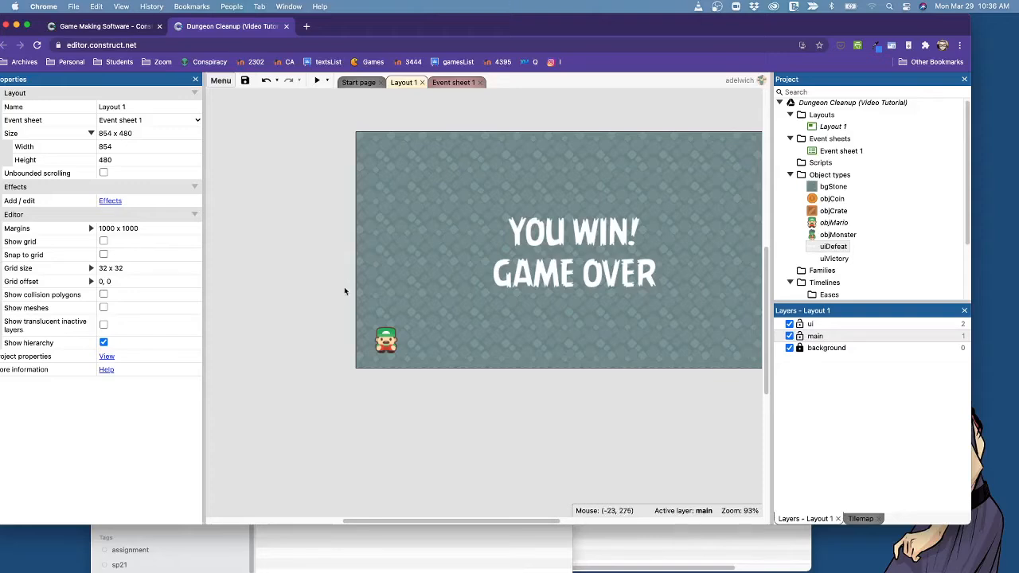
left_click_drag(394, 524, 409, 524)
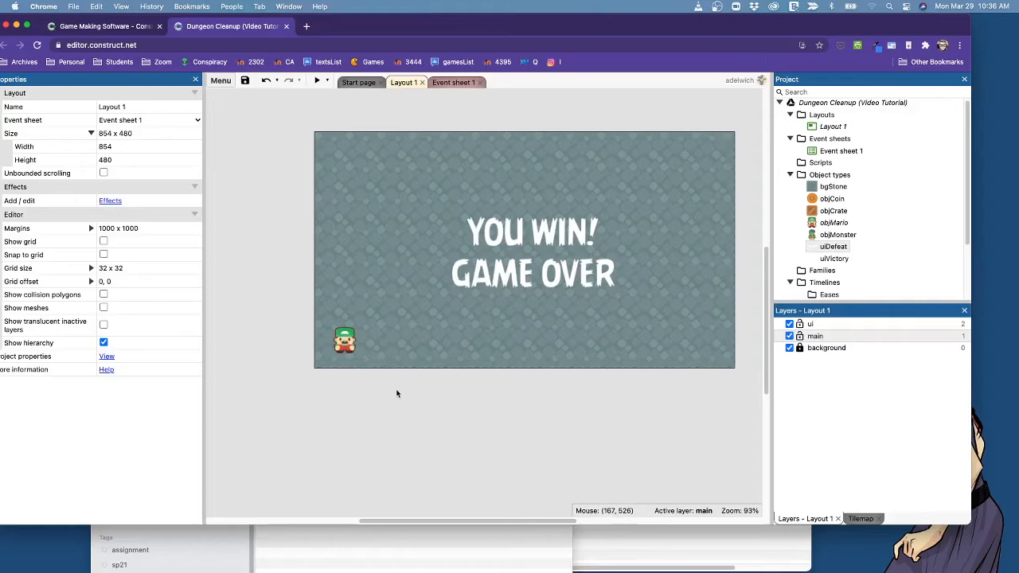
left_click(810, 201)
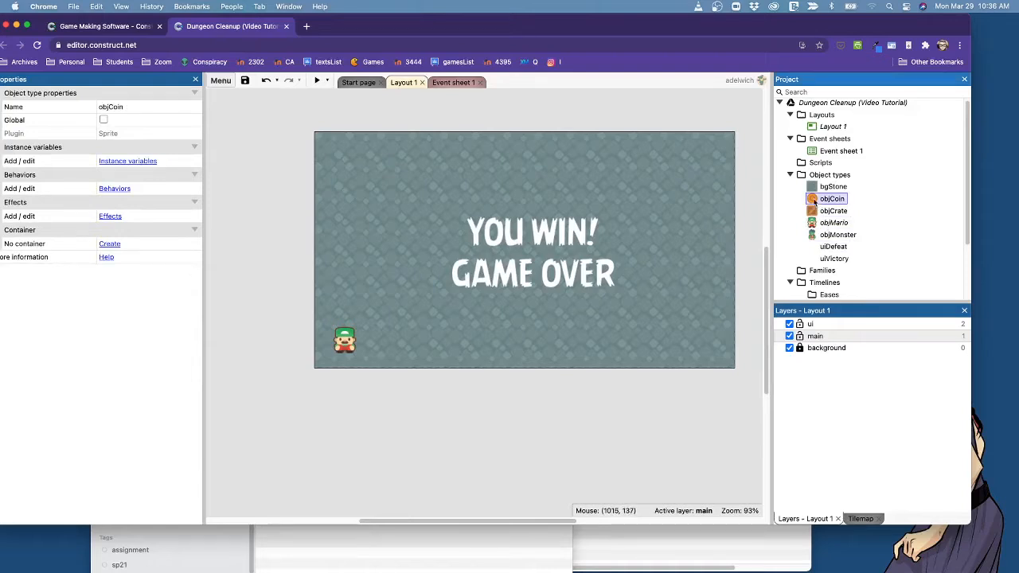
left_click_drag(812, 200, 436, 163)
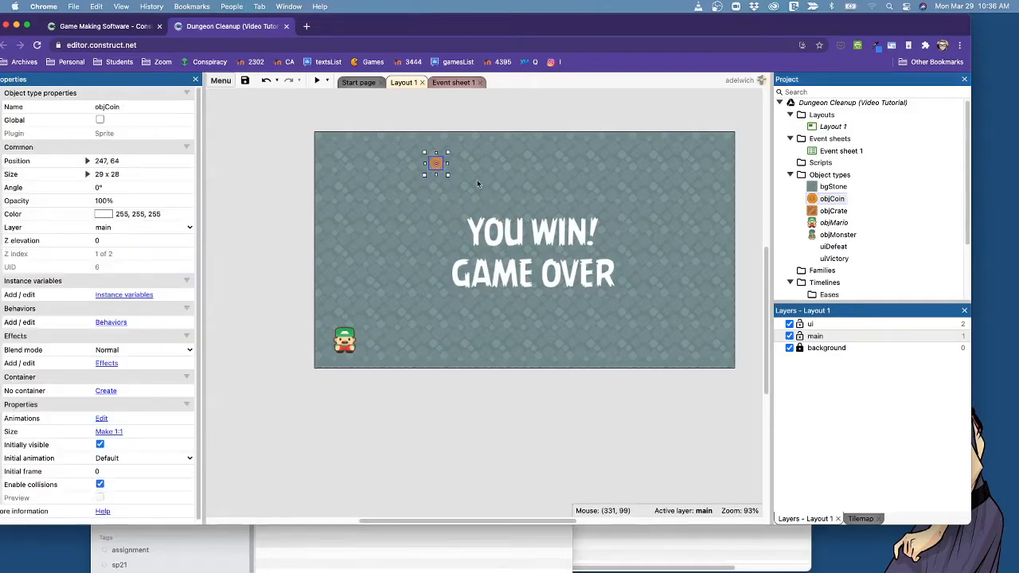
left_click(459, 191)
left_click(436, 163)
left_click_drag(807, 203, 474, 166)
left_click(602, 180)
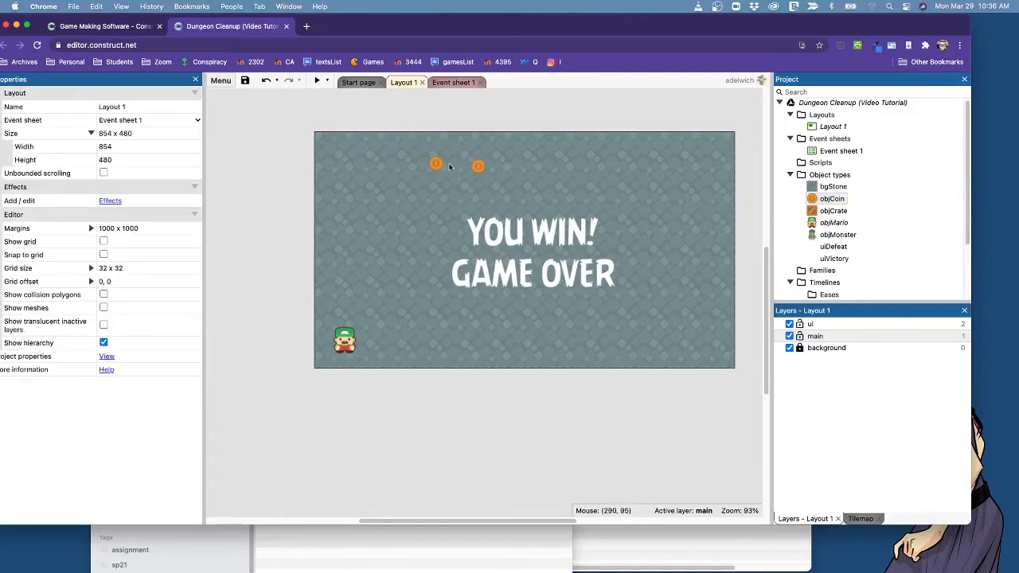
Reposition both coins in the upper-left part of the layout, one at about 217, 95 and the other above it near the edge.
left_click_drag(438, 169, 423, 185)
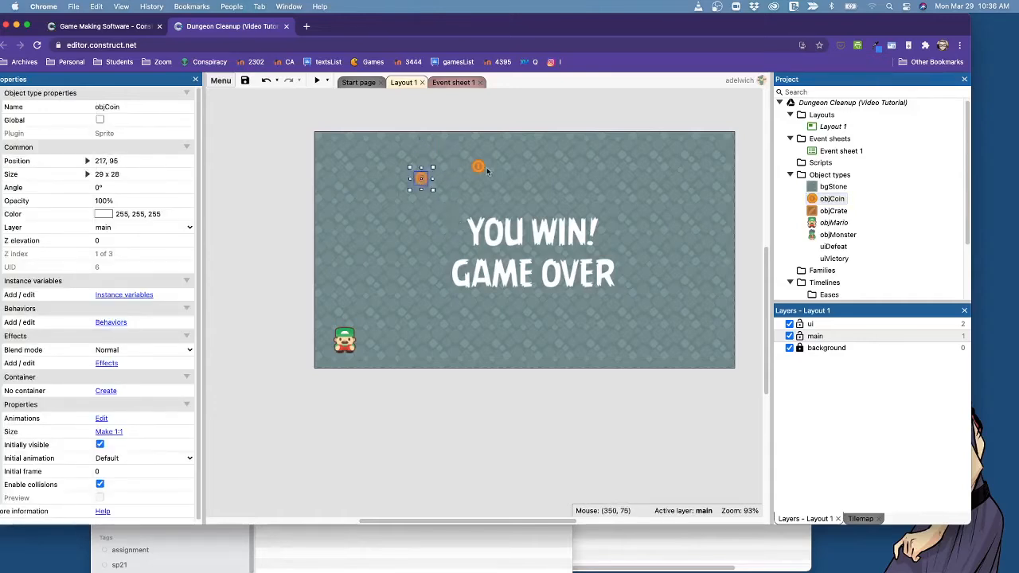
right_click(533, 175)
left_click_drag(480, 169, 407, 147)
left_click(408, 234)
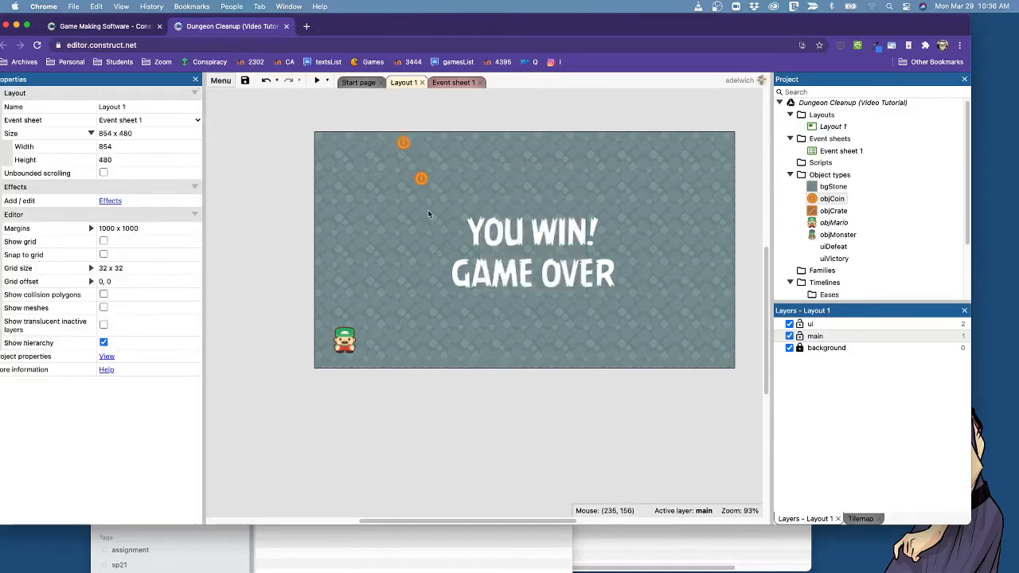
Duplicate the coins until eight are scattered across the upper part of the layout, including at about 179, 190 and 558, 68.
left_click_drag(407, 143, 498, 175, "super")
left_click_drag(423, 182, 405, 229, "super")
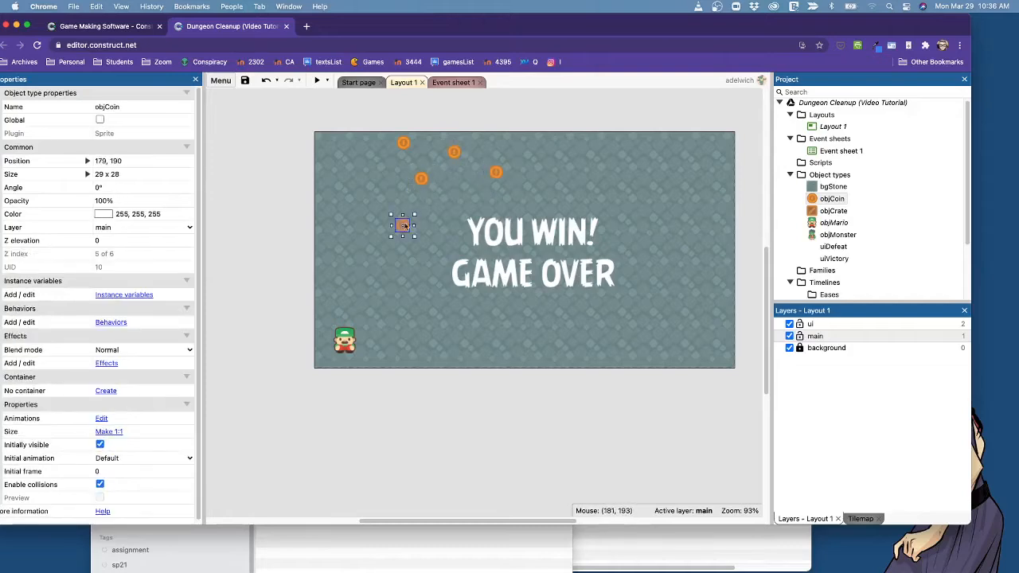
left_click_drag(425, 182, 588, 171, "super")
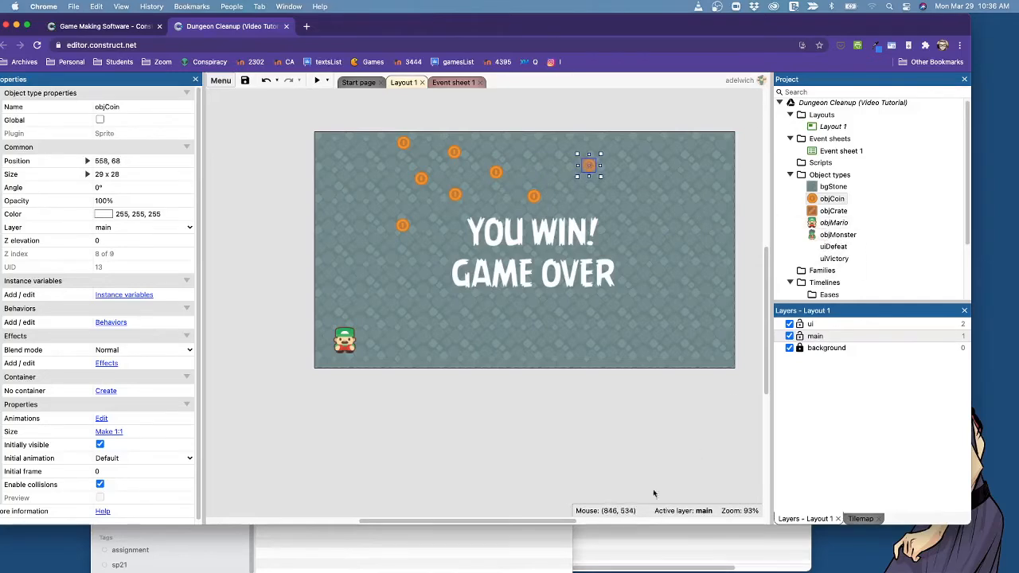
left_click(598, 438)
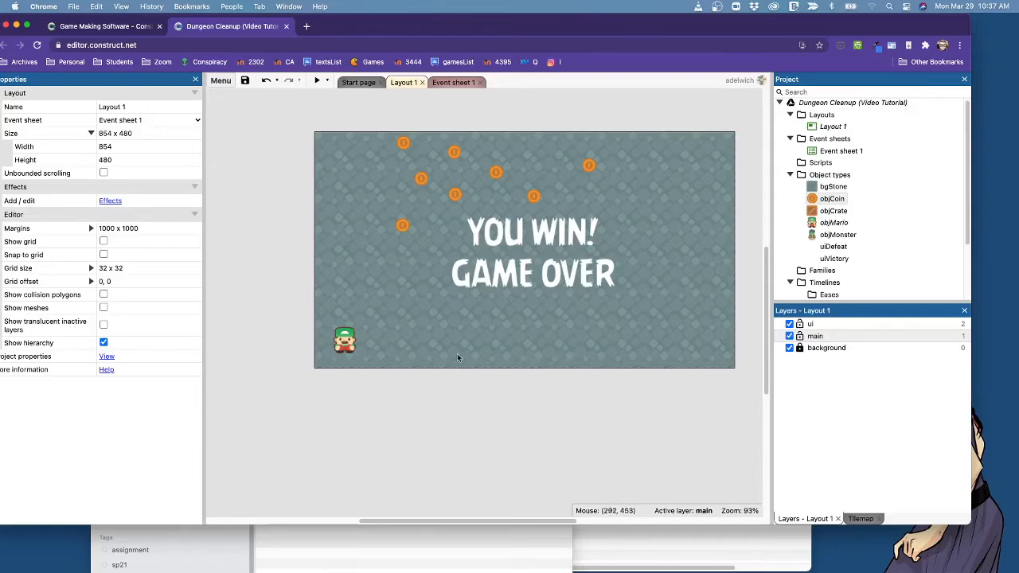
Preview the layout and move Mario over the coins to check how they interact, and close the preview.
left_click(317, 81)
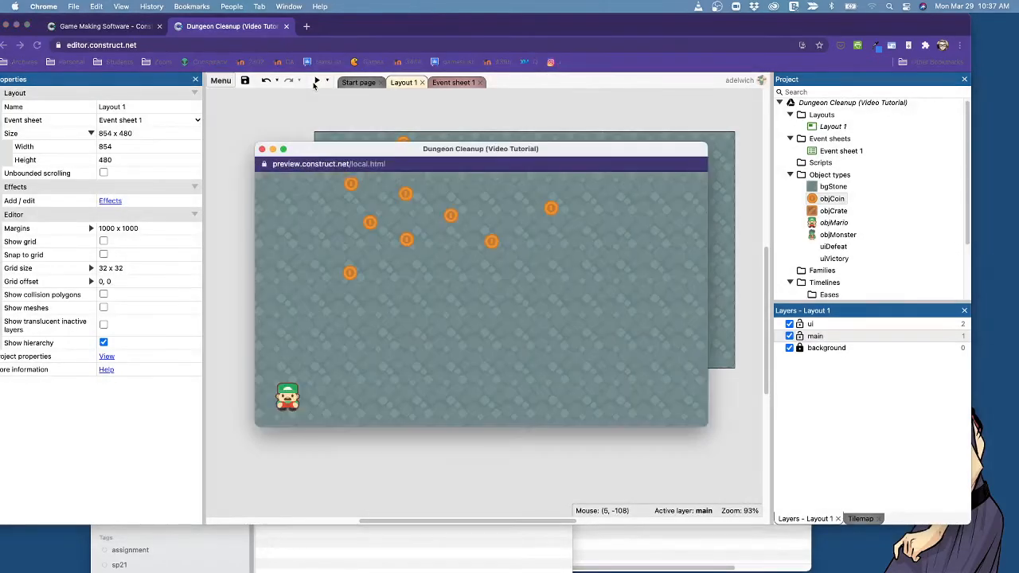
key("Up")
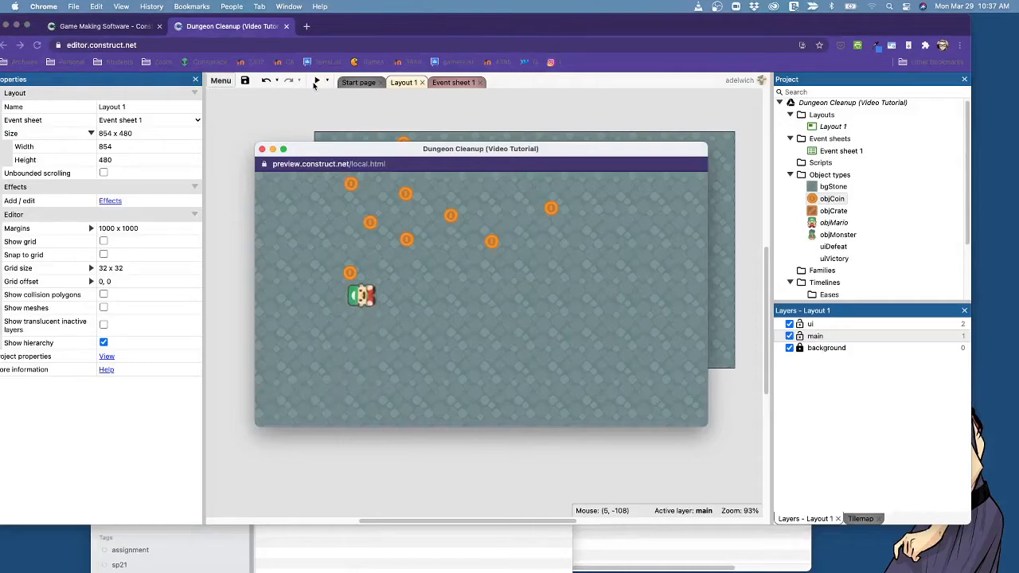
key("Right")
key("Right")
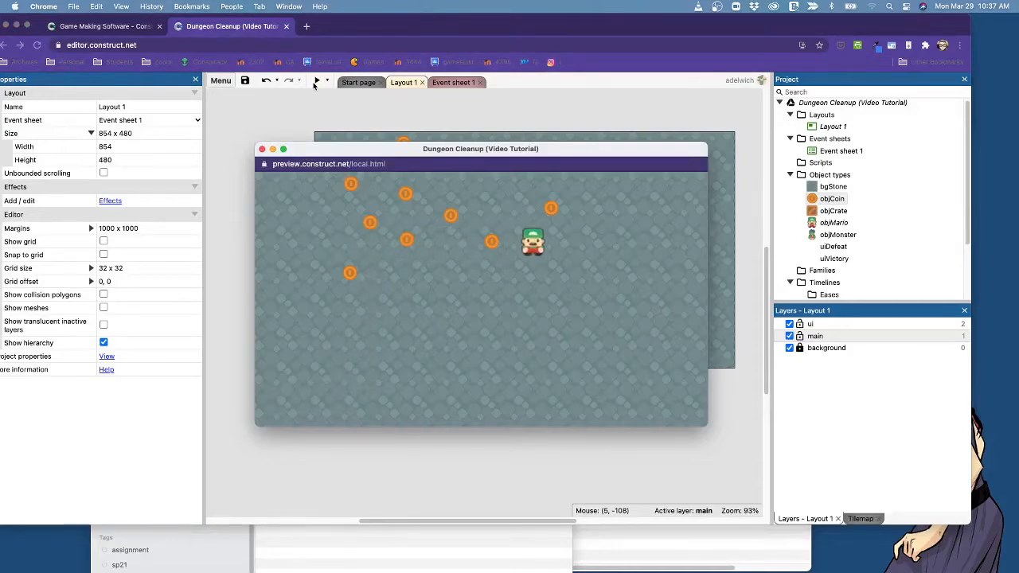
key("Left")
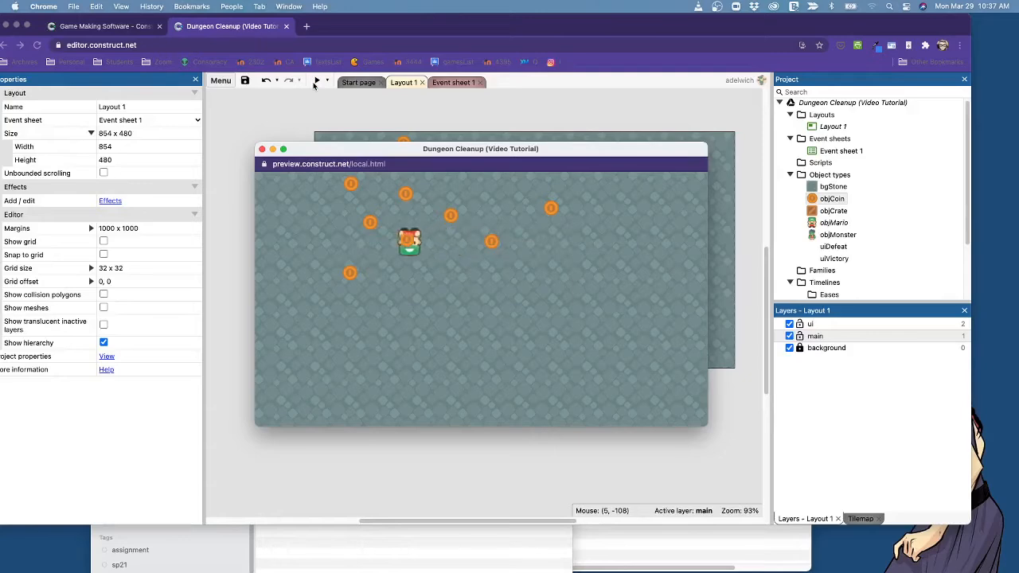
key("Down")
key("Up")
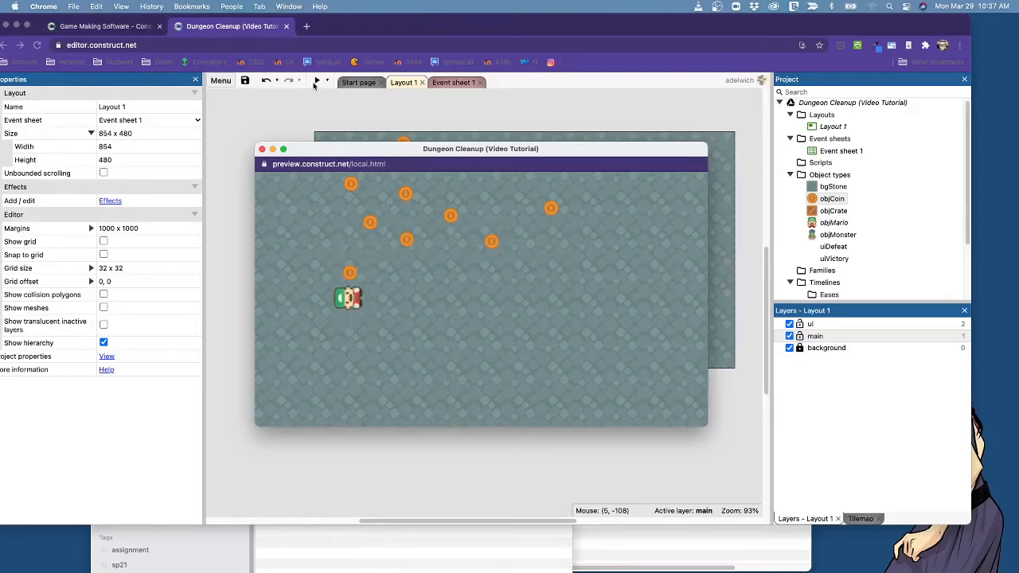
key("Right")
key("Up")
key("Right")
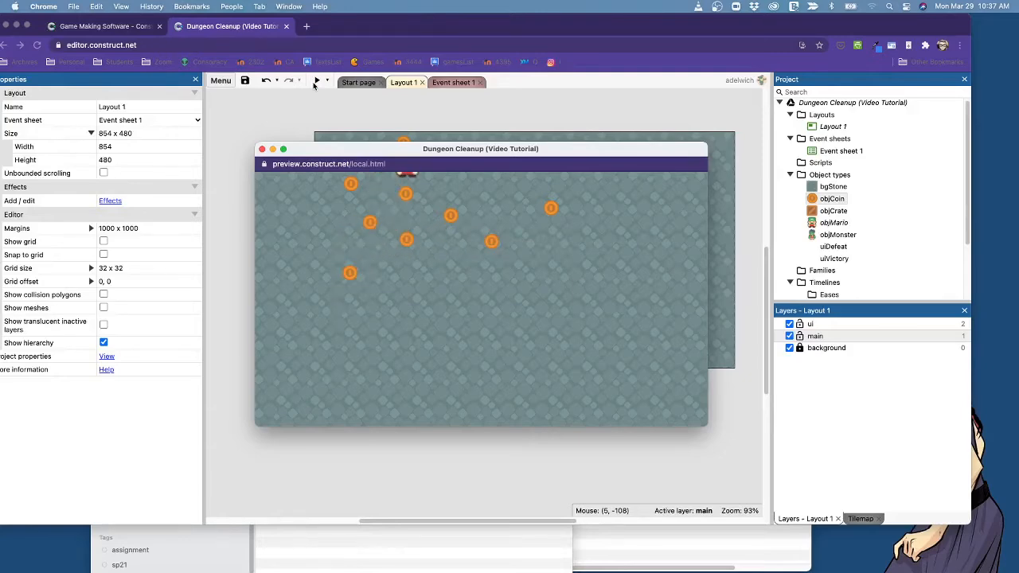
key("Down")
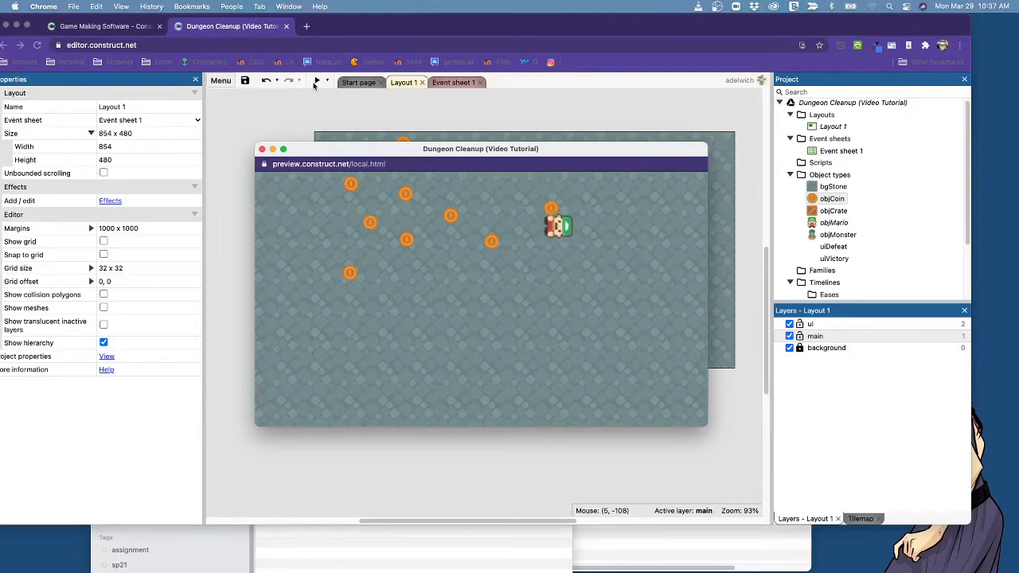
key("Left")
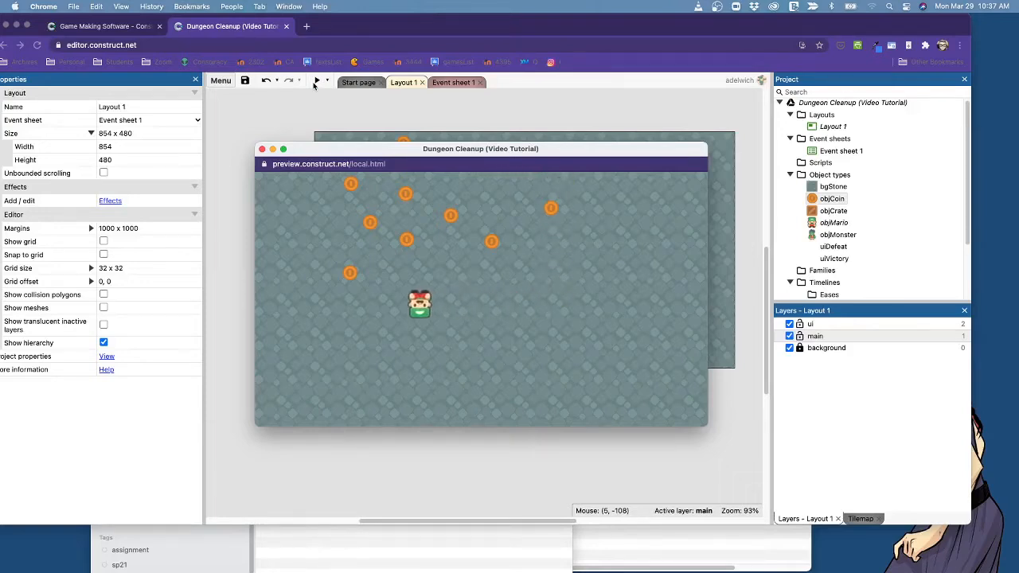
key("Up")
key("Right")
key("Down")
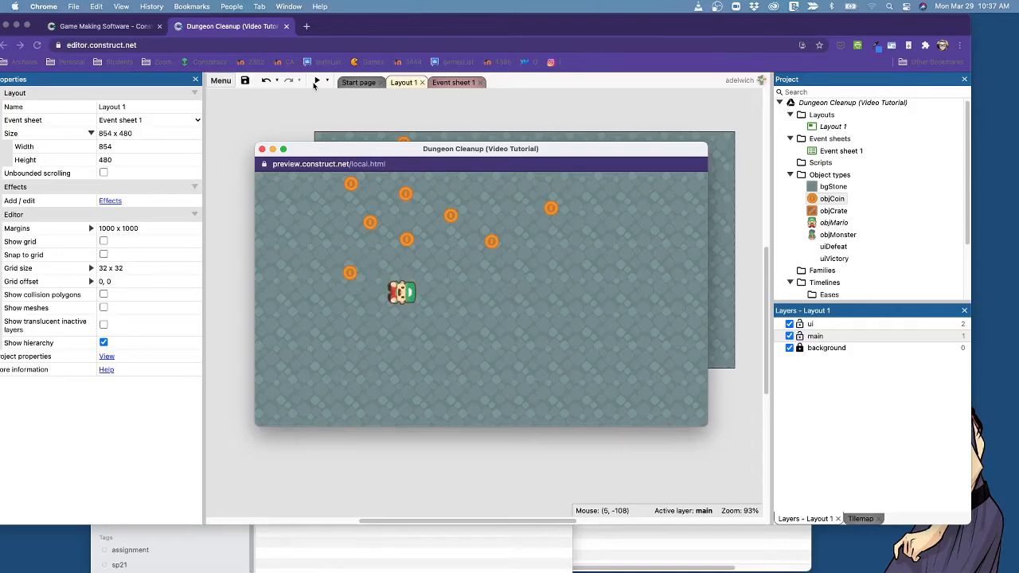
left_click(262, 150)
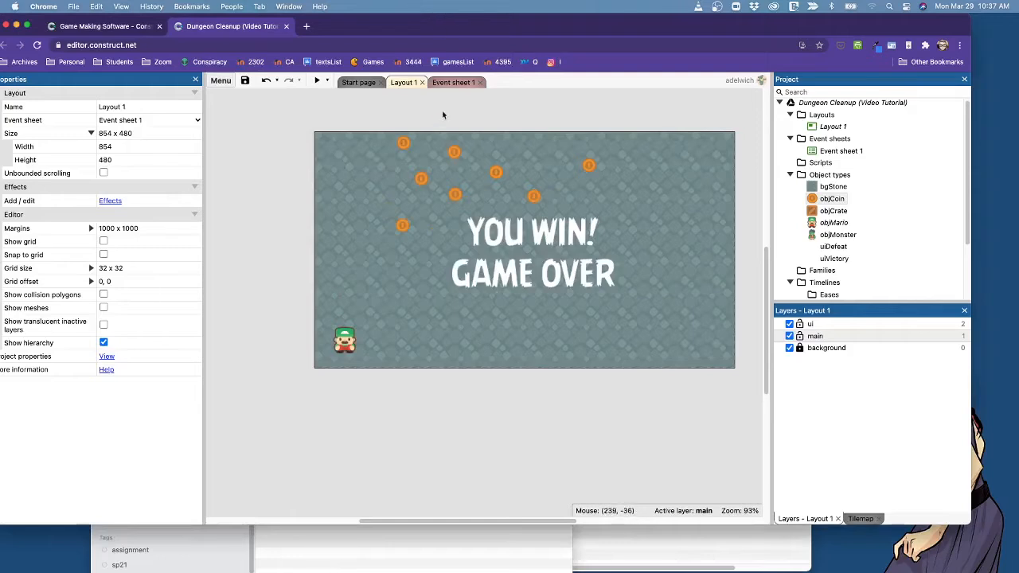
Start a new event in Event sheet 1 with objMario as the object for its condition.
left_click(453, 83)
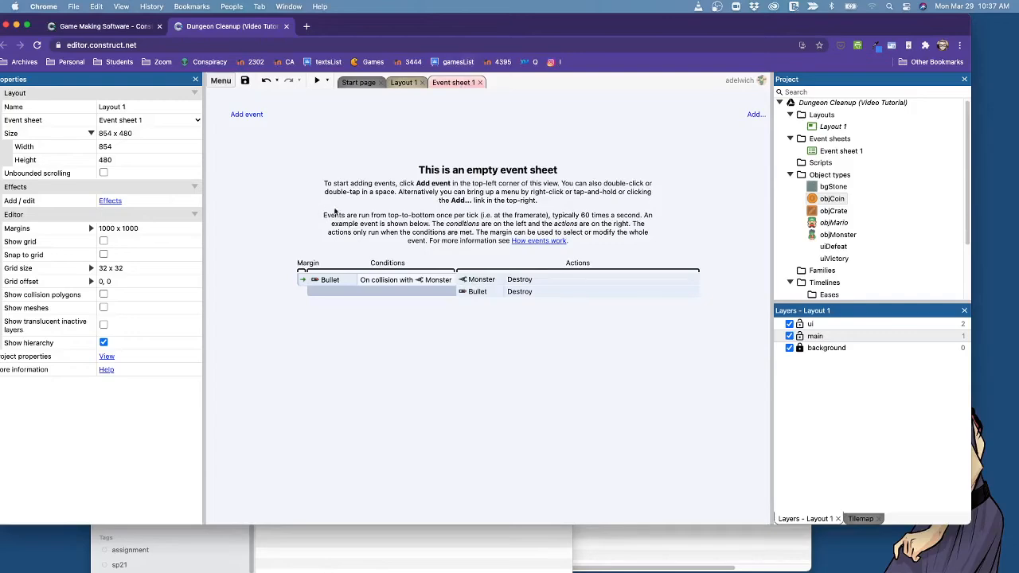
left_click(248, 115)
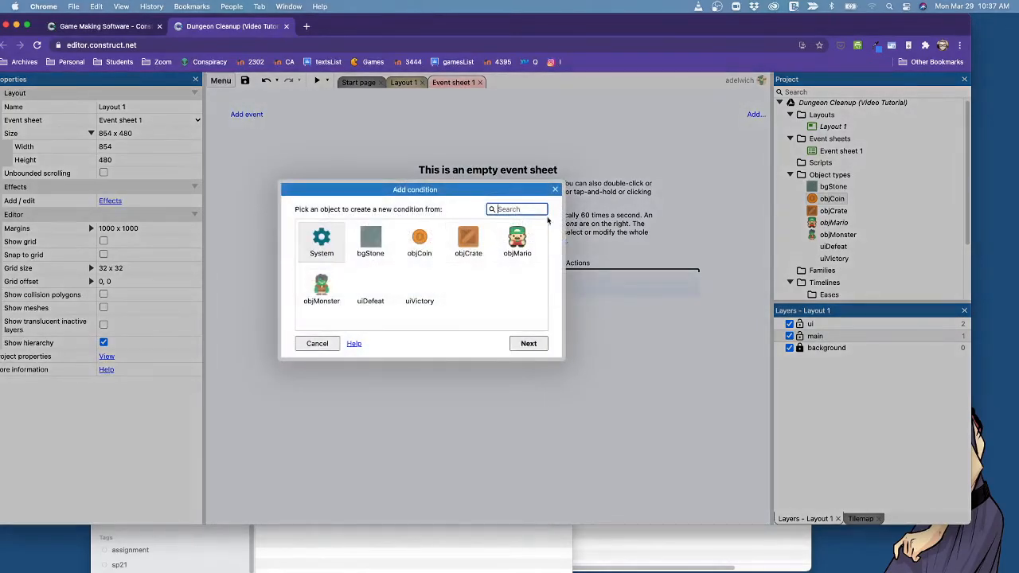
left_click_drag(474, 193, 520, 163)
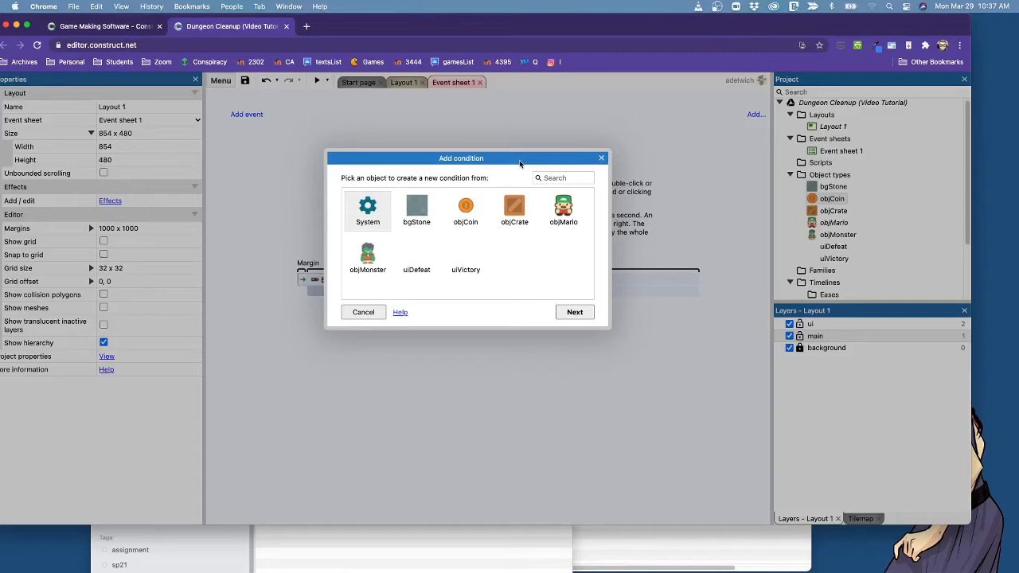
left_click(563, 208)
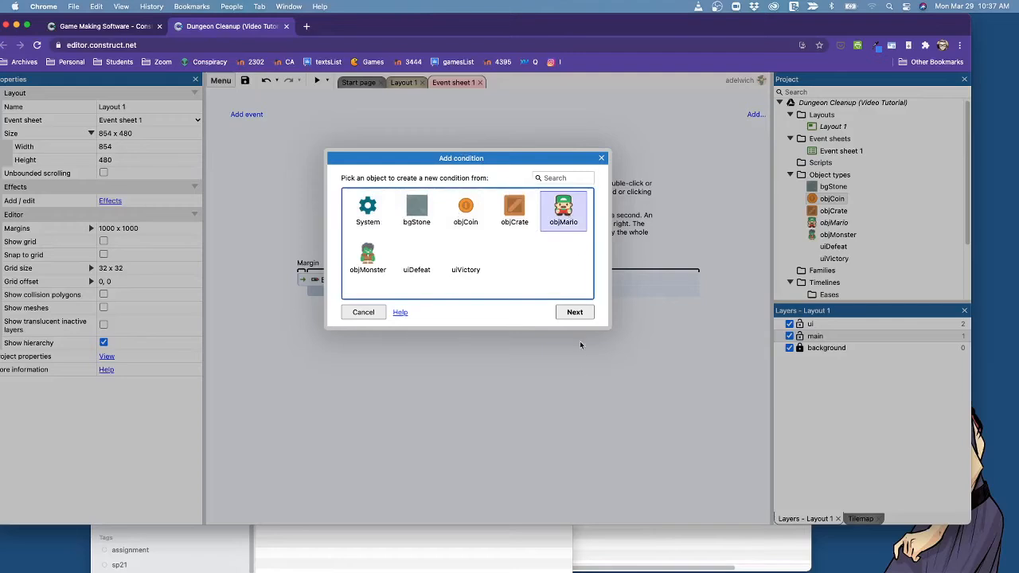
left_click(577, 313)
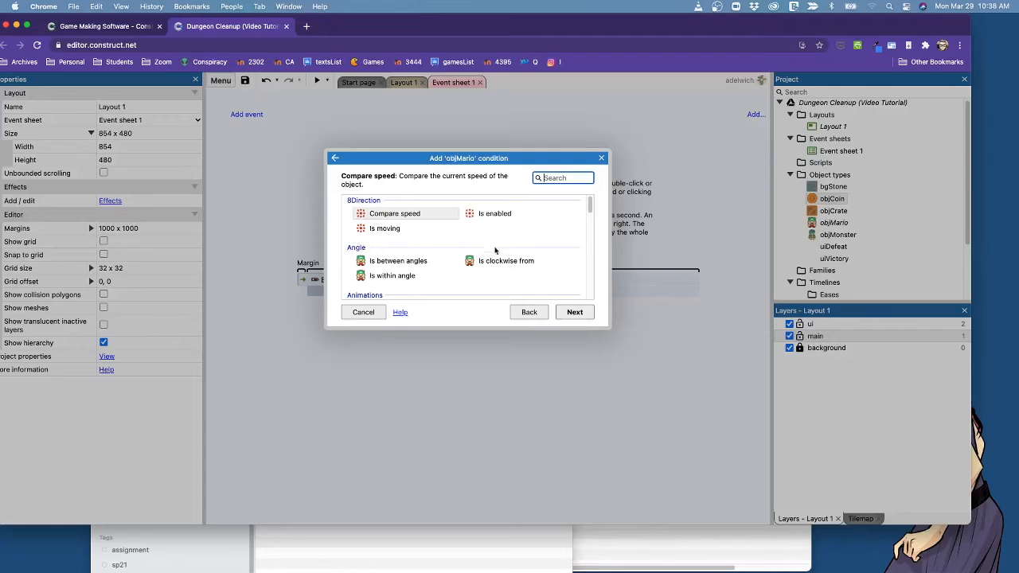
Set the objMario condition to On collision with another object, with objCoin as the object to test.
scroll(496, 249, "down", 1)
left_click_drag(610, 329, 728, 569)
scroll(607, 397, "up", 1)
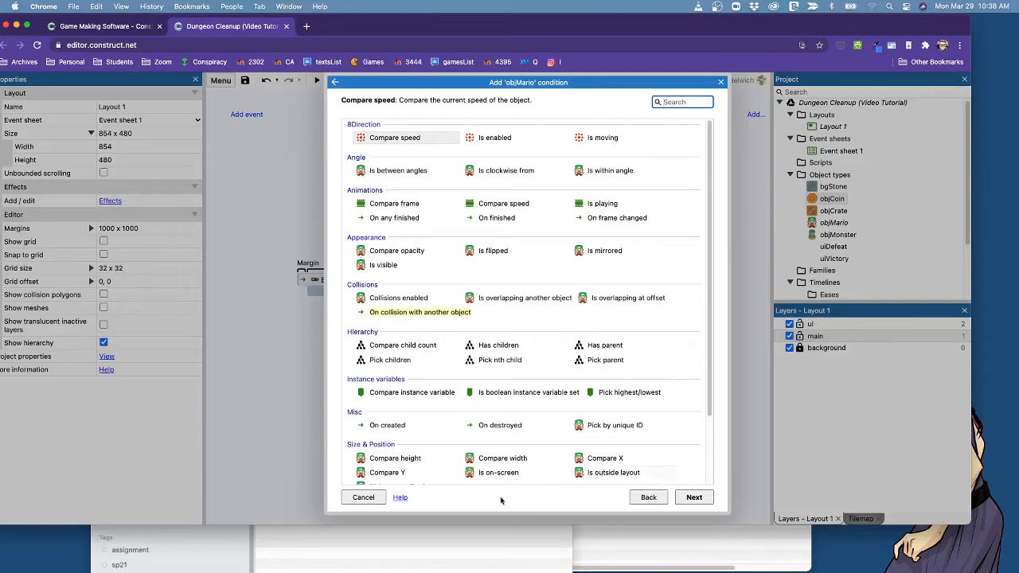
key("Tab")
left_click(427, 314)
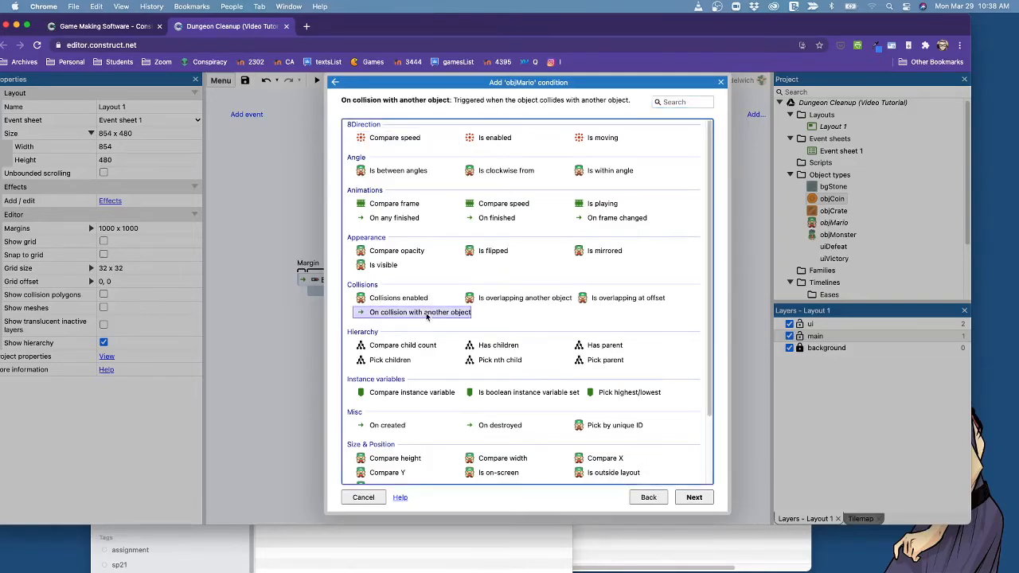
left_click(694, 497)
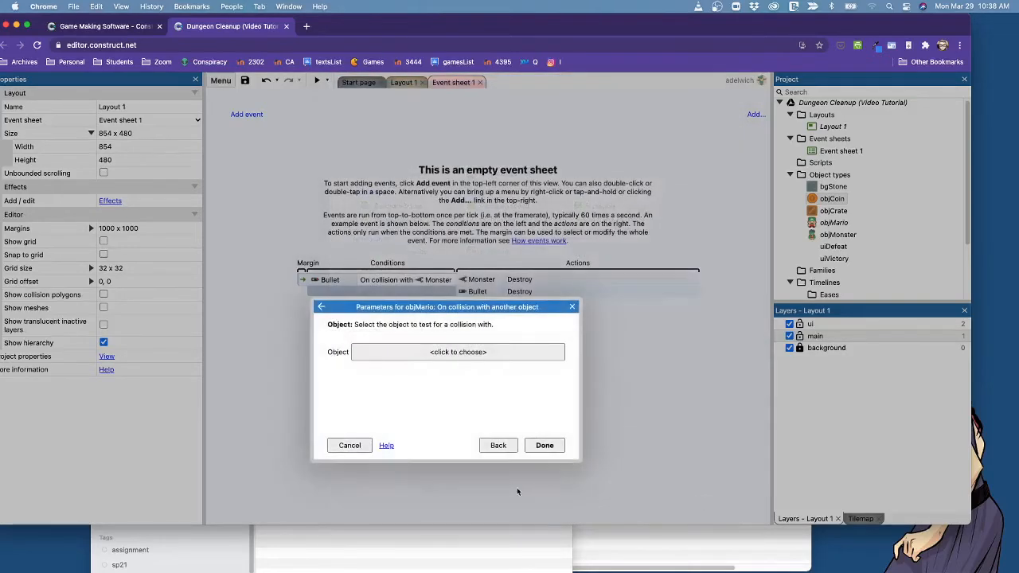
left_click(434, 352)
double_click(452, 262)
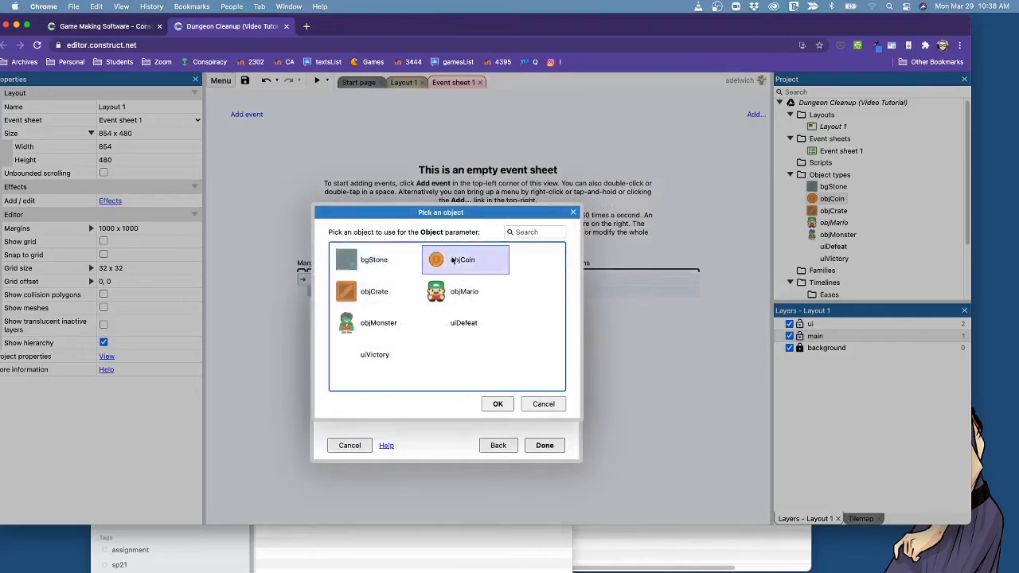
left_click(546, 446)
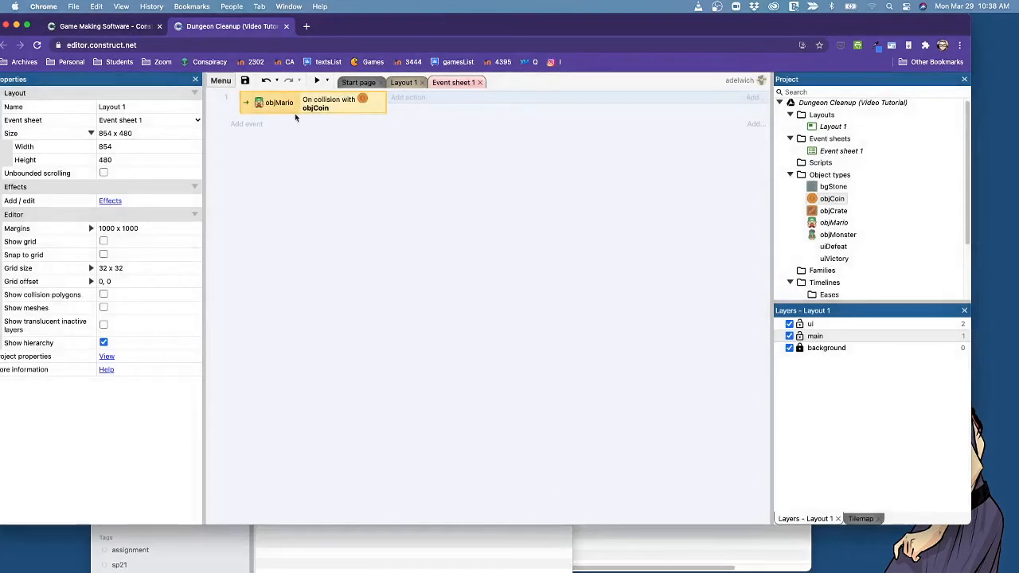
left_click(323, 181)
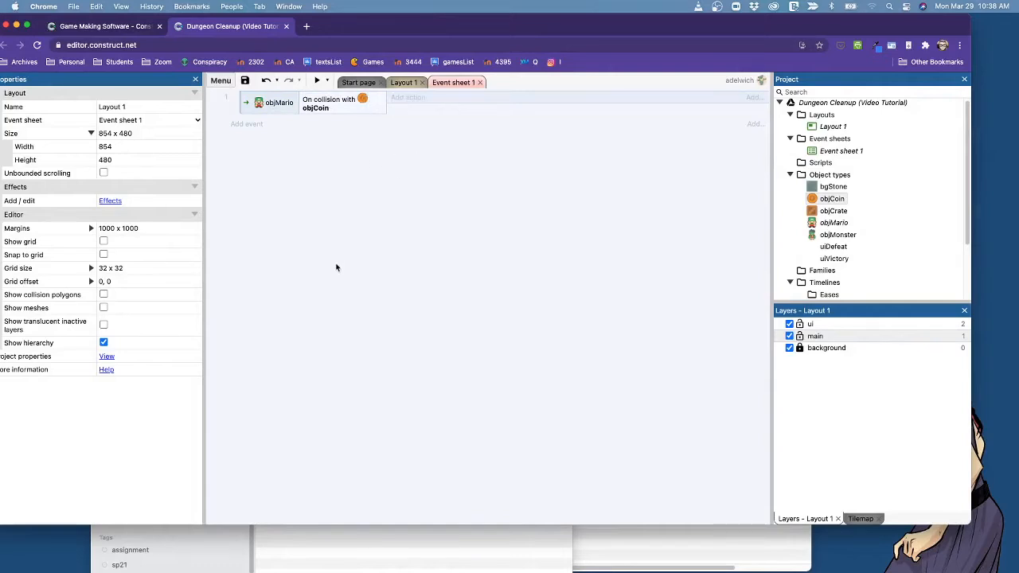
Add a Destroy action for objCoin to the objMario collision event.
left_click(410, 102)
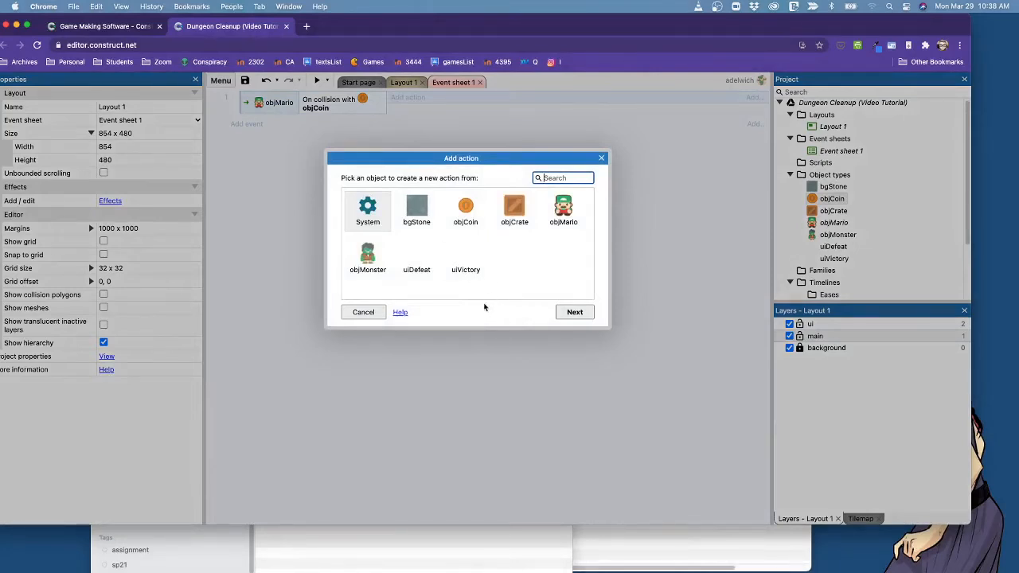
left_click(470, 211)
left_click(572, 311)
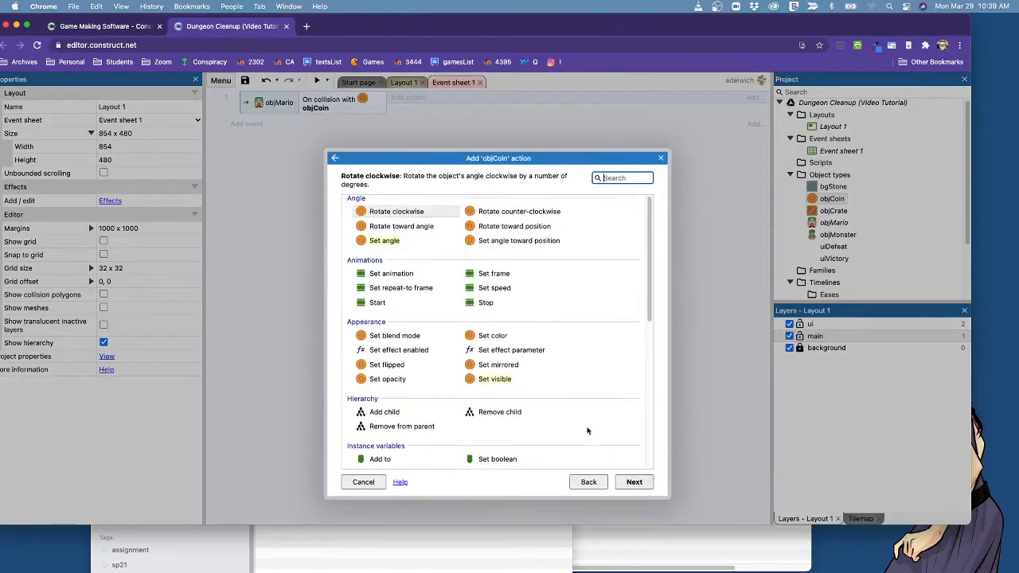
scroll(587, 431, "down", 6)
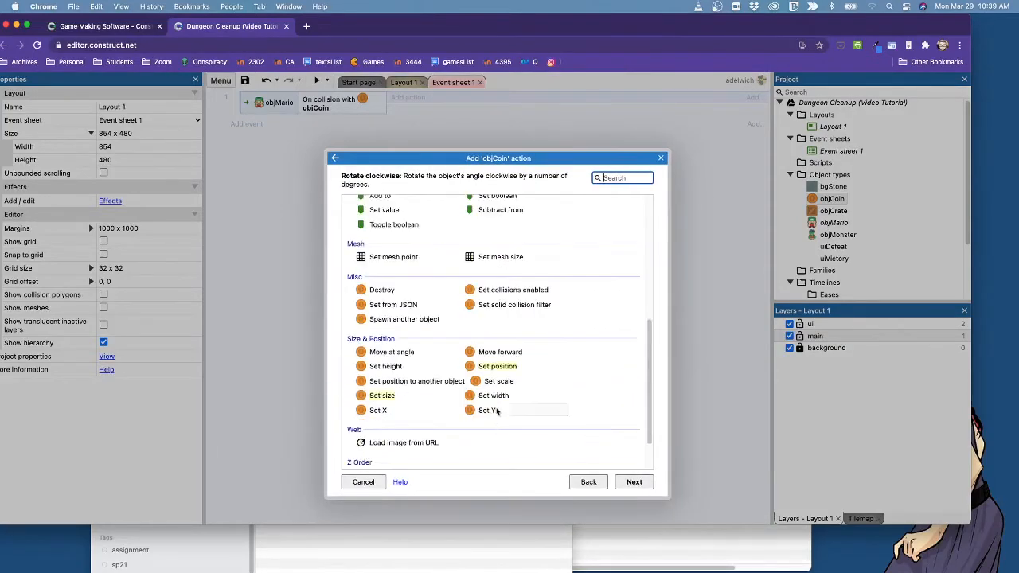
left_click(380, 291)
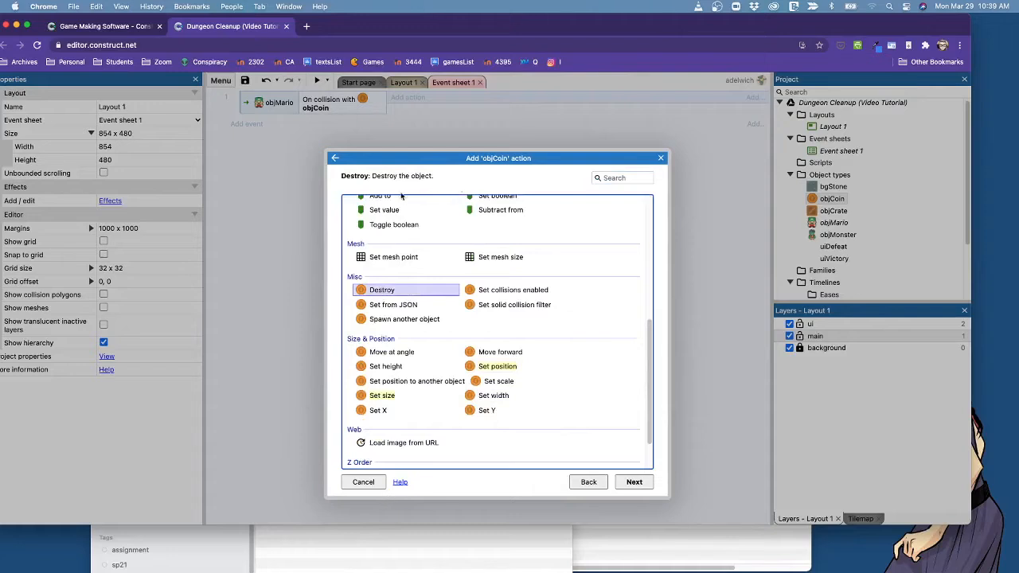
left_click(634, 483)
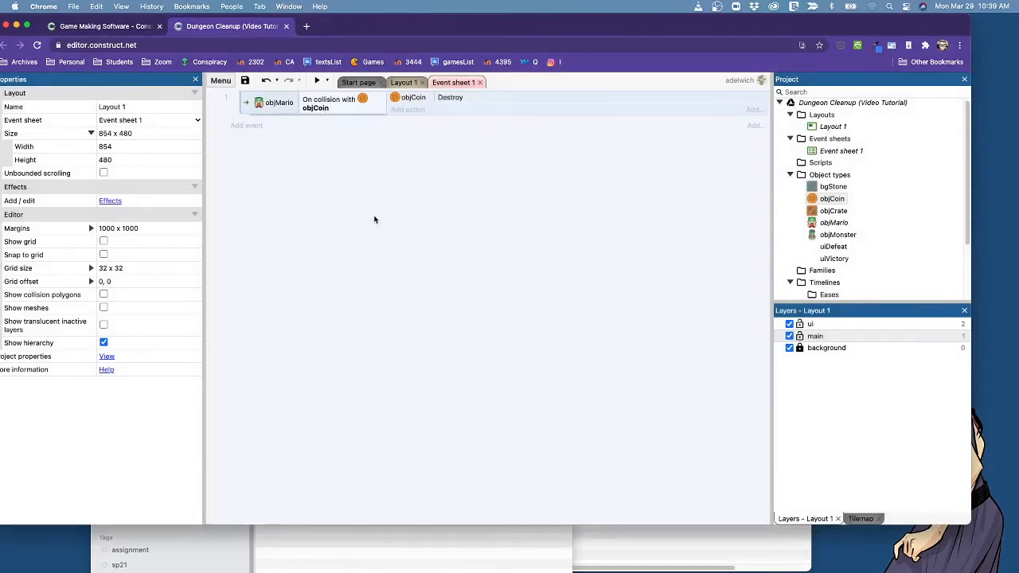
Delete the whole objMario and objCoin collision event from Event sheet 1.
left_click(261, 108)
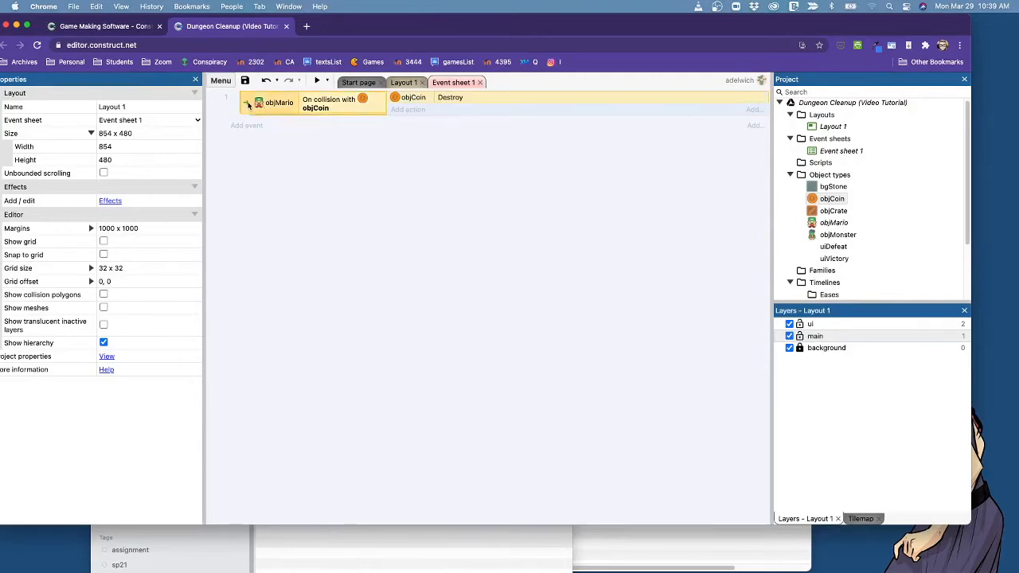
right_click(249, 106)
left_click(277, 212)
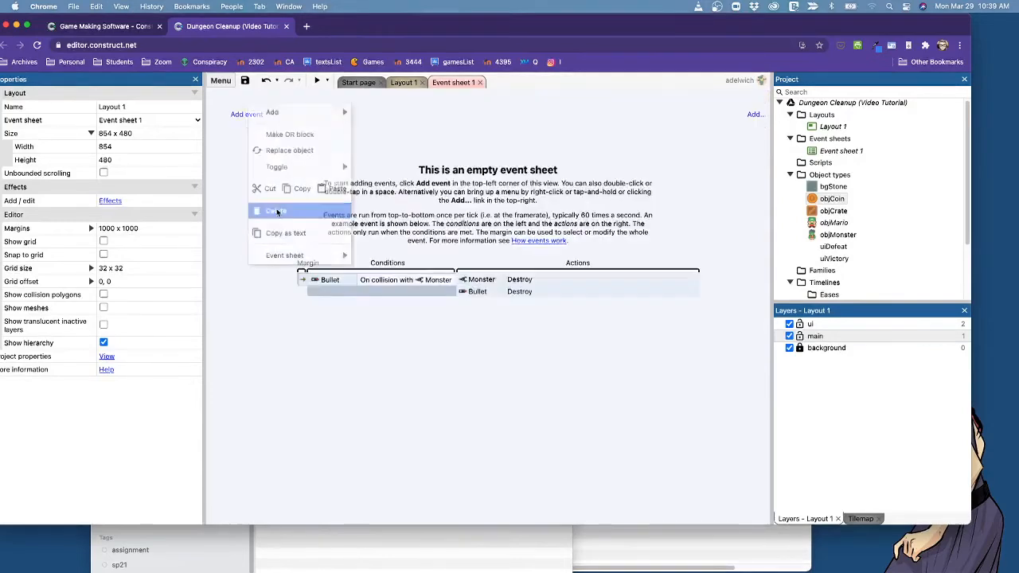
Create a new event with the objMario condition On collision with another object, choosing objCoin as the object to test.
left_click(237, 114)
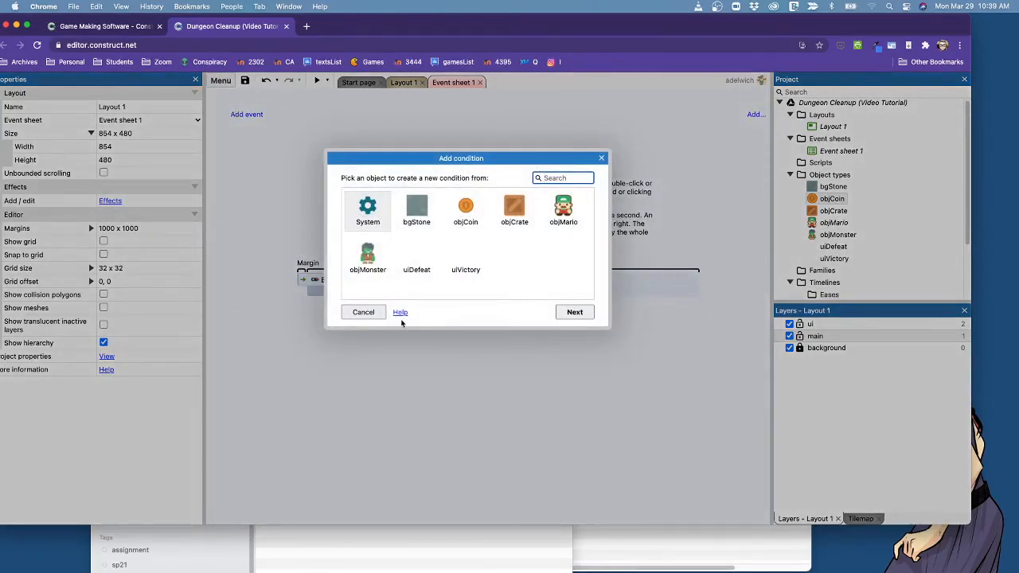
double_click(563, 211)
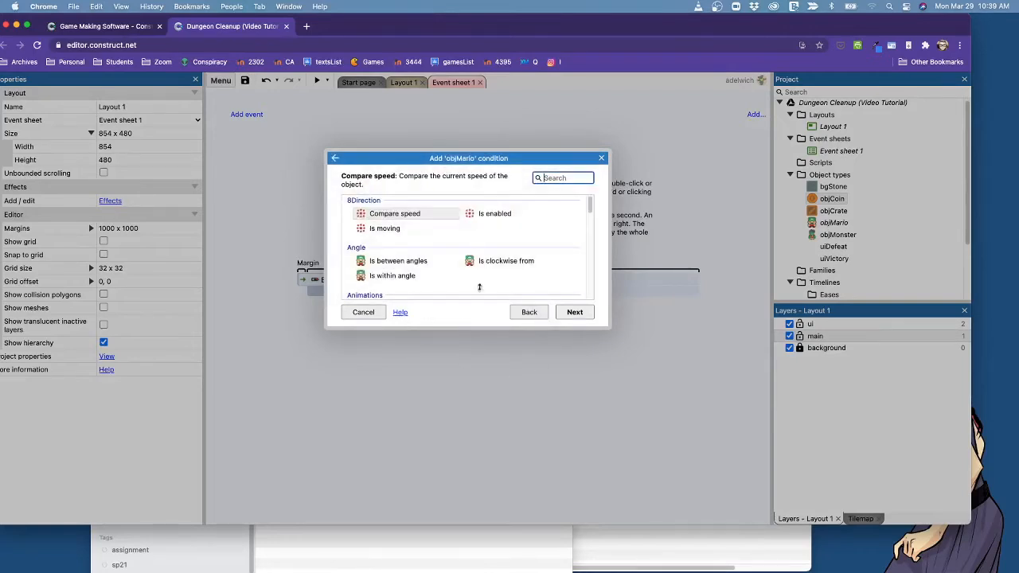
scroll(458, 279, "down", 3)
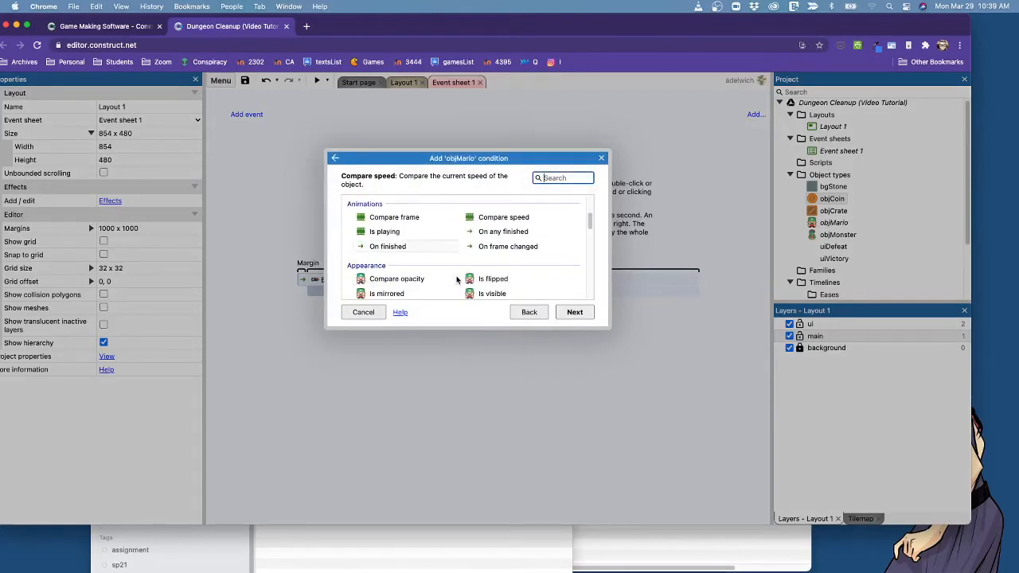
scroll(458, 279, "down", 3)
double_click(561, 263)
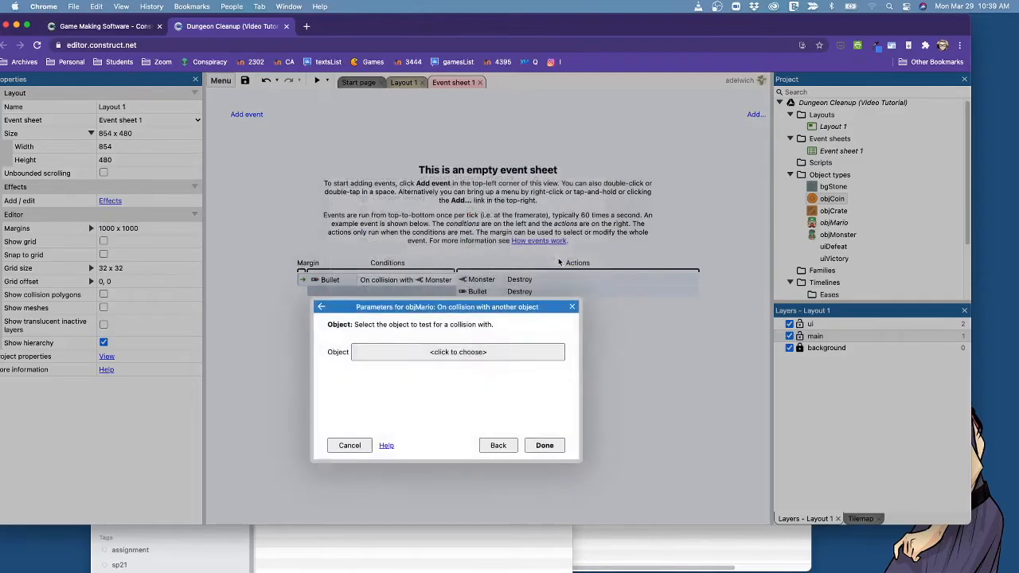
left_click(441, 353)
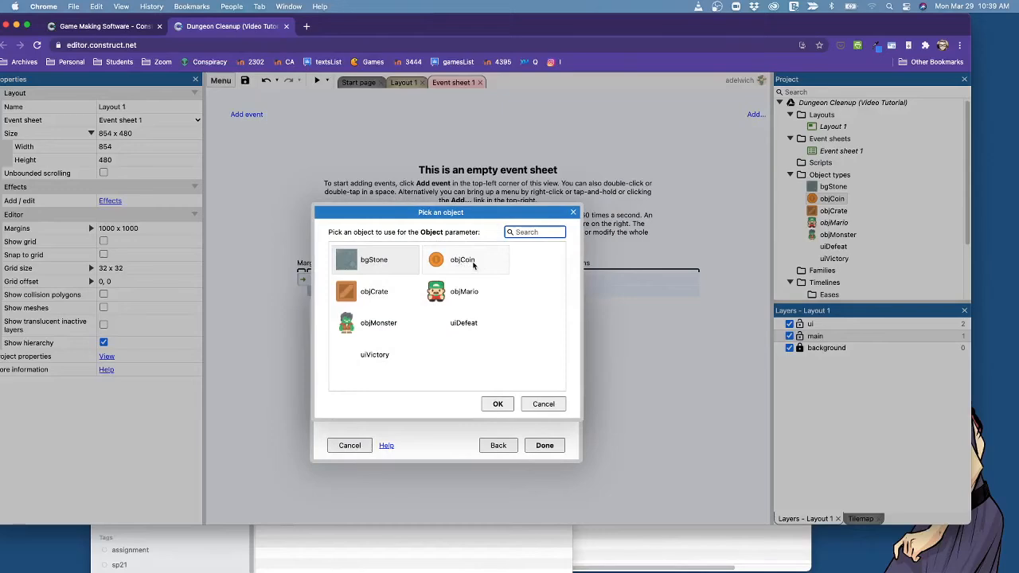
double_click(473, 262)
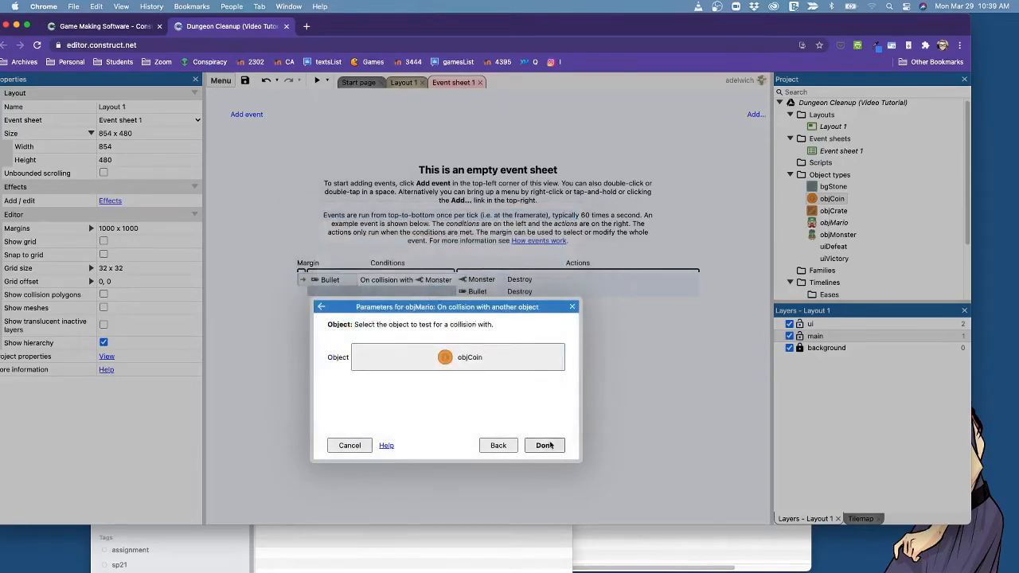
left_click(545, 448)
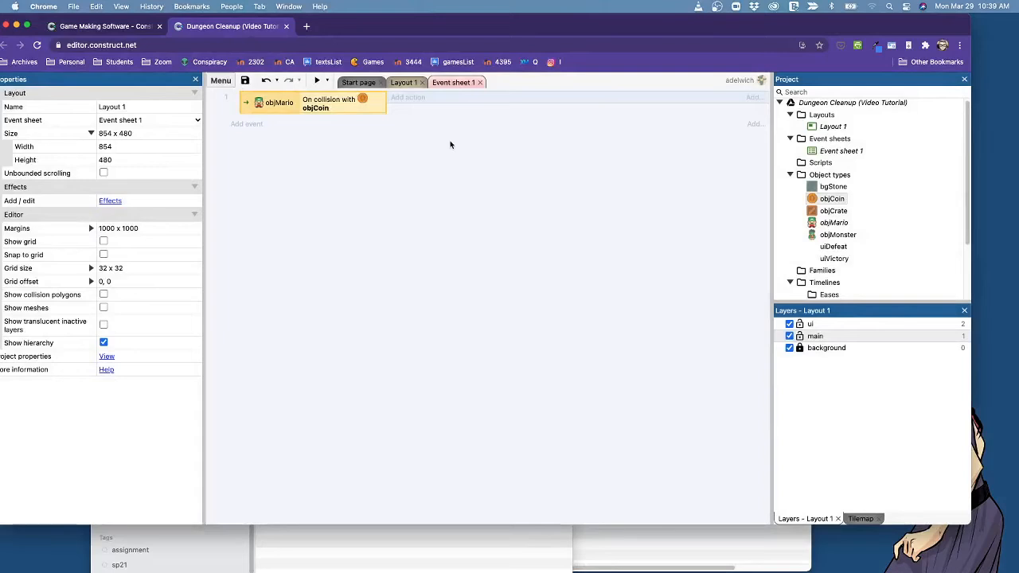
Give the recreated collision event an objCoin Destroy action and save the project.
left_click(408, 98)
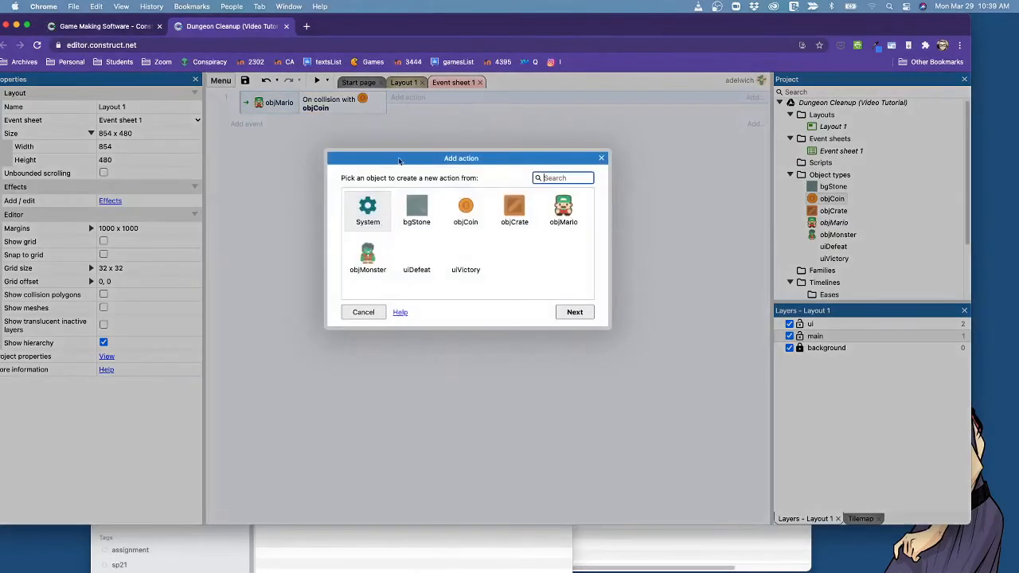
double_click(468, 208)
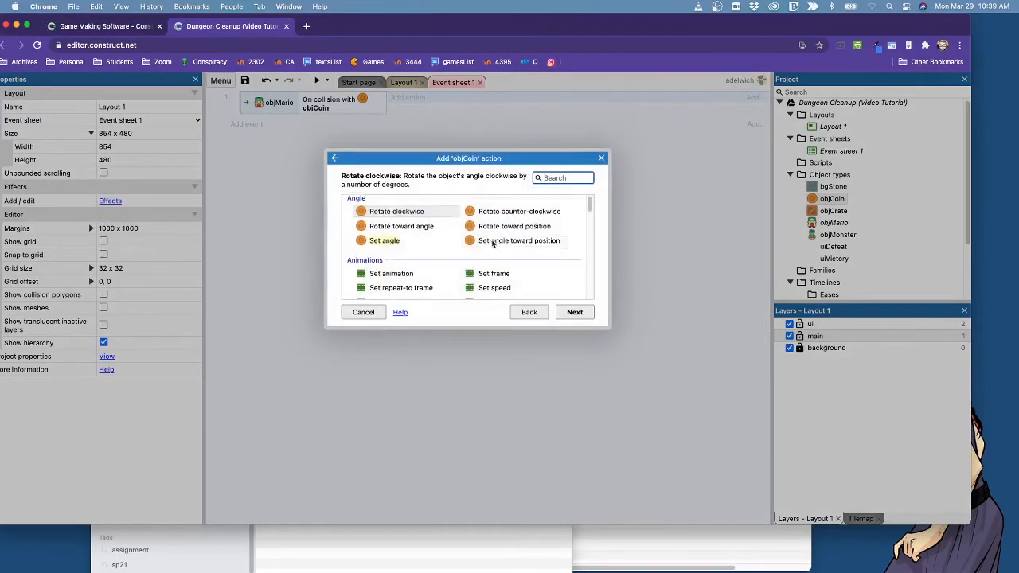
scroll(493, 244, "down", 5)
scroll(512, 263, "down", 6)
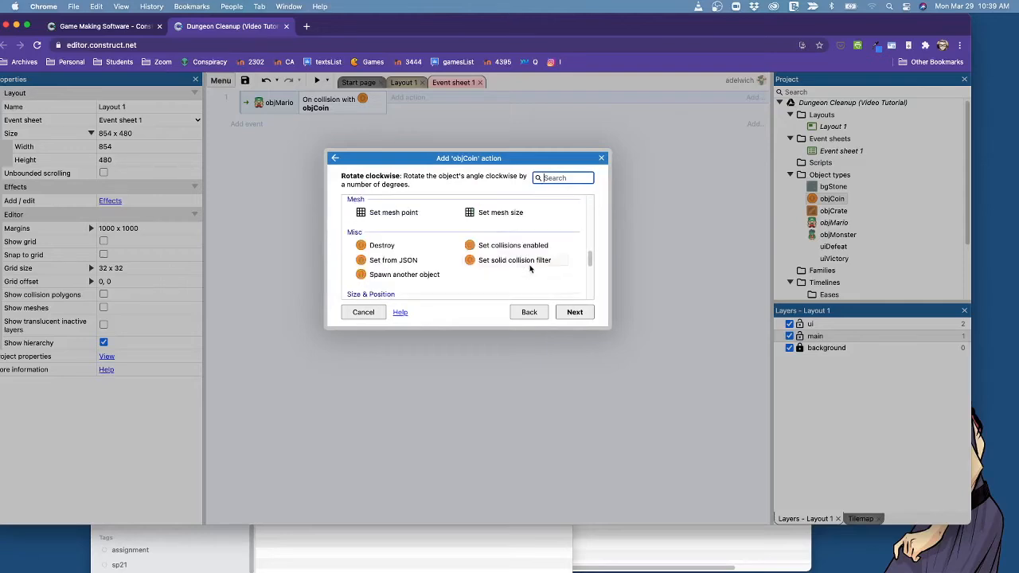
left_click(380, 246)
left_click(583, 315)
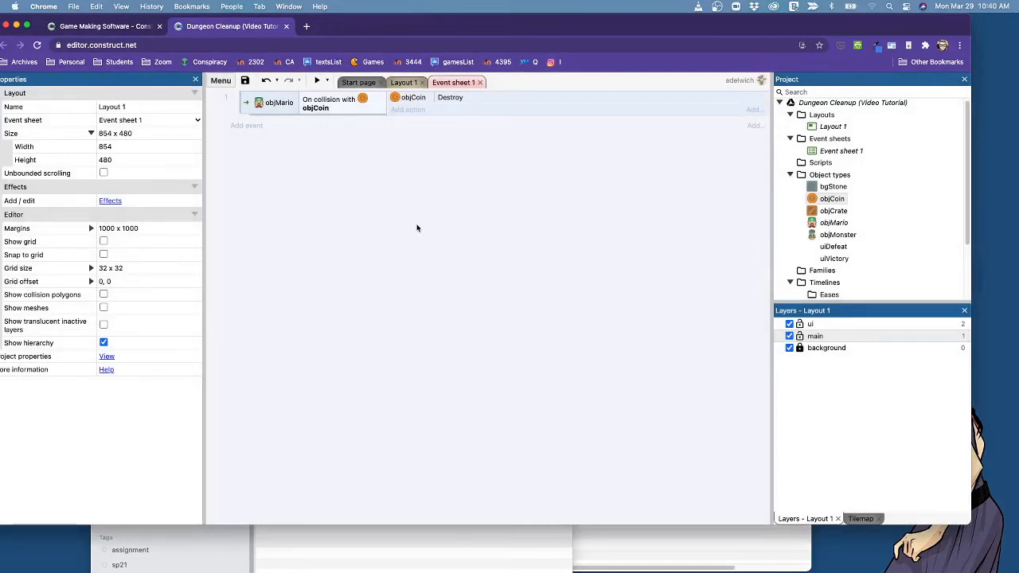
left_click(245, 80)
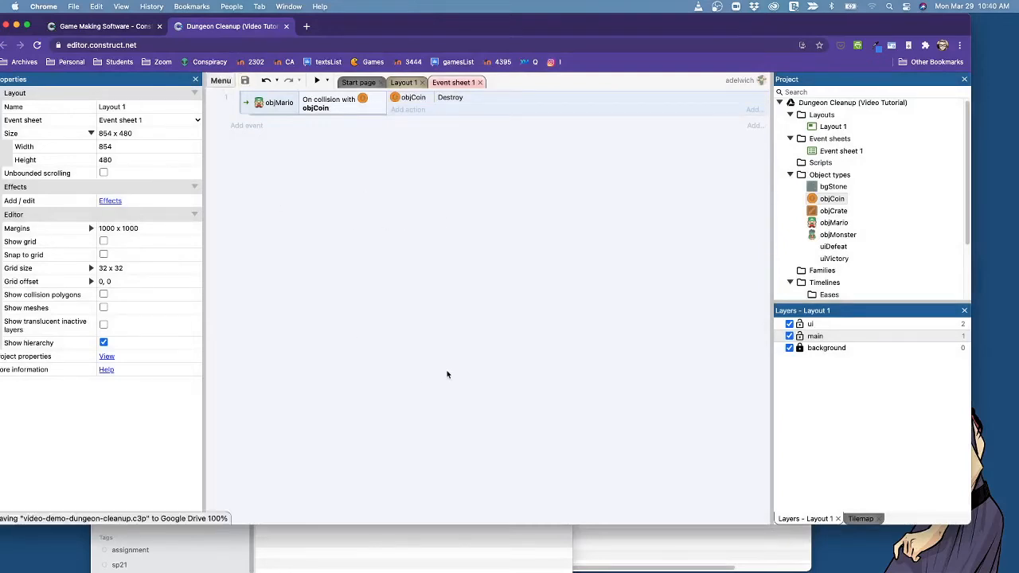
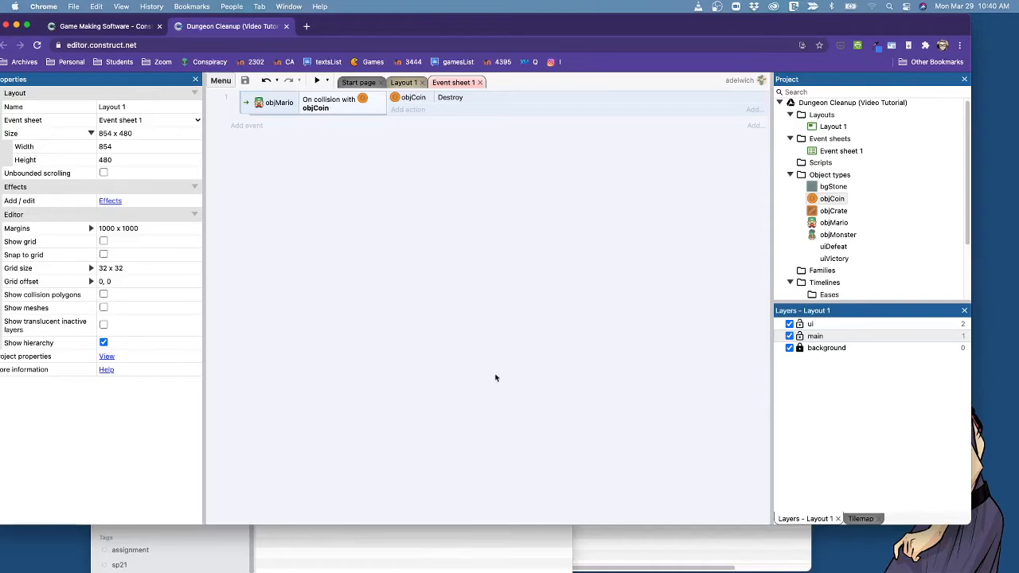
Preview the game and steer Mario into the coins to test the objCoin collision event, closing the preview when done.
left_click(318, 82)
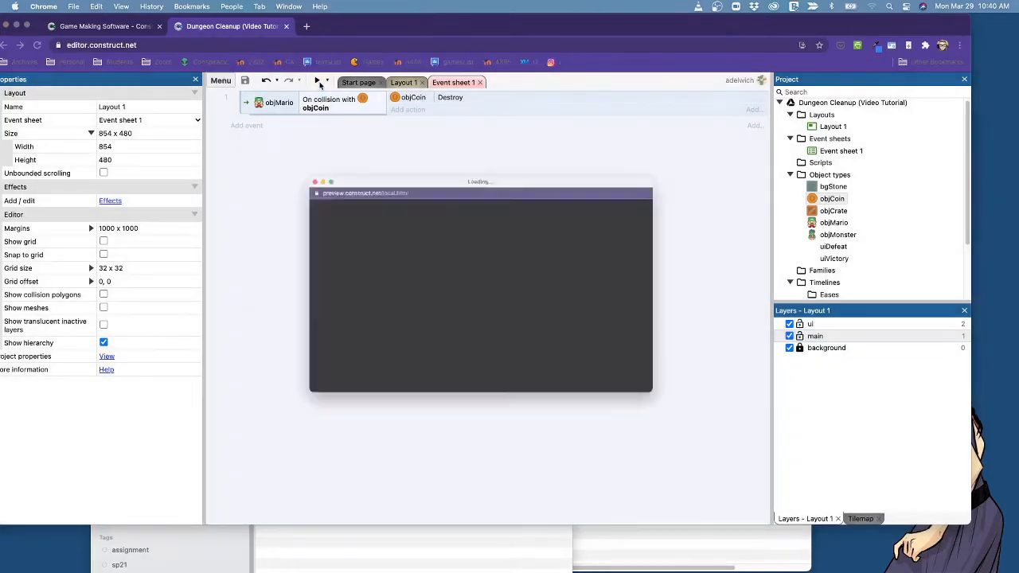
key("Right")
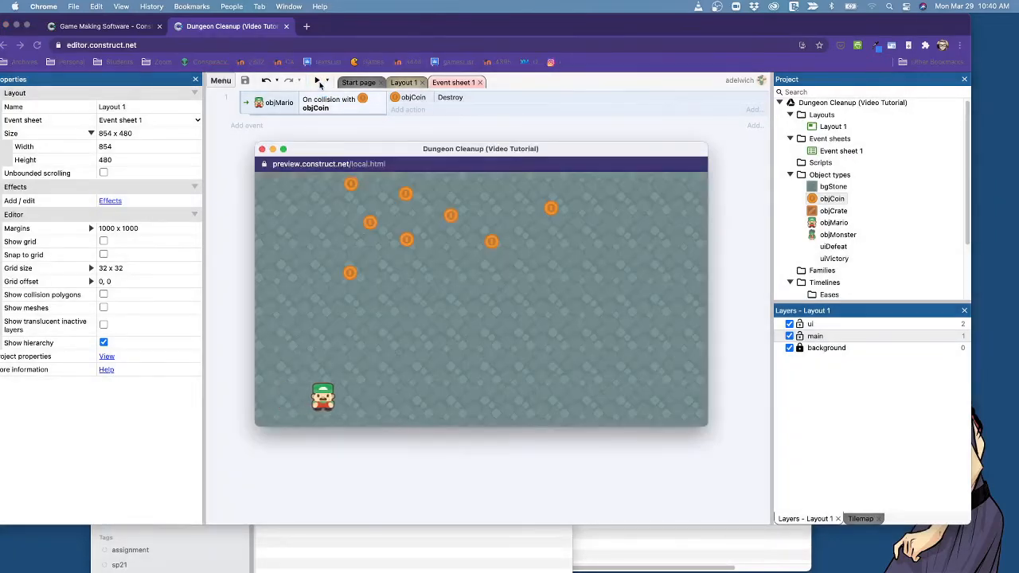
key("Up")
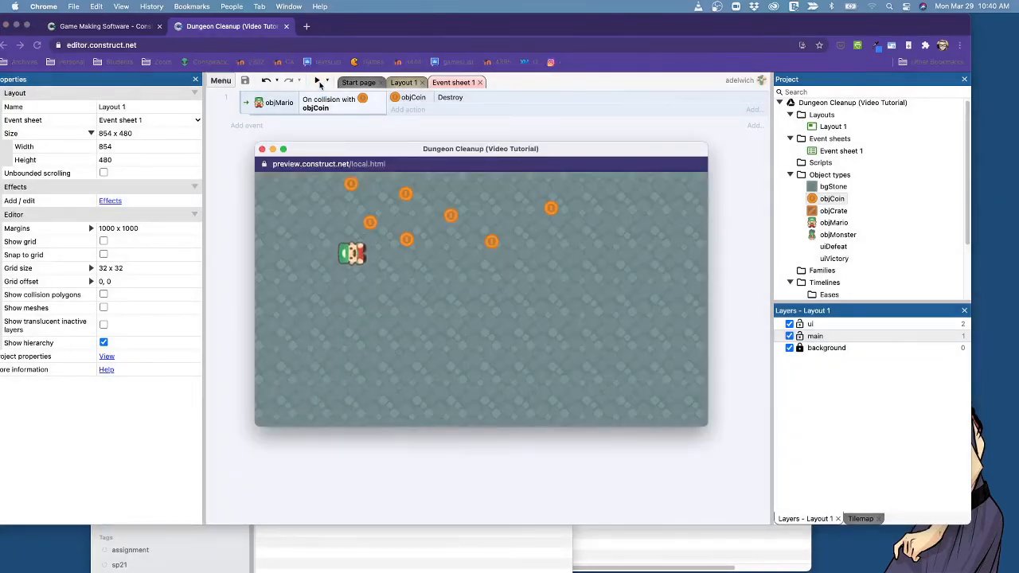
key("Right")
key("Left")
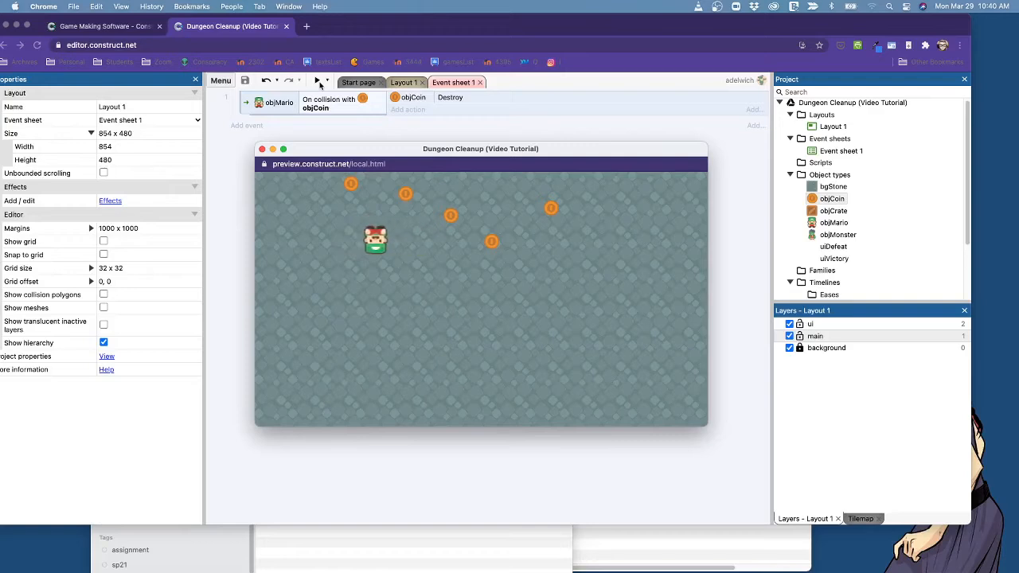
key("Up")
key("Right")
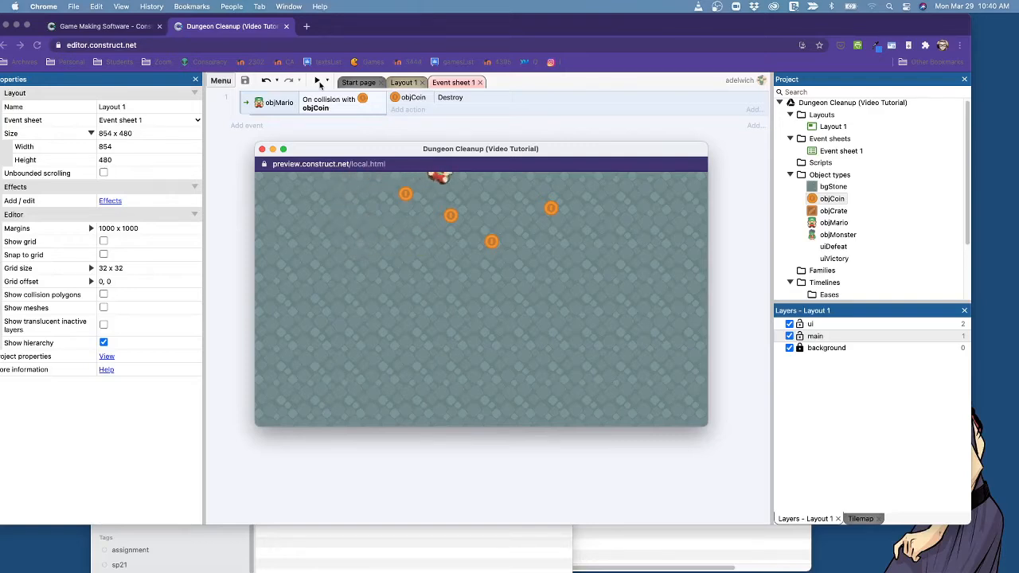
key("Down")
key("Right")
key("Up")
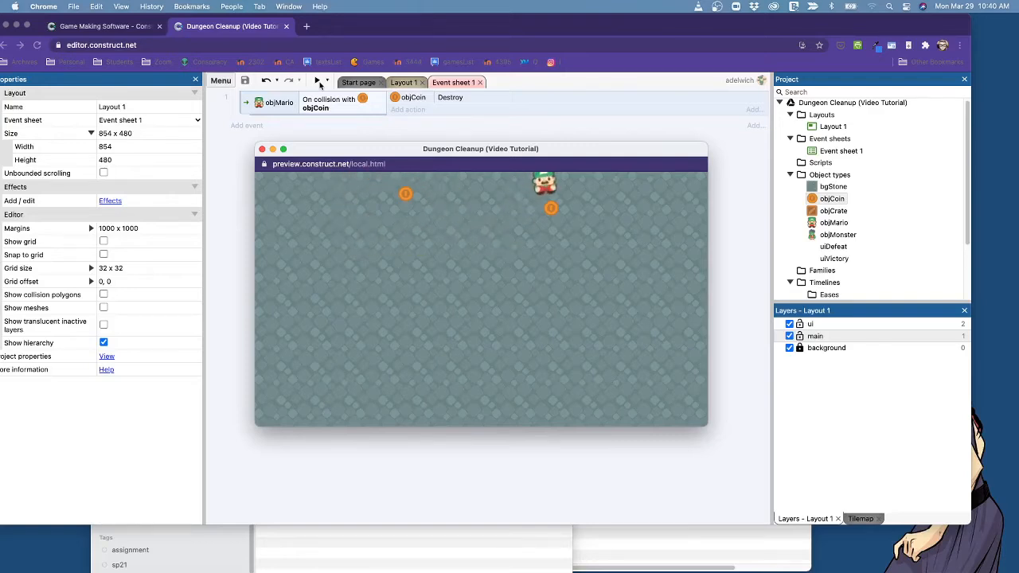
key("Right")
key("Down")
key("Left")
key("Up")
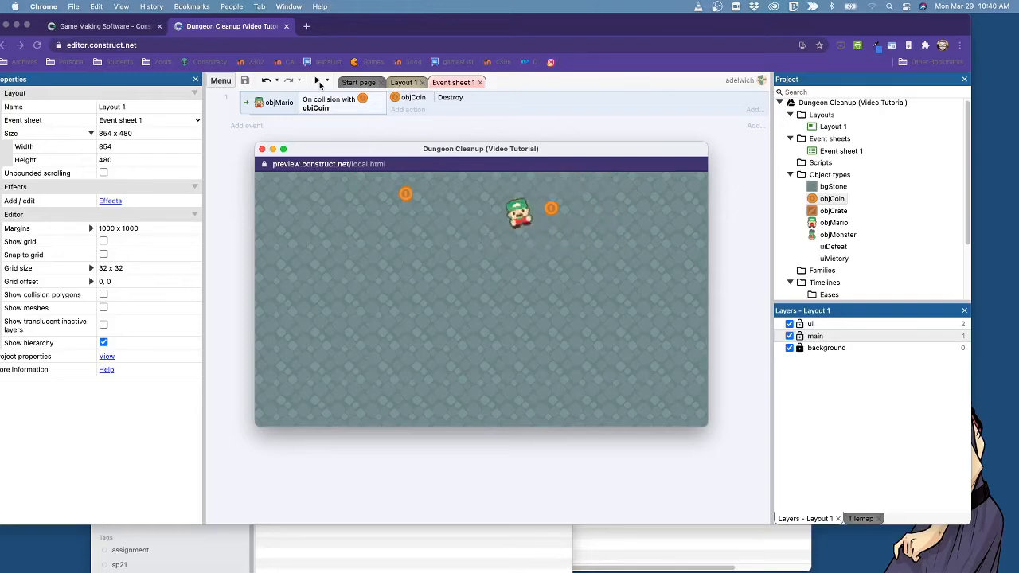
key("Right")
key("Left")
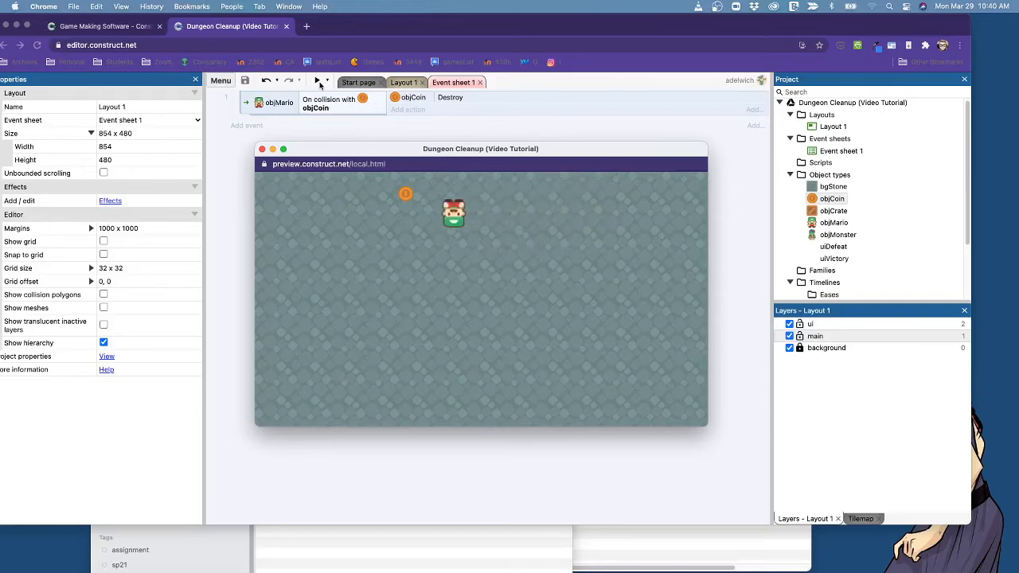
key("Down")
key("Left")
key("Up")
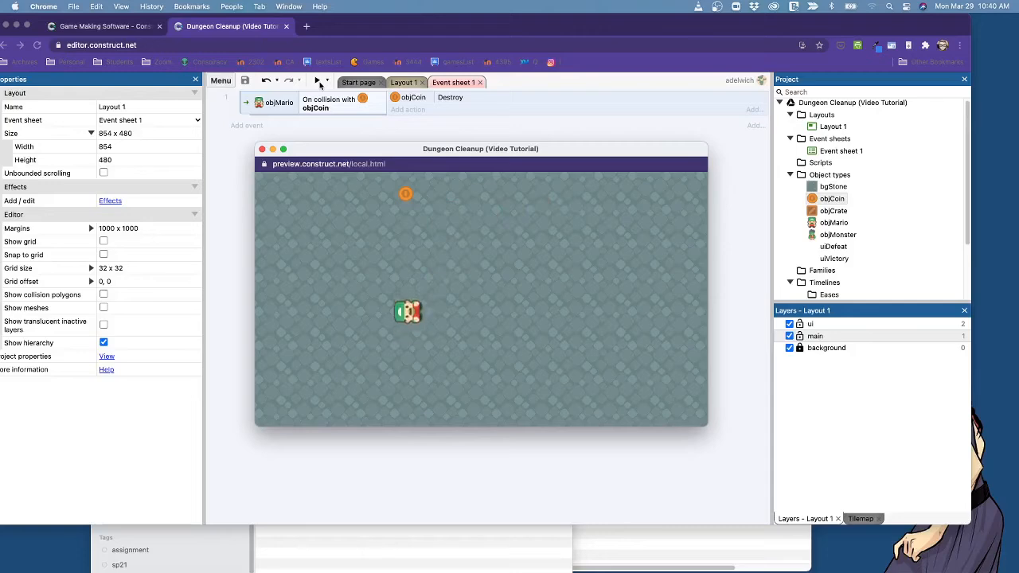
key("Down")
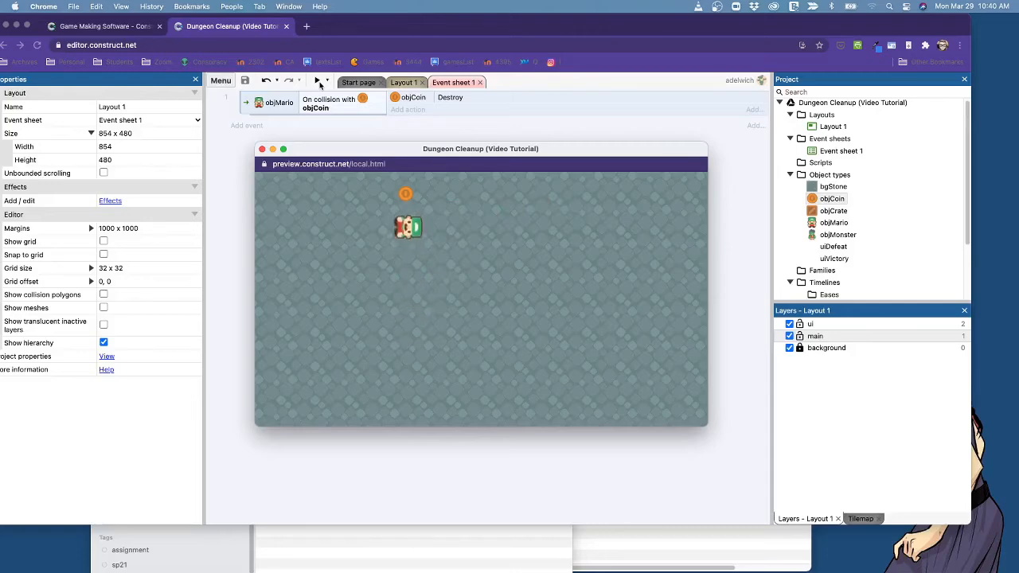
left_click(262, 149)
Set the Set angle option of objMario's 8Direction behavior to 90° intervals in Layout 1.
left_click(402, 85)
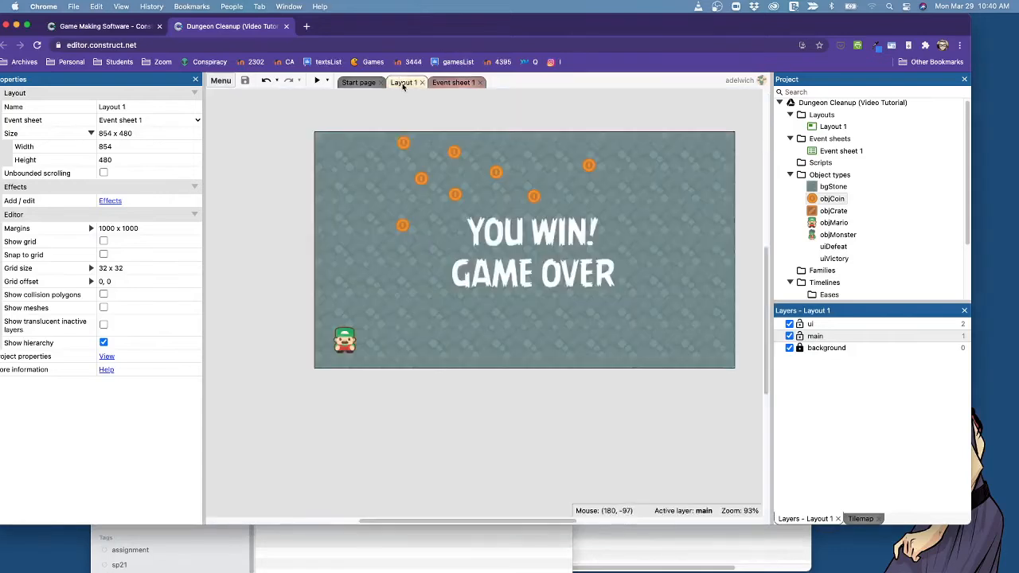
left_click(344, 348)
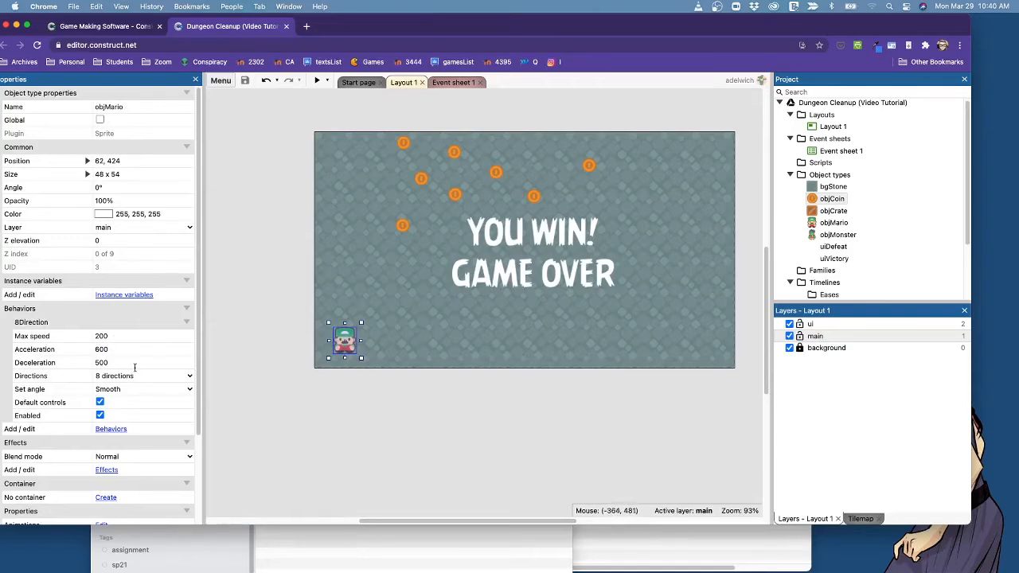
left_click(189, 379)
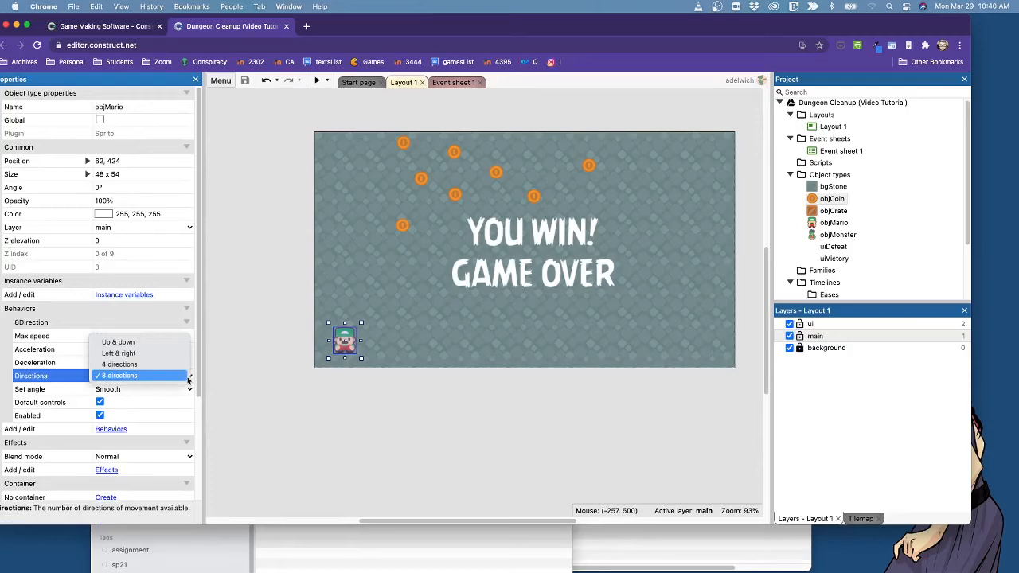
left_click(188, 378)
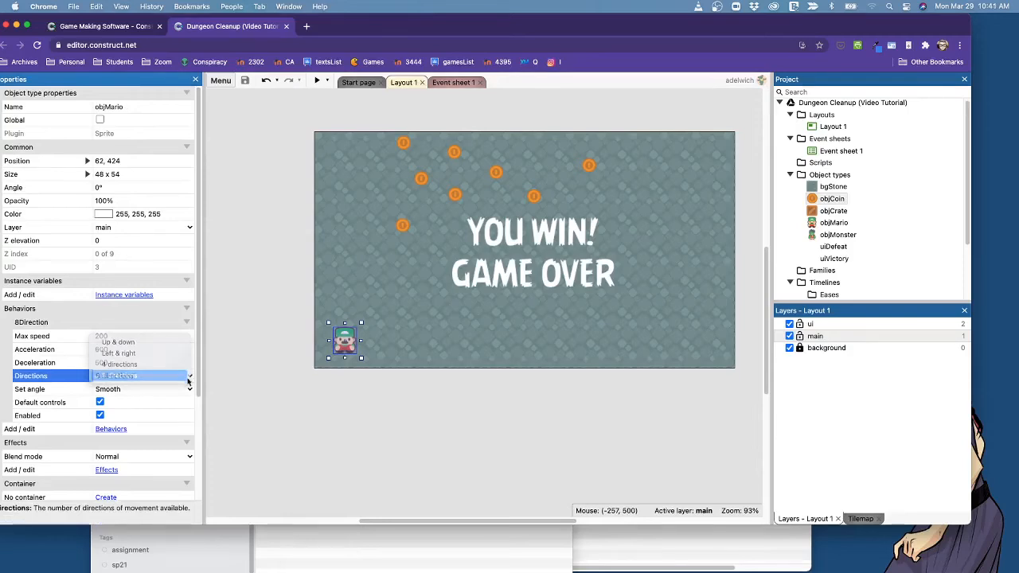
left_click(119, 389)
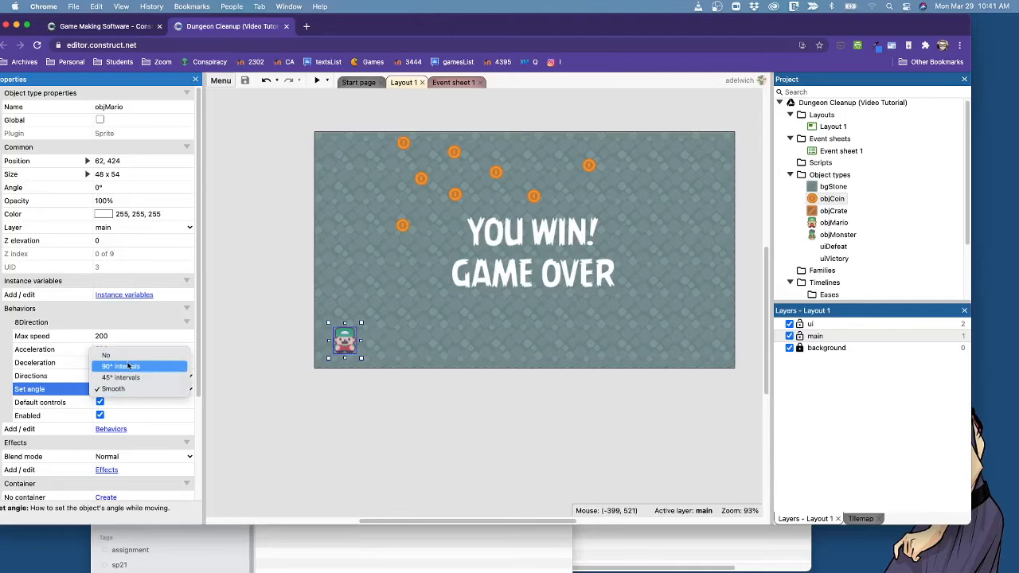
left_click(129, 366)
left_click(243, 430)
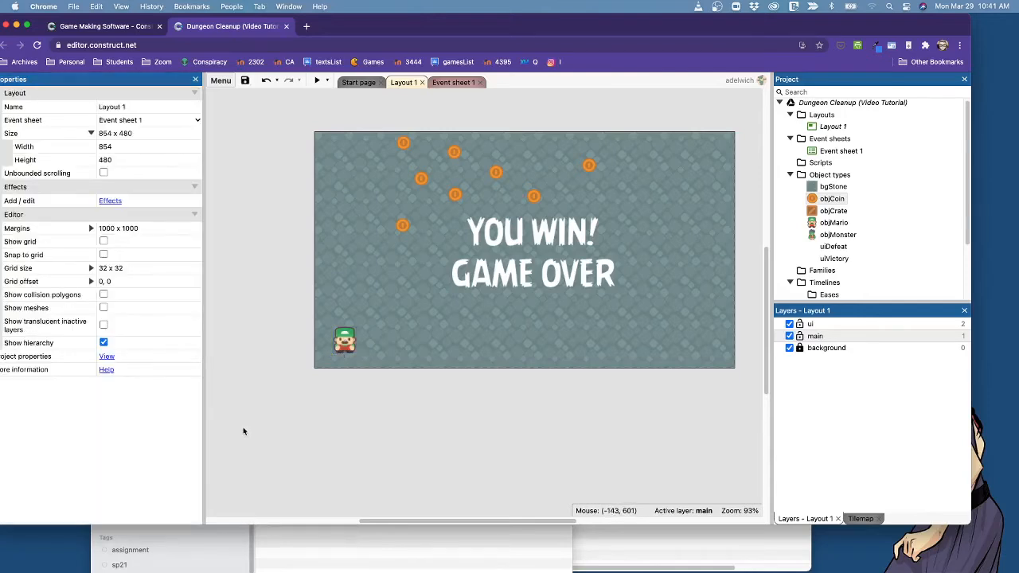
Preview the game again, moving Mario in all directions and through the coins to check his 90° turning, and close the preview.
left_click(317, 81)
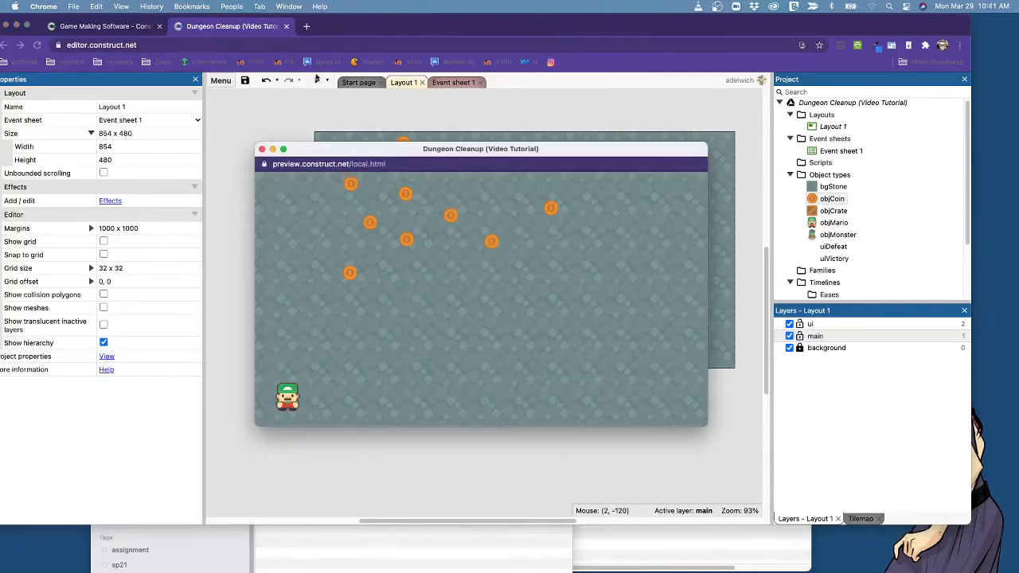
key("Right")
key("Up")
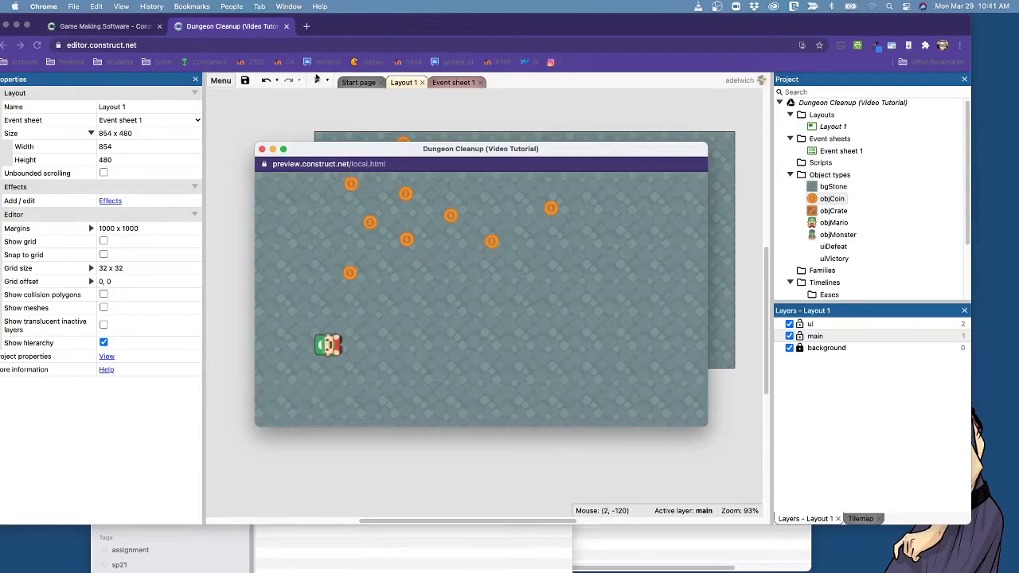
key("Right")
key("Down")
key("Left")
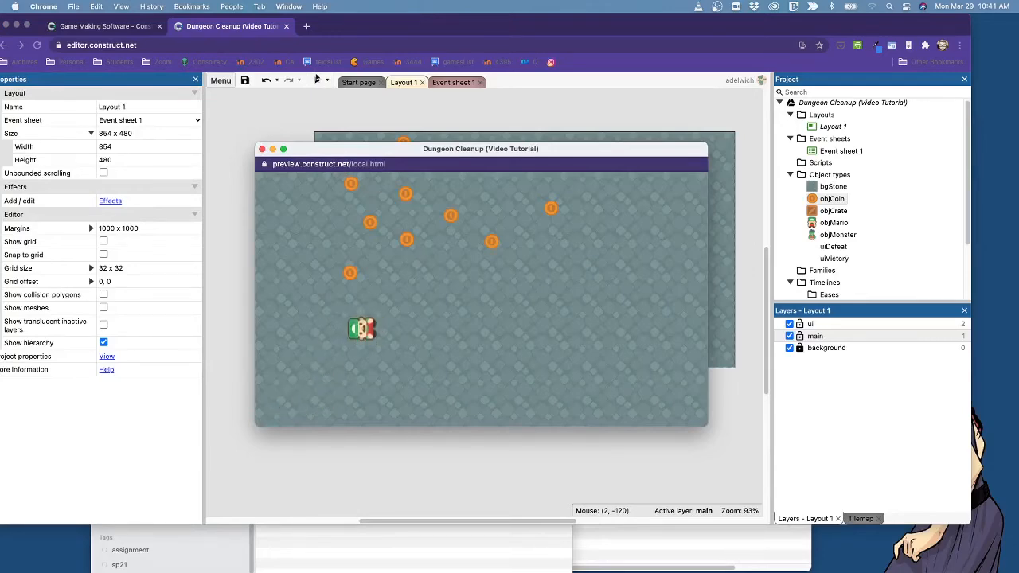
key("Up")
key("Left")
key("Up")
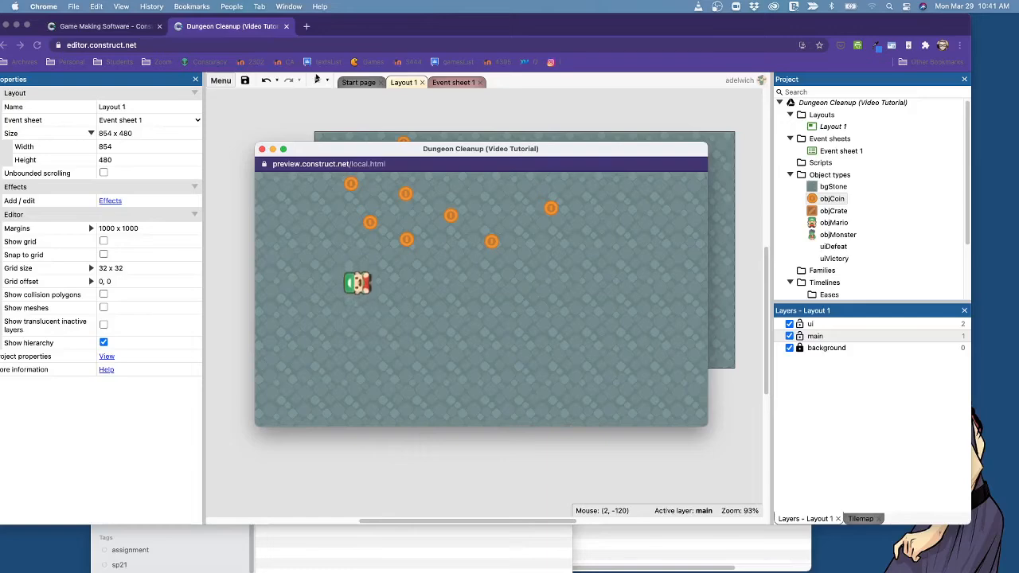
key("Up")
key("Right")
key("Down")
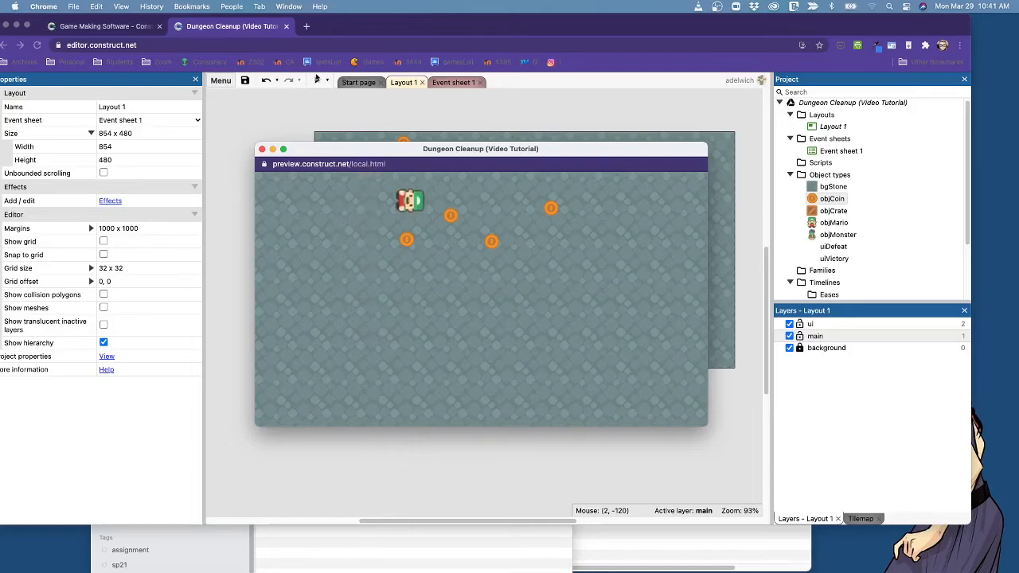
key("Right")
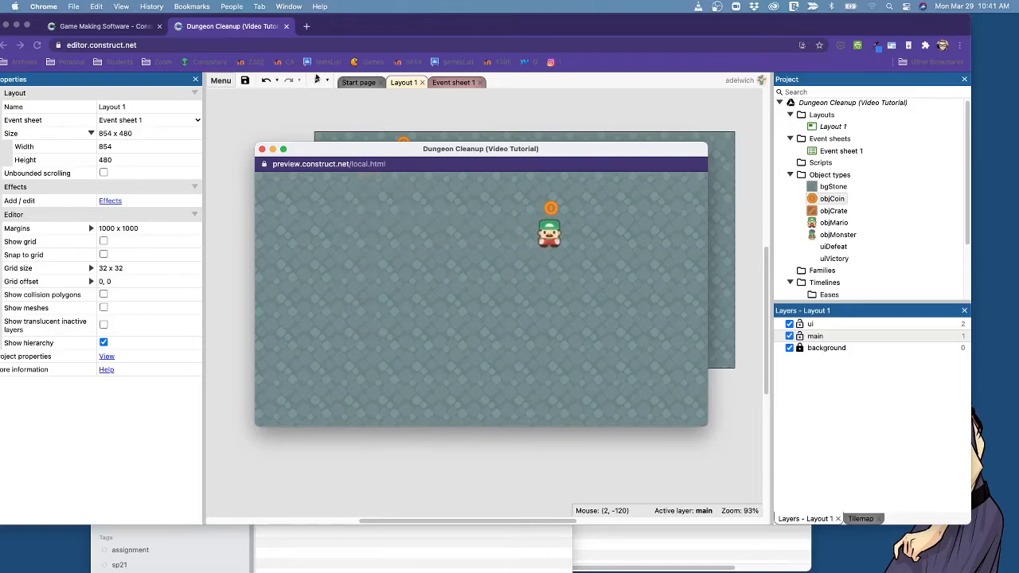
key("Up")
key("Right")
key("Down")
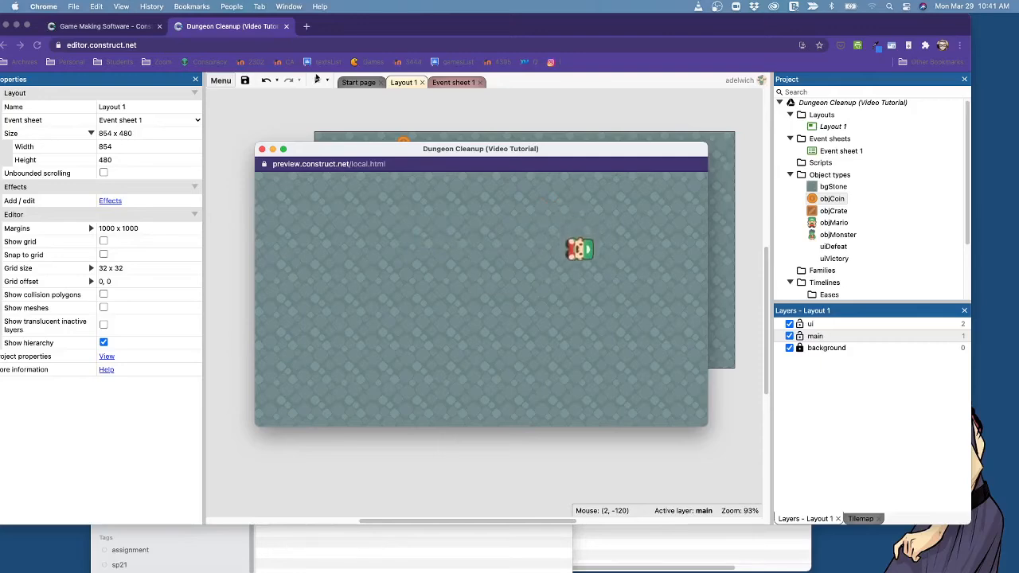
key("Left")
key("Down")
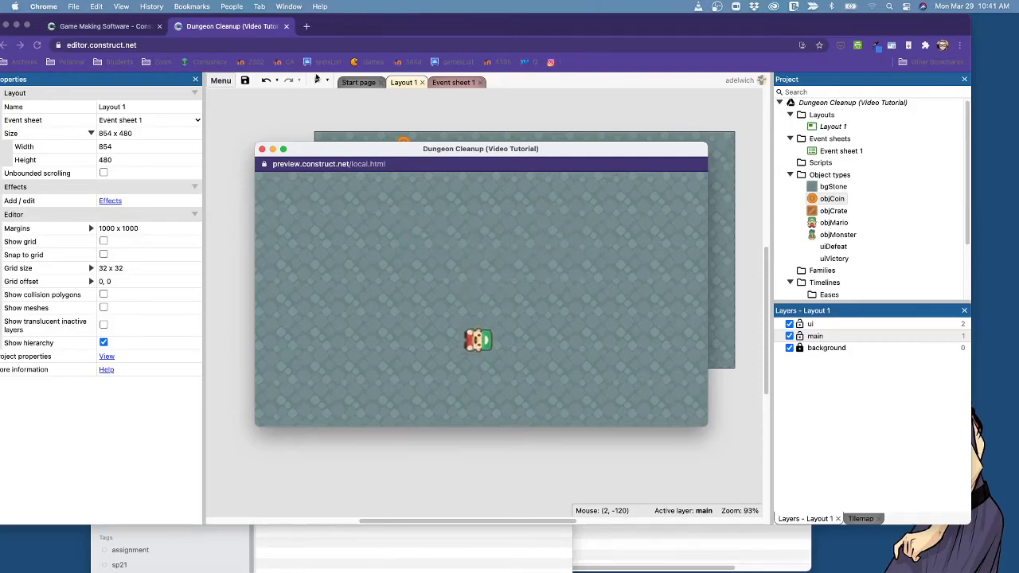
key("Left")
key("Left")
key("Up")
key("Right")
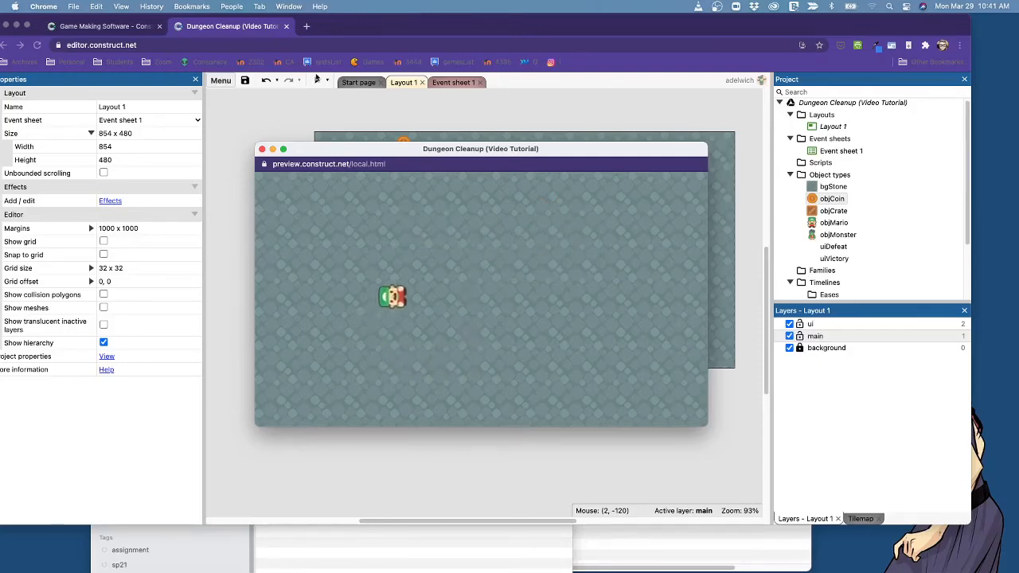
key("Down")
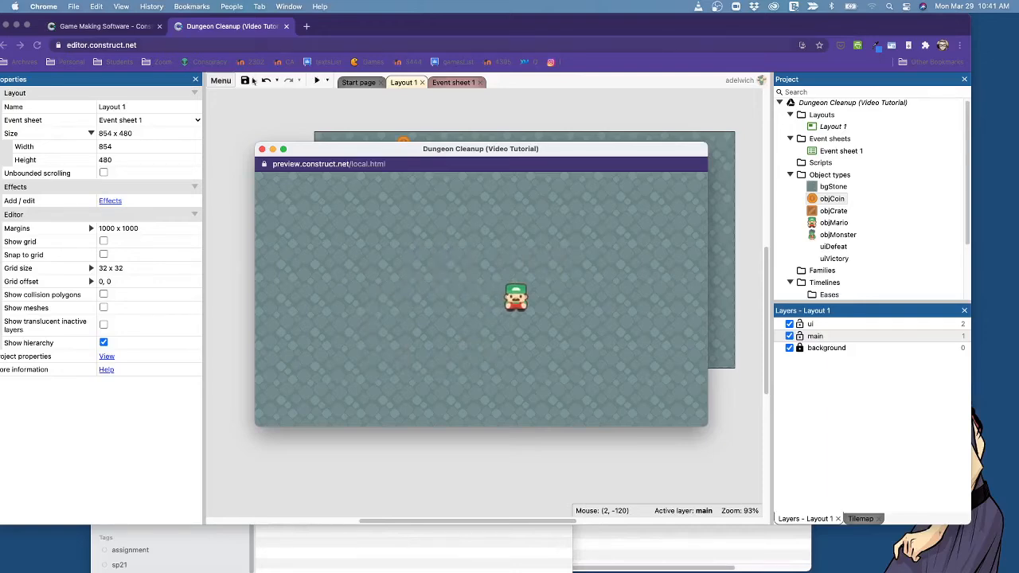
left_click(262, 149)
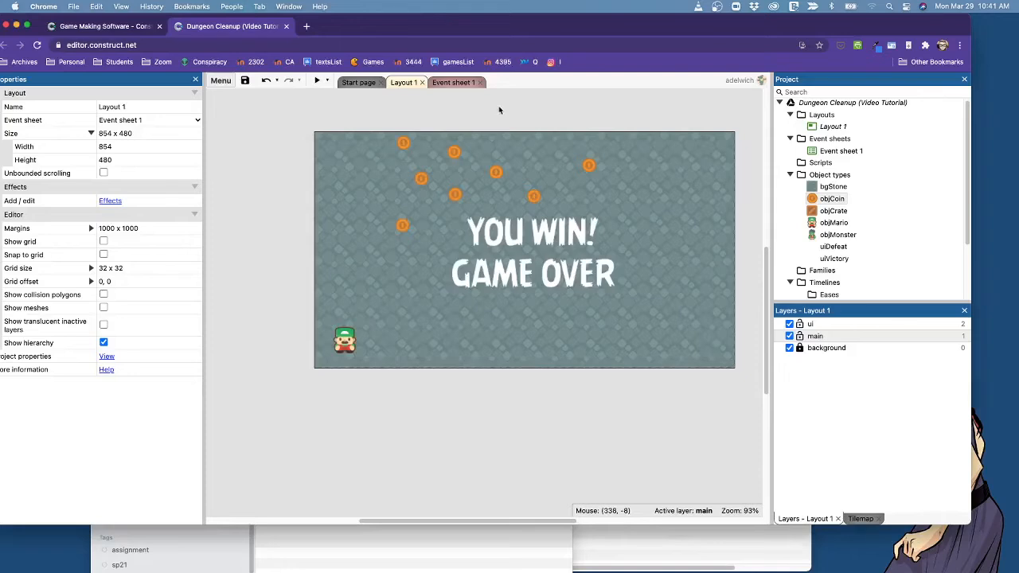
Start a new event in Event sheet 1 using the System condition Compare two values.
left_click(453, 82)
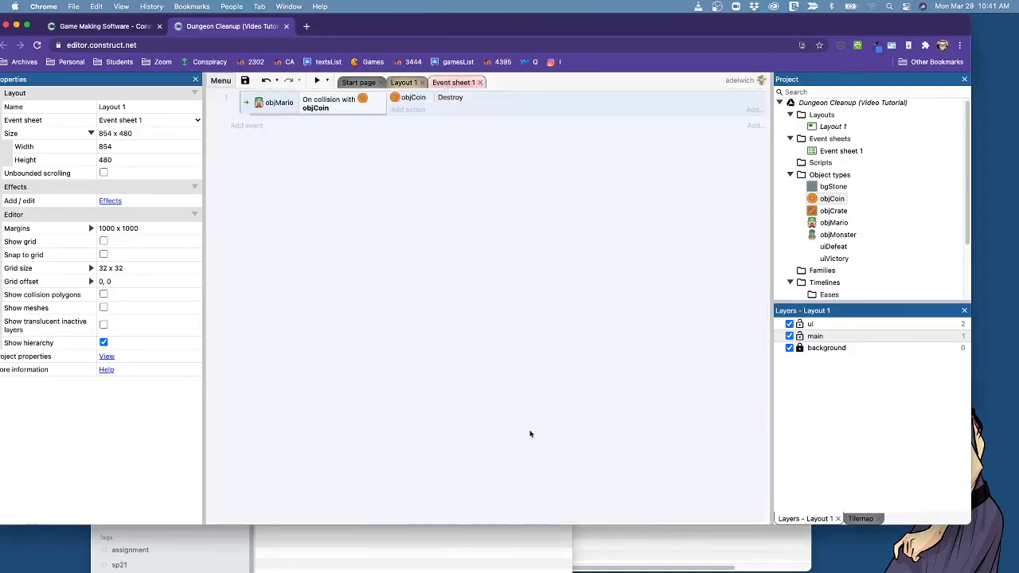
left_click(248, 125)
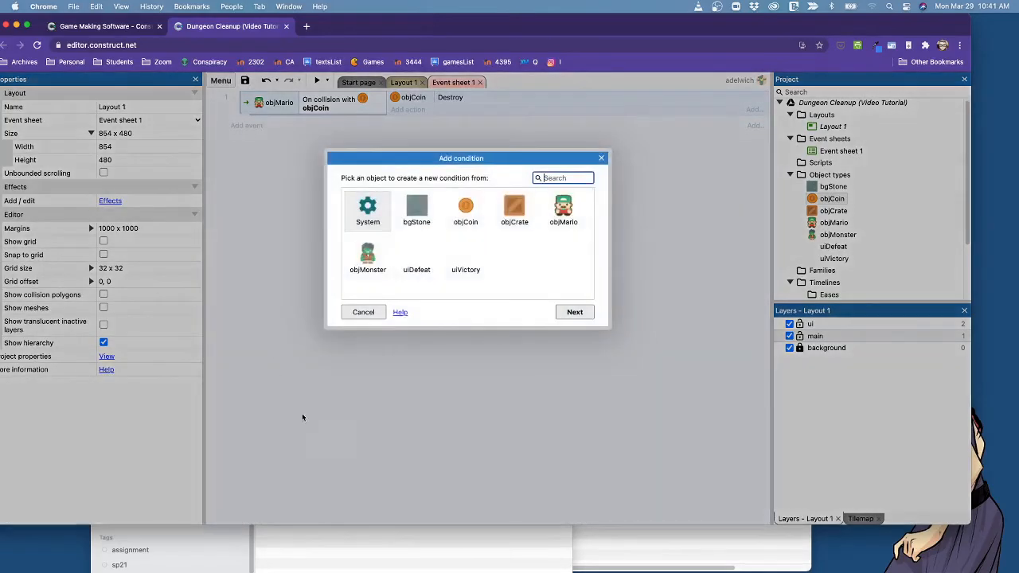
left_click(426, 219)
left_click(466, 214)
left_click(514, 211)
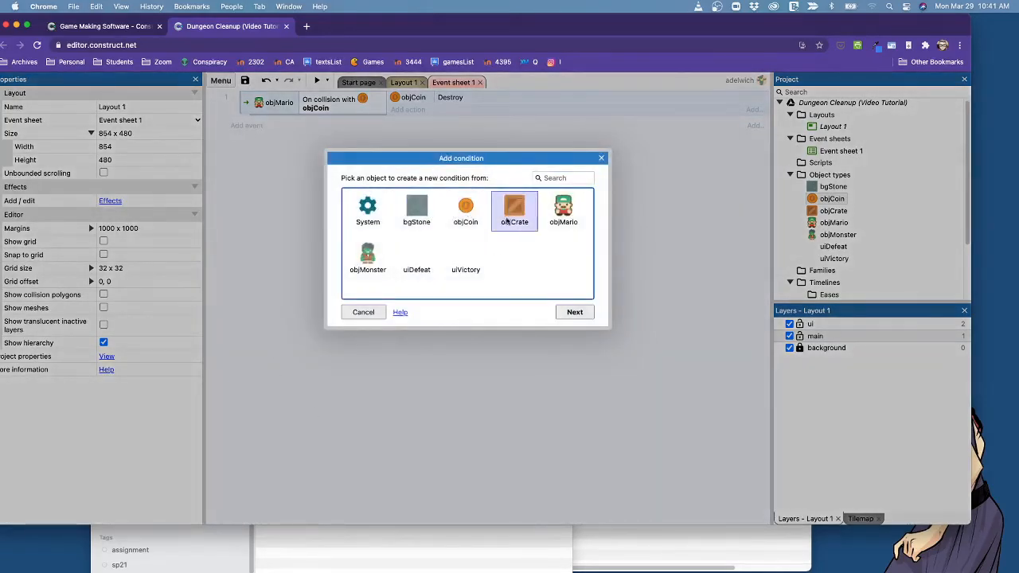
left_click(562, 212)
left_click(384, 226)
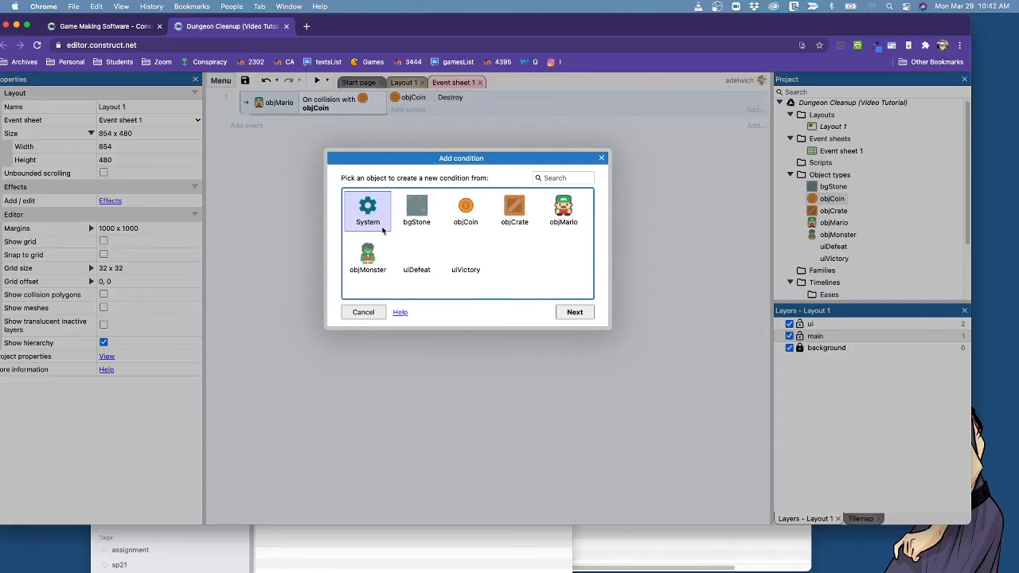
double_click(372, 224)
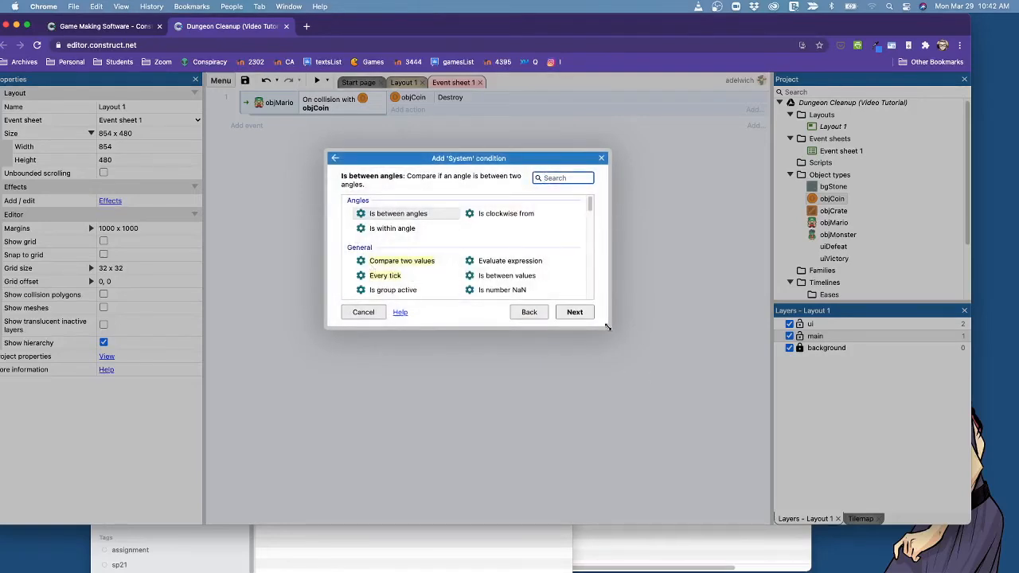
left_click_drag(609, 327, 767, 474)
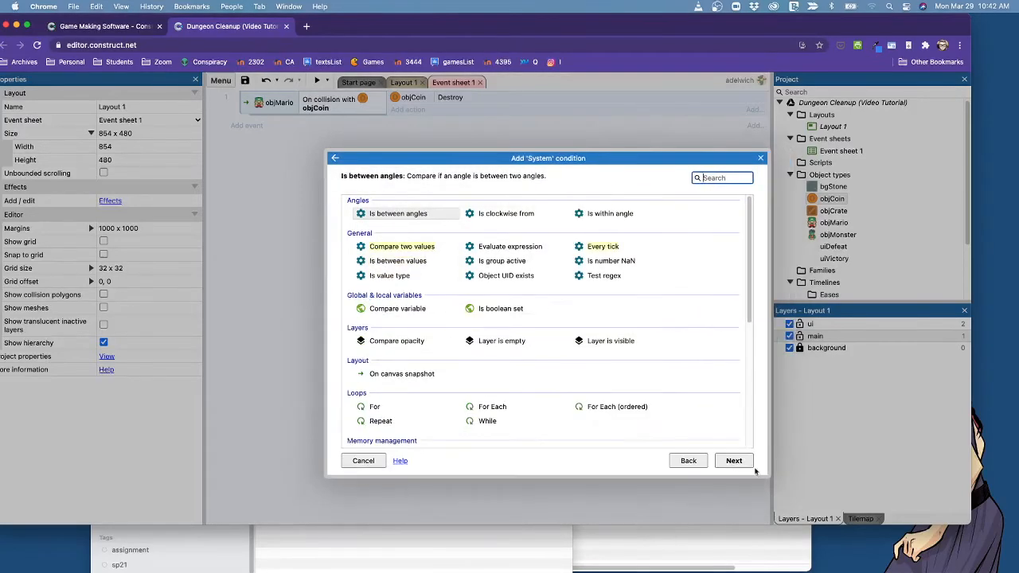
left_click(406, 251)
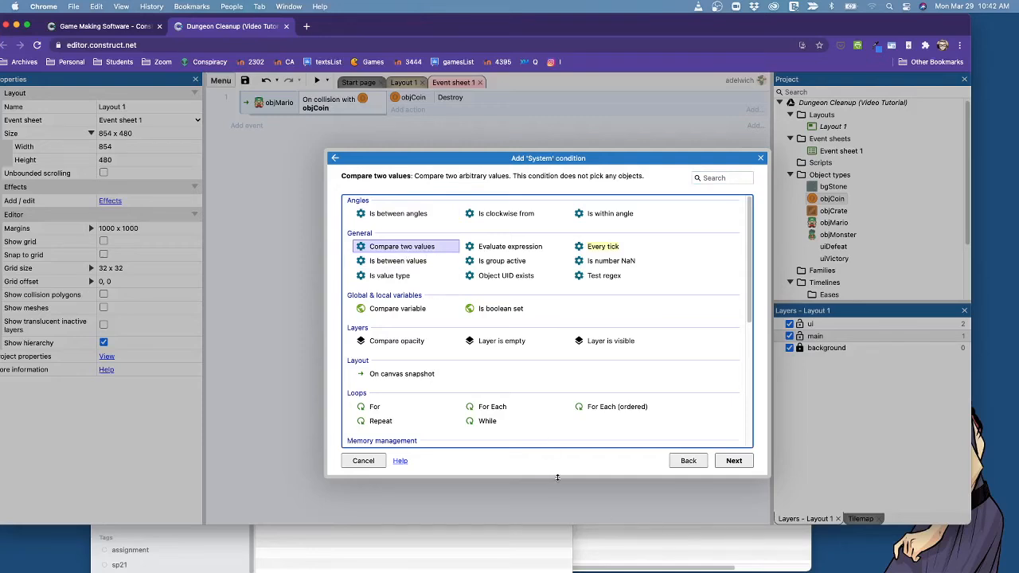
left_click(734, 461)
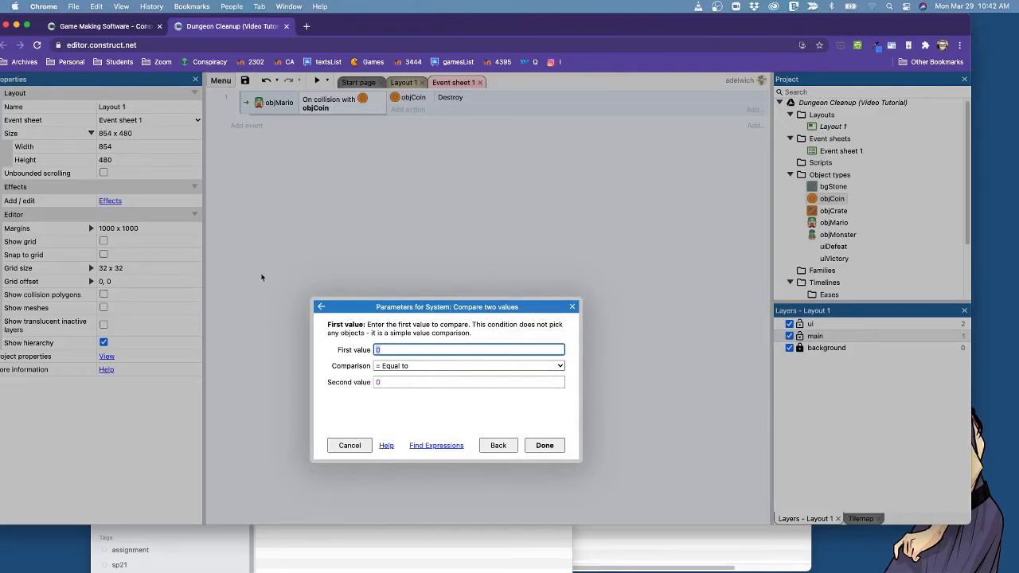
left_click(414, 411)
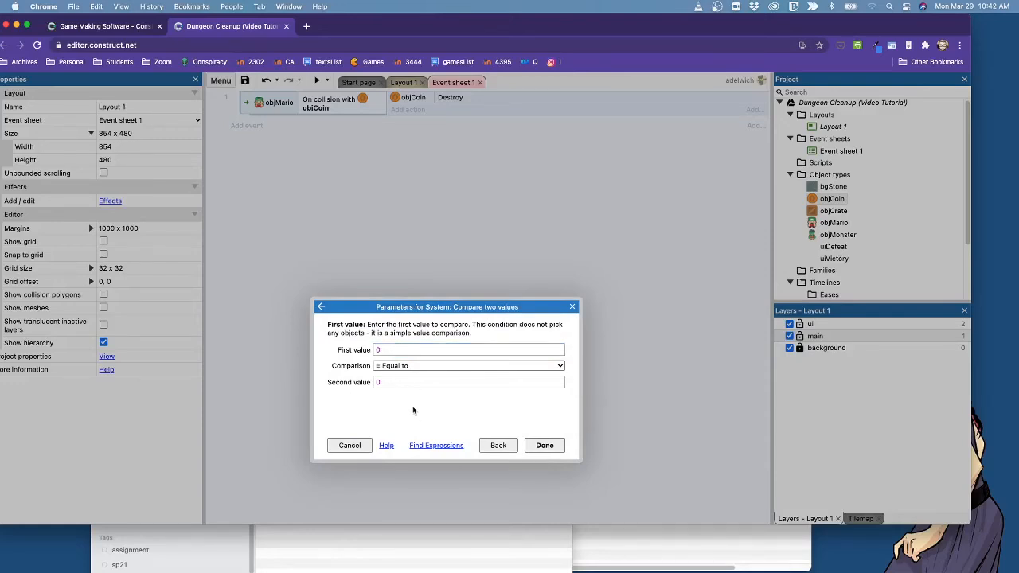
left_click(374, 350)
double_click(377, 350)
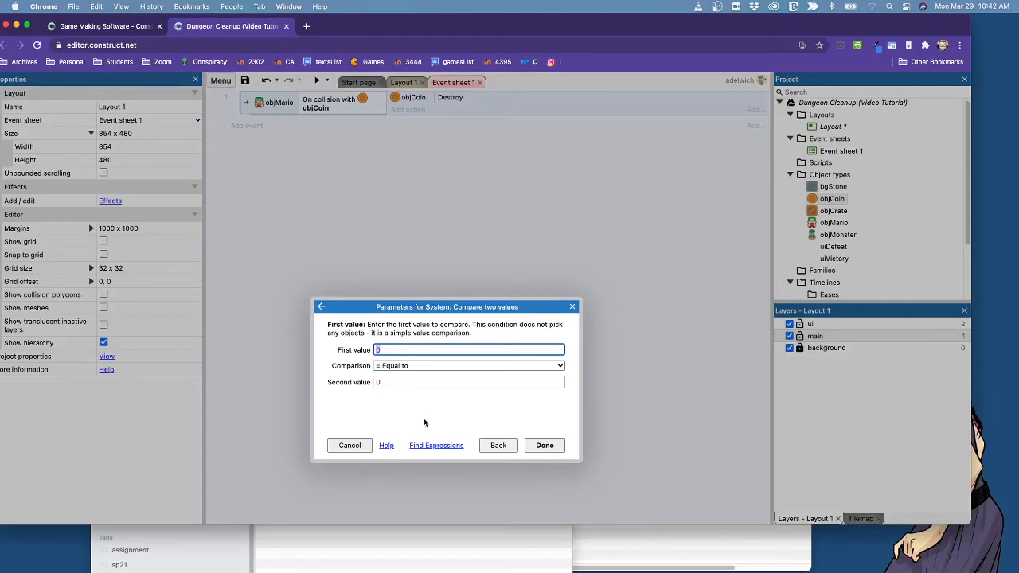
type("imageloadingprogress tan")
key("BackSpace")
key("BackSpace")
key("BackSpace")
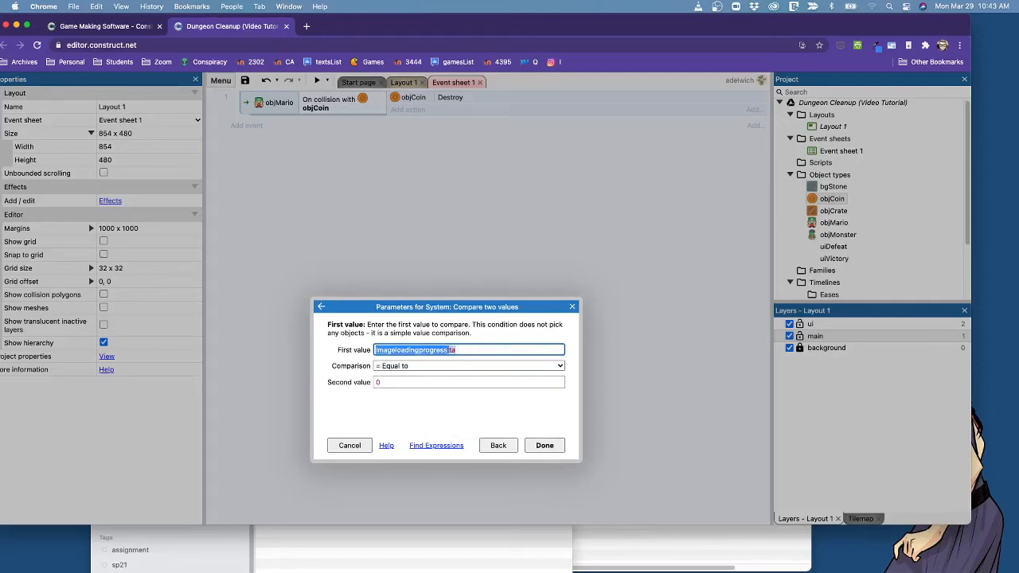
type("newline objCoin")
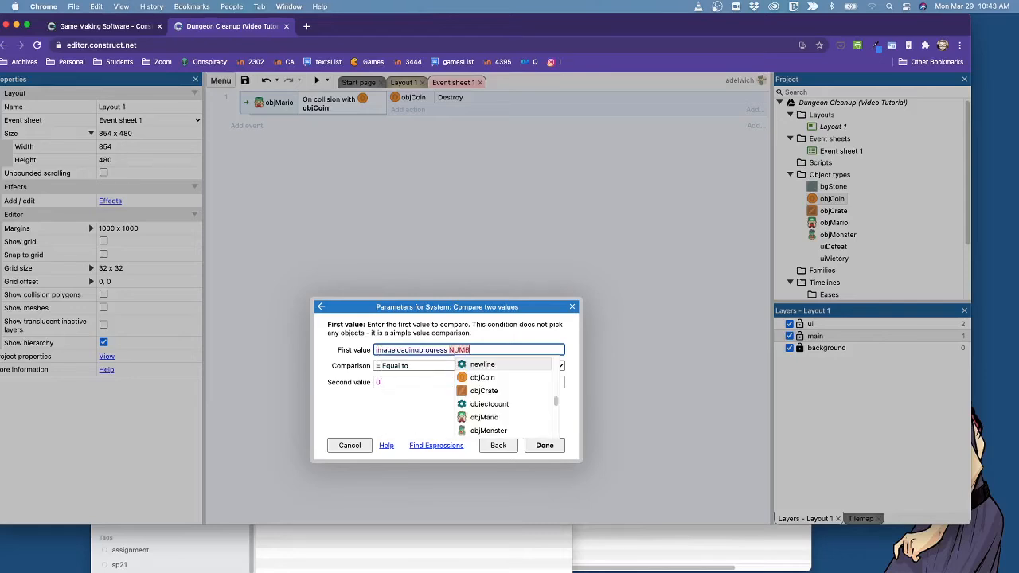
key("super+a")
key("BackSpace")
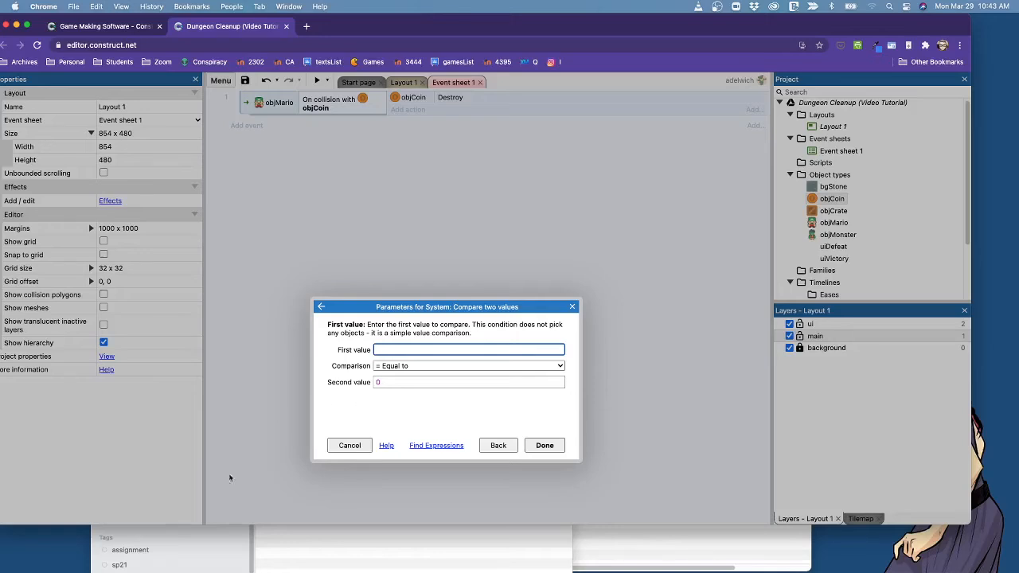
Open the expressions dictionary for the first value and list the expressions available for objCoin.
left_click(436, 447)
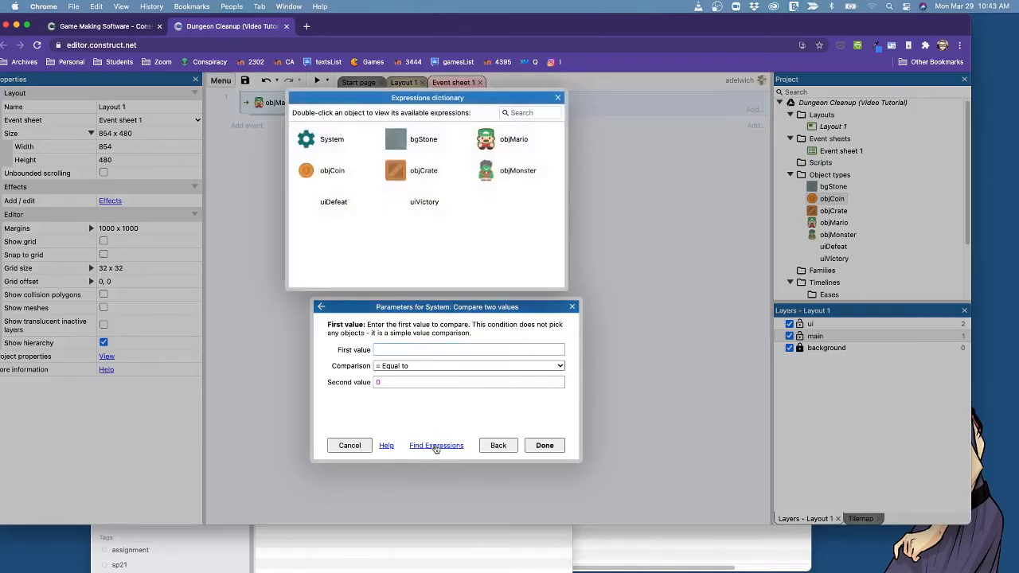
left_click_drag(478, 99, 505, 94)
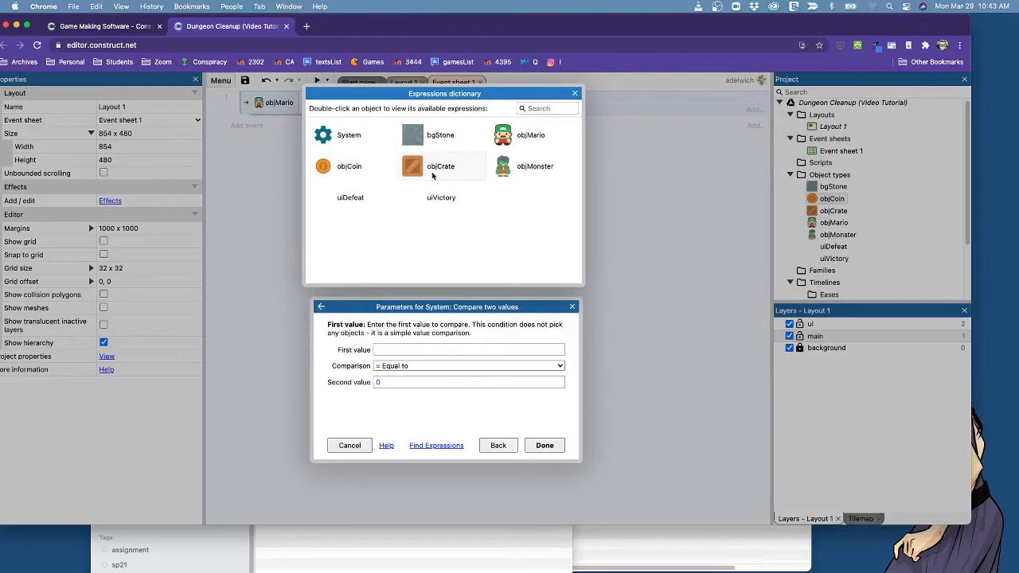
left_click(347, 169)
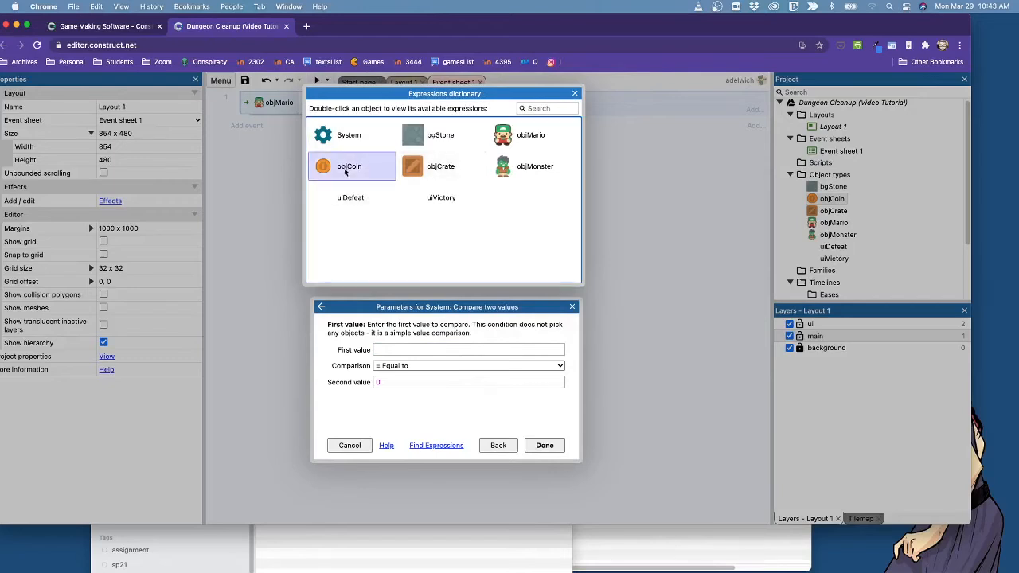
double_click(344, 165)
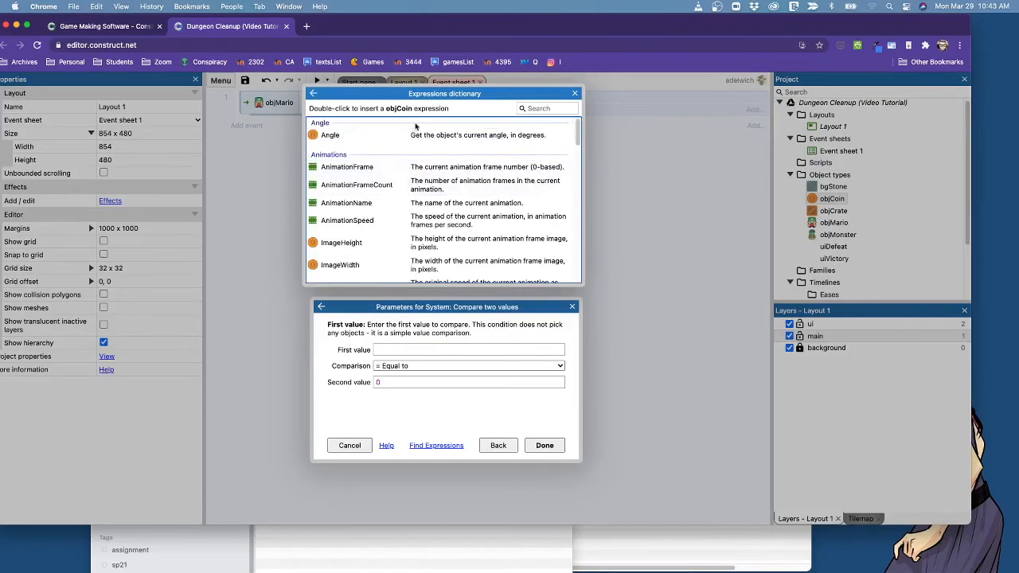
Look through the objCoin expressions for one that gives the number of coin instances.
scroll(467, 213, "down", 1)
scroll(467, 214, "down", 5)
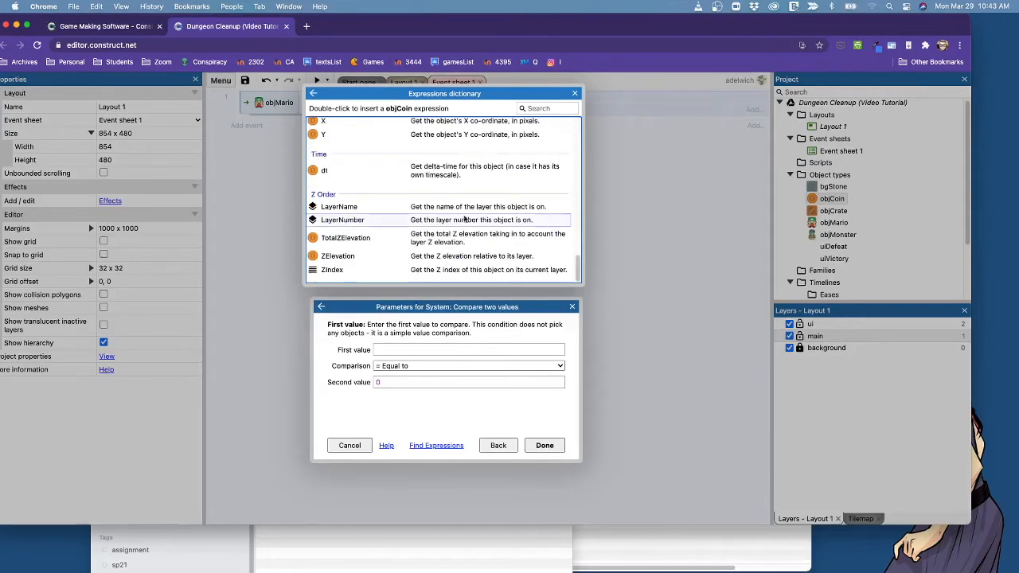
scroll(423, 237, "up", 6)
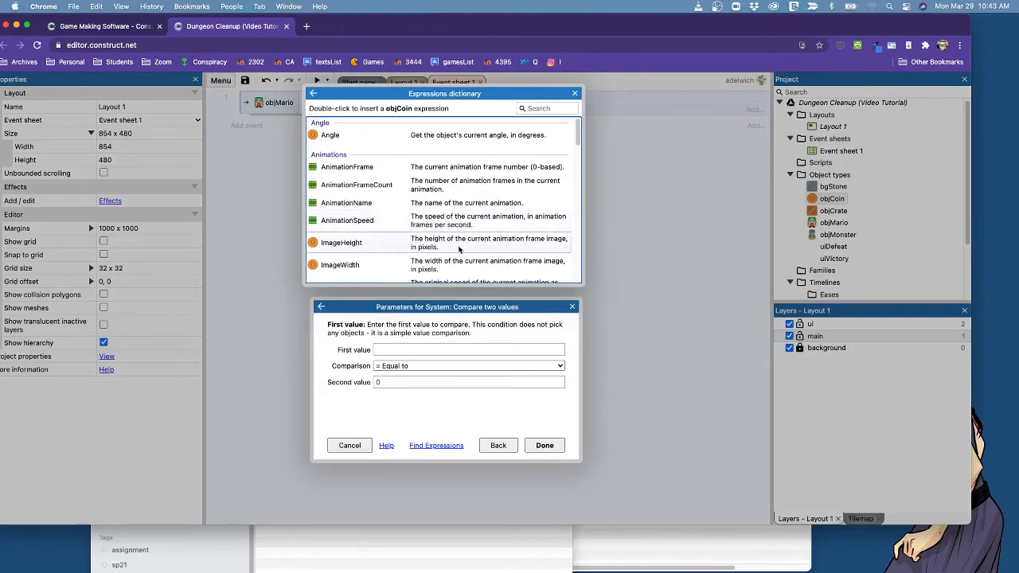
scroll(451, 243, "down", 5)
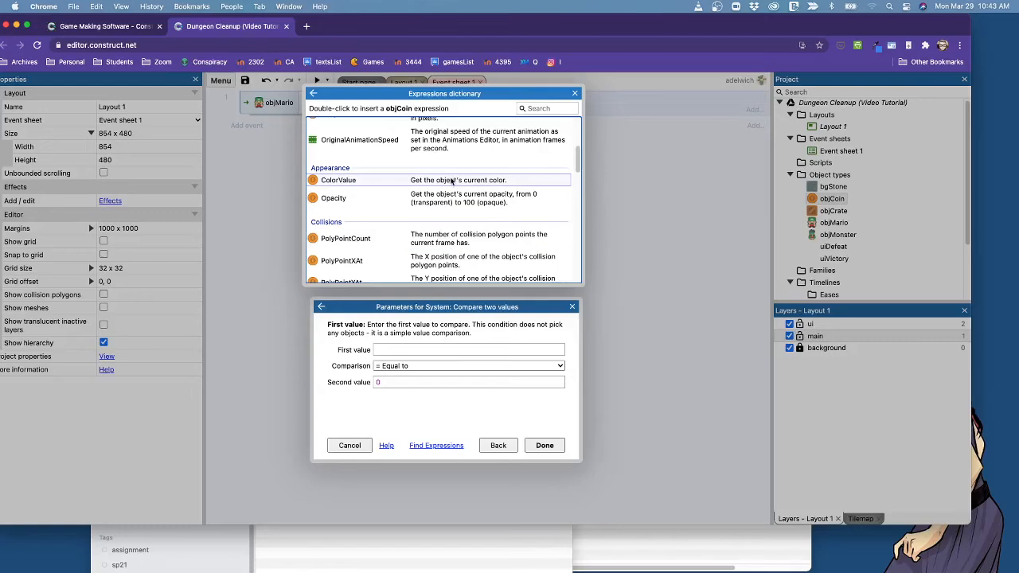
scroll(452, 182, "down", 1)
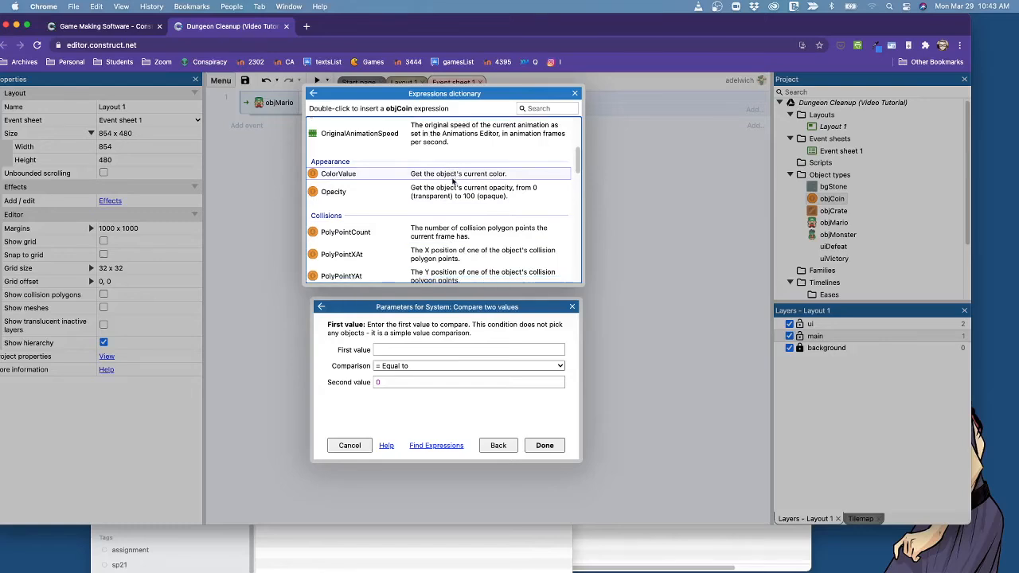
left_click(479, 199)
scroll(479, 200, "down", 10)
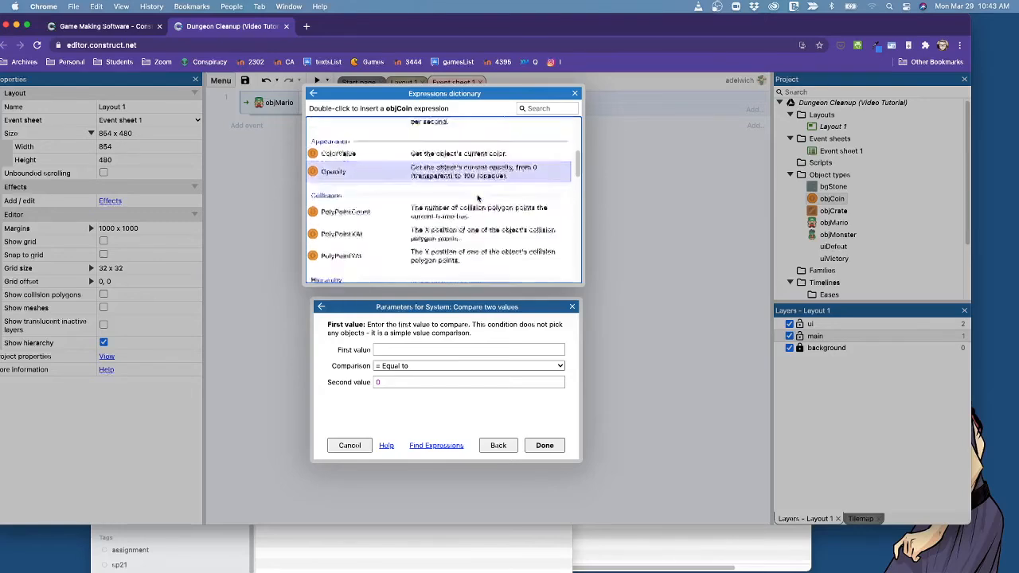
scroll(479, 199, "down", 8)
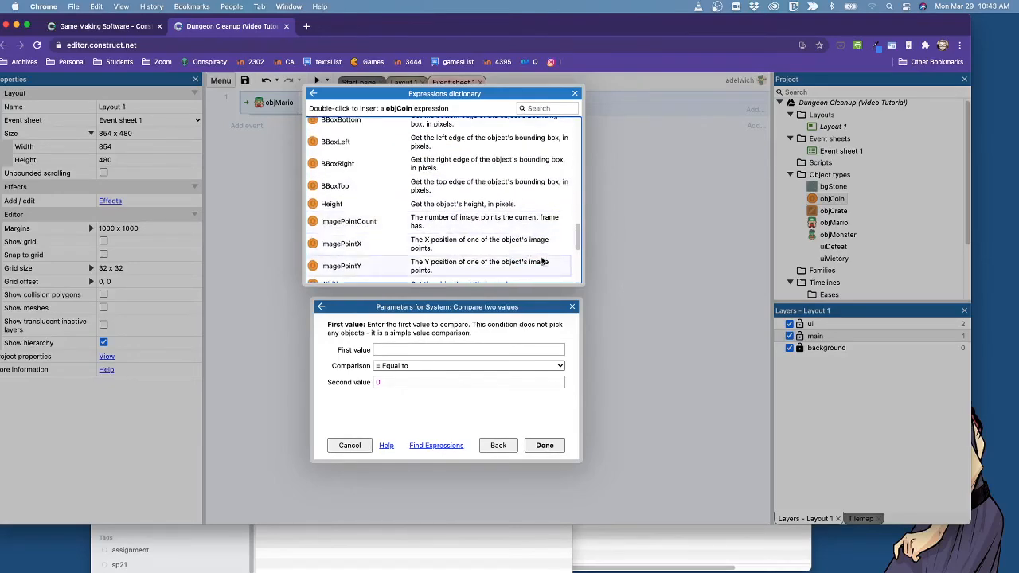
scroll(543, 267, "up", 20)
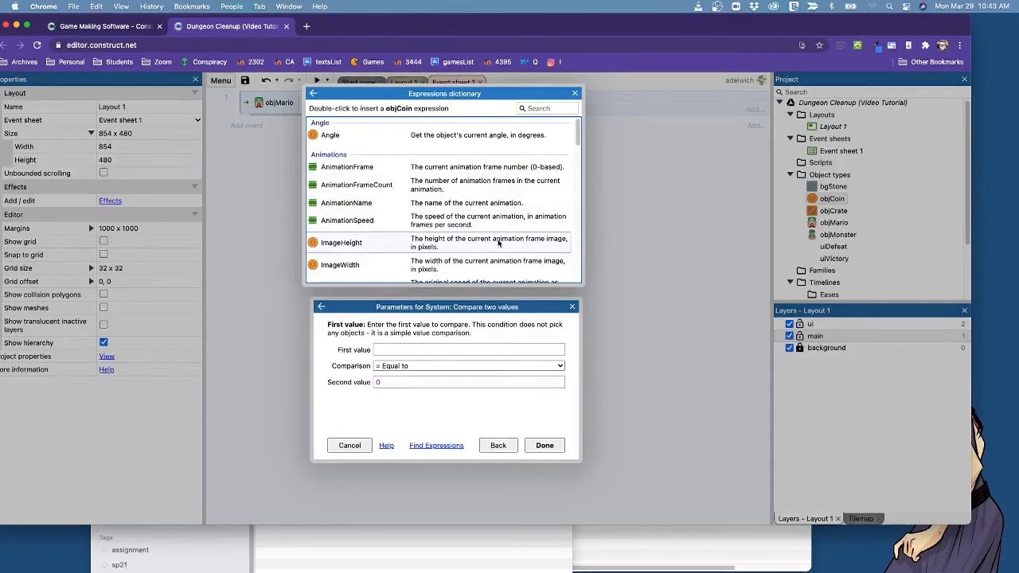
Insert objCoin's Count expression as the first value and complete the condition objCoin.Count = 0.
scroll(478, 191, "down", 1)
scroll(471, 176, "down", 5)
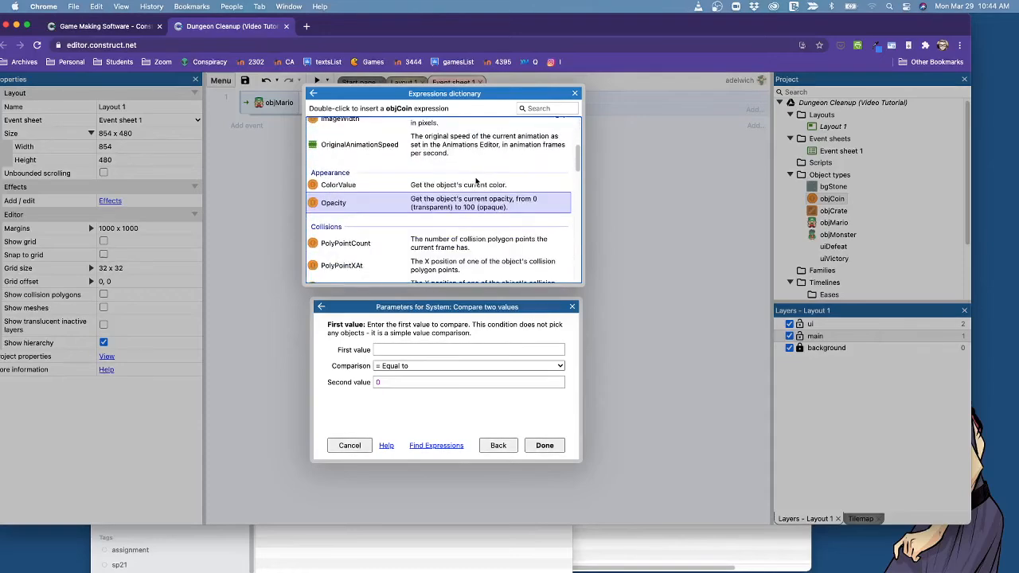
scroll(476, 191, "down", 5)
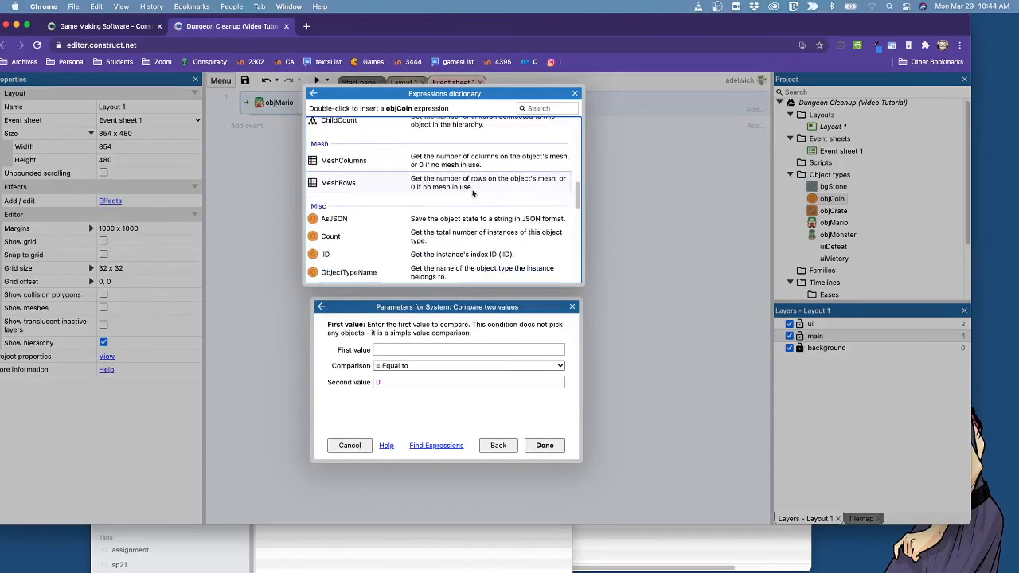
left_click(318, 245)
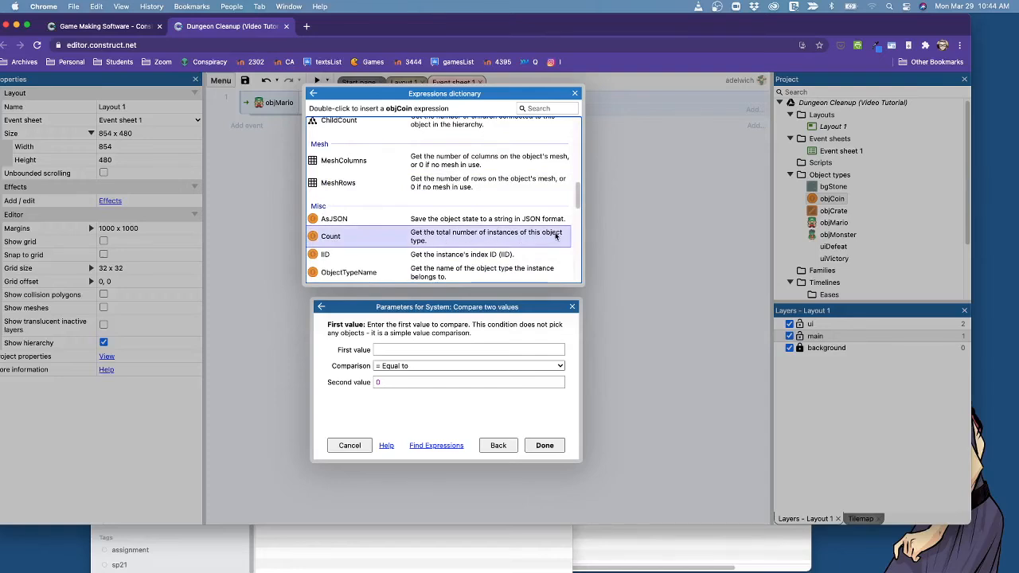
double_click(333, 238)
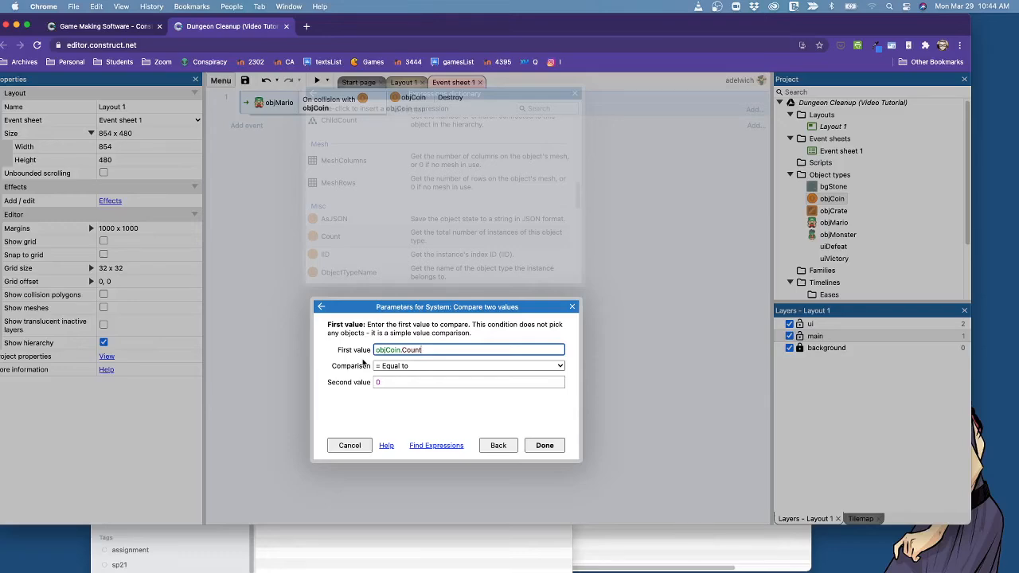
left_click(545, 445)
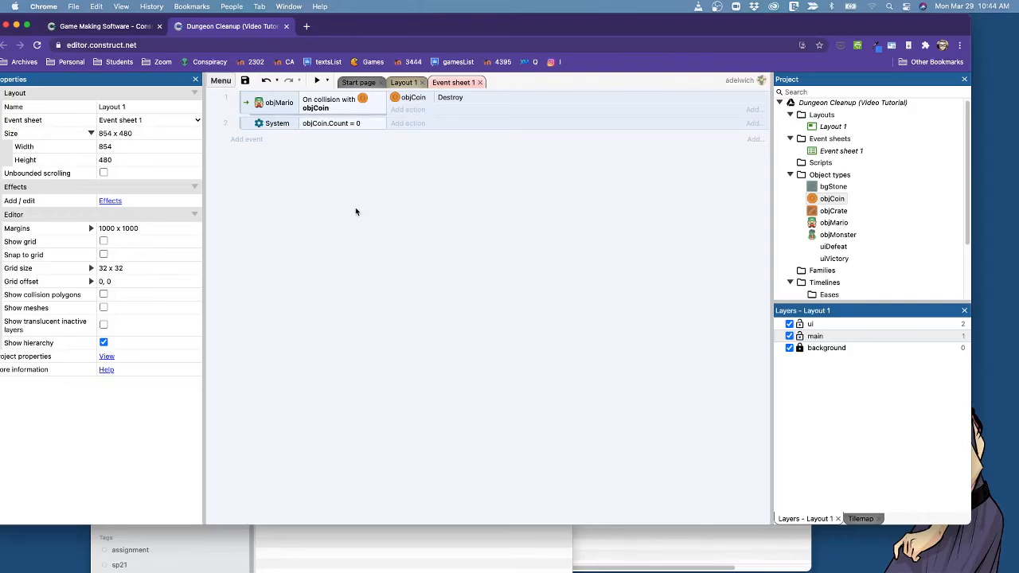
left_click(408, 124)
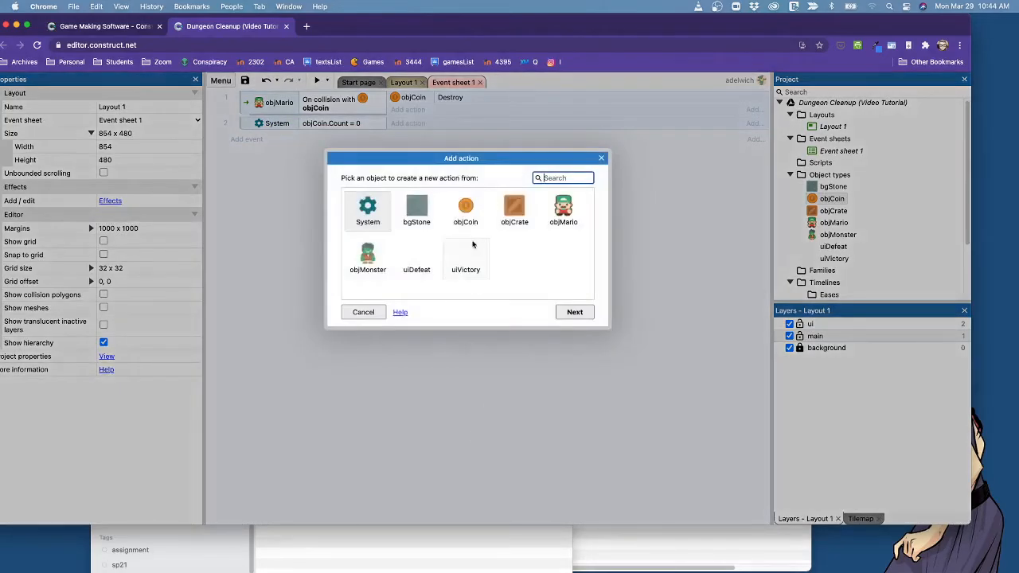
left_click(467, 269)
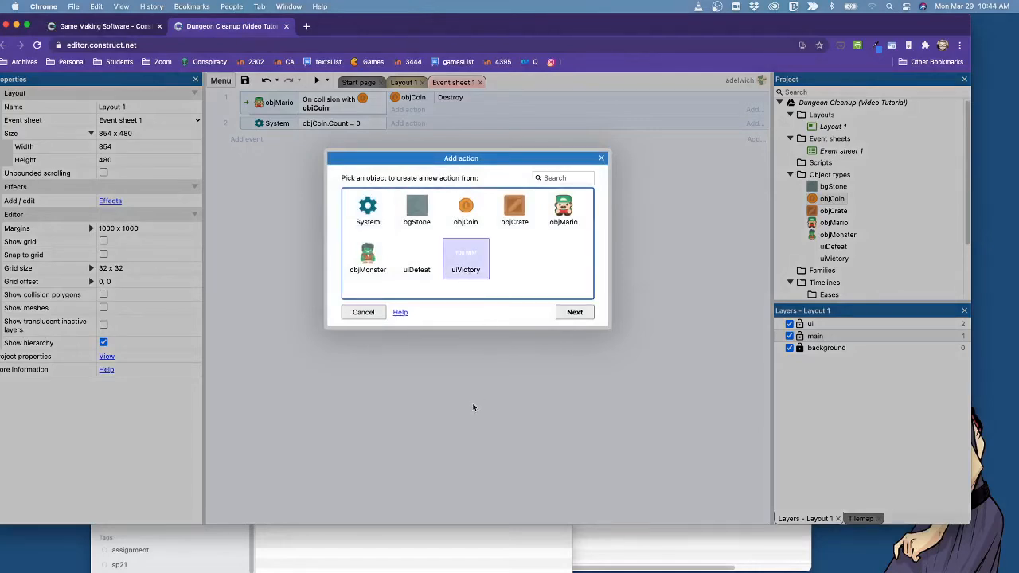
left_click(359, 312)
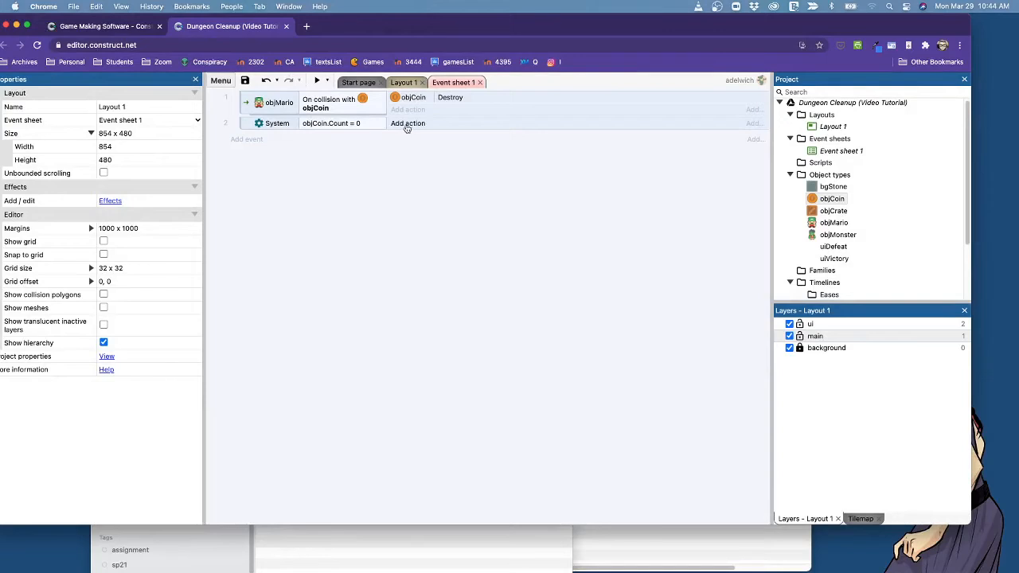
Add a uiVictory Set visible action with visibility set to Visible to the objCoin.Count = 0 event.
left_click(408, 124)
left_click(458, 252)
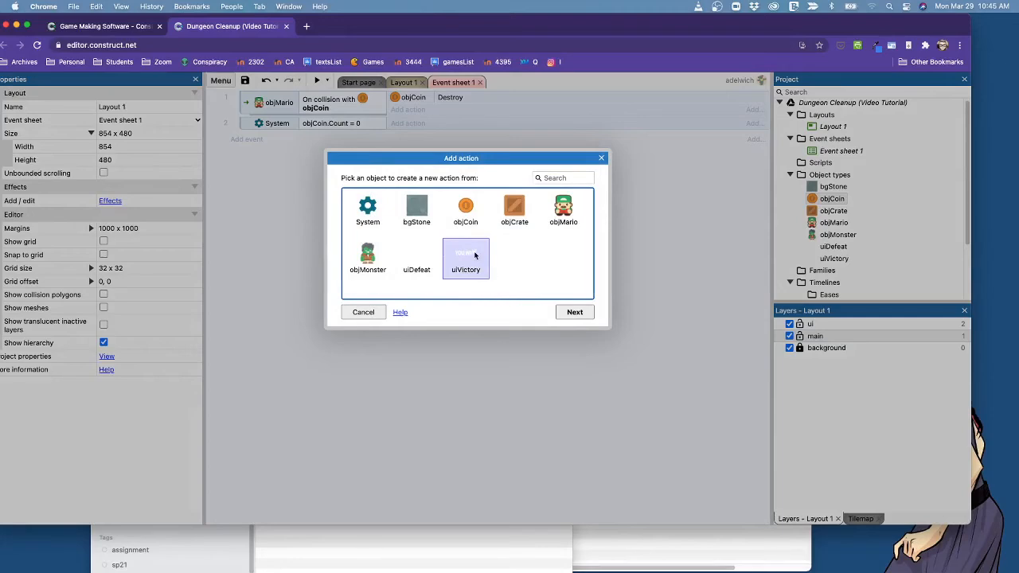
double_click(475, 255)
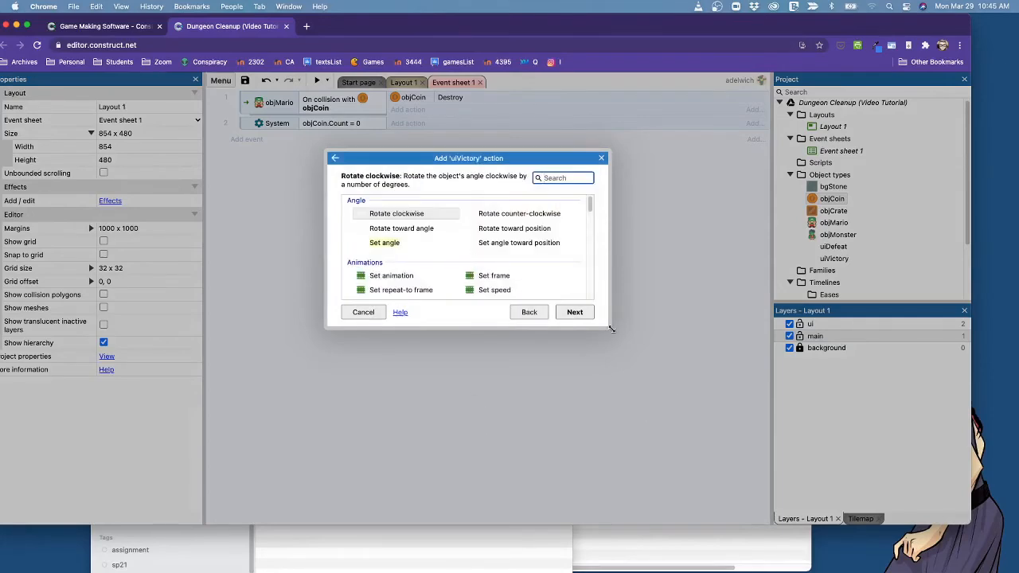
left_click_drag(611, 327, 704, 569)
scroll(584, 384, "down", 3)
scroll(584, 387, "up", 3)
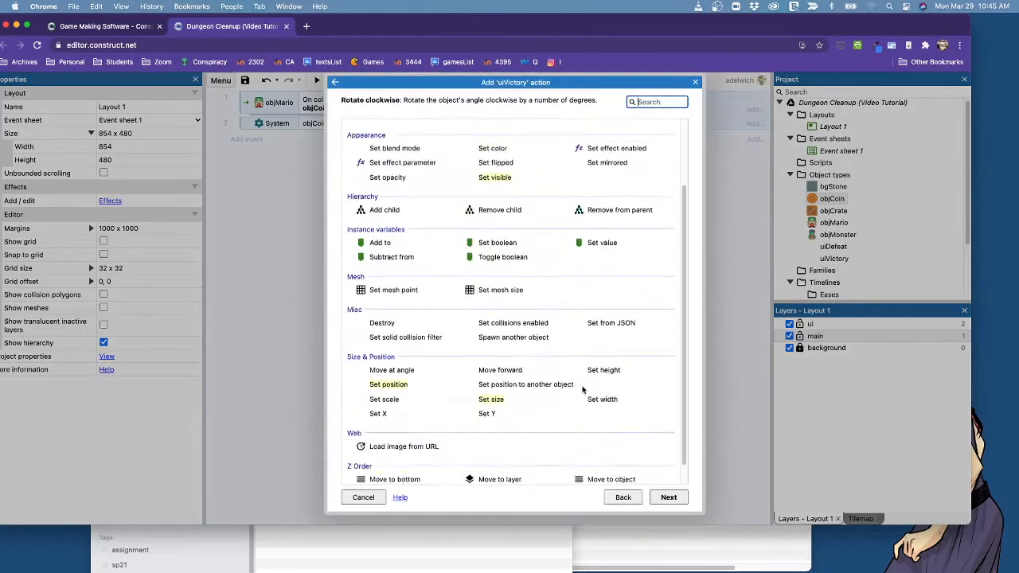
left_click(502, 263)
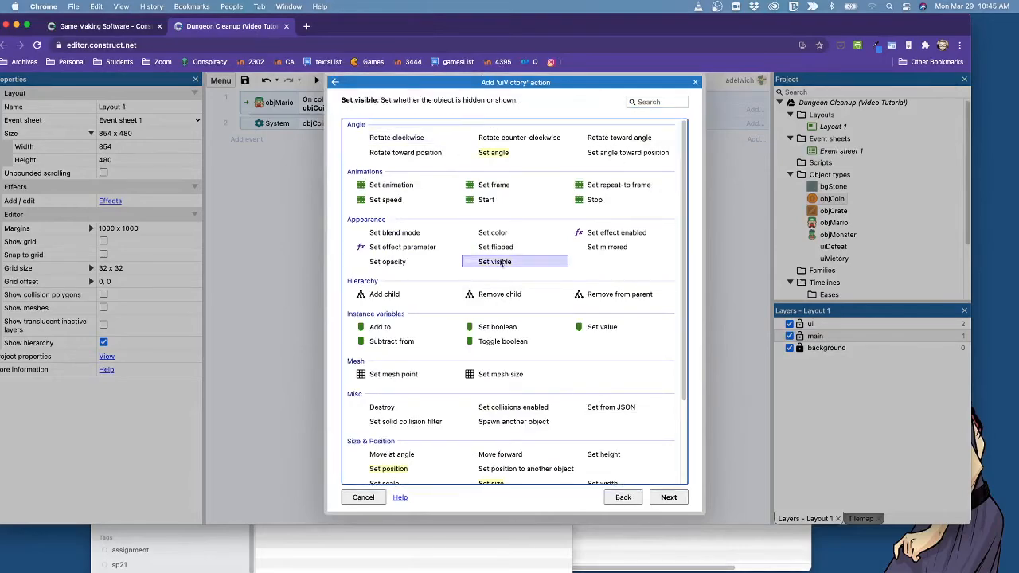
double_click(501, 262)
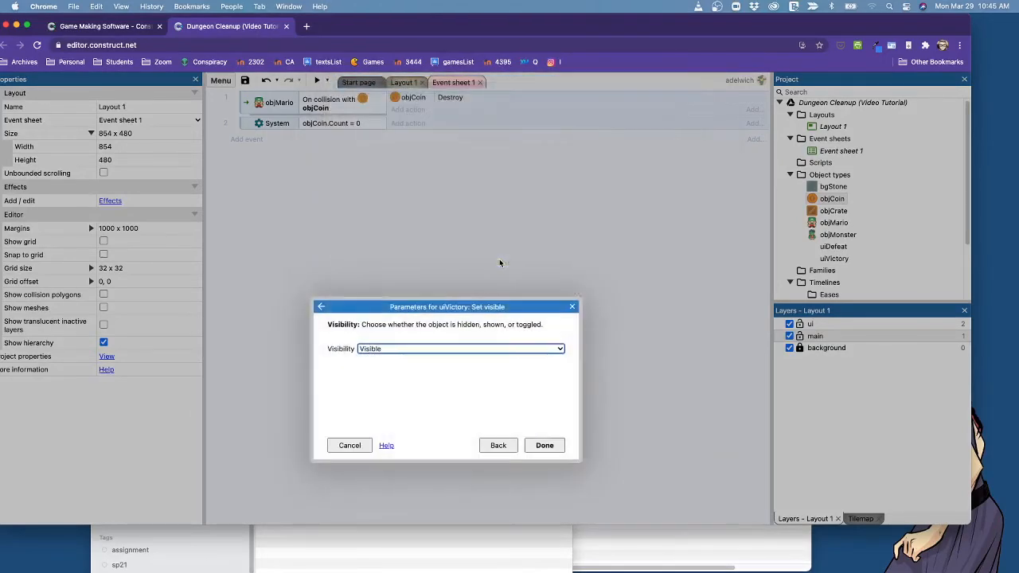
left_click(424, 349)
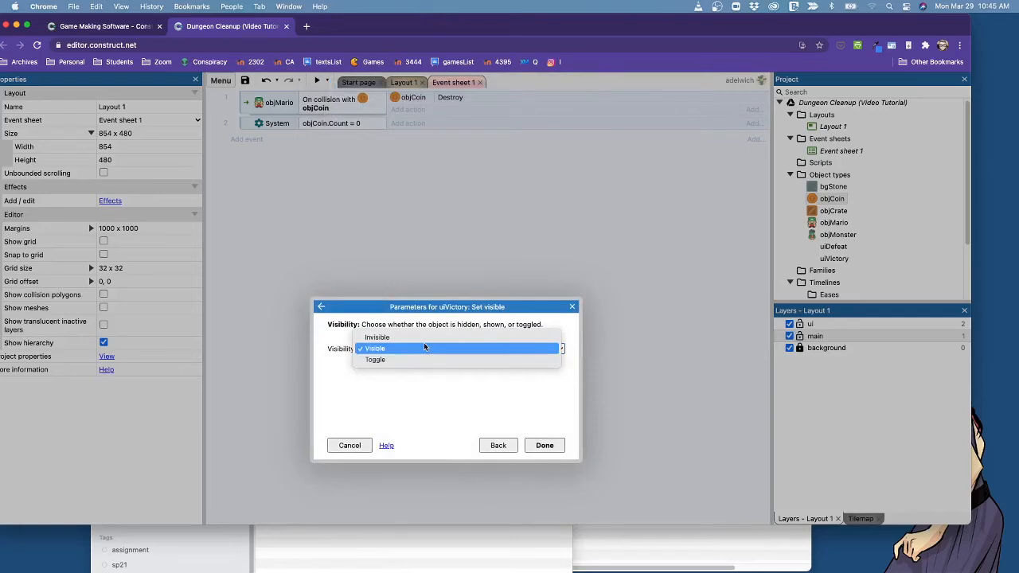
left_click(425, 348)
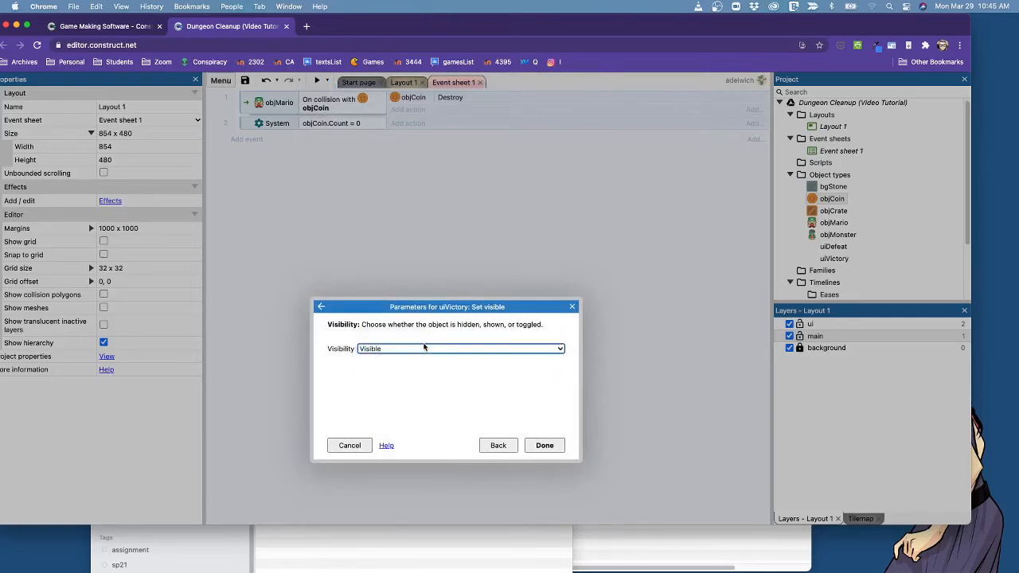
left_click(545, 446)
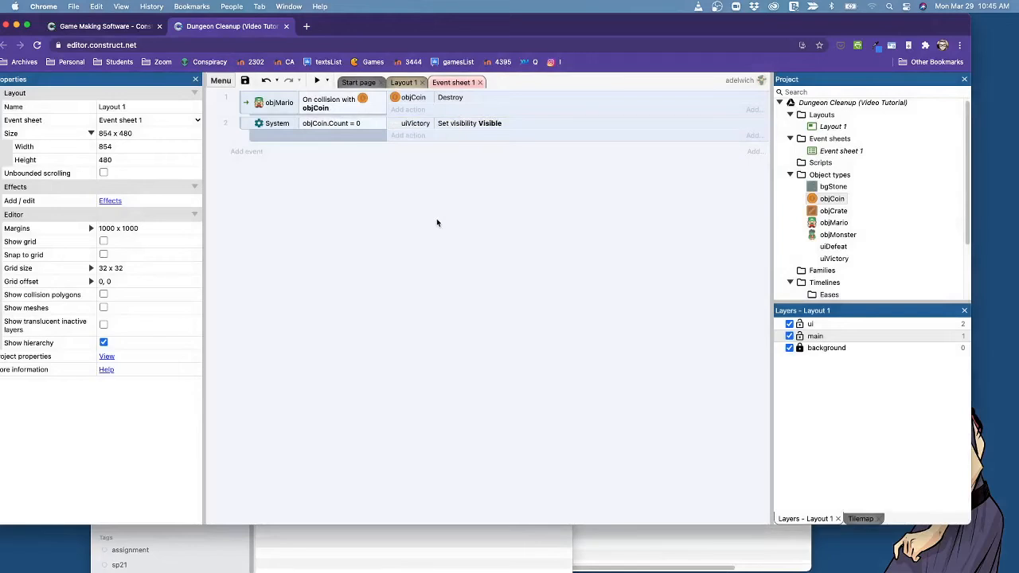
Save the project and preview the game, steering Mario over all the coins to test the victory event.
left_click(404, 83)
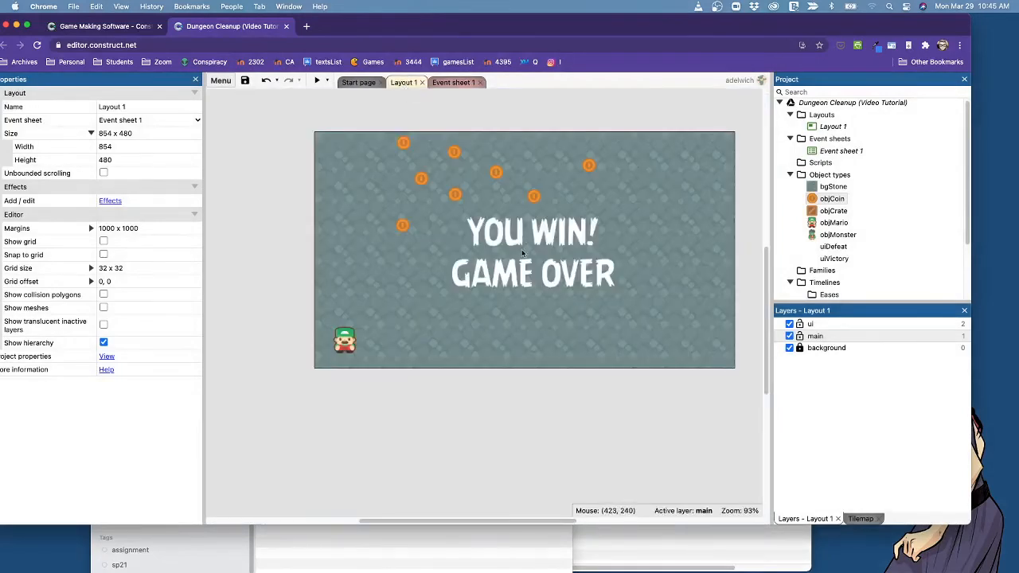
left_click(454, 83)
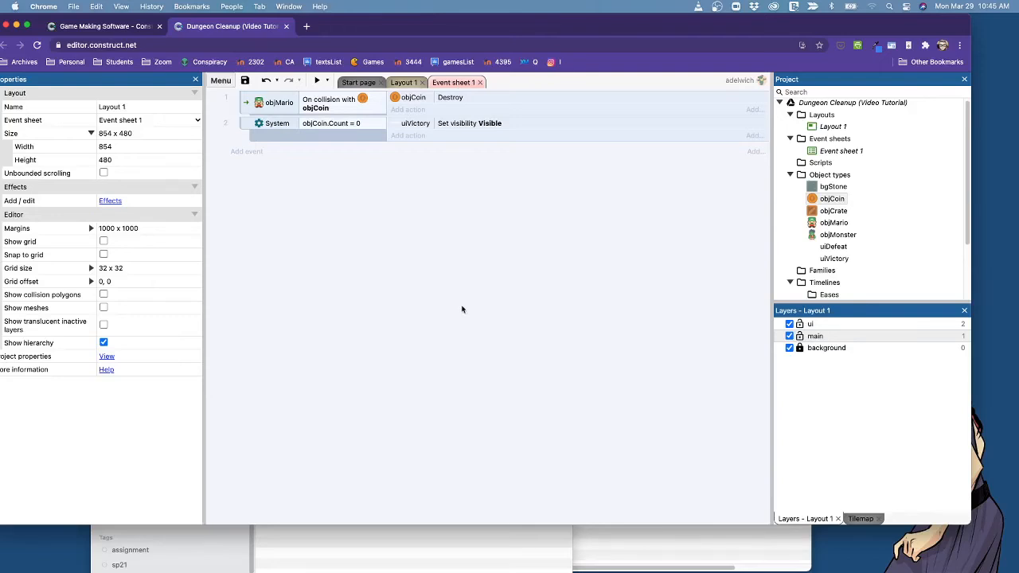
left_click(245, 81)
left_click(315, 81)
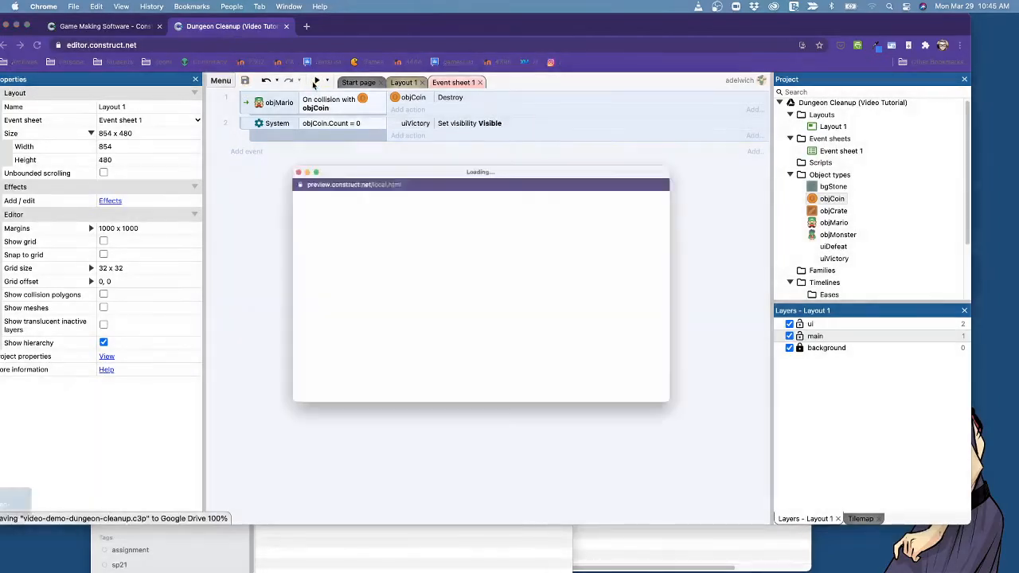
key("Right")
key("Up")
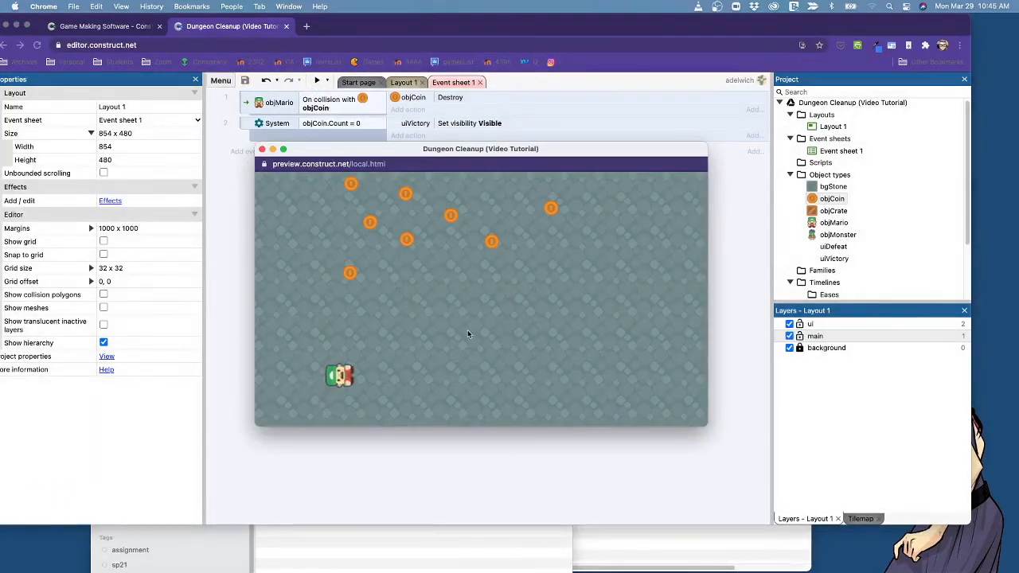
key("Right")
key("Up")
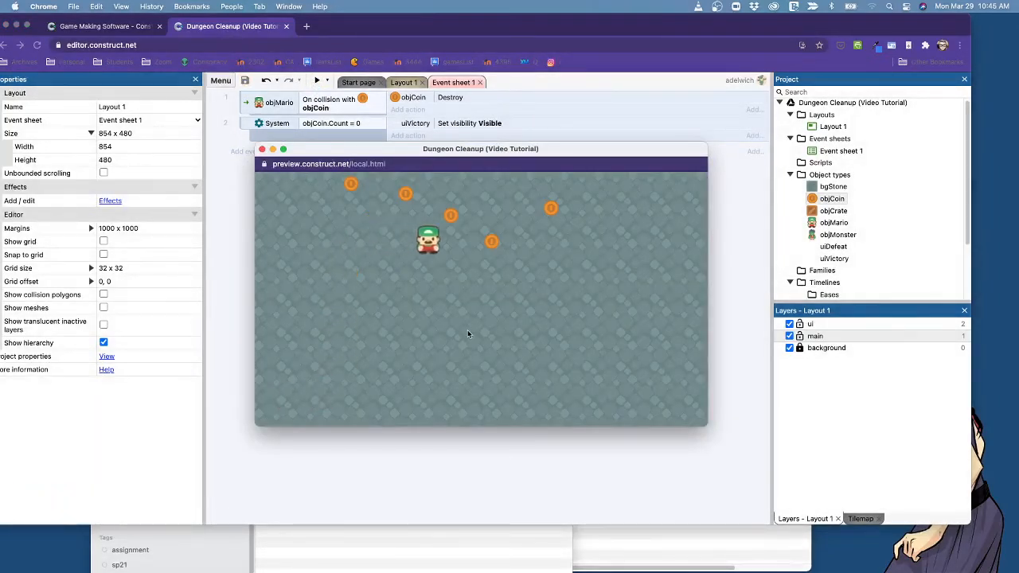
key("Right")
key("Left")
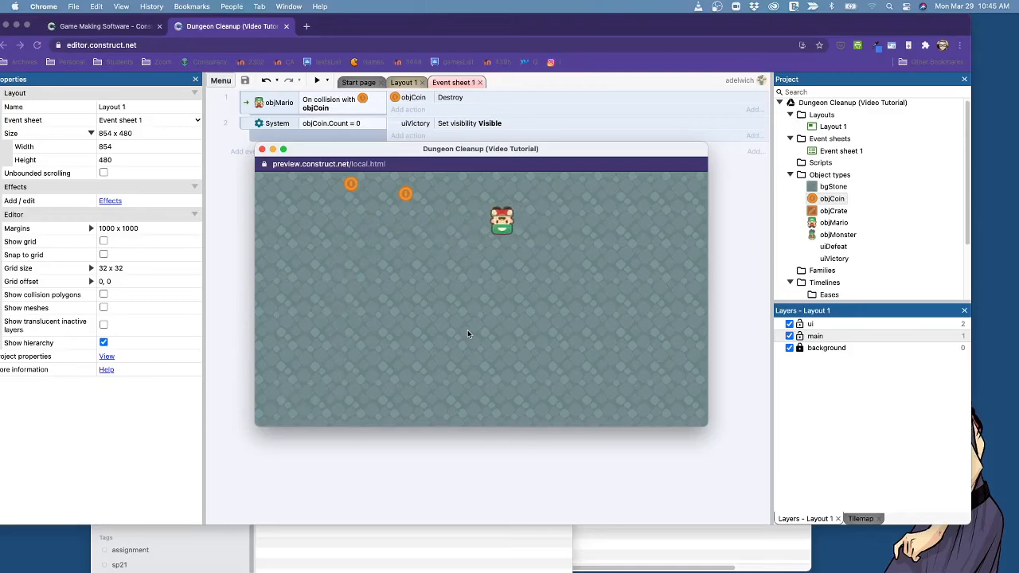
key("Left")
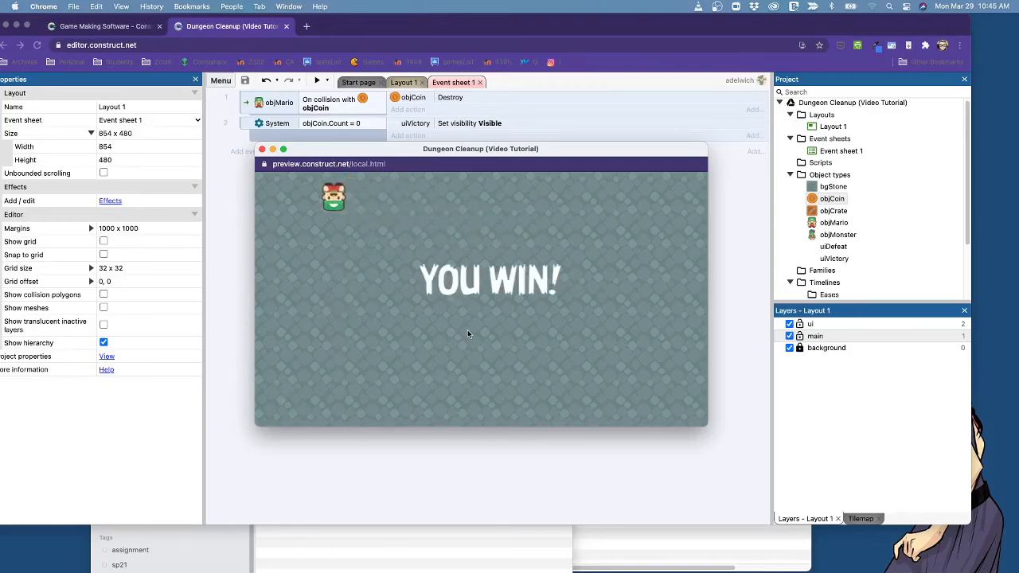
Move Mario around the preview to check whether he can still be controlled after winning, and close the preview.
key("Down")
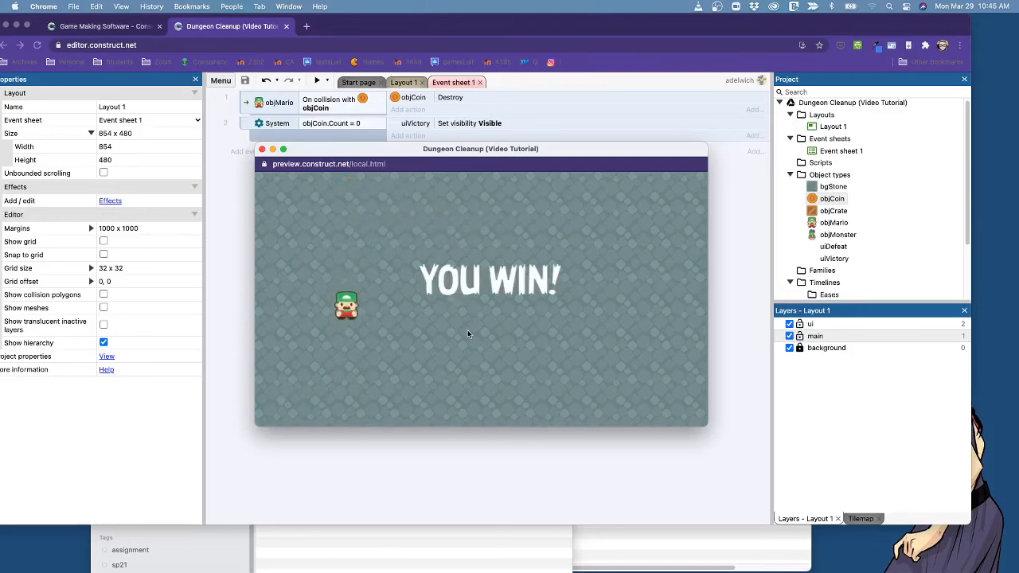
key("Right")
key("Right")
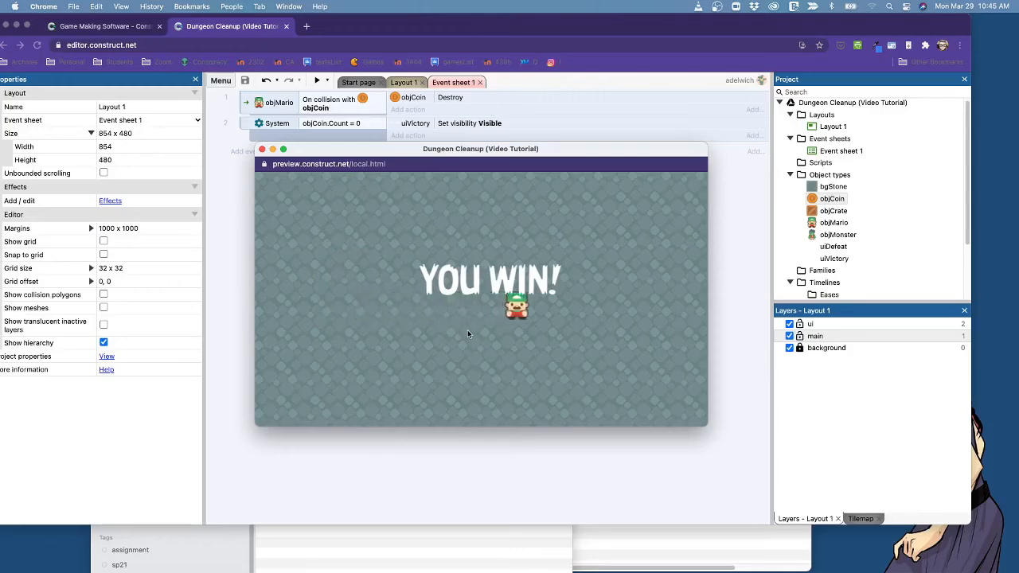
key("Down")
key("Left")
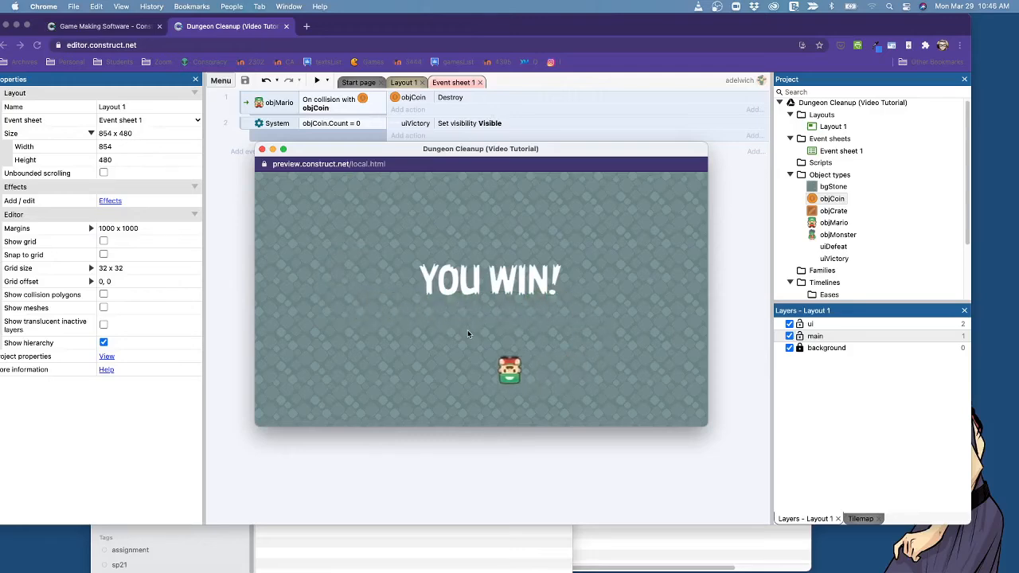
key("Up")
key("Down")
key("Right")
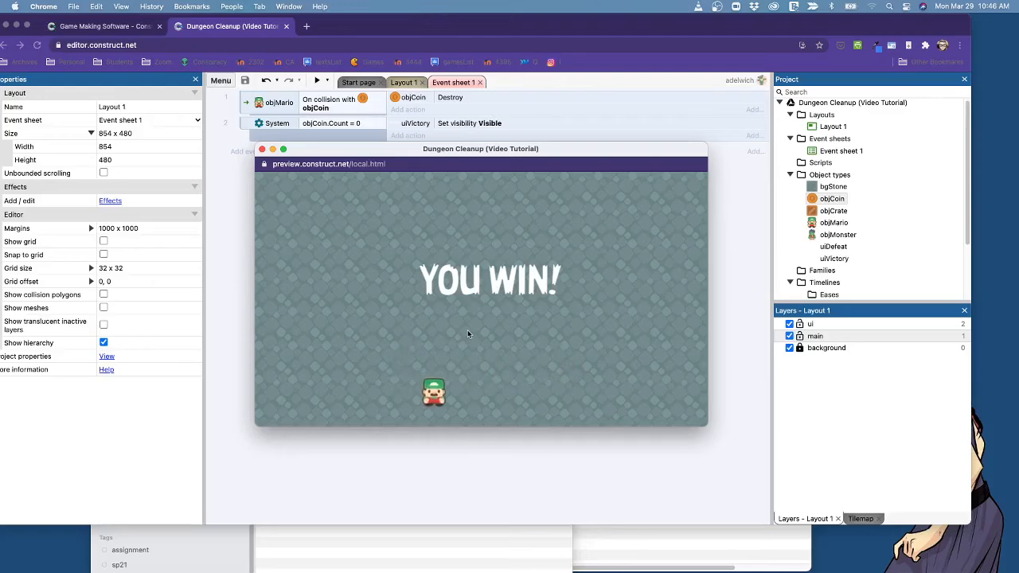
key("Up")
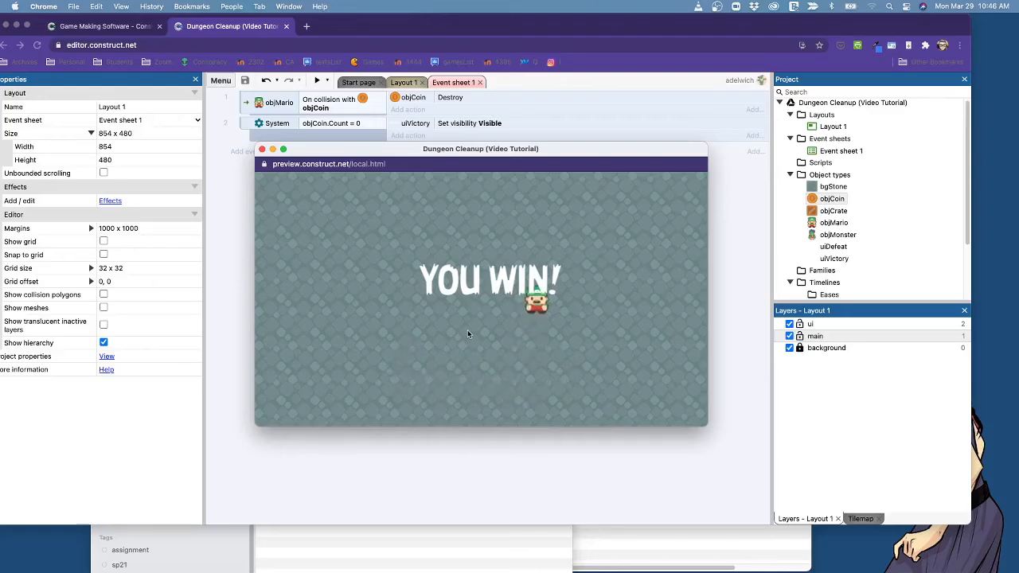
key("Right")
key("Down")
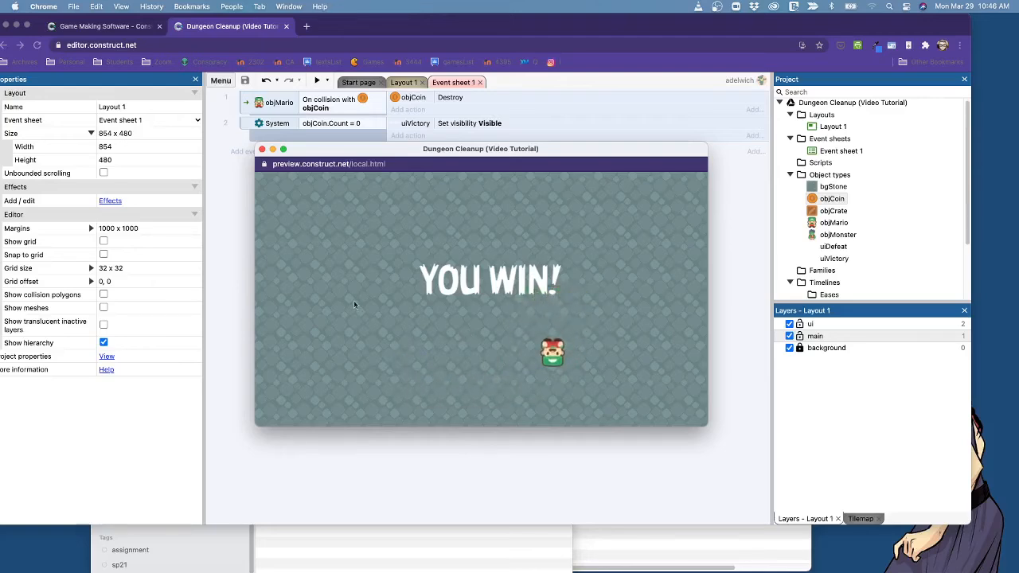
left_click(262, 149)
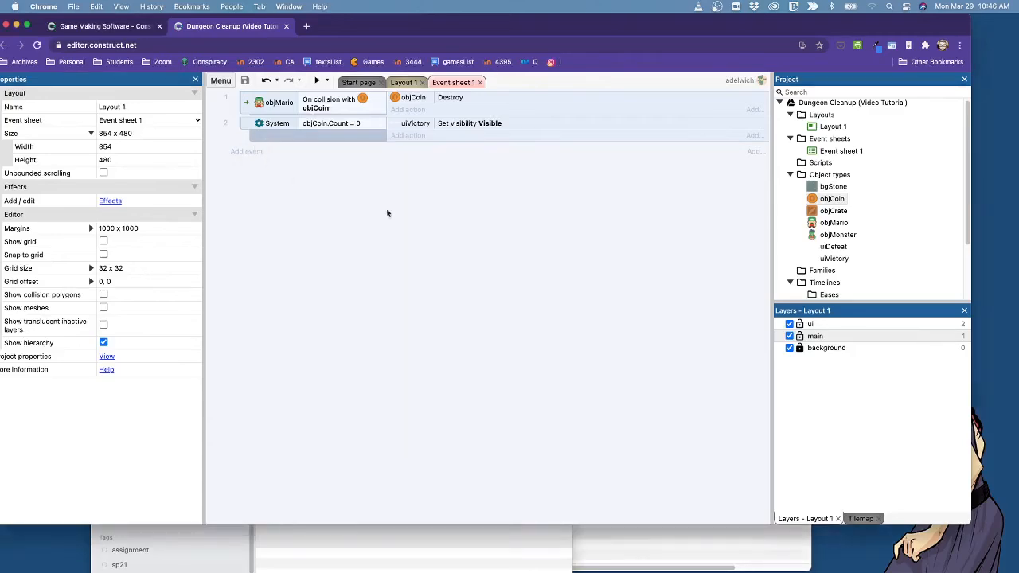
Add an objMario Set visible action with visibility Invisible to the objCoin.Count = 0 event.
left_click(412, 136)
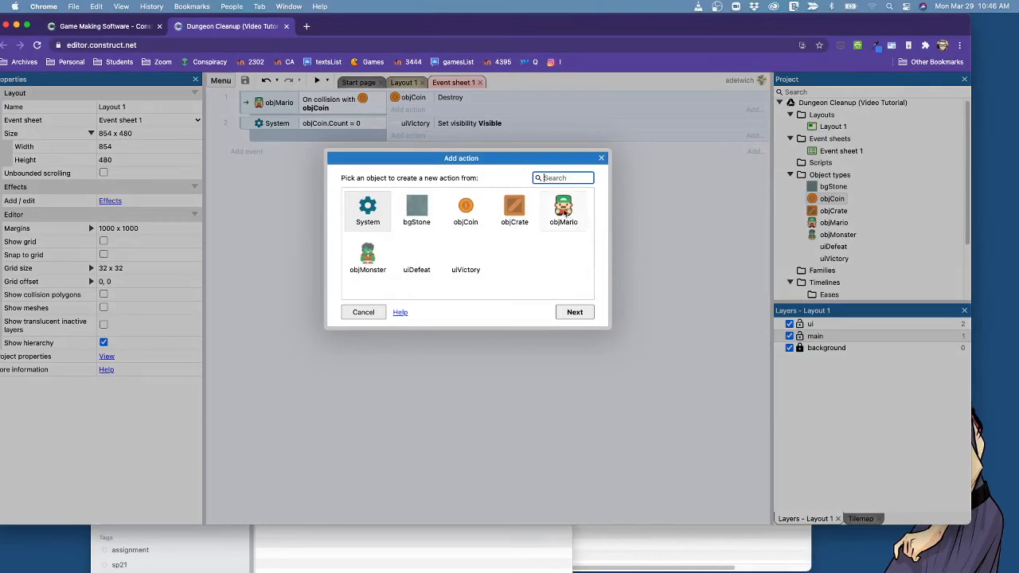
double_click(572, 212)
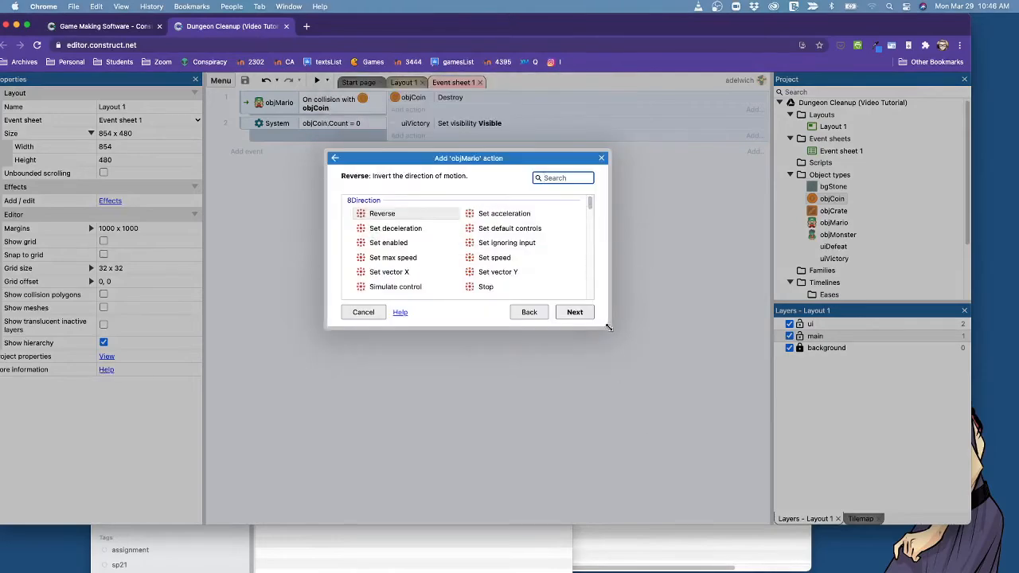
left_click_drag(608, 327, 706, 487)
scroll(671, 366, "down", 1)
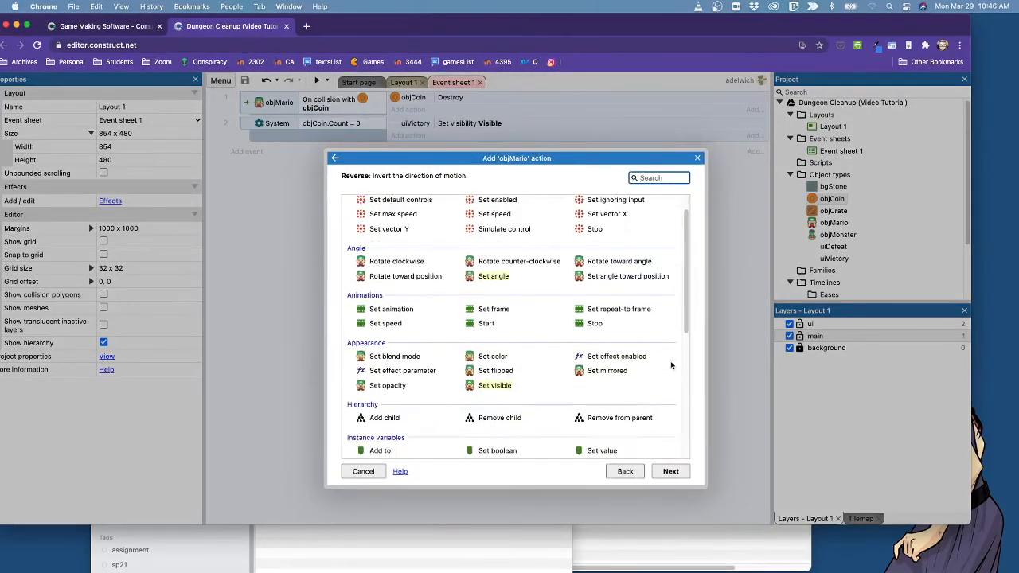
scroll(672, 365, "down", 2)
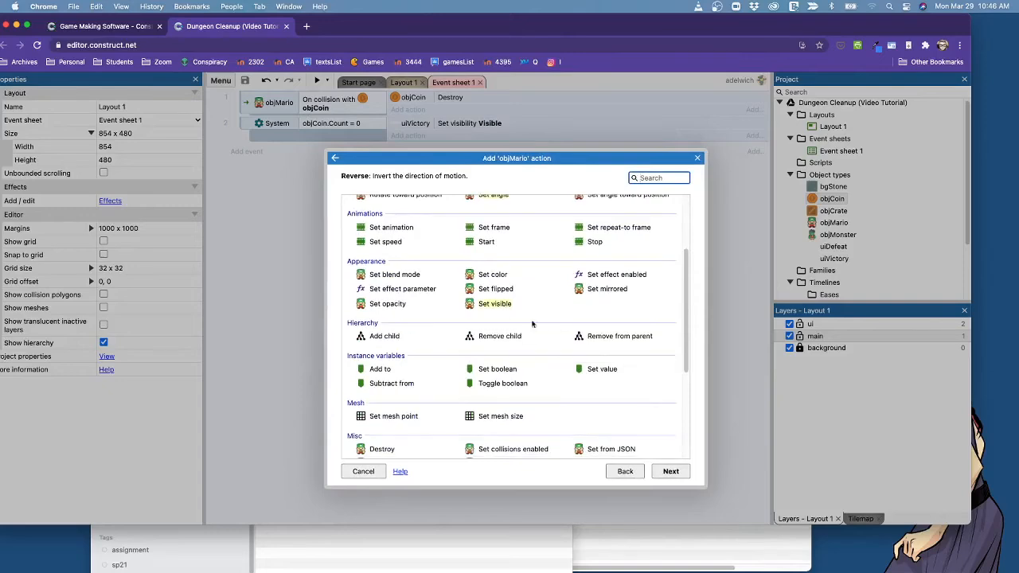
double_click(498, 306)
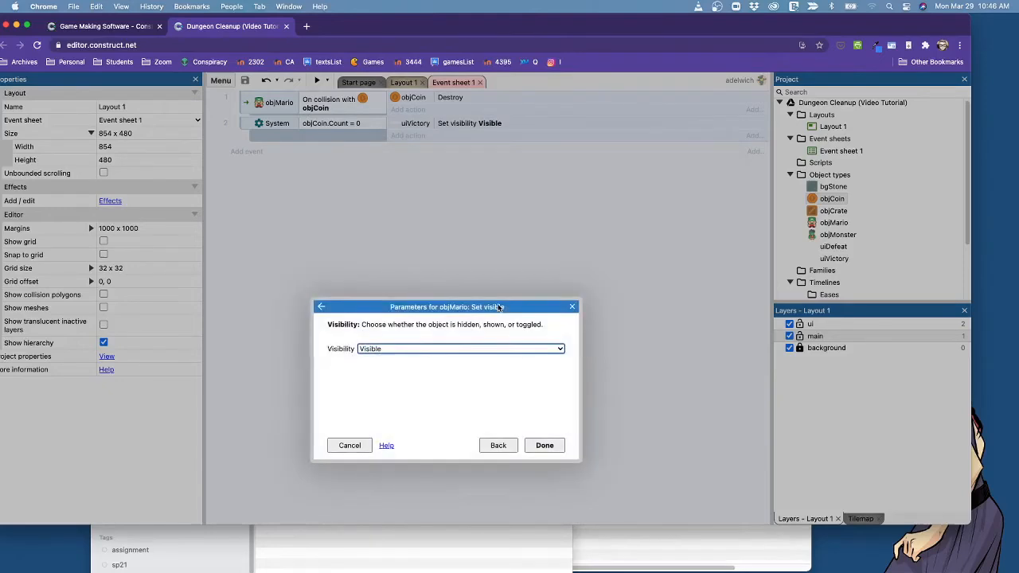
left_click(413, 352)
left_click(415, 337)
left_click(545, 446)
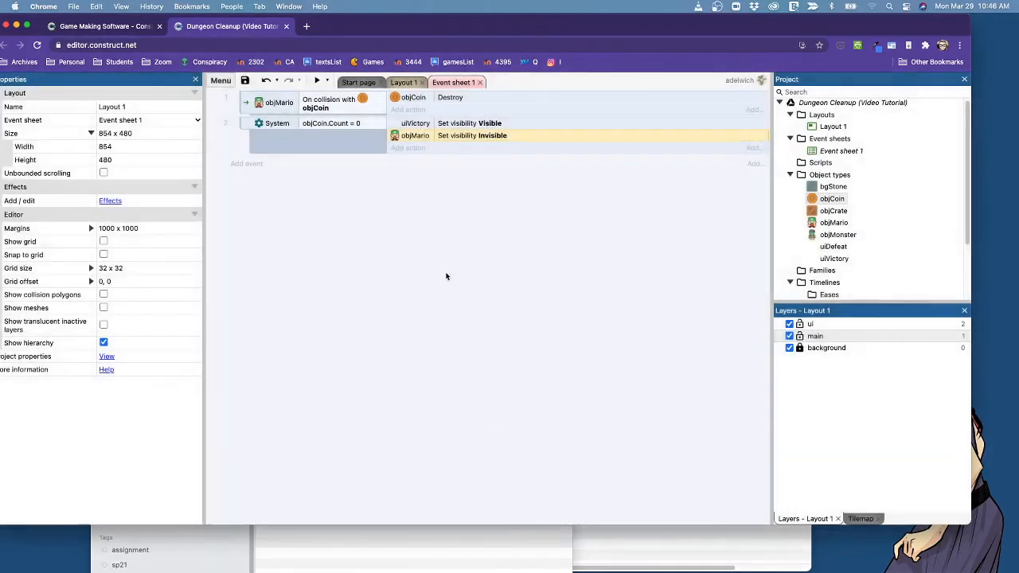
Preview the game again, collect all the coins to test hiding Mario on victory, and close the preview.
left_click(316, 81)
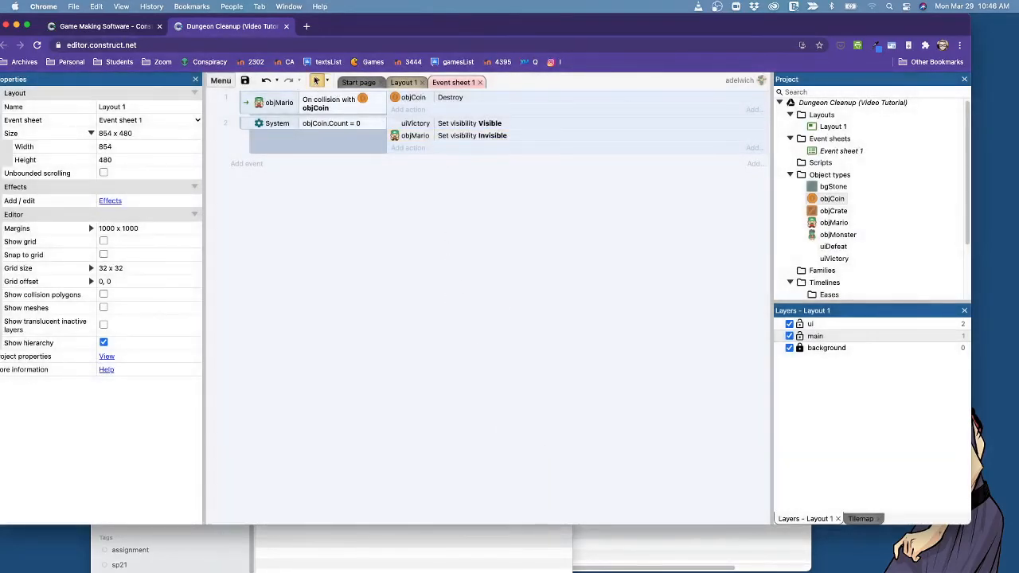
key("Up")
key("Right")
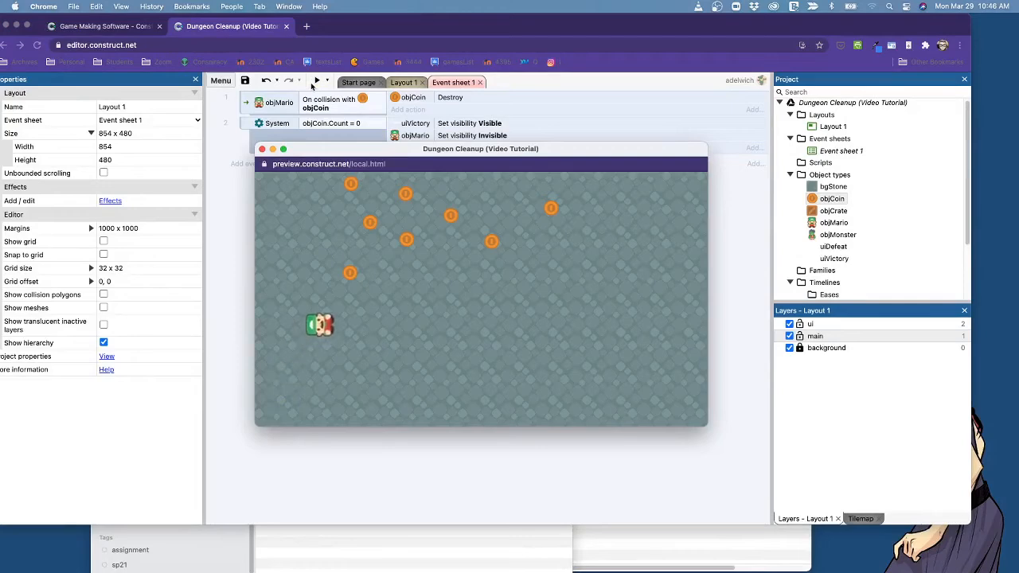
key("Left")
key("Right")
key("Right")
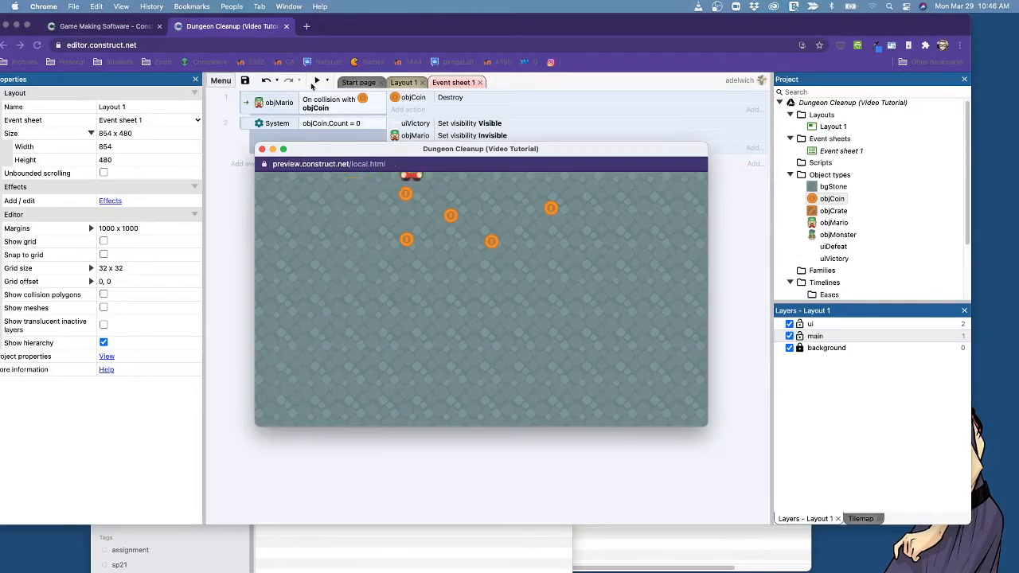
key("Down")
key("Left")
key("Right")
key("Down")
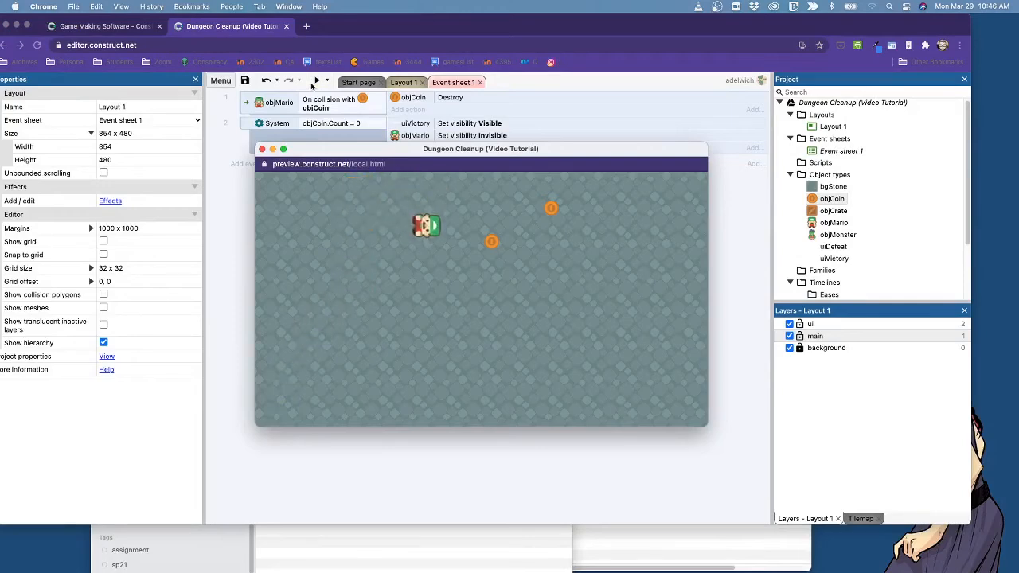
key("Up")
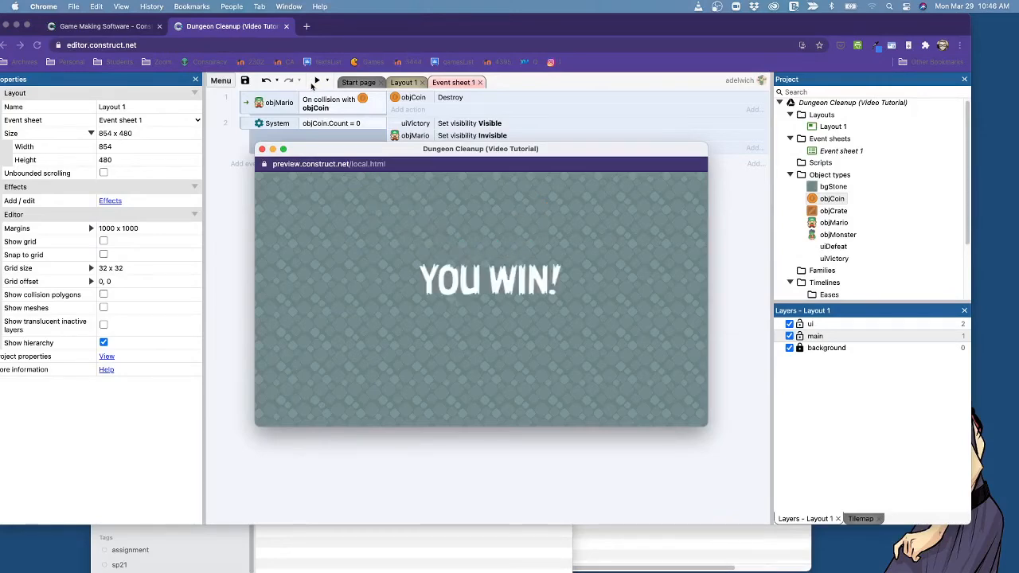
left_click(262, 149)
Delete the objMario Set visibility Invisible action from the objCoin.Count = 0 event.
right_click(475, 137)
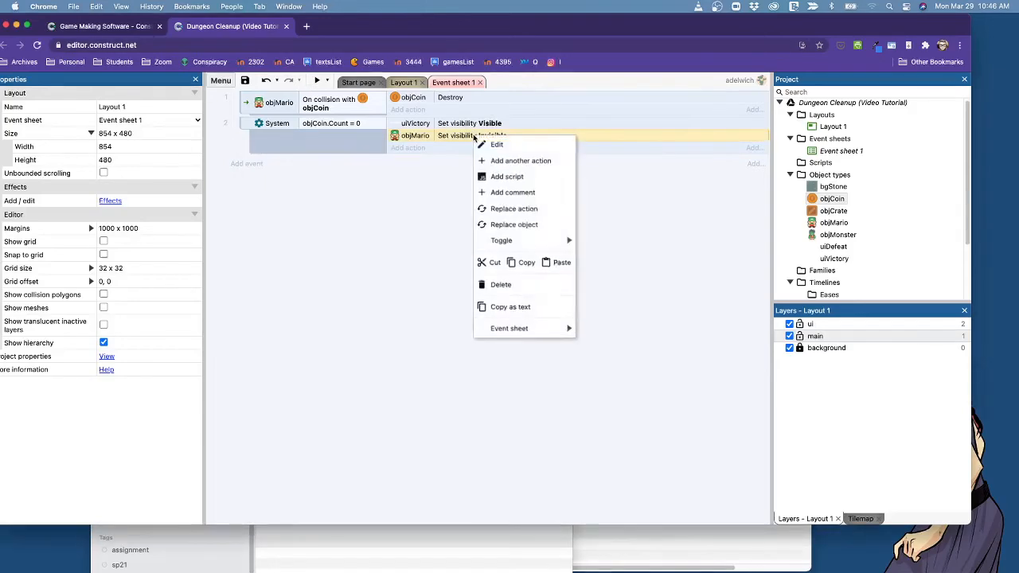
left_click(523, 287)
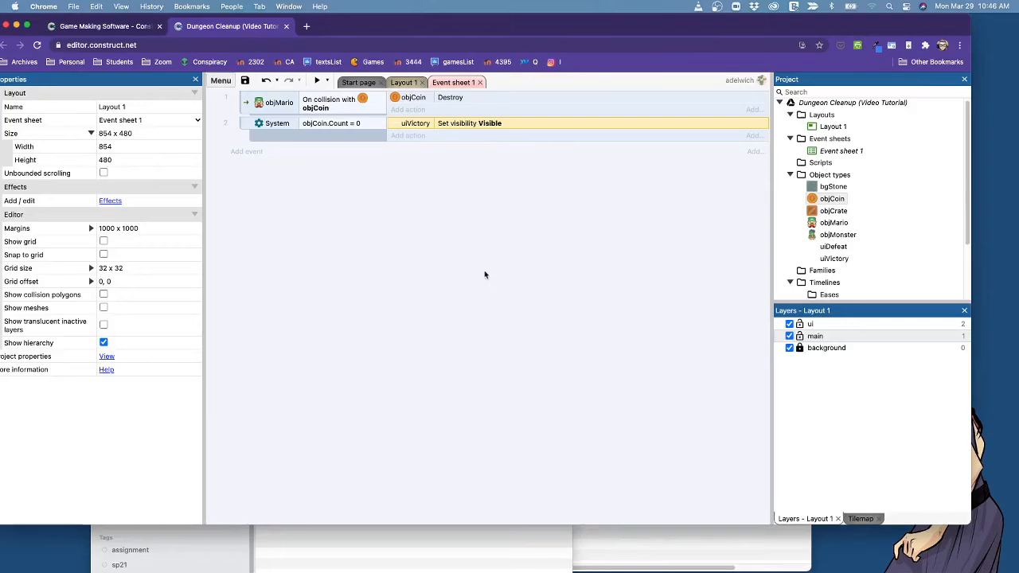
Add an objMario Destroy action to the objCoin.Count = 0 event, and delete that action again.
left_click(410, 136)
double_click(575, 208)
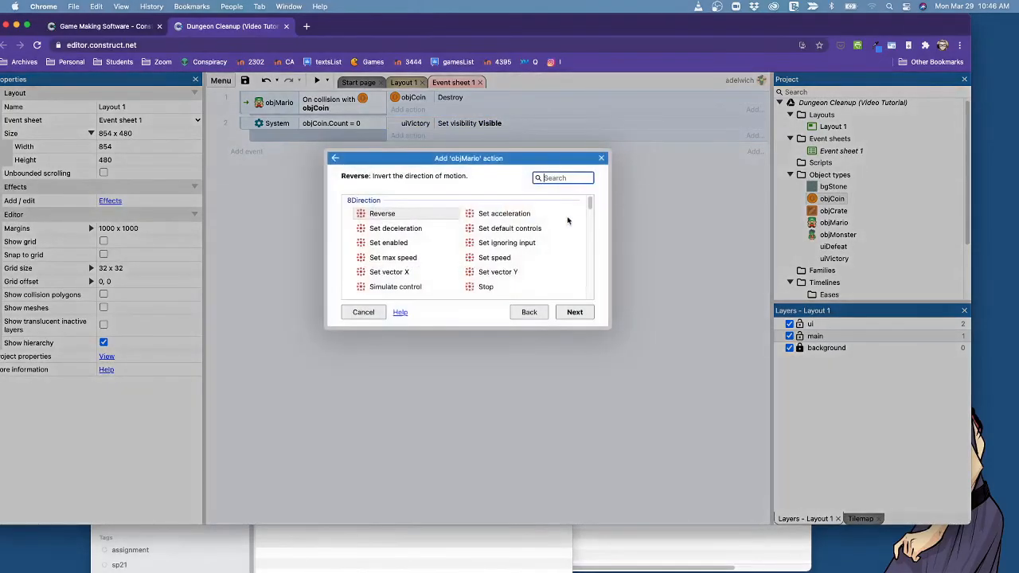
scroll(570, 223, "down", 3)
type("DES")
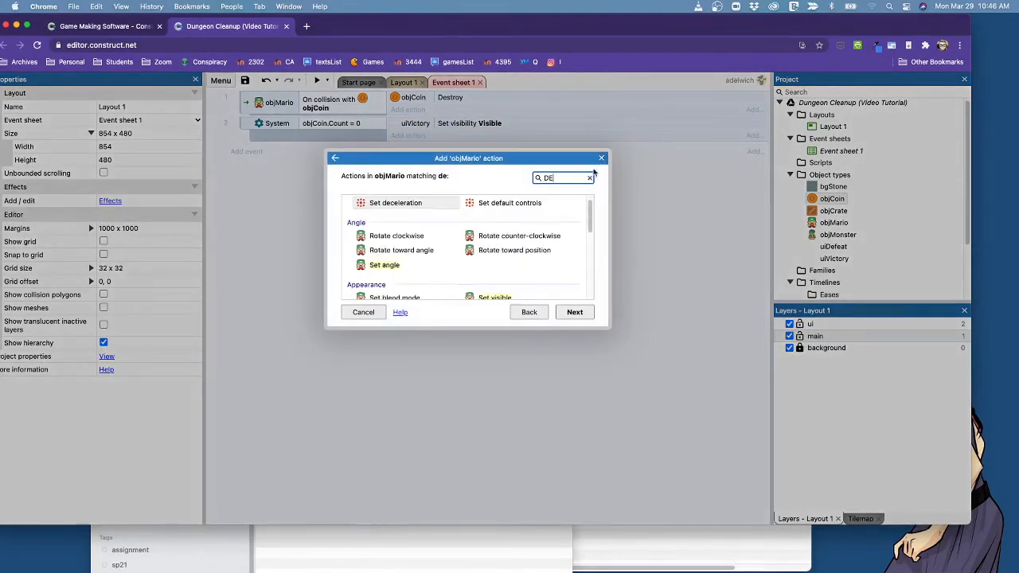
left_click(577, 313)
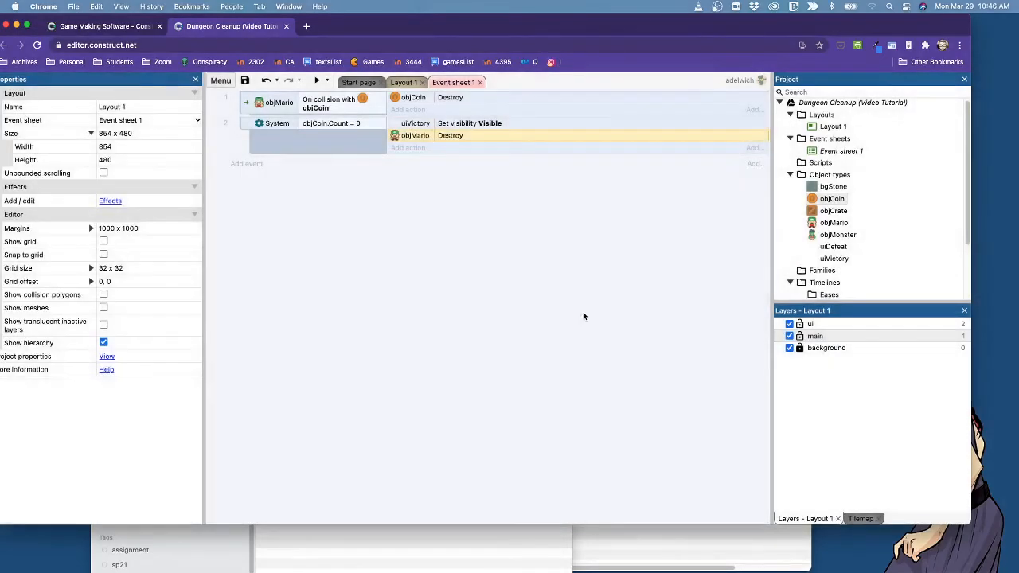
right_click(429, 137)
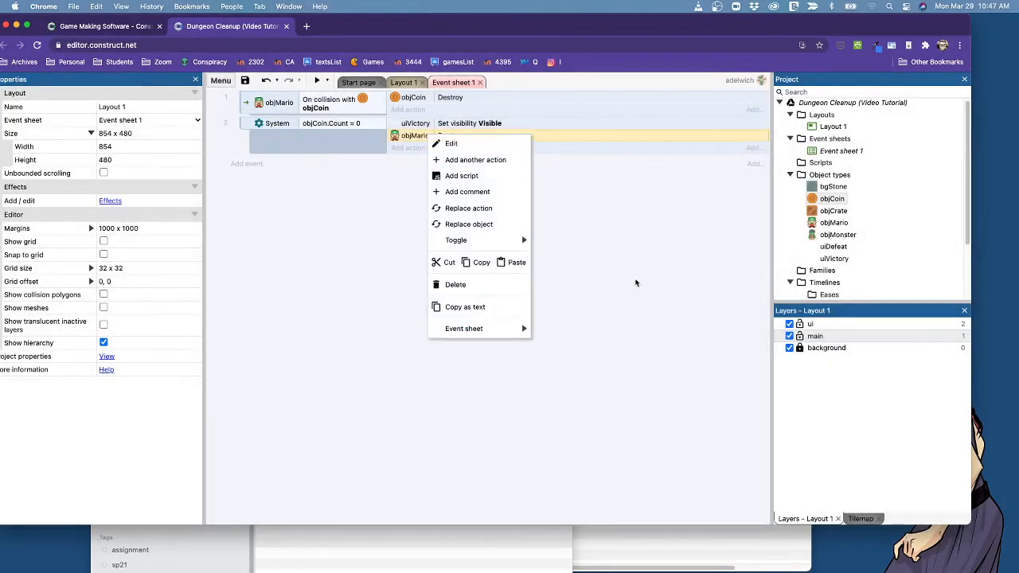
left_click(478, 285)
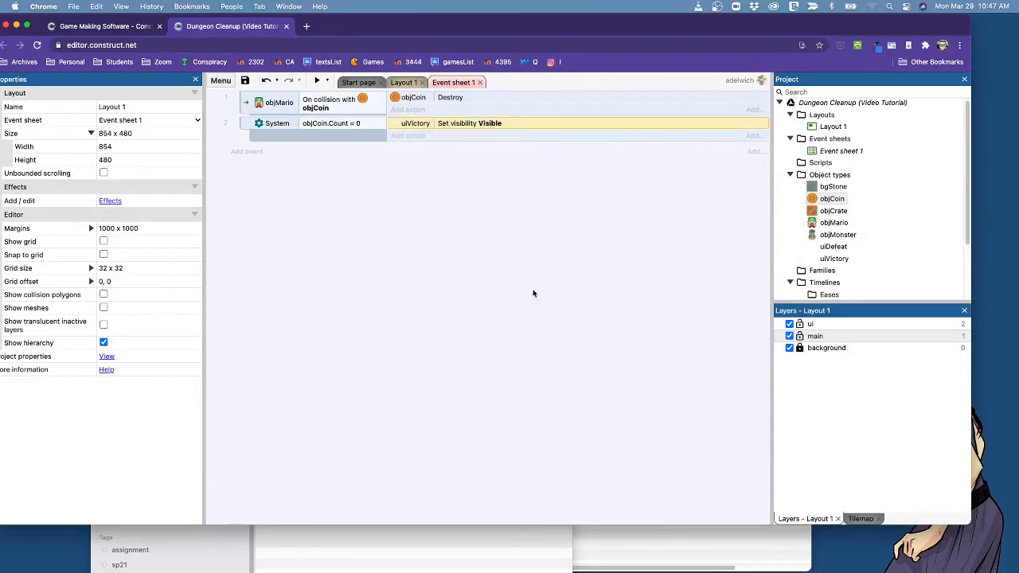
Add an objMario Set scale action with scale 2 to the objCoin.Count = 0 event.
left_click(420, 140)
left_click(558, 208)
double_click(560, 209)
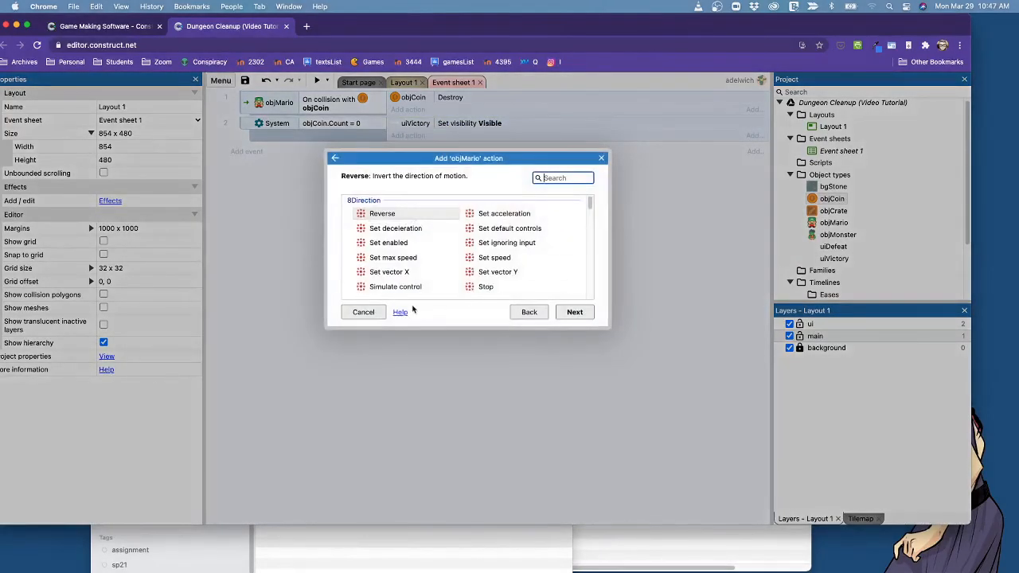
scroll(485, 259, "down", 5)
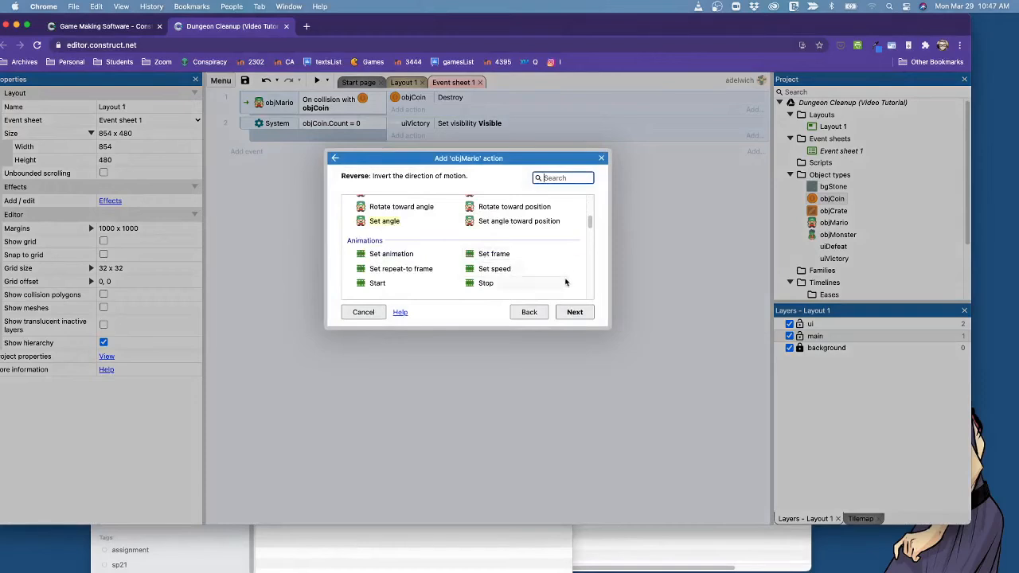
scroll(561, 277, "down", 4)
scroll(561, 275, "down", 8)
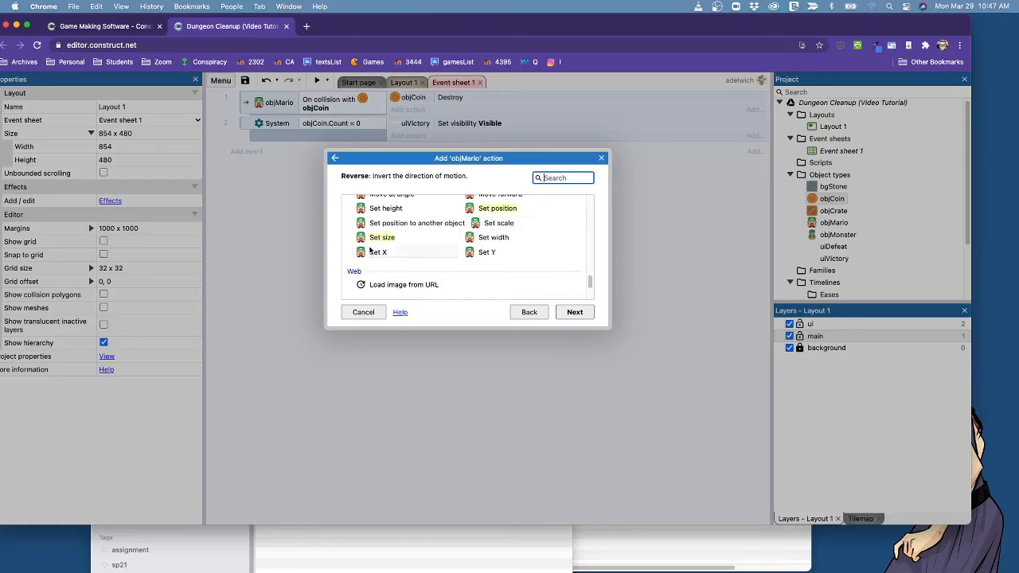
double_click(498, 223)
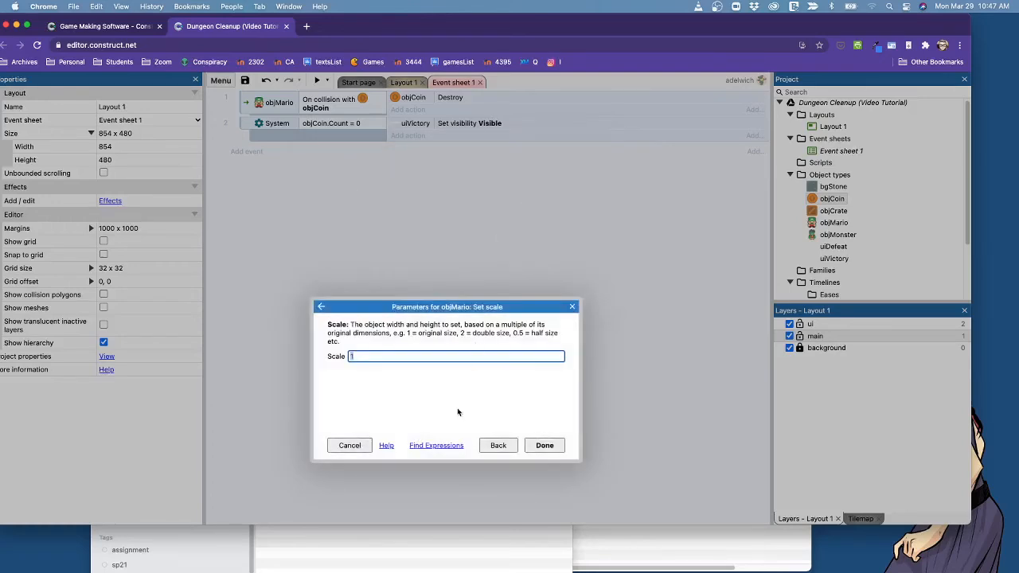
type("2")
left_click(556, 451)
Preview the game and steer Mario through all the coins to test scaling him up on victory.
left_click(317, 81)
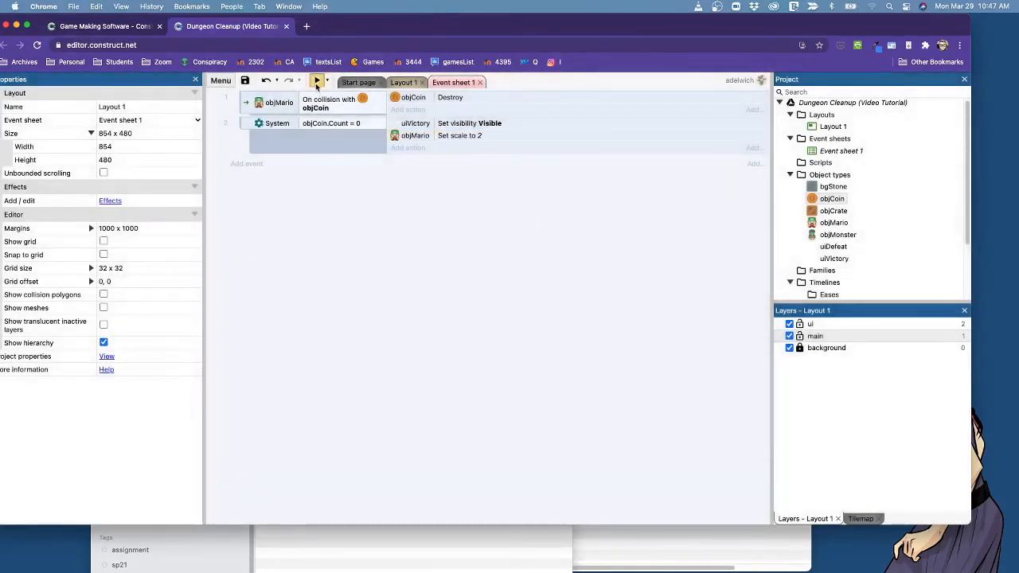
key("Up")
key("Right")
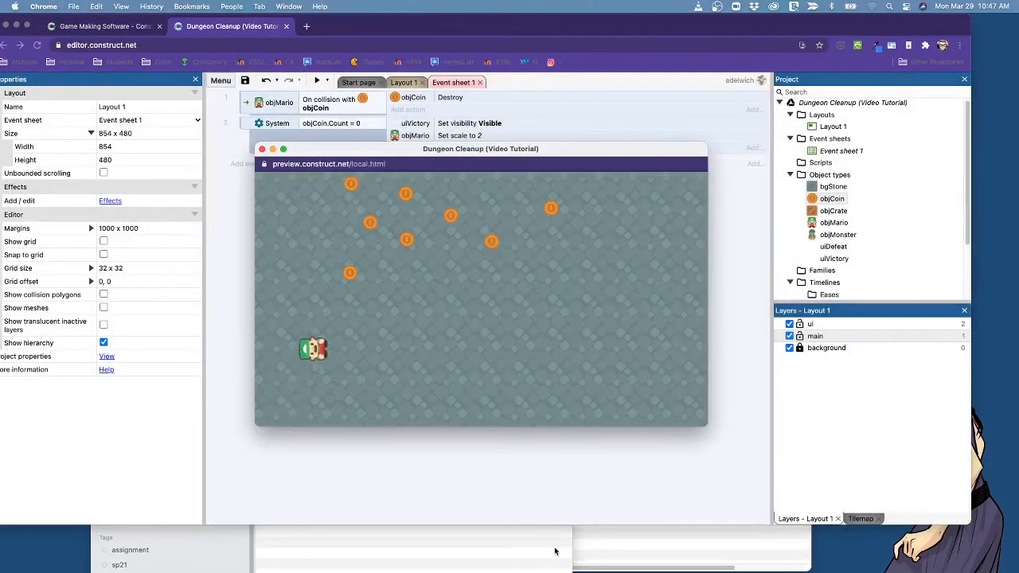
key("Right")
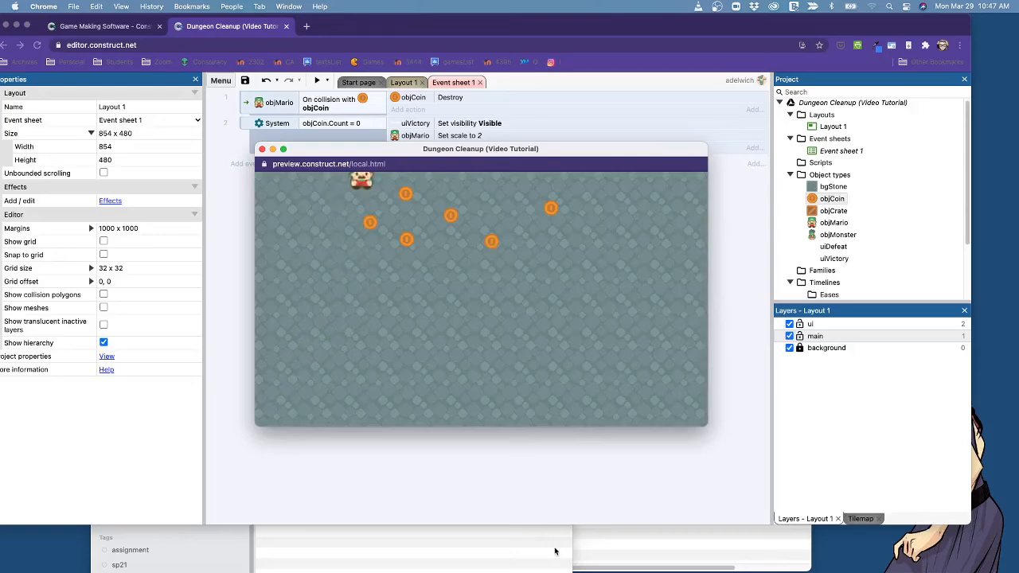
key("Down")
key("Right")
key("Up")
key("Right")
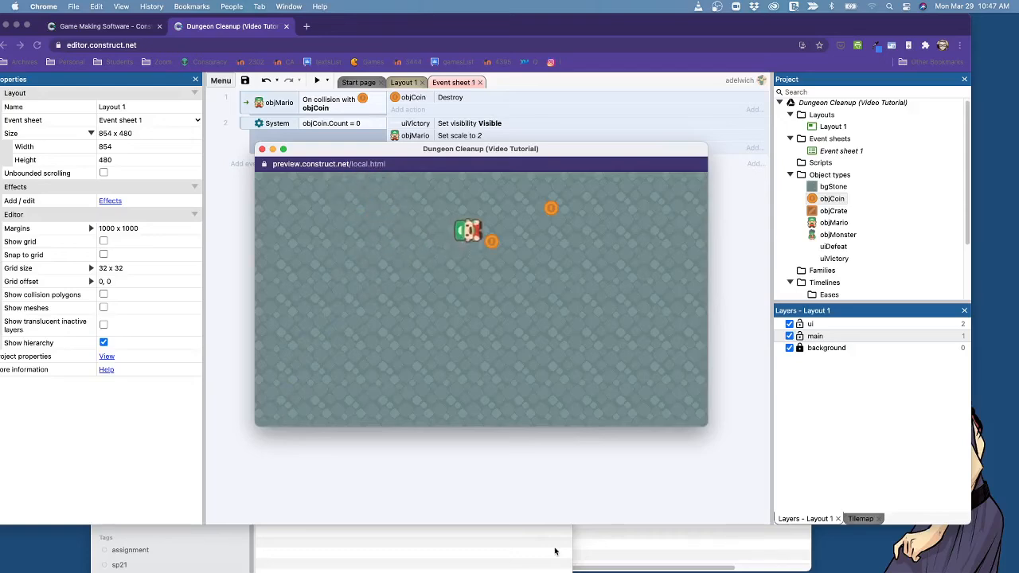
key("Up")
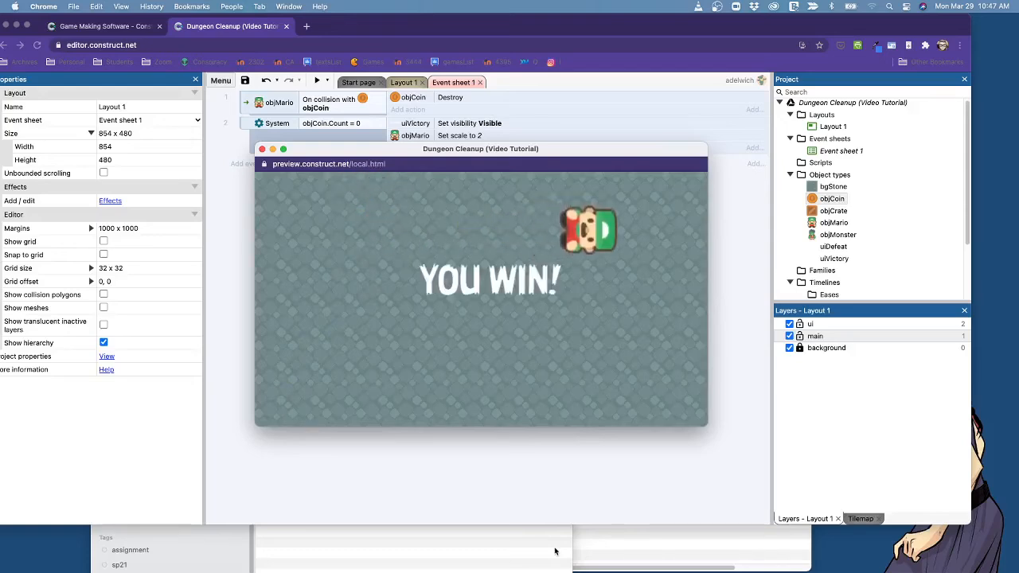
Move the enlarged Mario around the preview after winning, and close the preview.
key("Down")
key("Left")
key("Right")
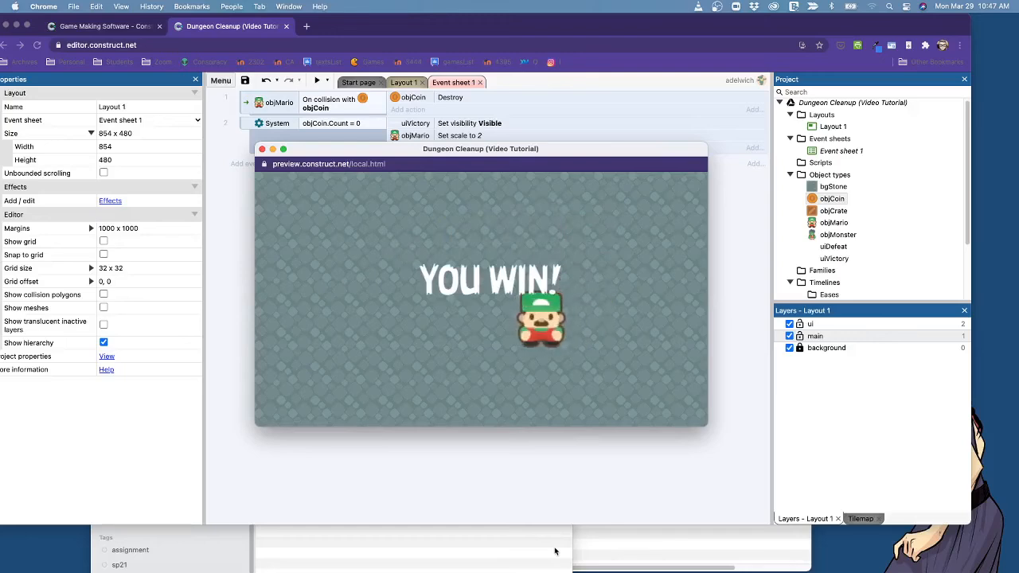
left_click(262, 149)
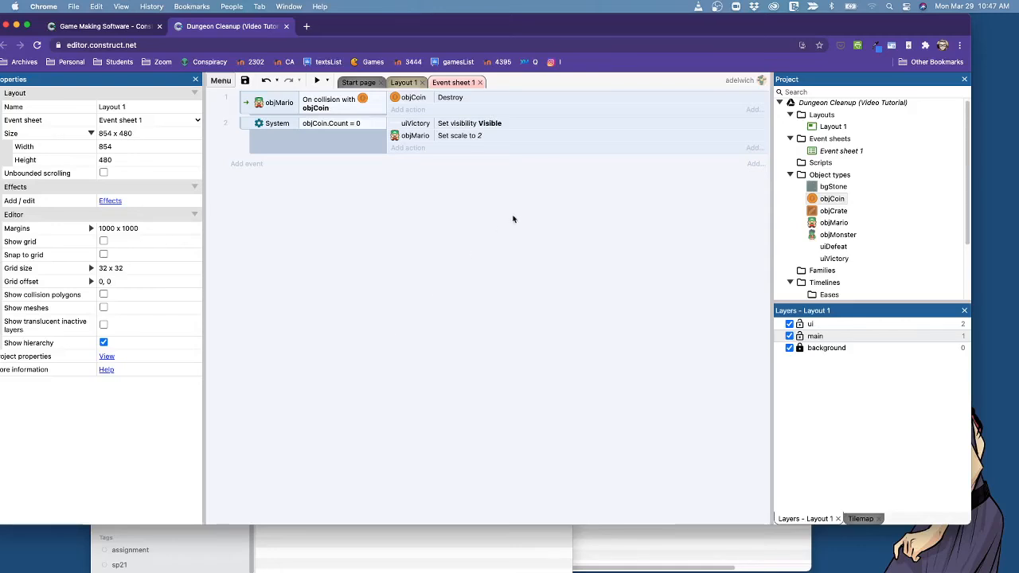
Add the comment "If Mario collides with coin, destroy the coin." above the objMario collision event.
left_click(246, 98)
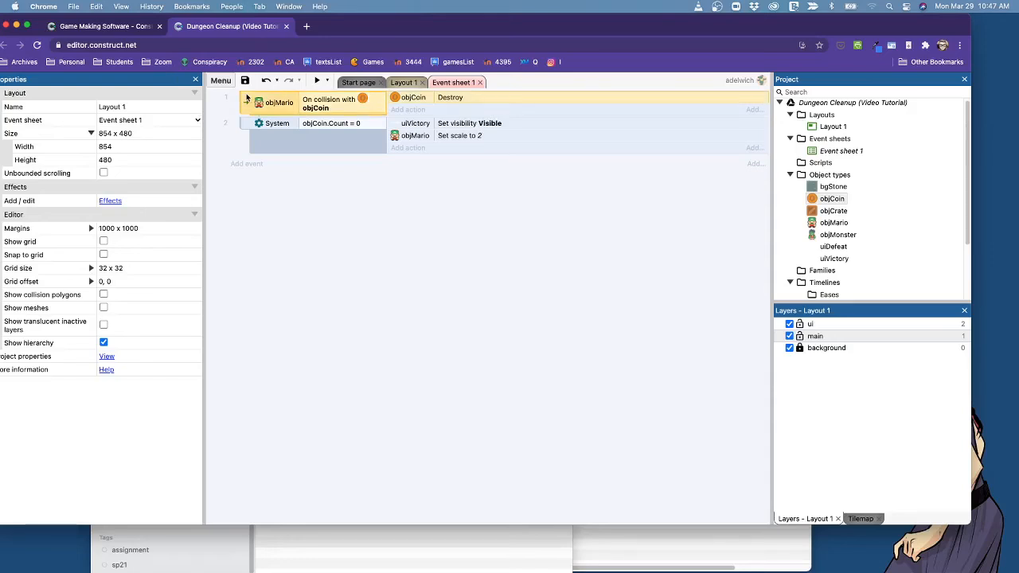
left_click(367, 245)
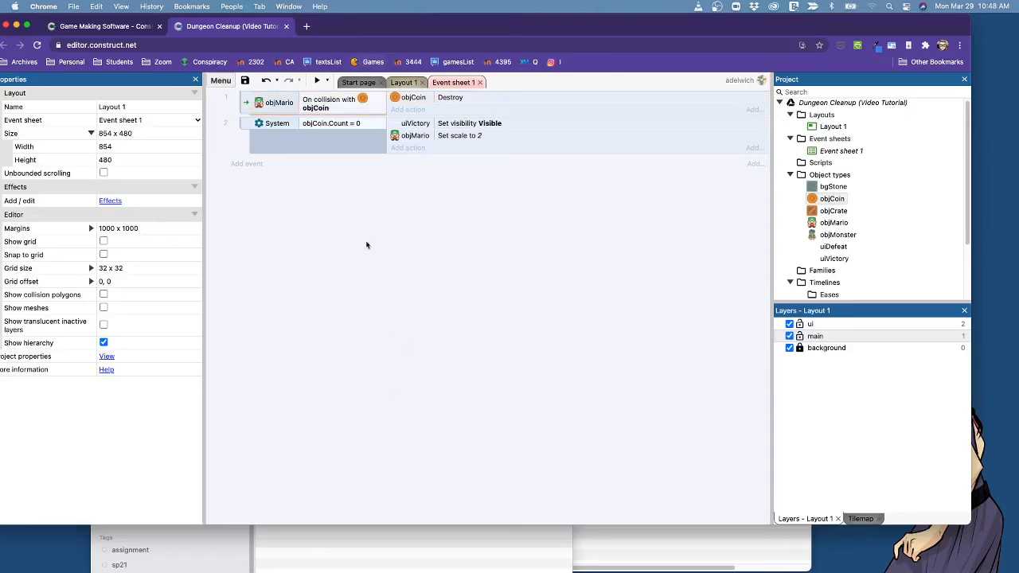
left_click(245, 104)
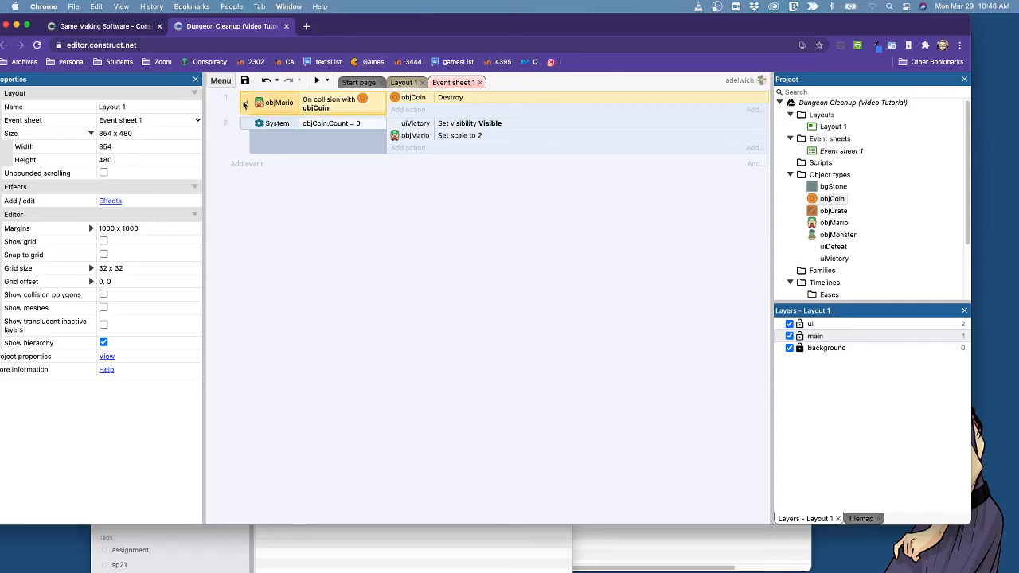
key("q")
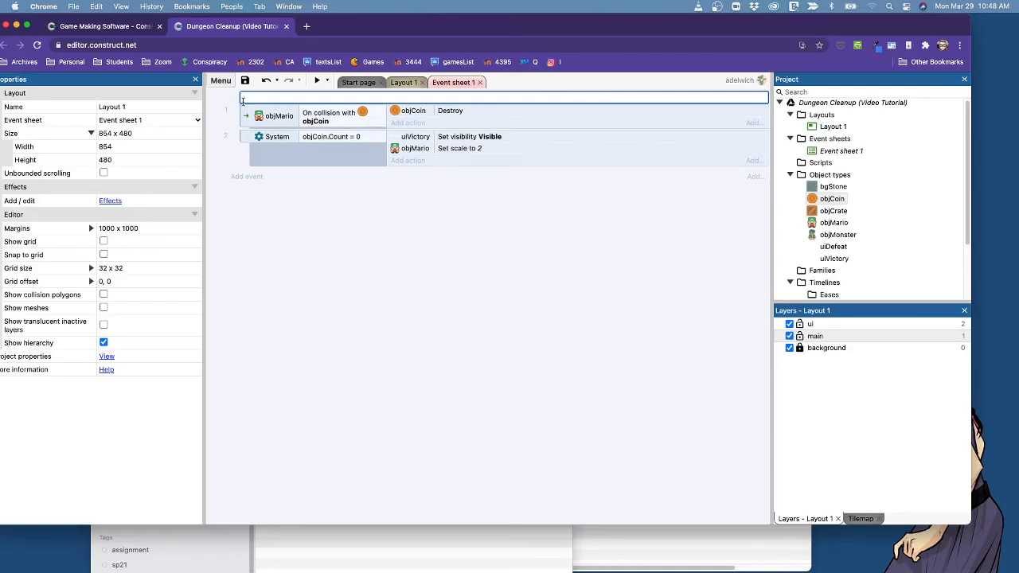
type("MARIO")
key("ctrl+a")
key("BackSpace")
type("If")
type(" Mario collid")
type("es with coin,, dest")
type("stroy the ")
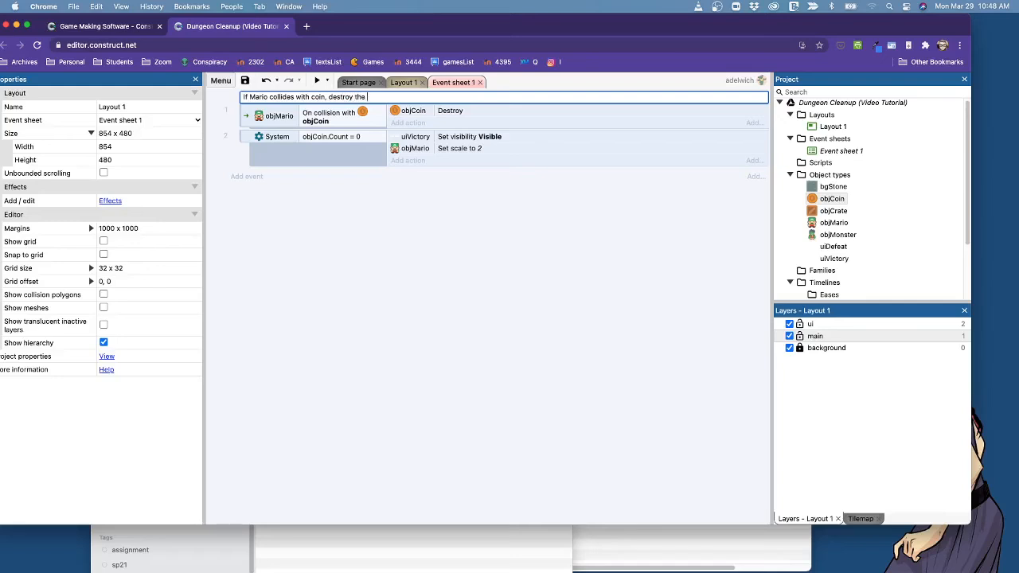
type("coin.")
key("Return")
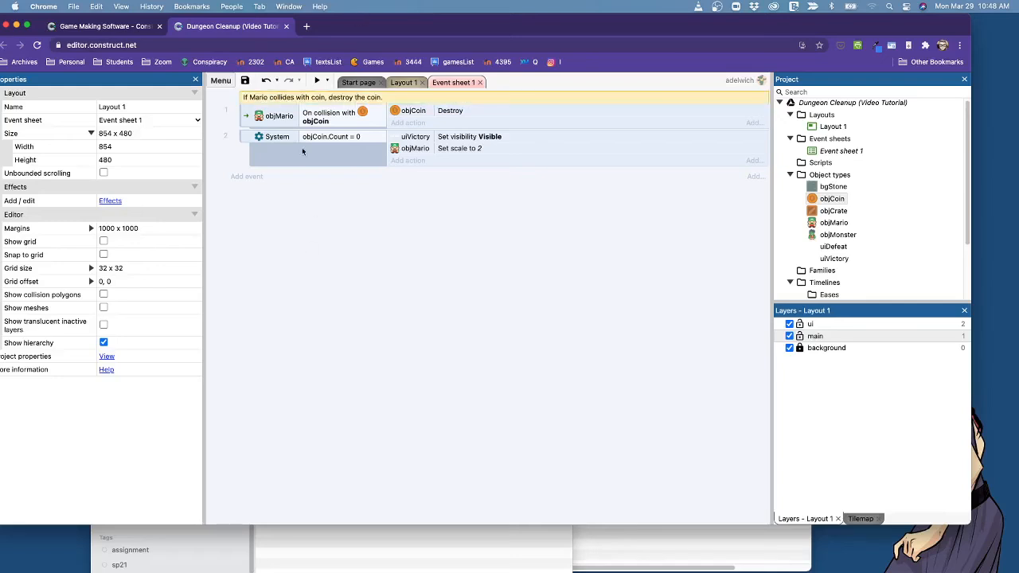
Add the comment "Check to see how many coins are left. If no coins, player wins." above the objCoin.Count = 0 event, and save the project.
left_click(245, 138)
type("q")
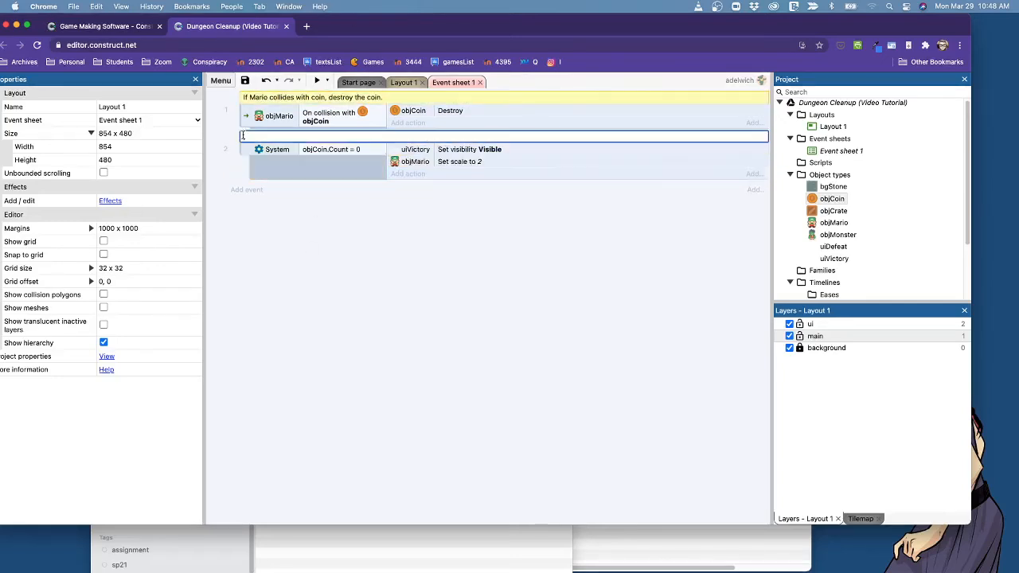
type("Check to see how many cou")
type("ns are left. I")
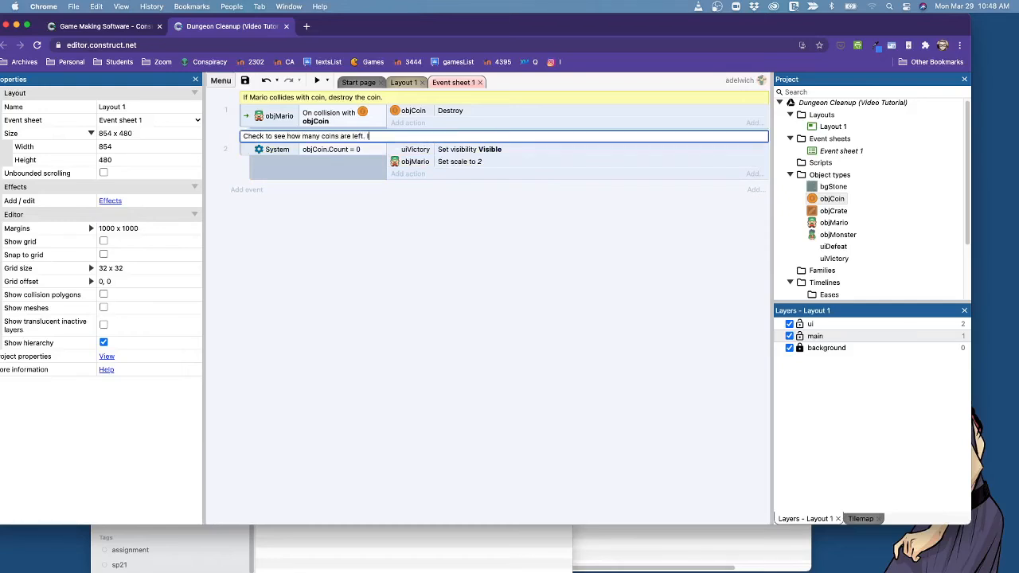
type("F no")
key("BackSpace")
type("f no coins, player wins.")
key("Return")
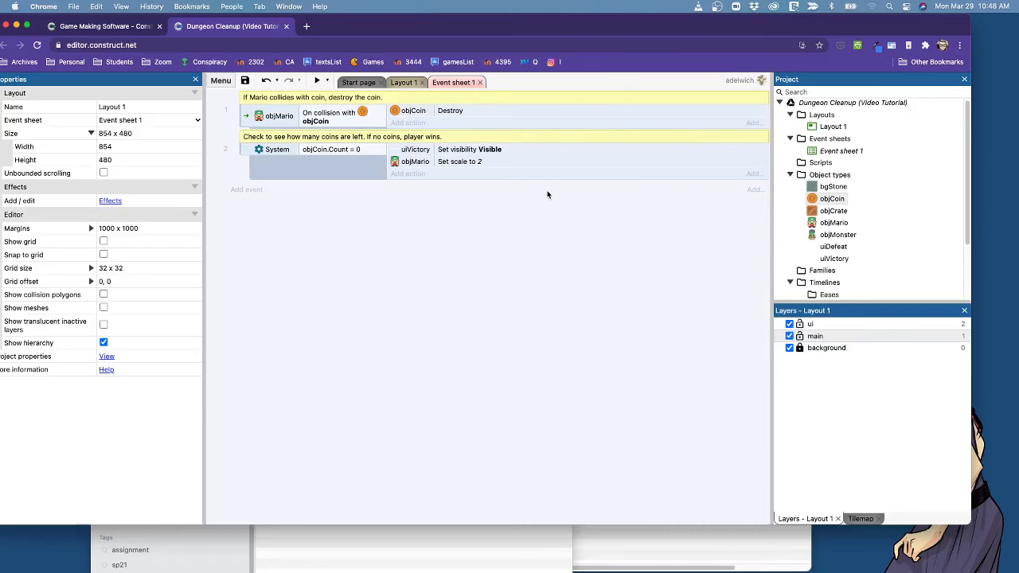
key("super+s")
Export the project for Web (HTML5) without deduplicating or recompressing images and with minify mode None.
left_click(223, 81)
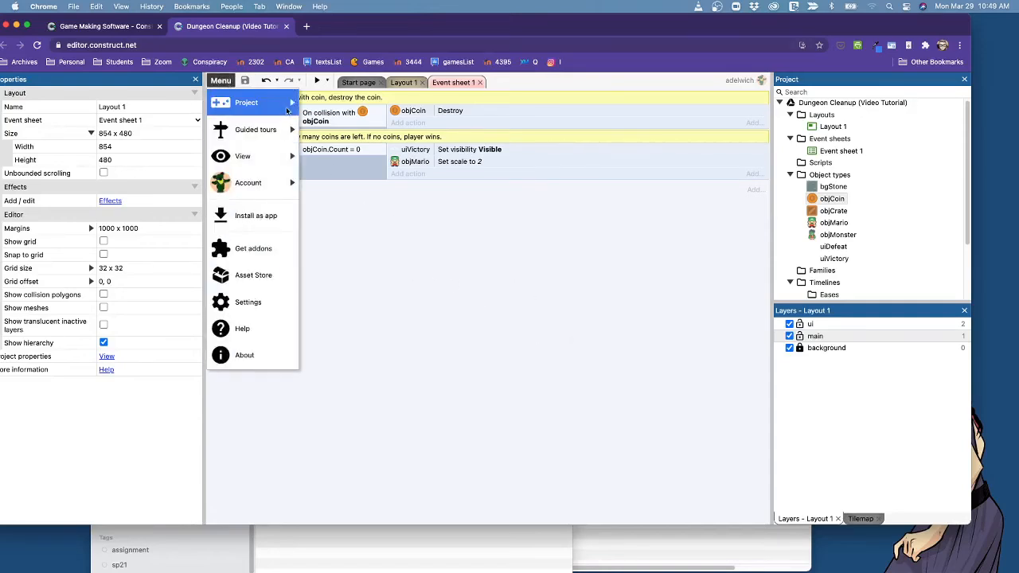
mouse_move(288, 108)
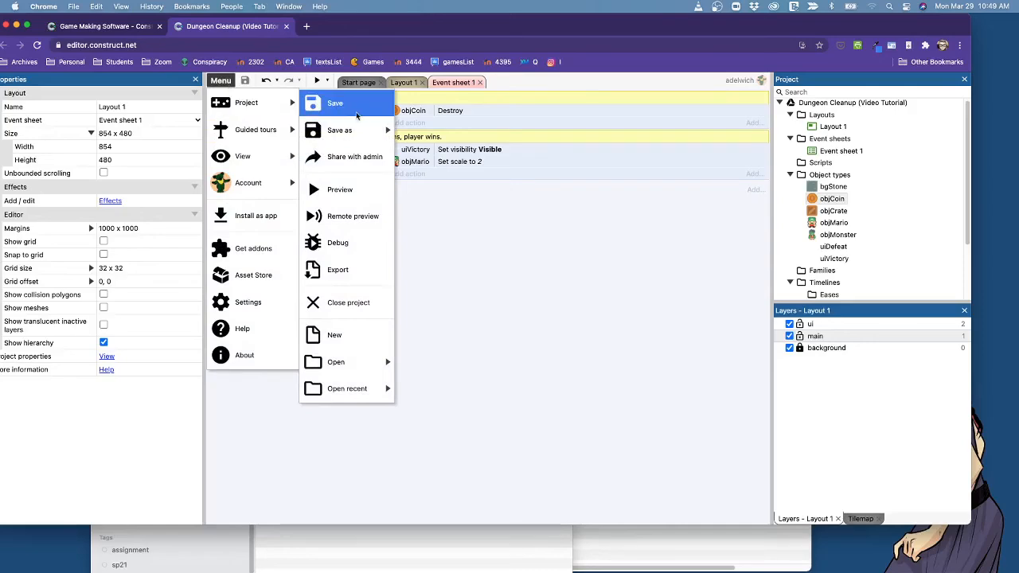
left_click(357, 268)
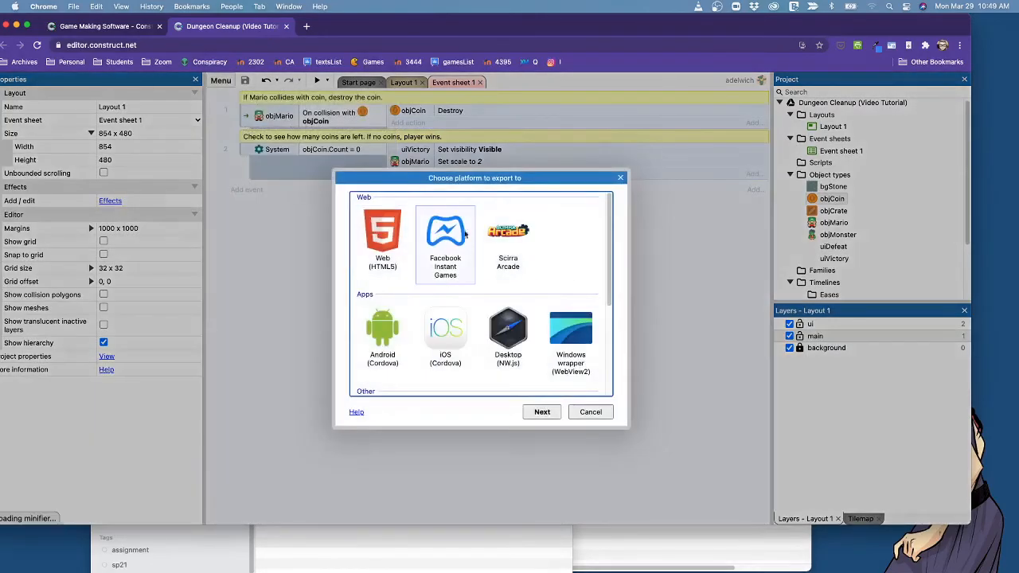
left_click(399, 247)
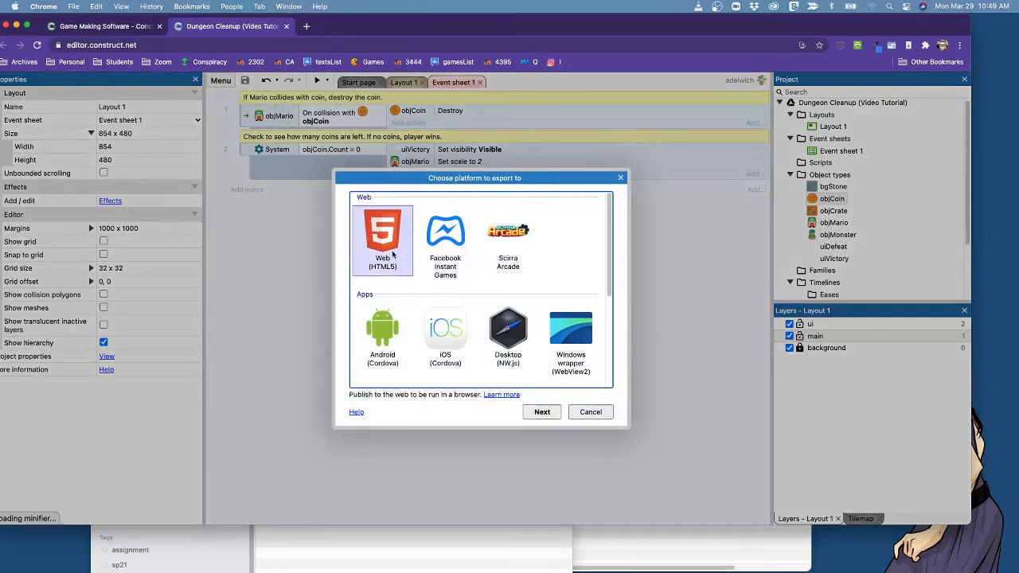
scroll(513, 353, "down", 3)
scroll(506, 360, "up", 3)
left_click(542, 411)
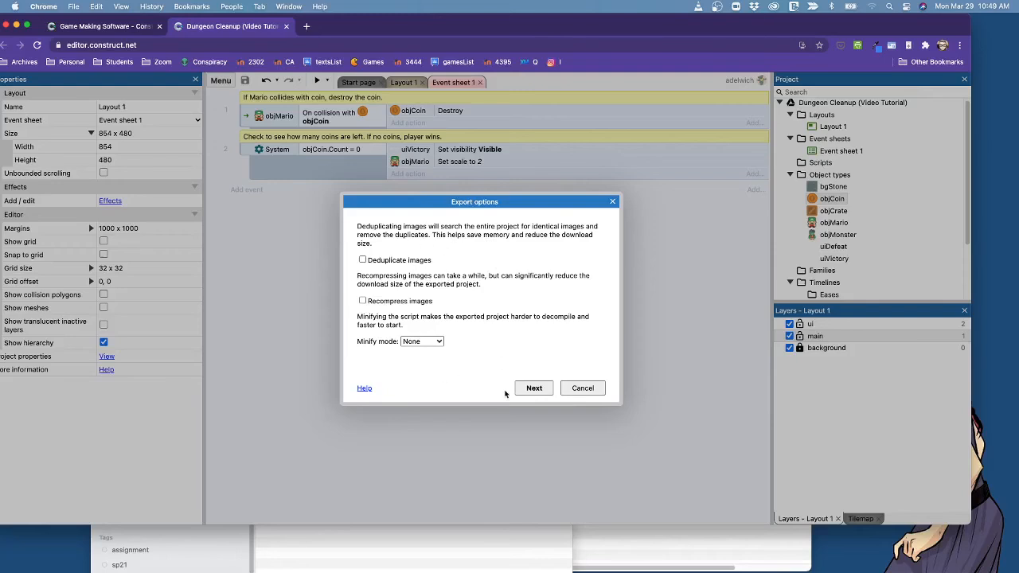
left_click(533, 390)
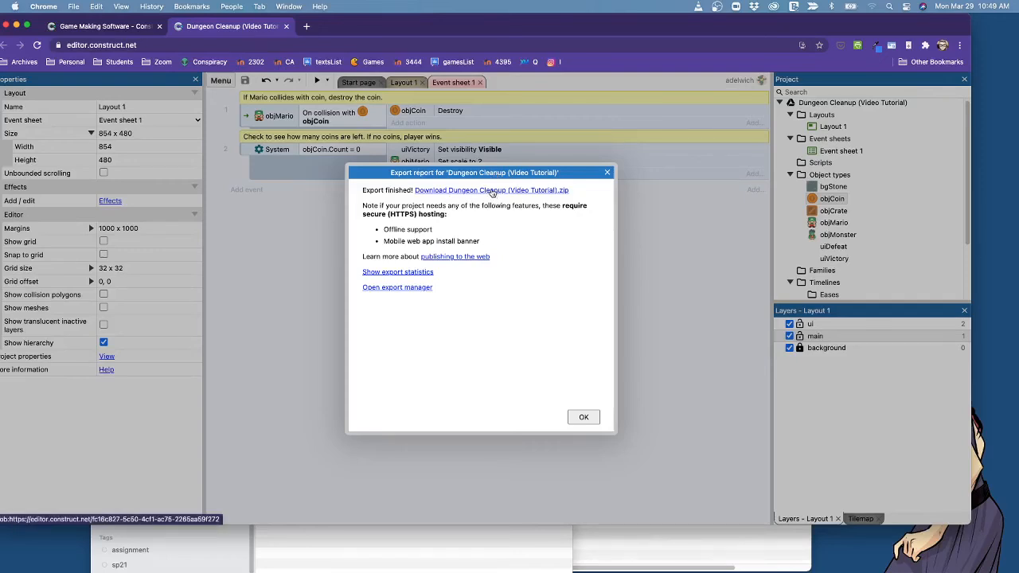
Download the exported Dungeon Cleanup (Video Tutorial).zip and save it to the Desktop.
left_click(493, 192)
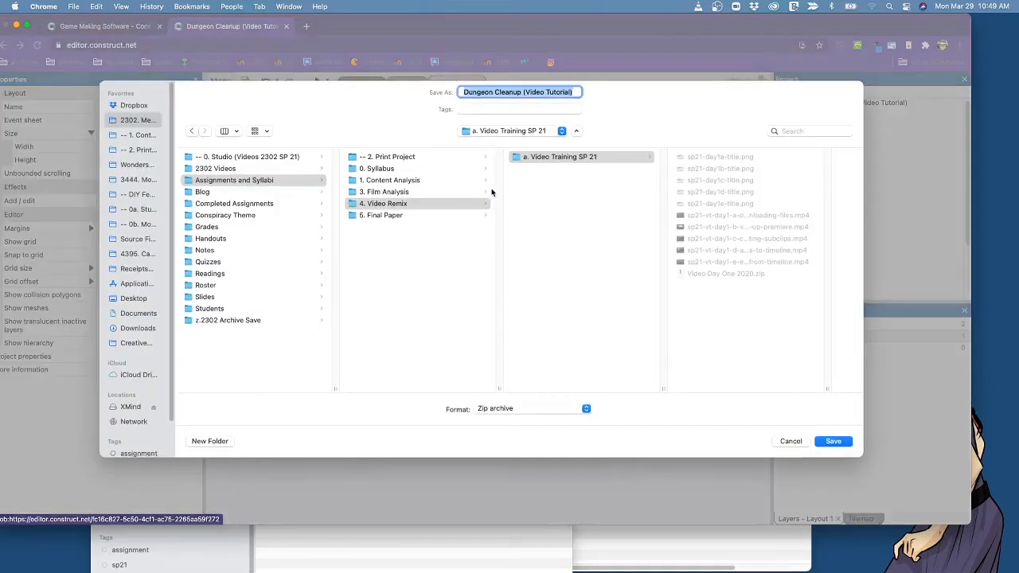
left_click(129, 298)
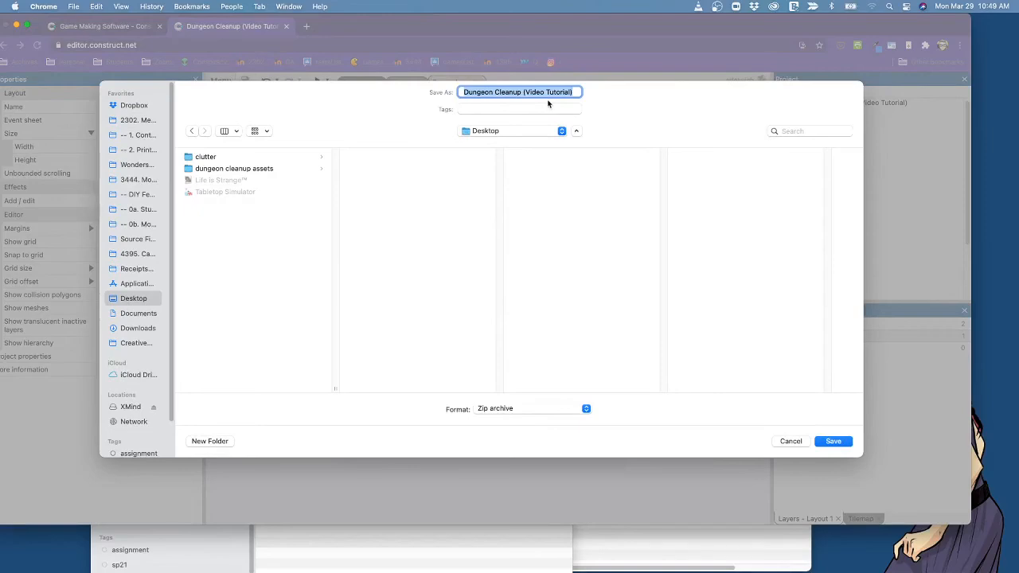
key("Return")
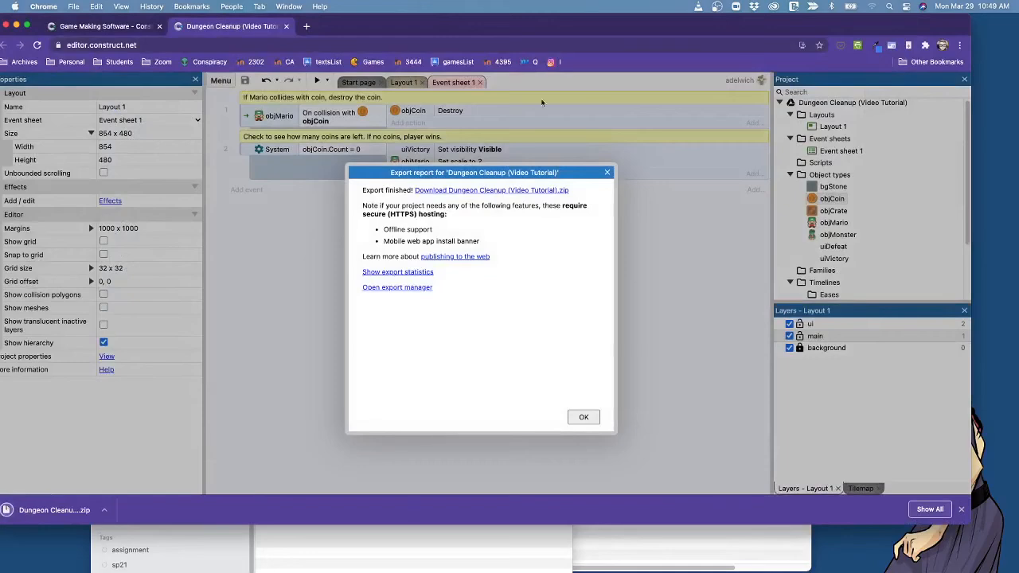
Show the downloaded zip in Finder, widen the name column to read full file names, and extract the archive.
left_click(104, 510)
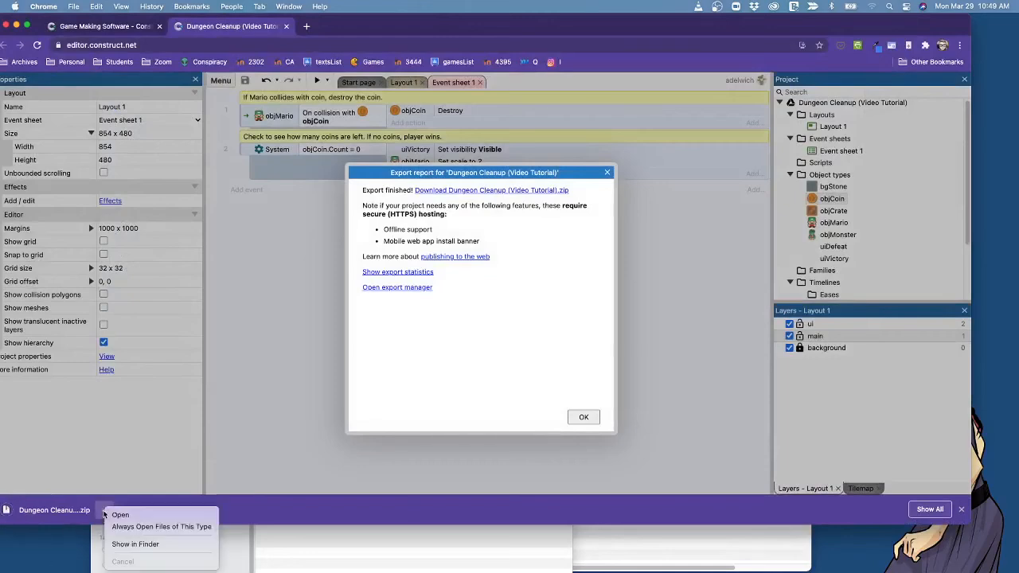
left_click(150, 546)
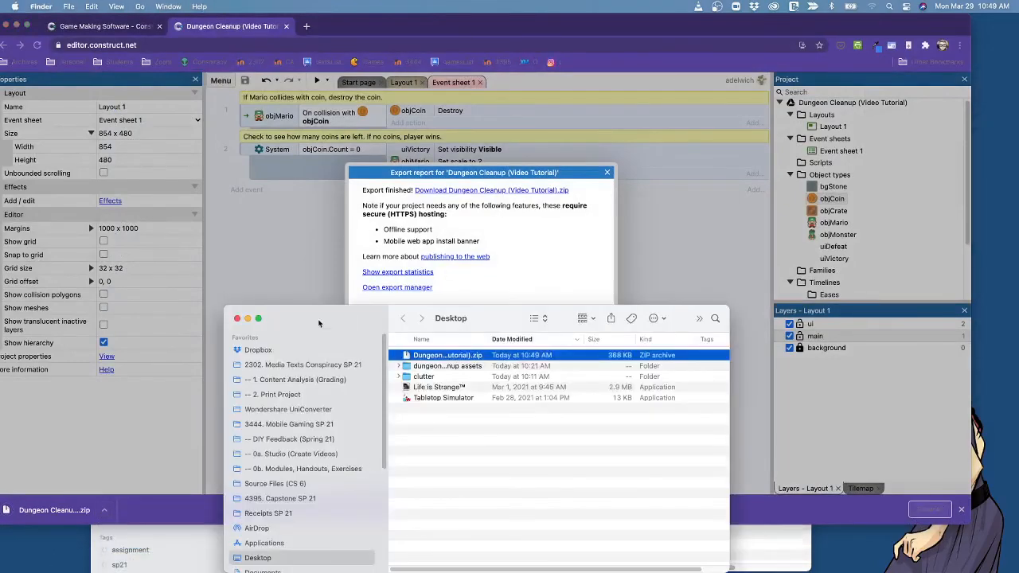
left_click_drag(319, 322, 358, 87)
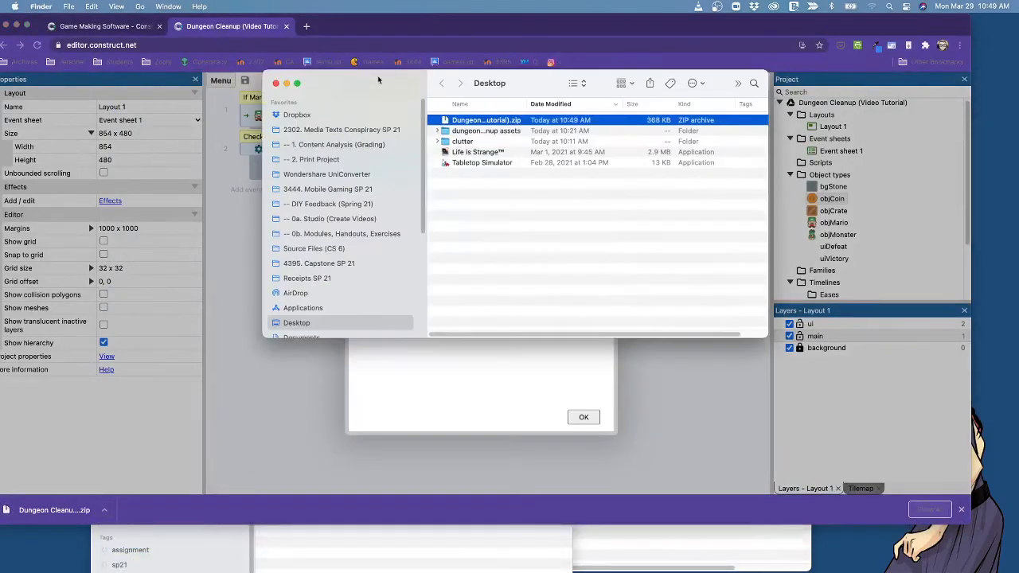
double_click(526, 103)
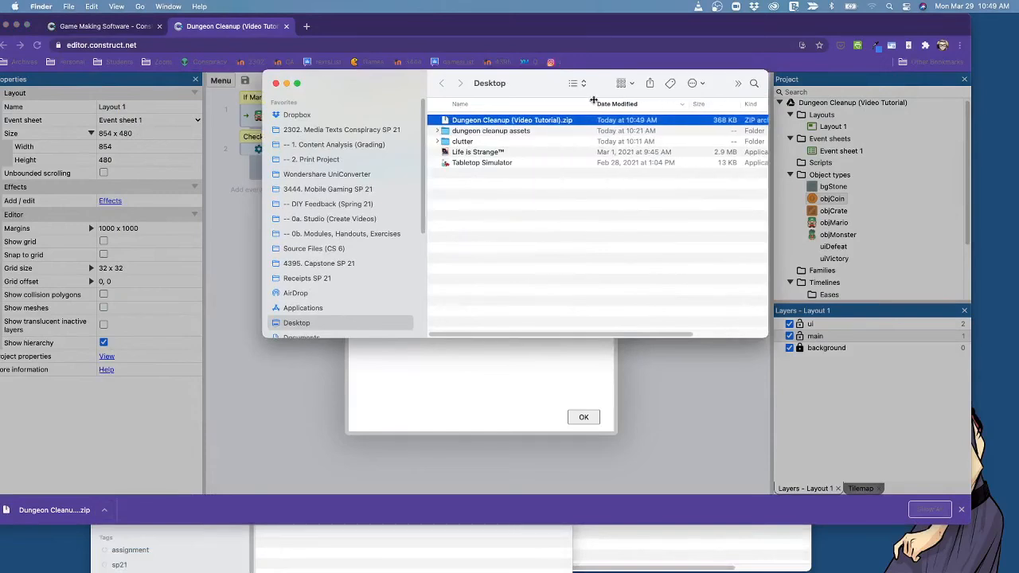
double_click(444, 120)
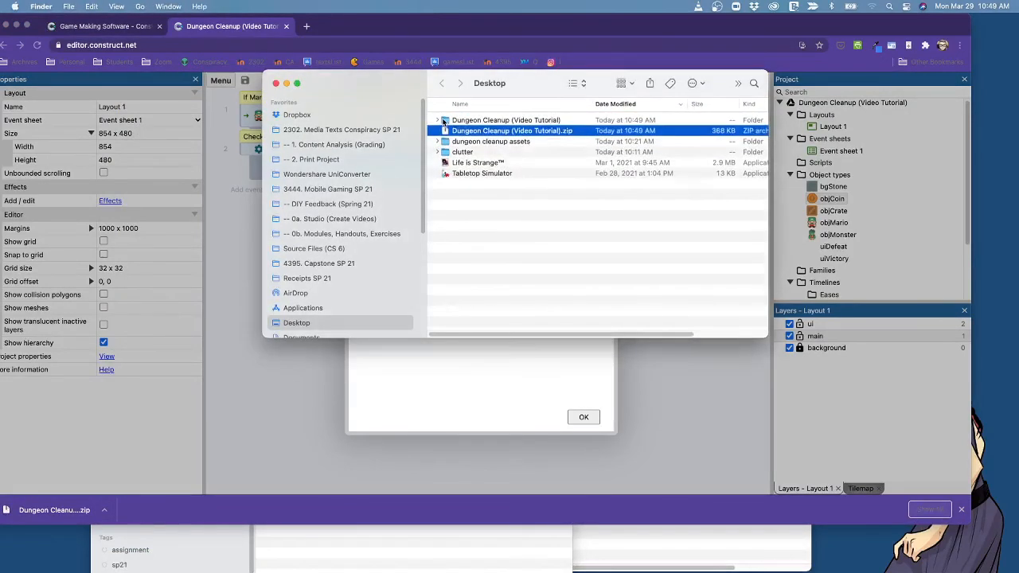
Examine the extracted folder's contents and its images subfolder, previewing shared-0-sheet0.png and shared-0-sheet1.png.
left_click(438, 121)
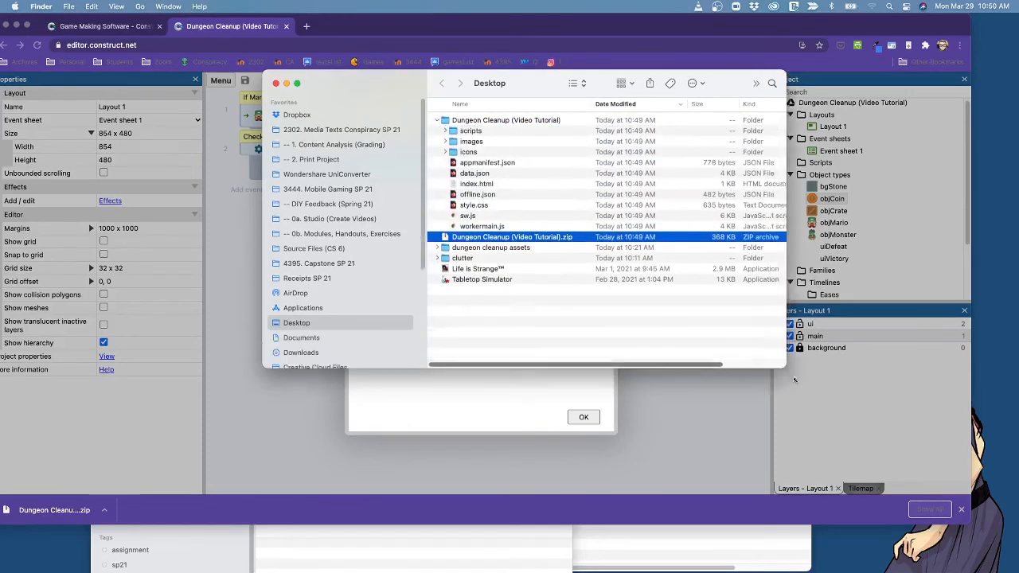
left_click_drag(769, 337, 951, 517)
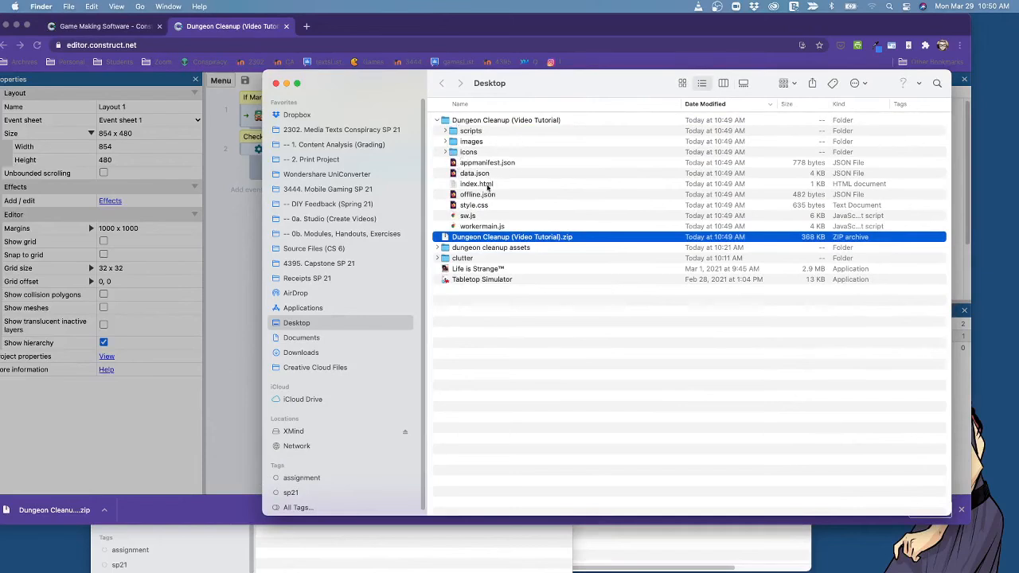
left_click(445, 142)
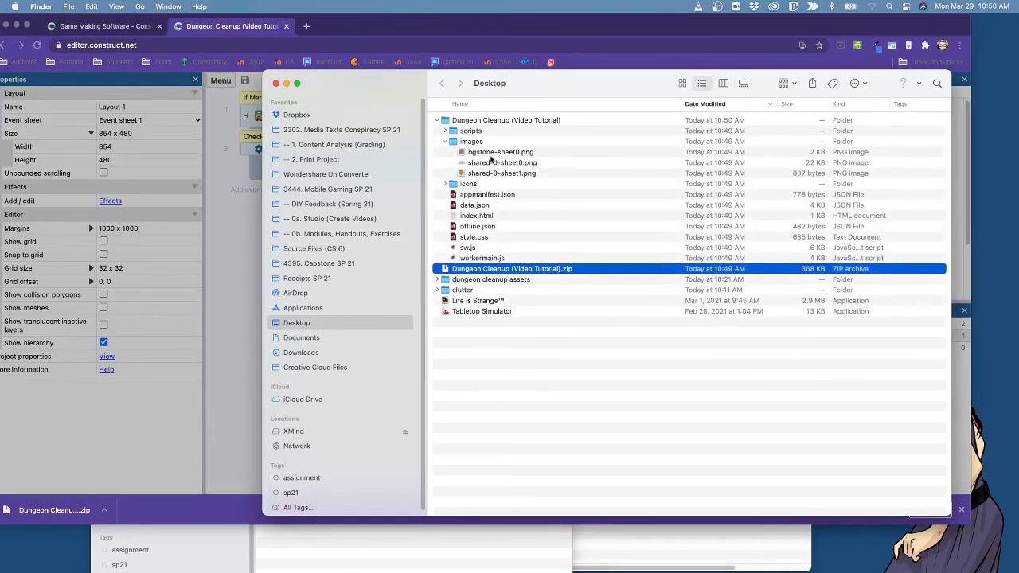
mouse_move(492, 157)
left_mouse_down()
mouse_move(478, 239)
mouse_move(512, 295)
mouse_move(480, 165)
left_mouse_up()
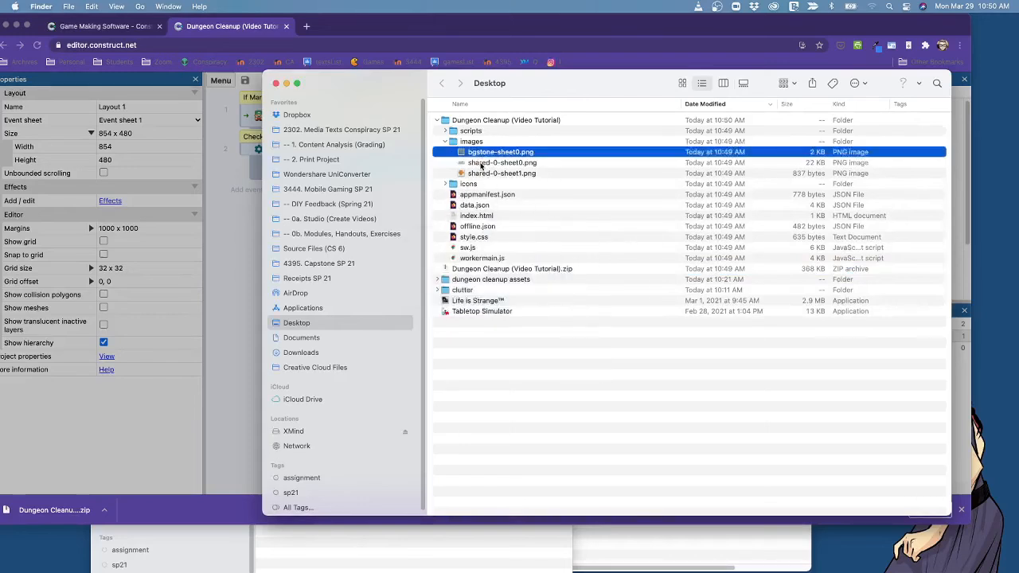
left_click(481, 164)
key("space")
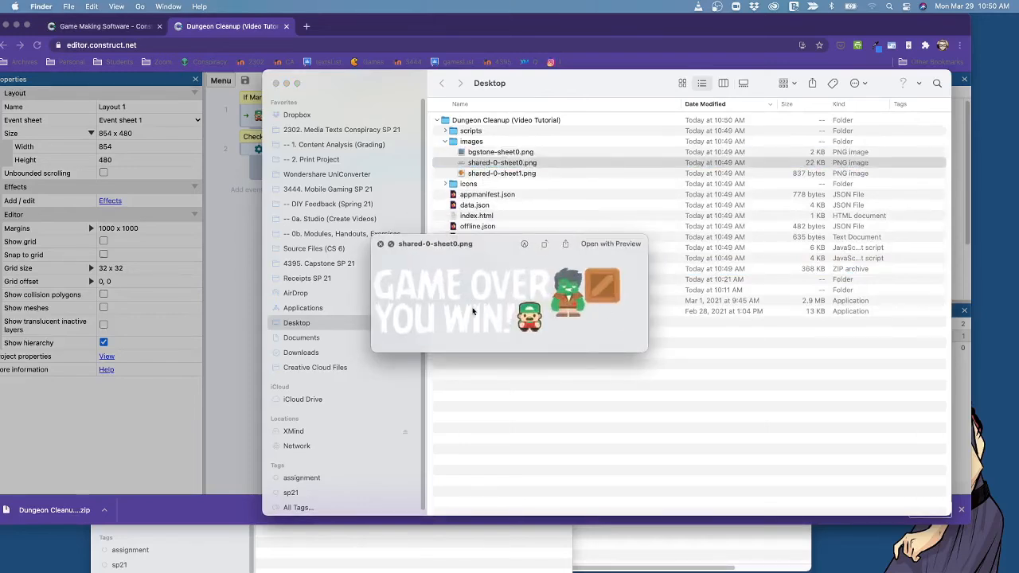
key("space")
left_click(486, 175)
key("space")
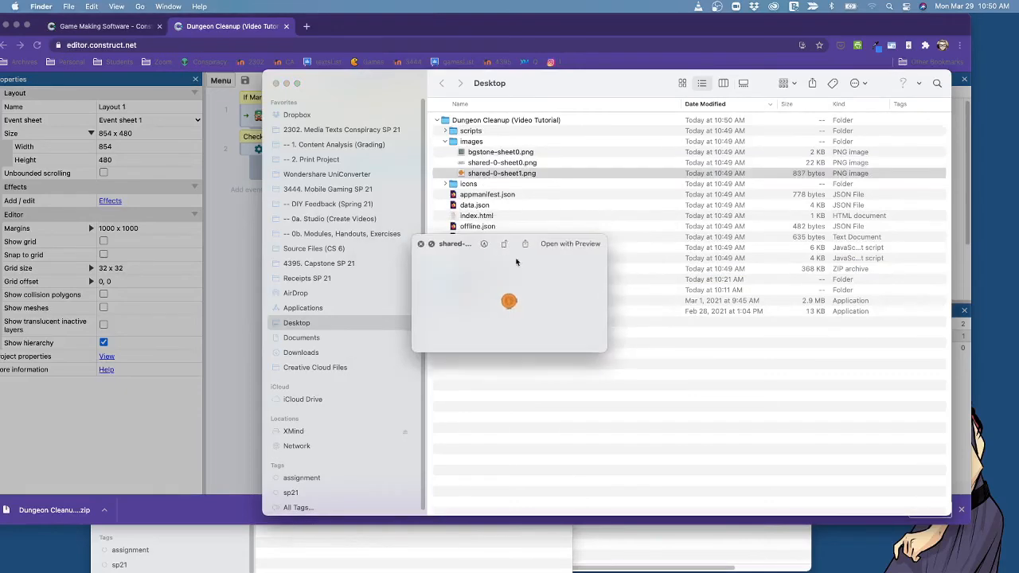
key("space")
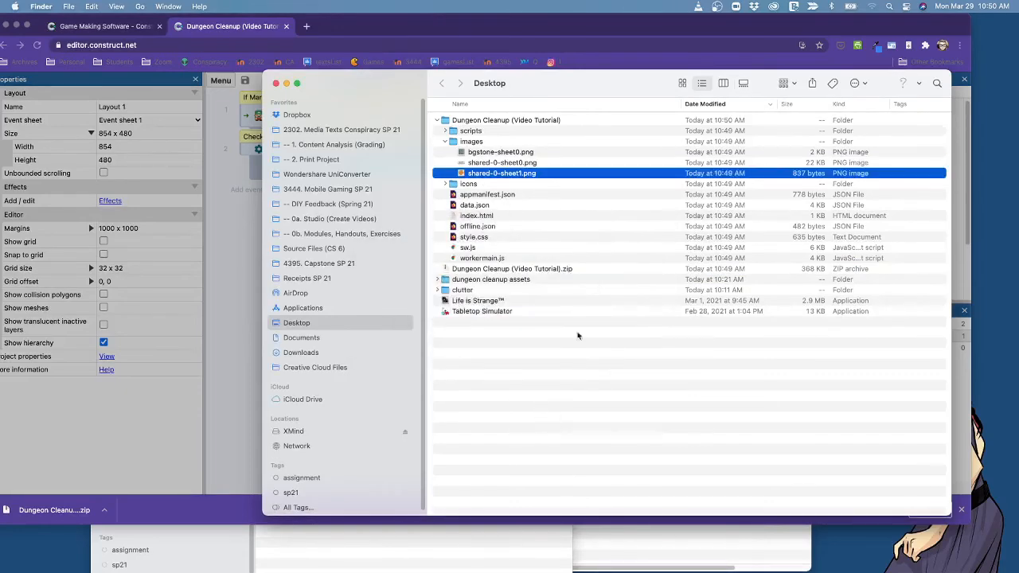
Examine the scripts and icons subfolders of the extracted game, and compare the extracted folder with the zip file.
left_click(445, 131)
left_click(500, 143)
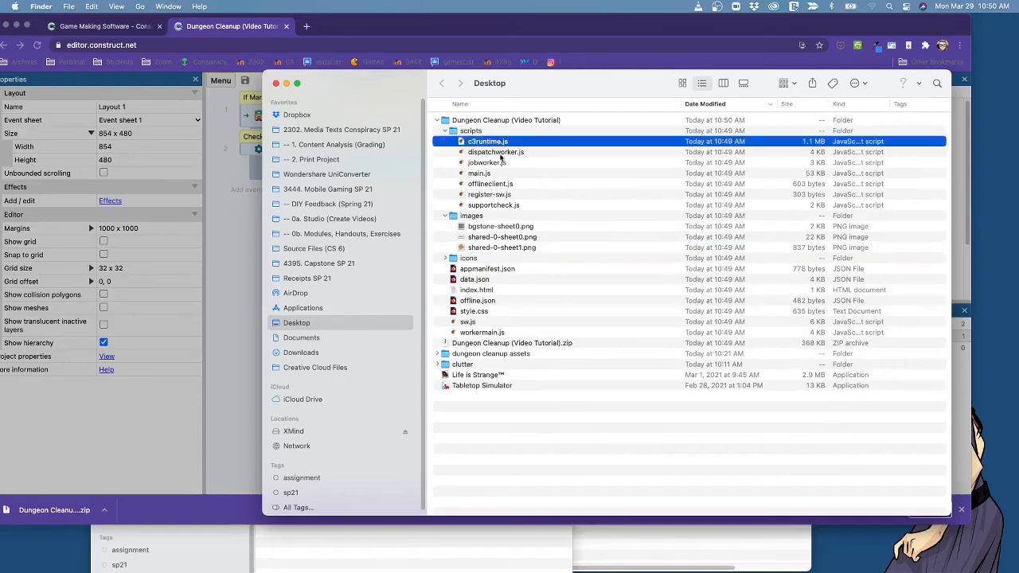
left_click(445, 130)
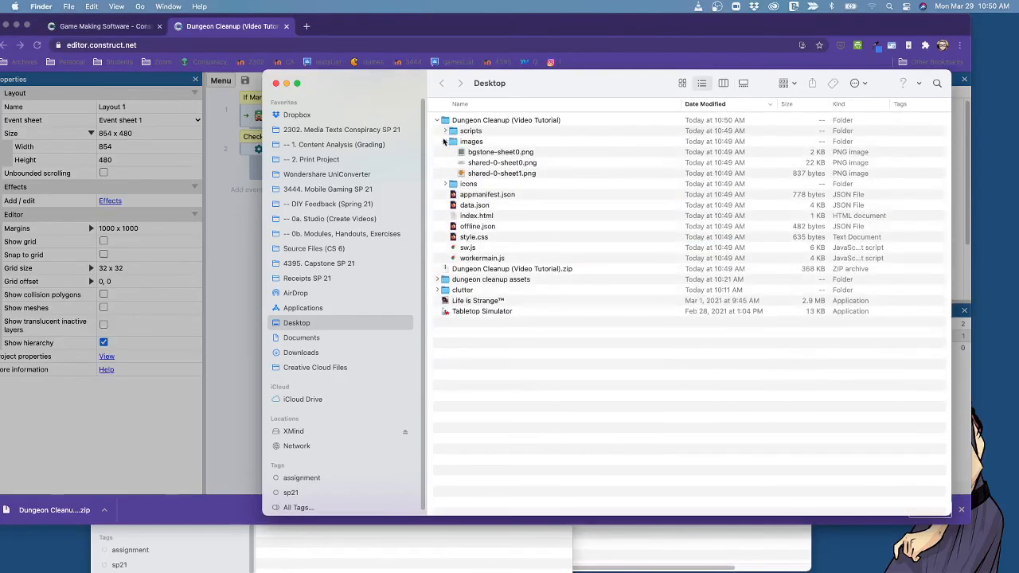
left_click(446, 141)
left_click(445, 152)
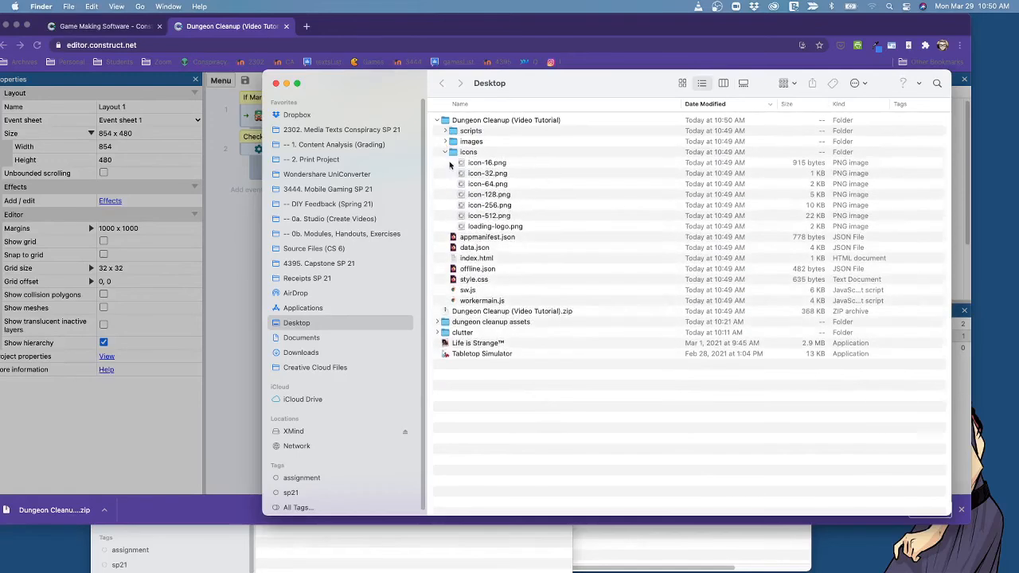
left_click(445, 152)
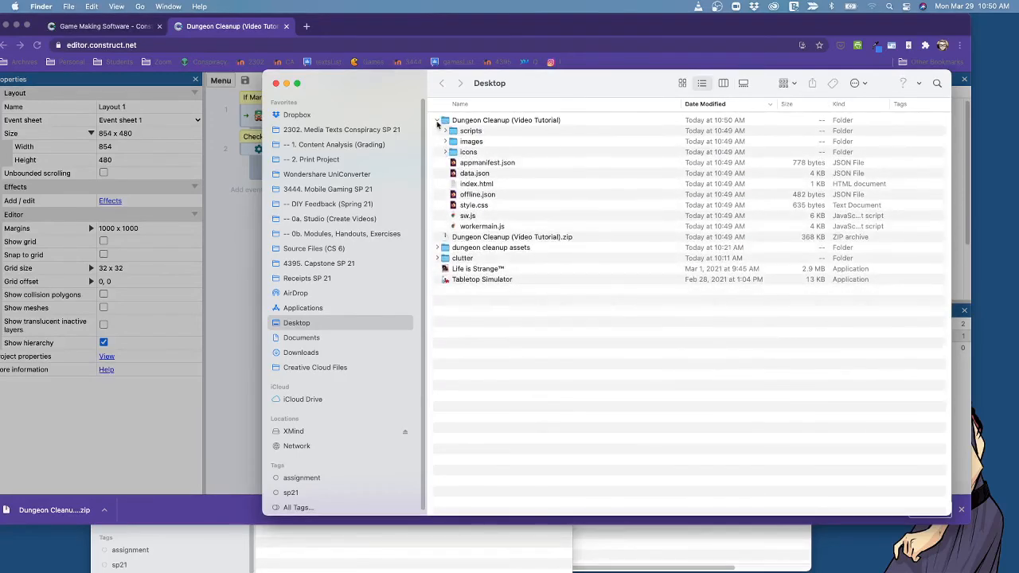
left_click(438, 119)
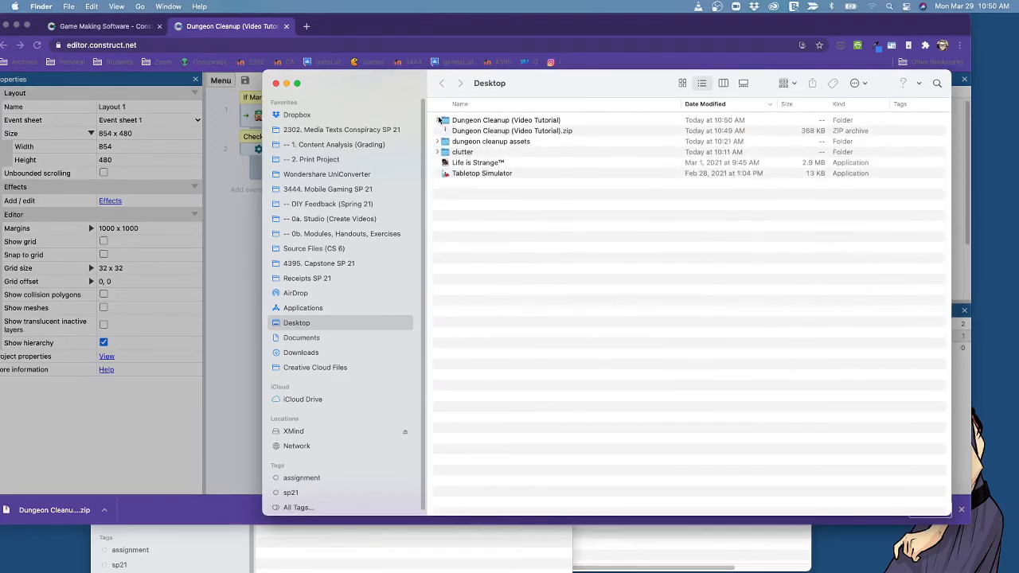
left_click(500, 131)
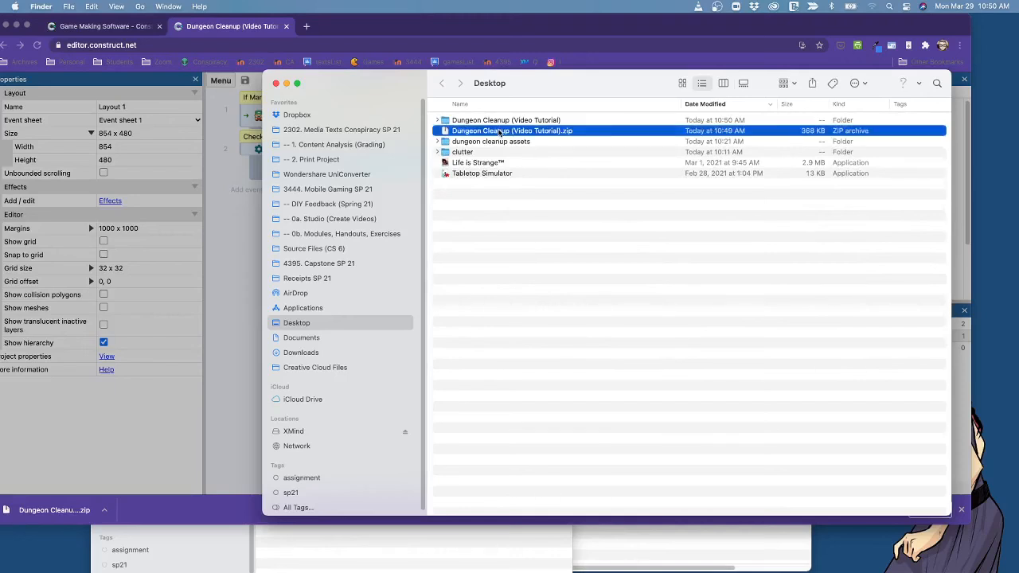
left_click(438, 120)
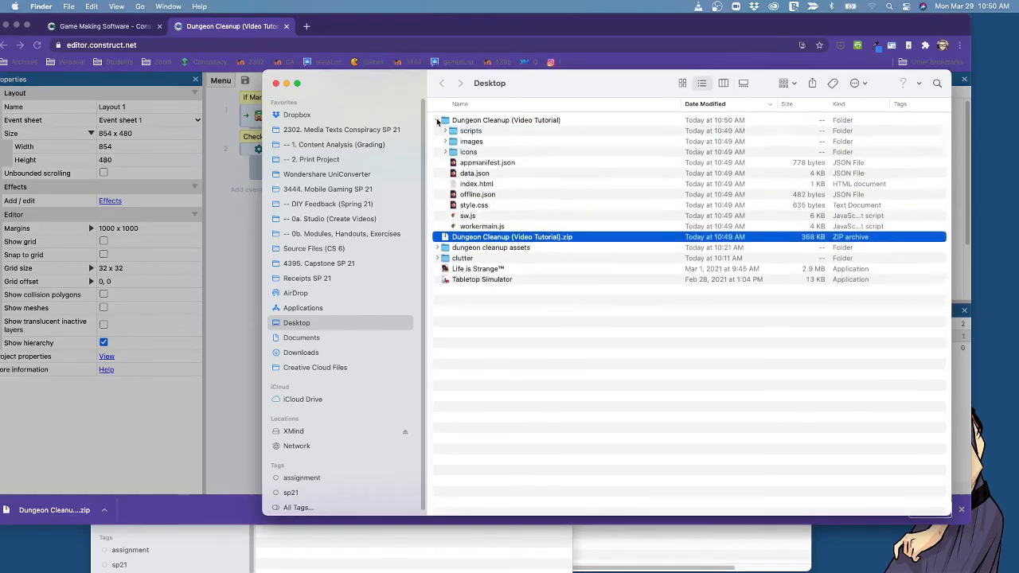
left_click(437, 120)
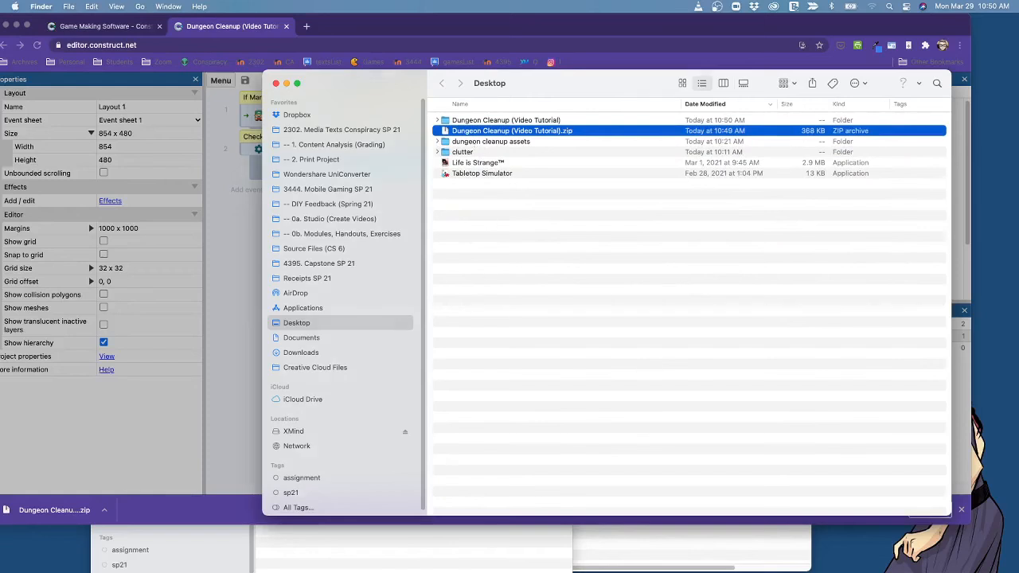
Switch to FileZilla and connect to the saved Trinity COMM Department site.
key("super+Tab")
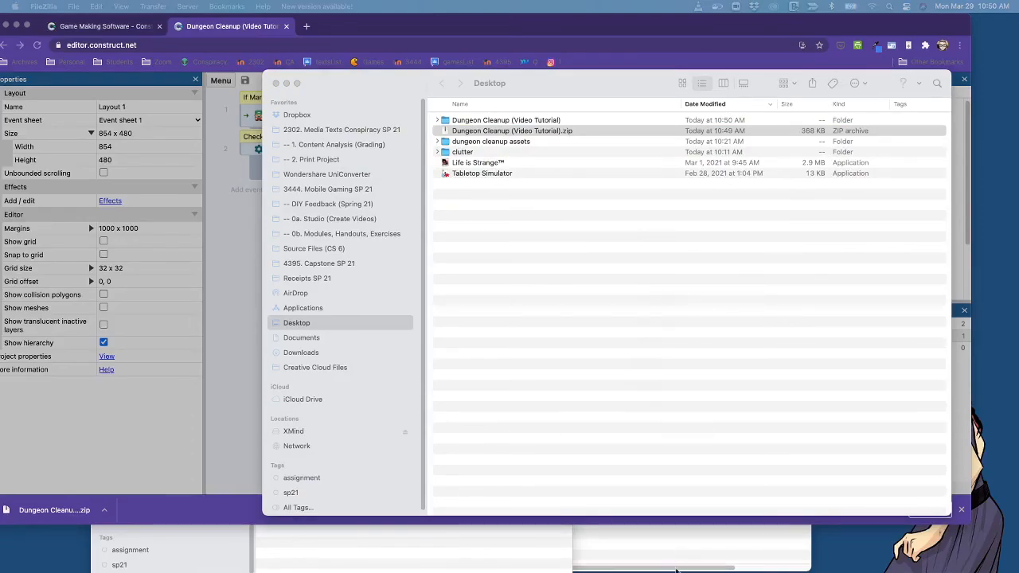
left_click_drag(693, 502, 479, 130)
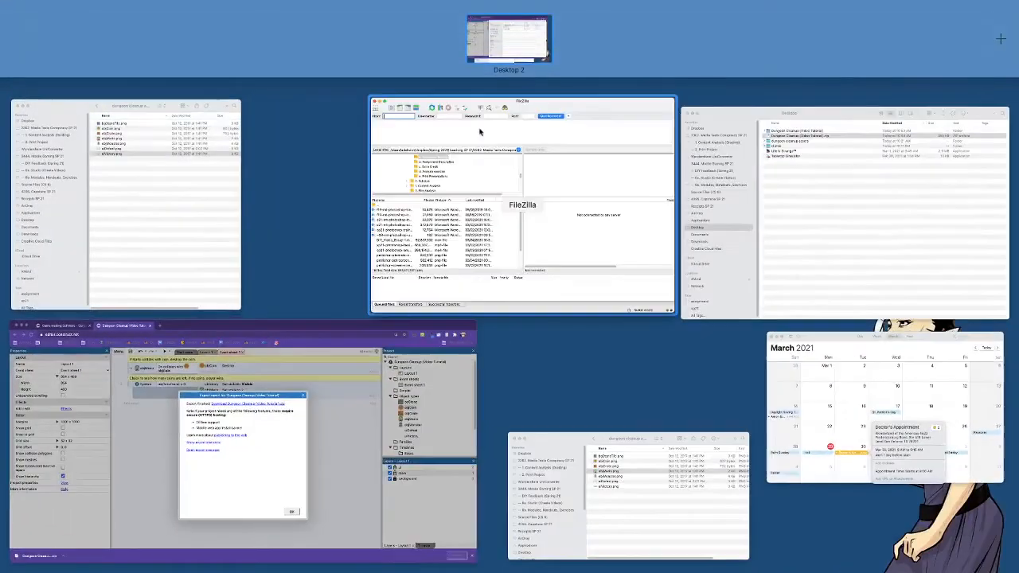
left_click(566, 206)
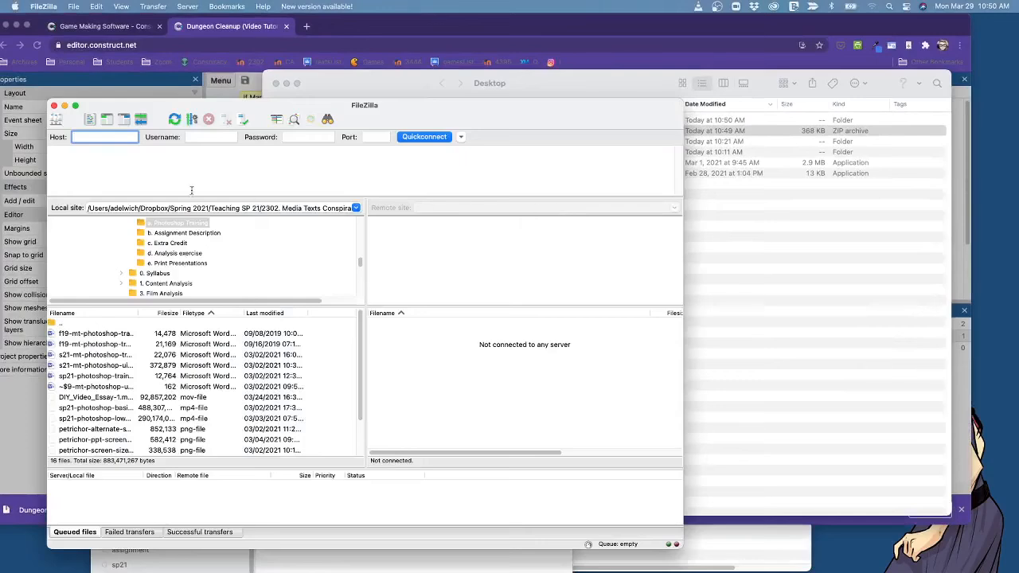
left_click(80, 7)
left_click(85, 29)
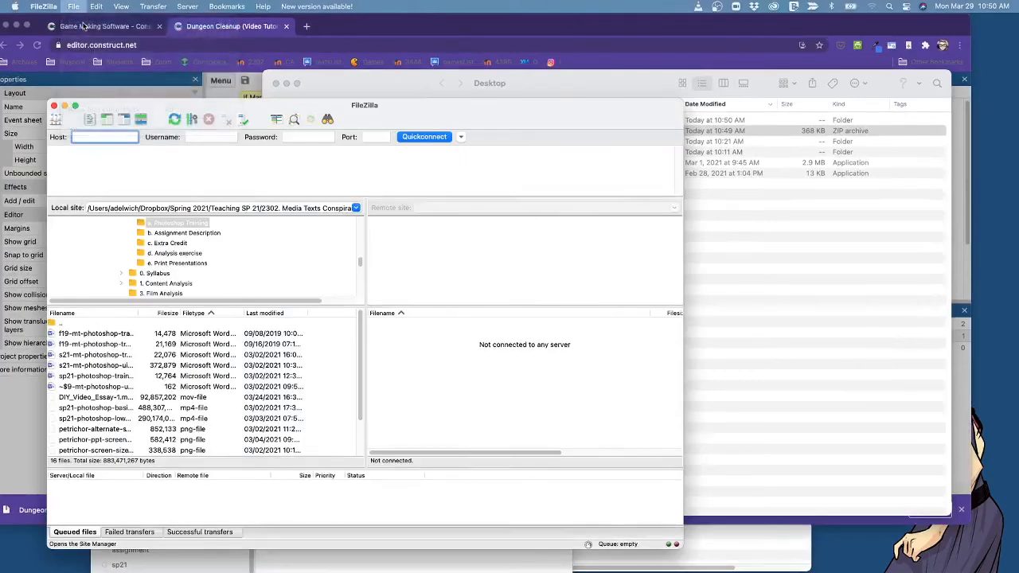
left_click(506, 440)
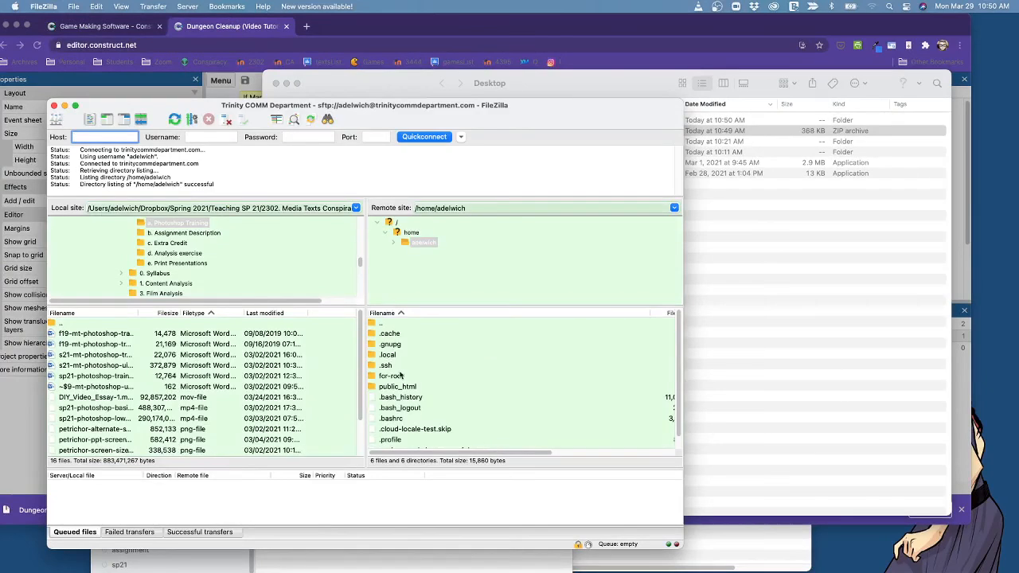
Open the temp folder inside public_html on the remote server.
double_click(390, 387)
scroll(427, 399, "down", 3)
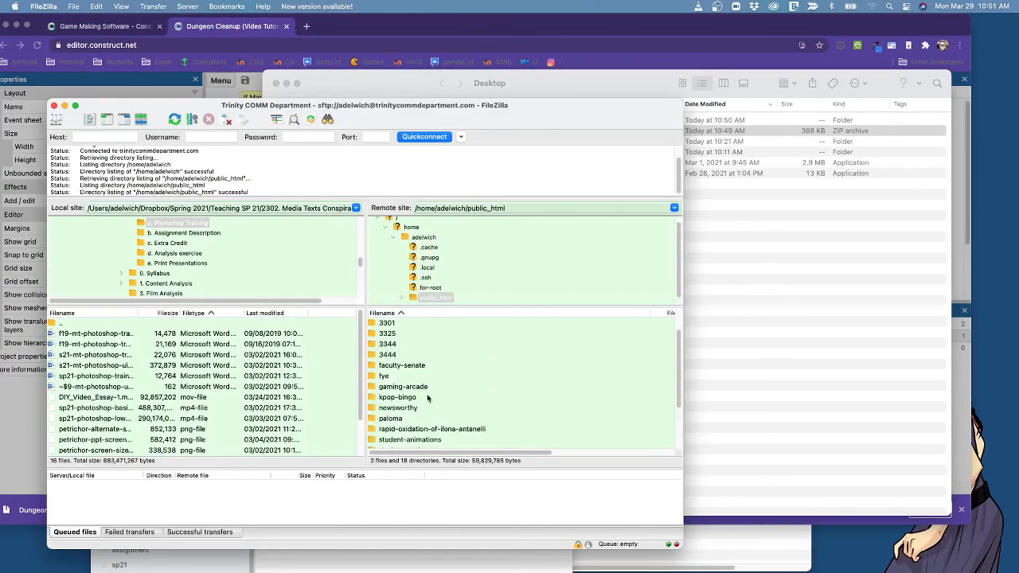
scroll(428, 400, "down", 1)
double_click(381, 408)
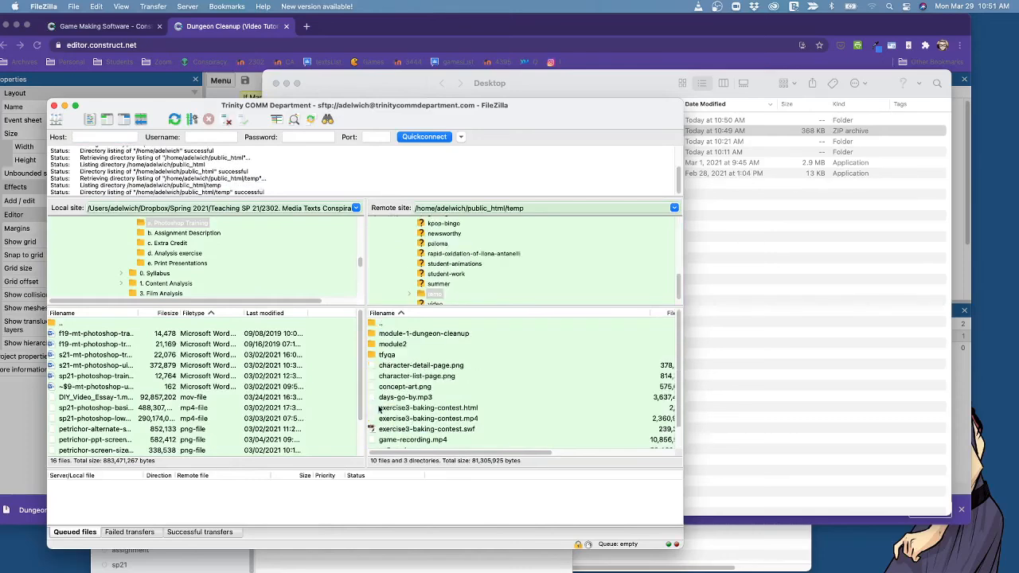
Upload the extracted Dungeon Cleanup (Video Tutorial) folder from the Desktop to the remote temp folder, keeping the remote list in ascending filename order.
left_click(762, 359)
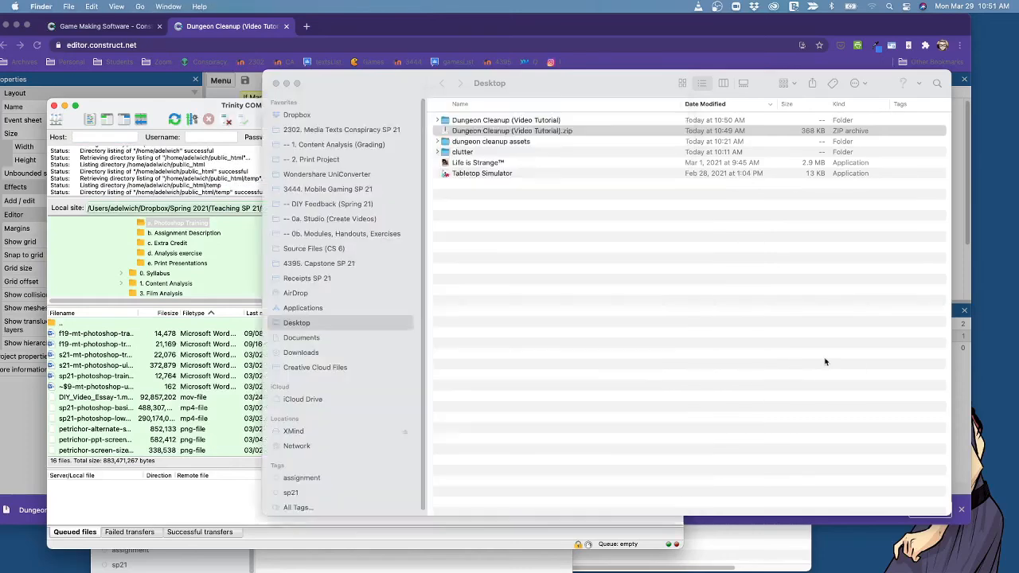
left_click(458, 122)
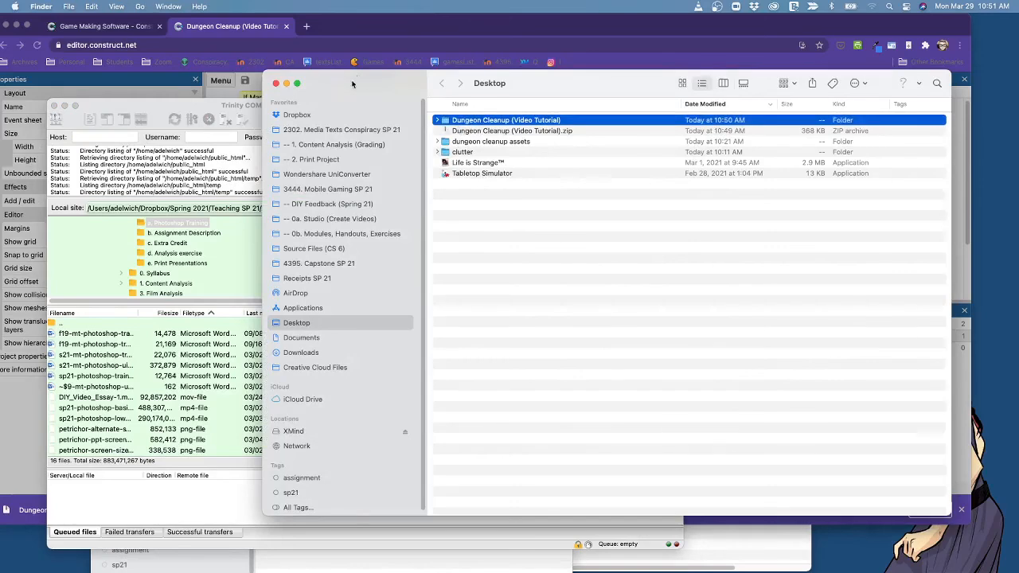
left_click_drag(355, 81, 656, 78)
left_click_drag(740, 119, 403, 399)
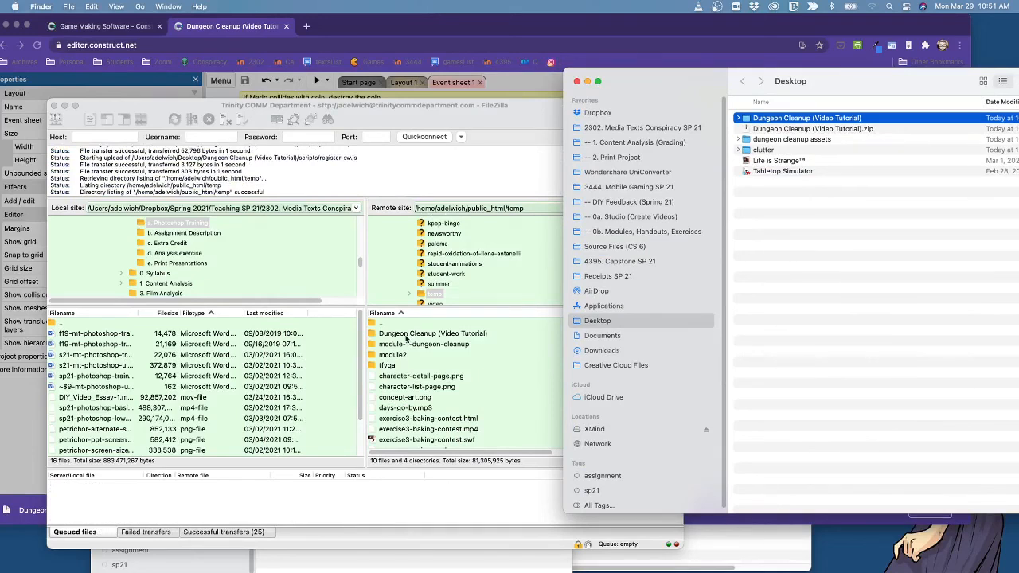
left_click(481, 314)
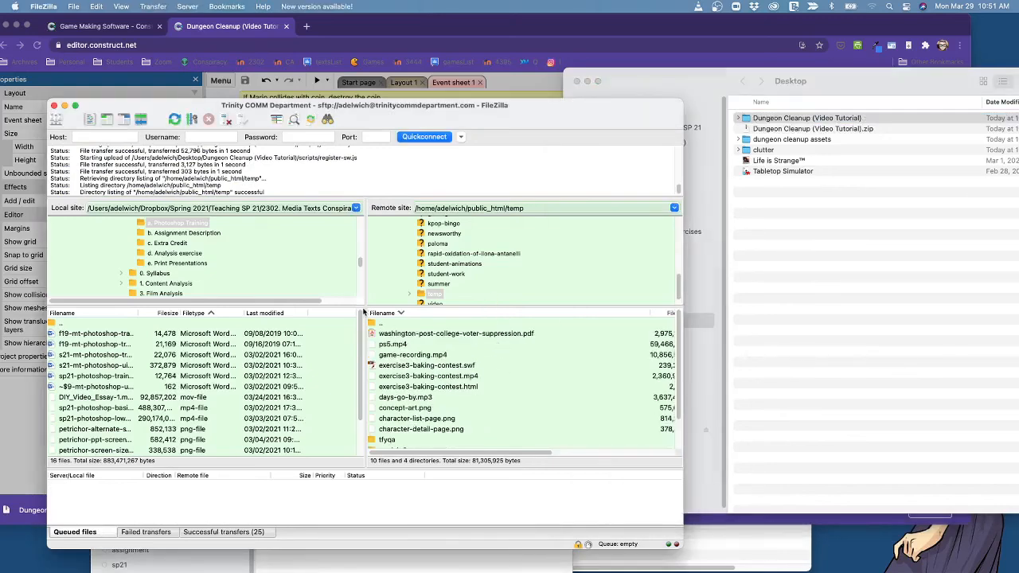
left_click(384, 313)
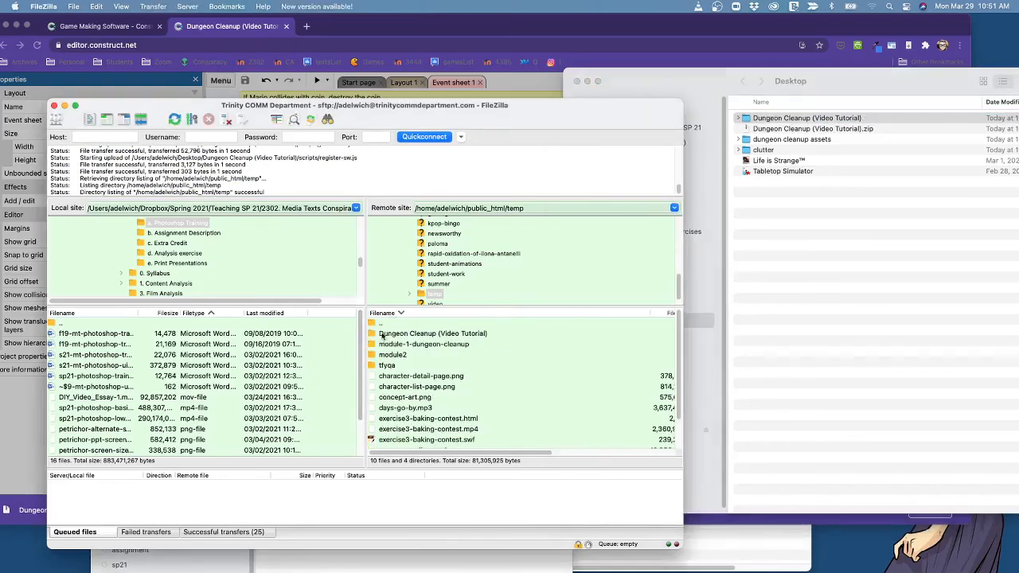
Open the uploaded Dungeon Cleanup (Video Tutorial) game in a new browser tab, from the temp directory of the personal site on trinitycommdepartment.com.
left_click(383, 339)
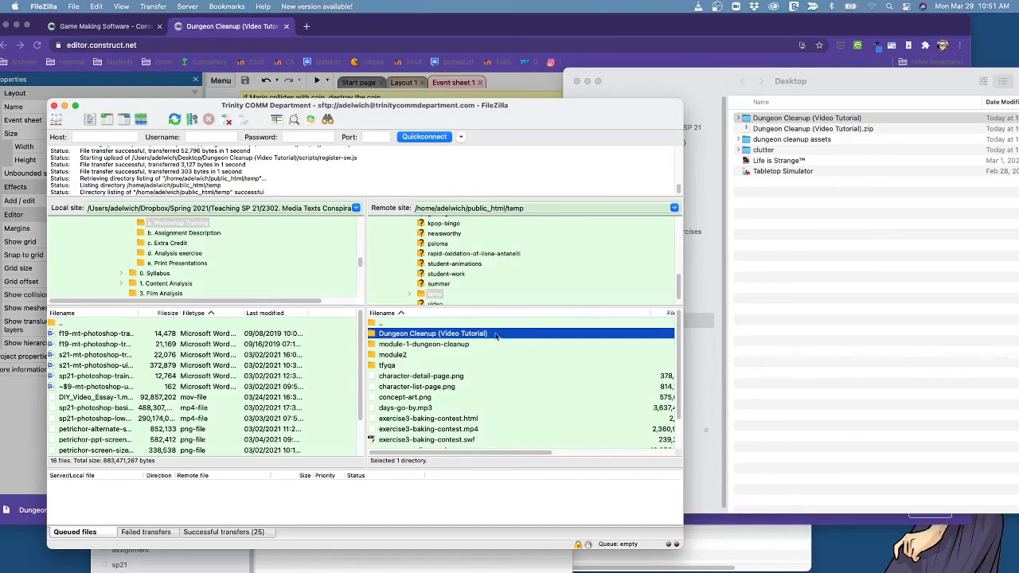
left_click(307, 27)
type("trinitycommdepartment.com/~adelwich")
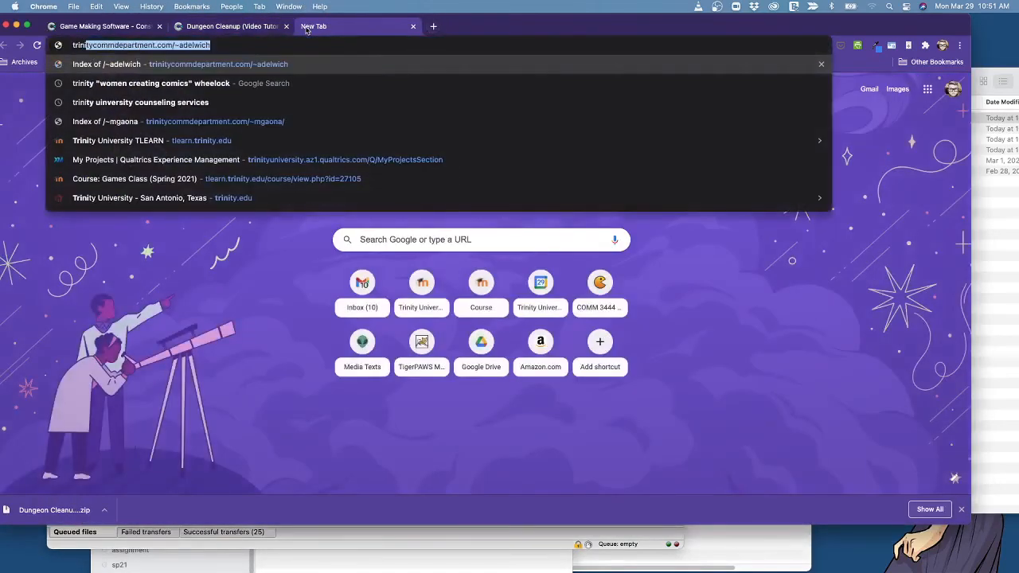
key("Right")
key("Return")
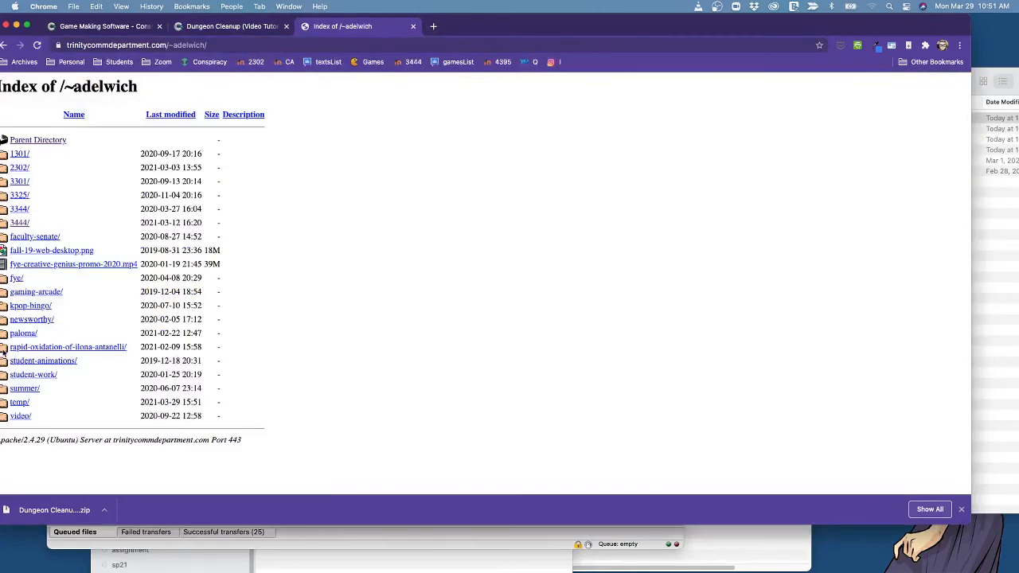
left_click(19, 402)
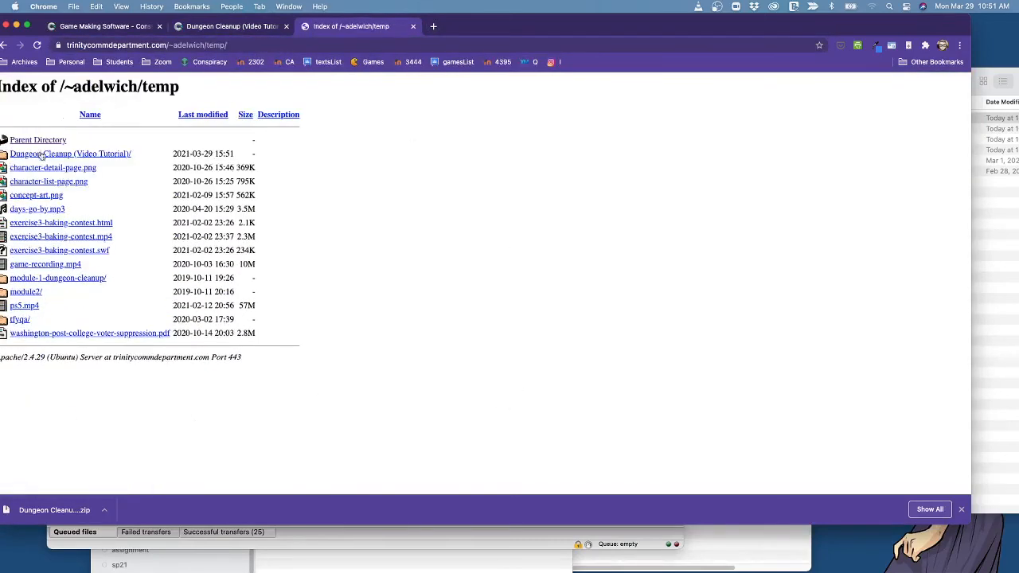
left_click(106, 155)
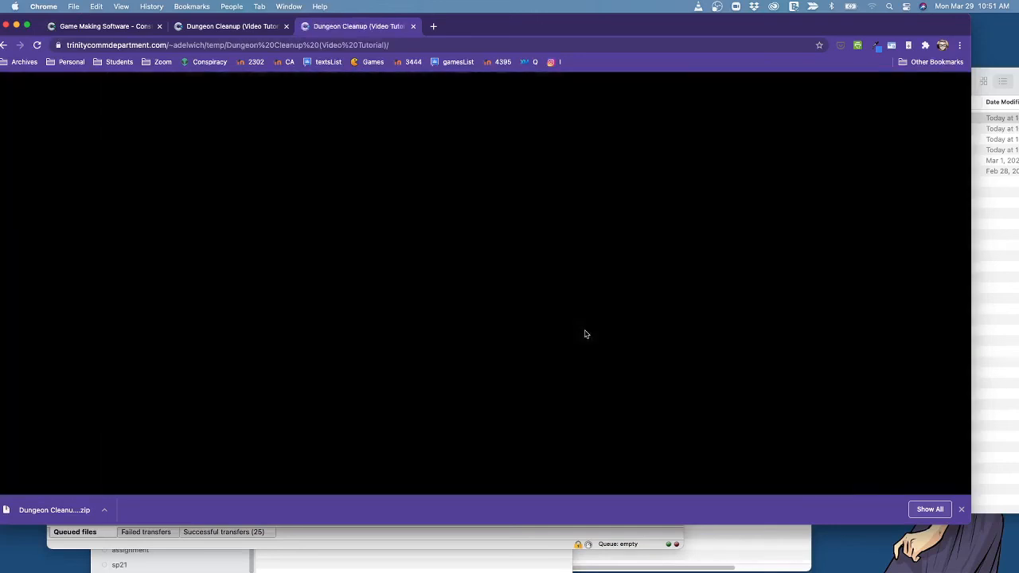
Play the hosted game, steering Mario around the dungeon until every coin is collected.
key("Right")
key("Up")
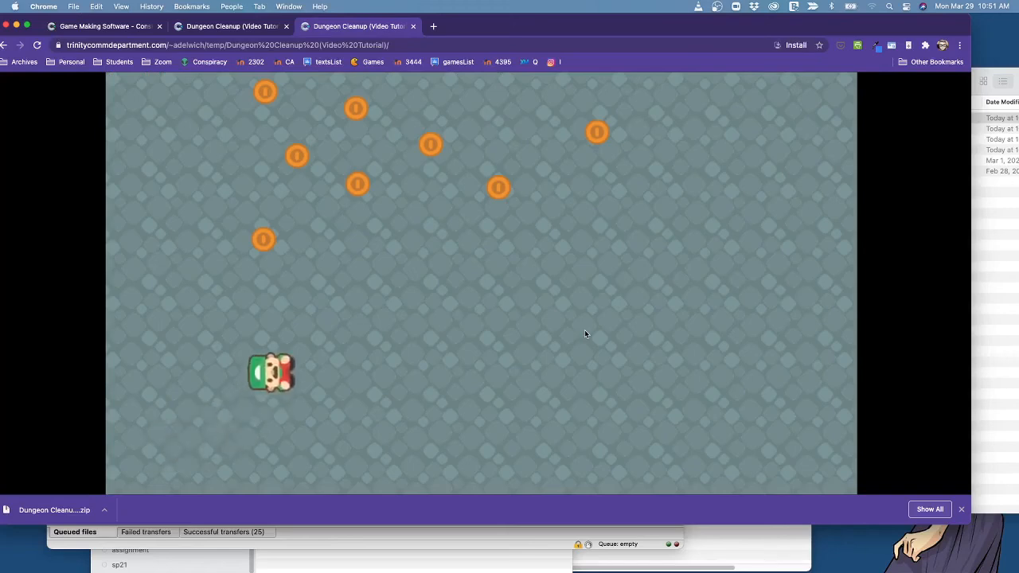
key("Left")
key("Right")
key("Right")
key("Up")
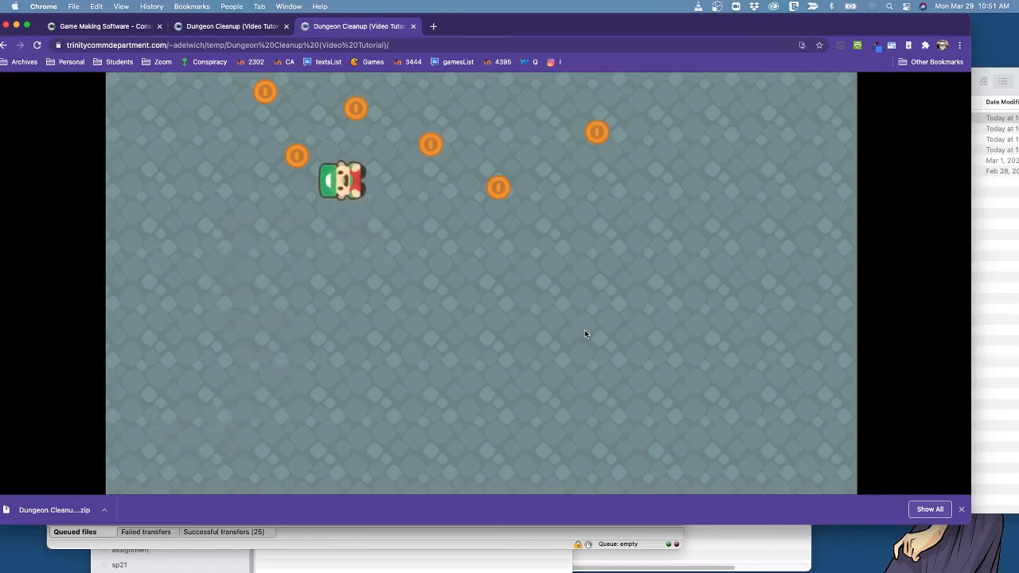
key("Left")
key("Right")
key("Down")
key("Right")
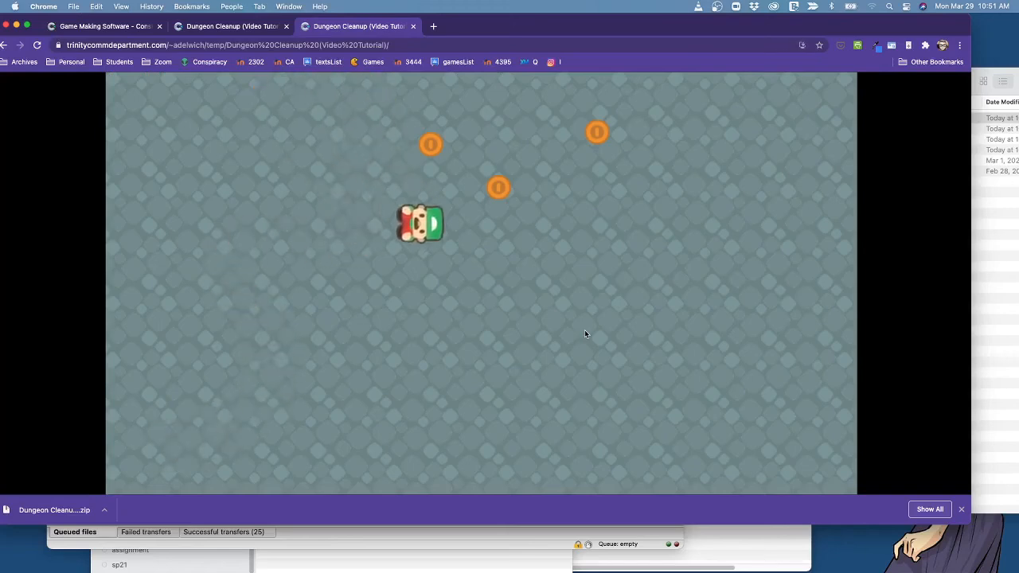
key("Up")
key("Right")
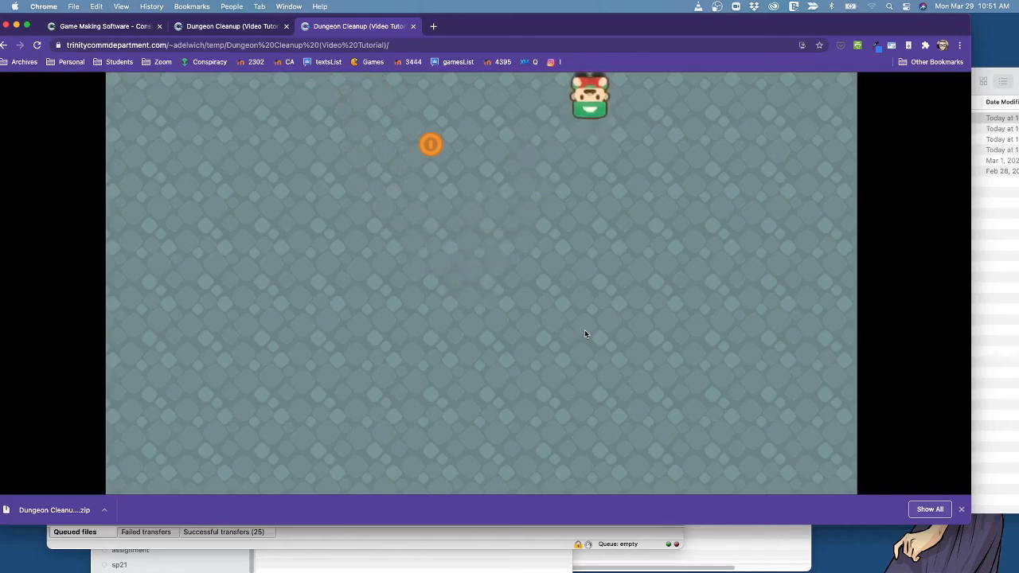
key("Left")
key("Down")
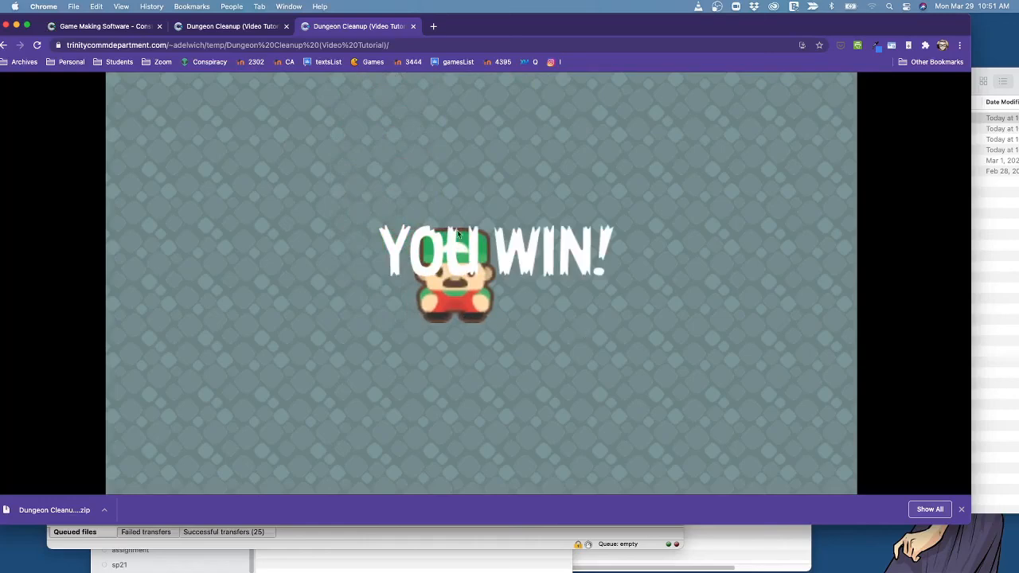
Examine the hosted game's web address, including the temp and Dungeon Cleanup folder parts.
left_click(269, 46)
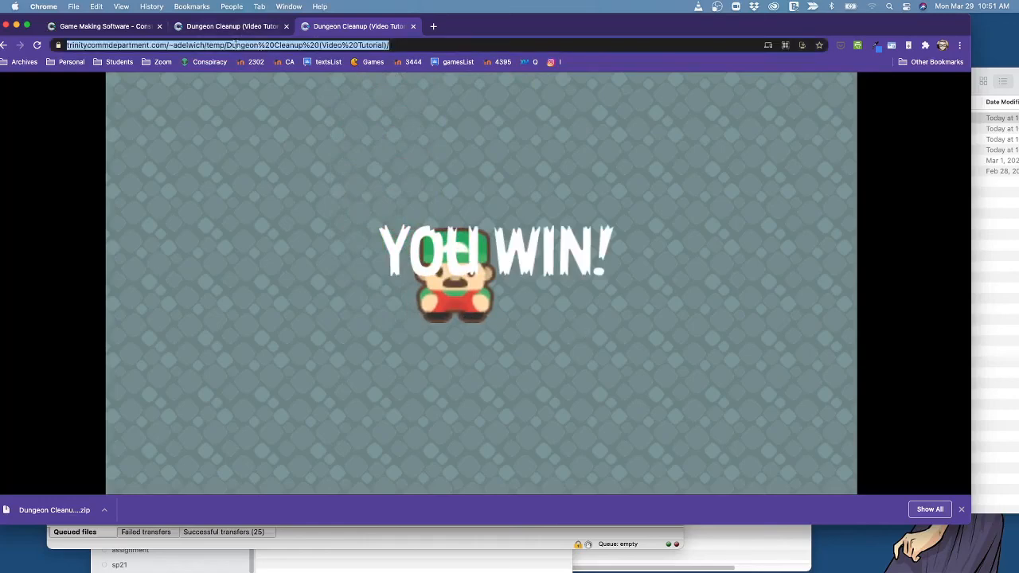
left_click(236, 46)
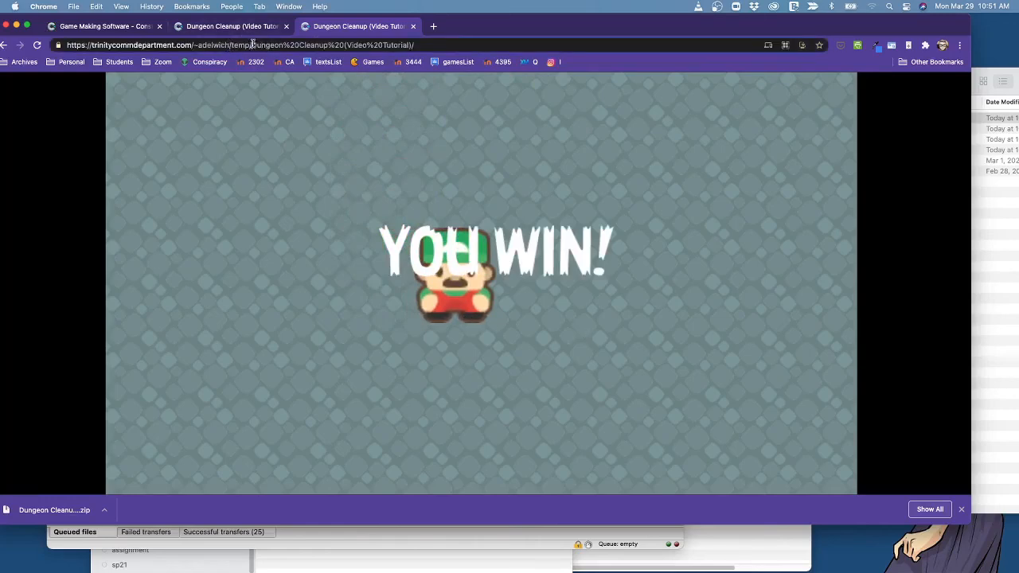
left_click_drag(252, 45, 483, 42)
left_click(333, 46)
left_click_drag(329, 45, 345, 44)
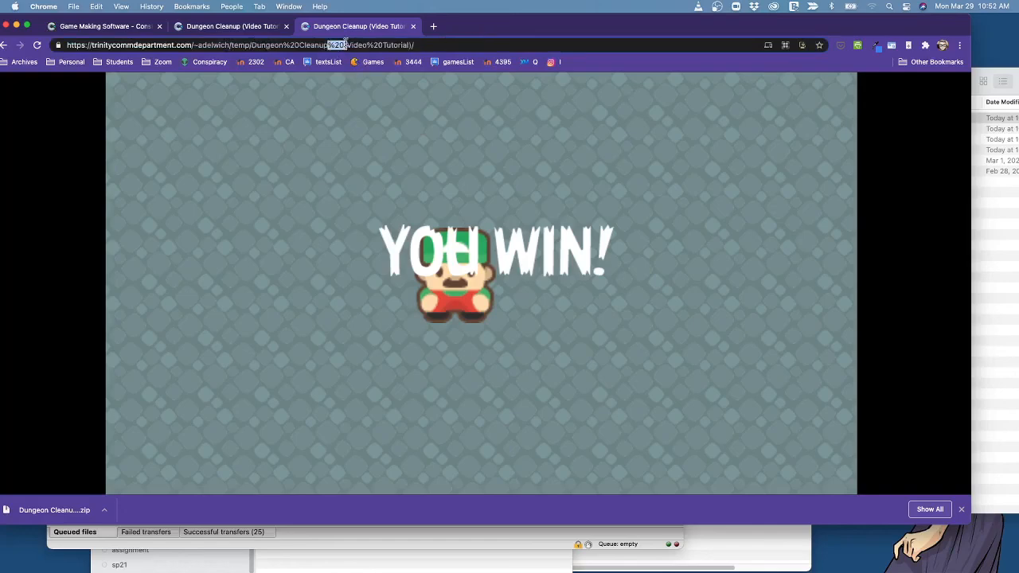
left_click(316, 198)
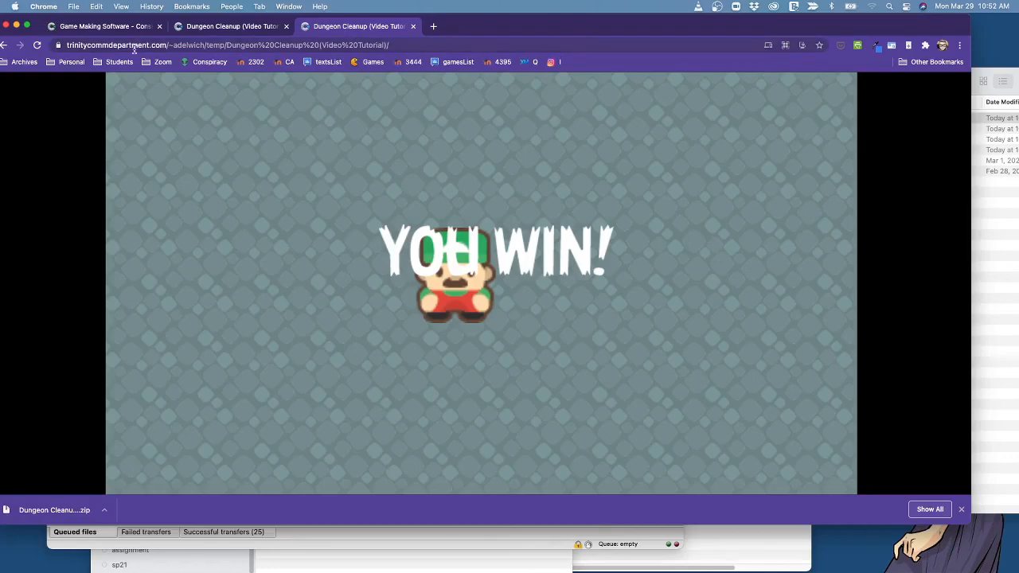
Return to the Dungeon Cleanup project in the Construct 3 editor and reposition the browser window on the desktop.
left_click(216, 31)
left_click(138, 29)
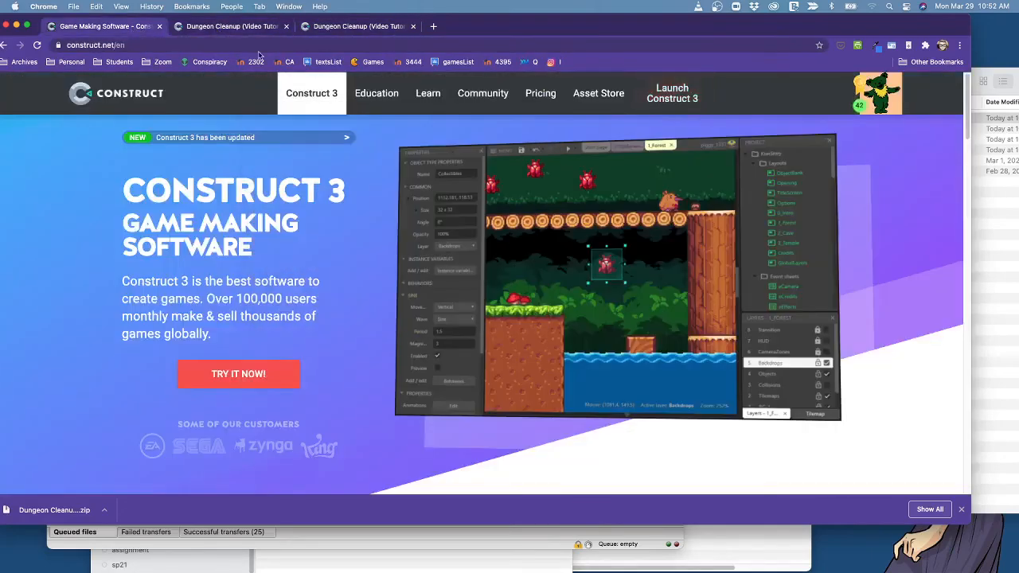
left_click(231, 26)
left_click(593, 418)
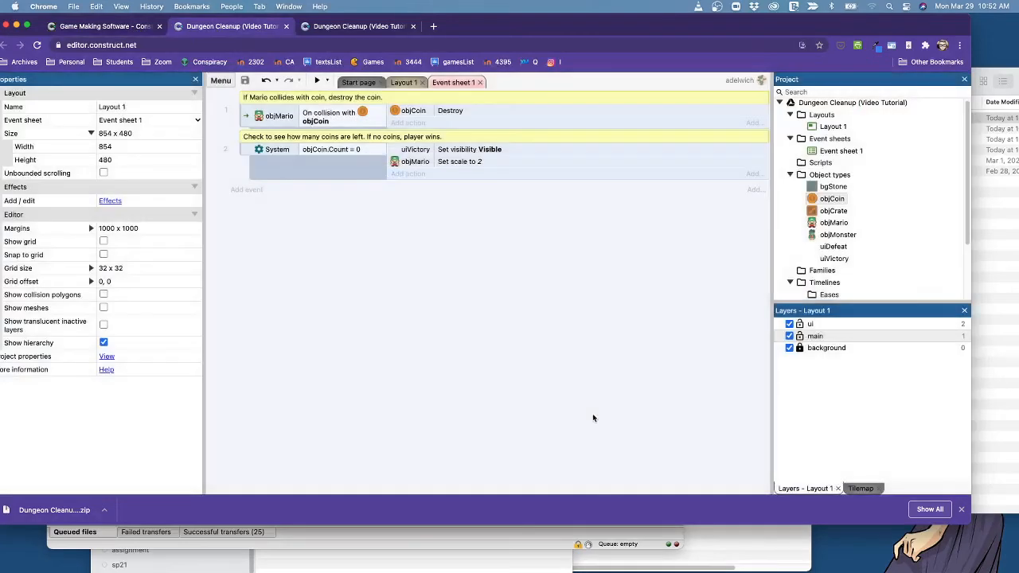
left_click(220, 81)
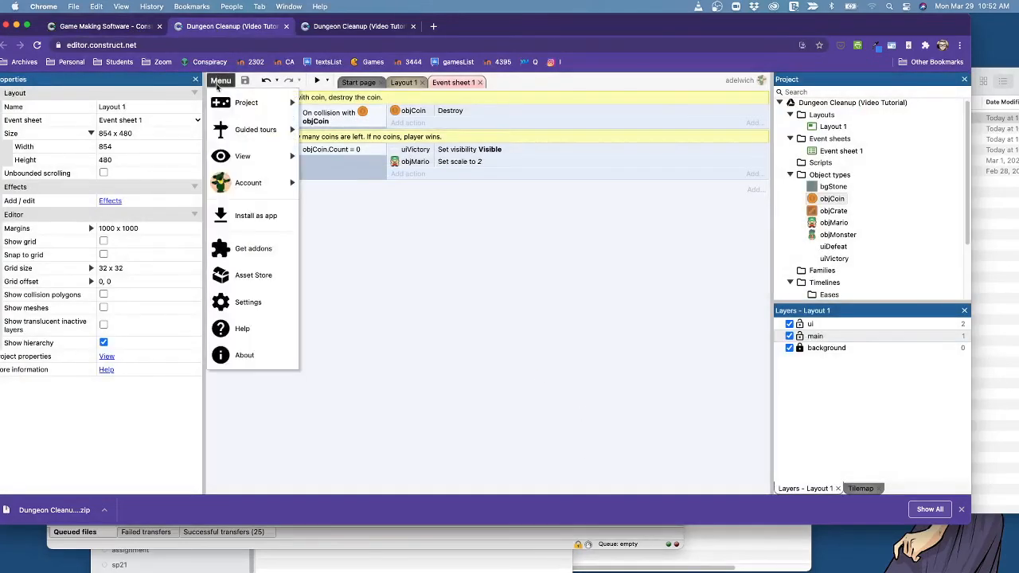
left_click(629, 366)
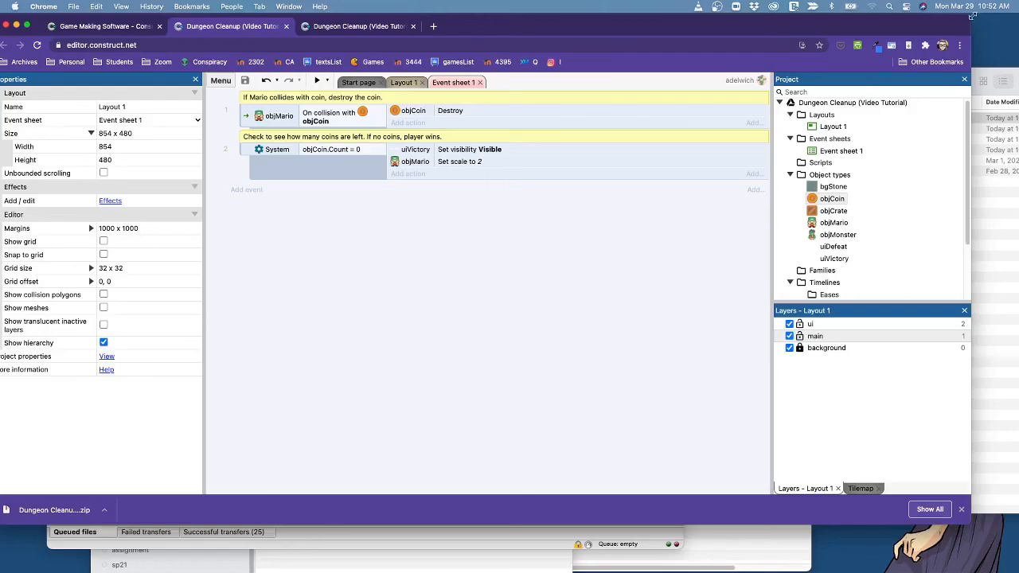
left_click_drag(971, 22, 824, 29)
double_click(824, 30)
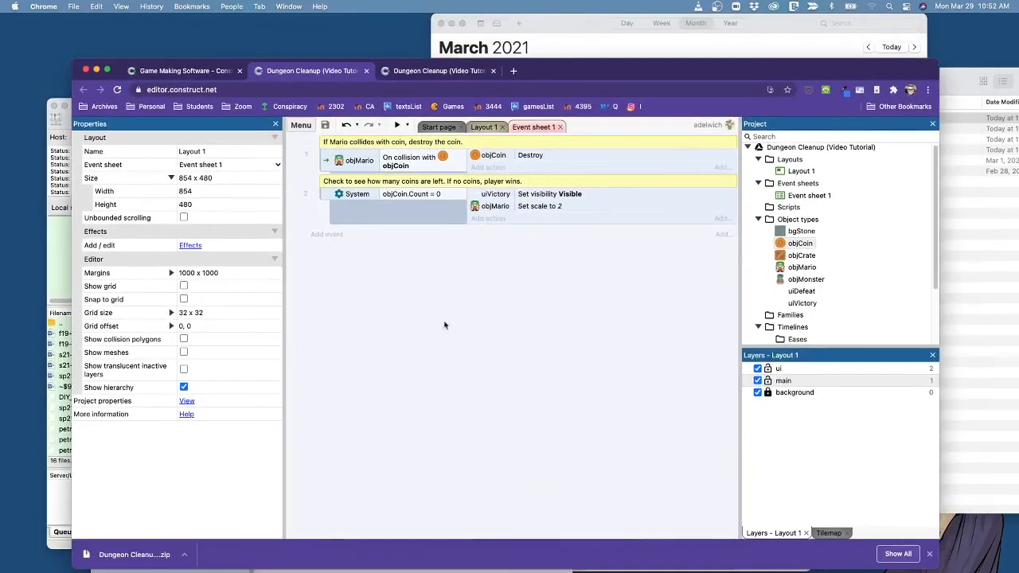
Close the Layout 1 and Event sheet 1 views and show the Beginner Examples on the start page.
left_click(301, 125)
left_click(526, 352)
left_click(482, 127)
left_click(503, 128)
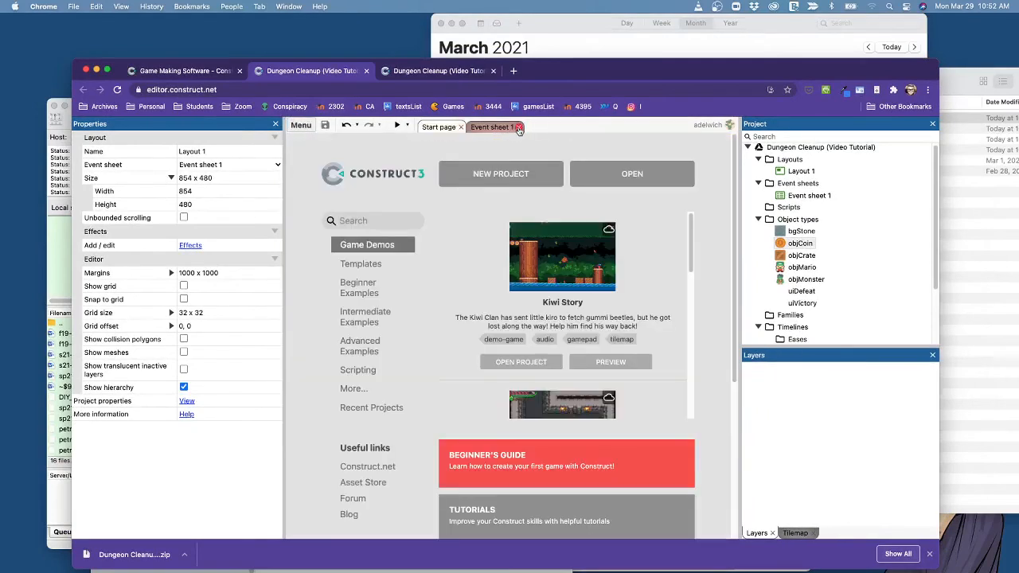
left_click(518, 127)
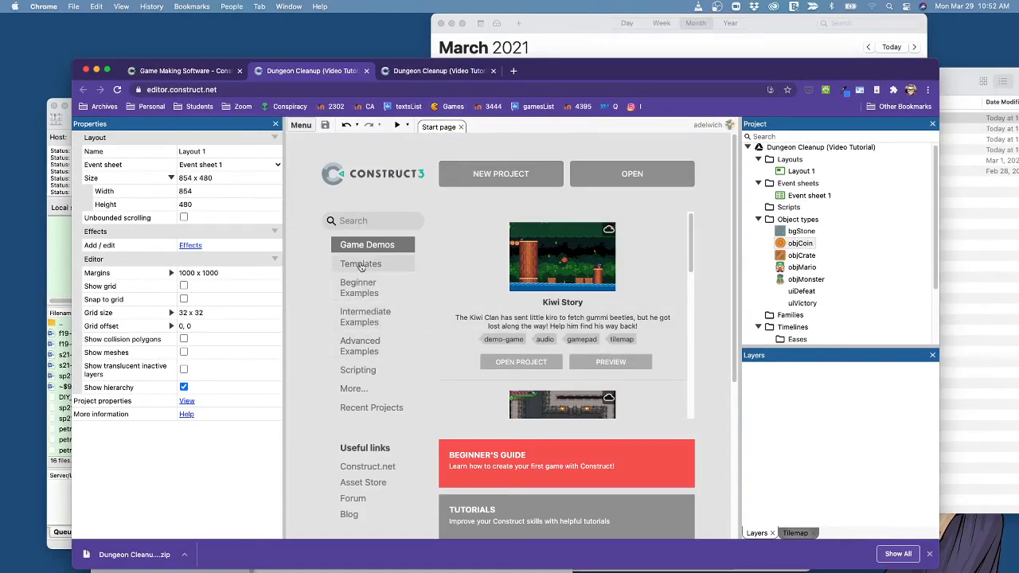
left_click(360, 292)
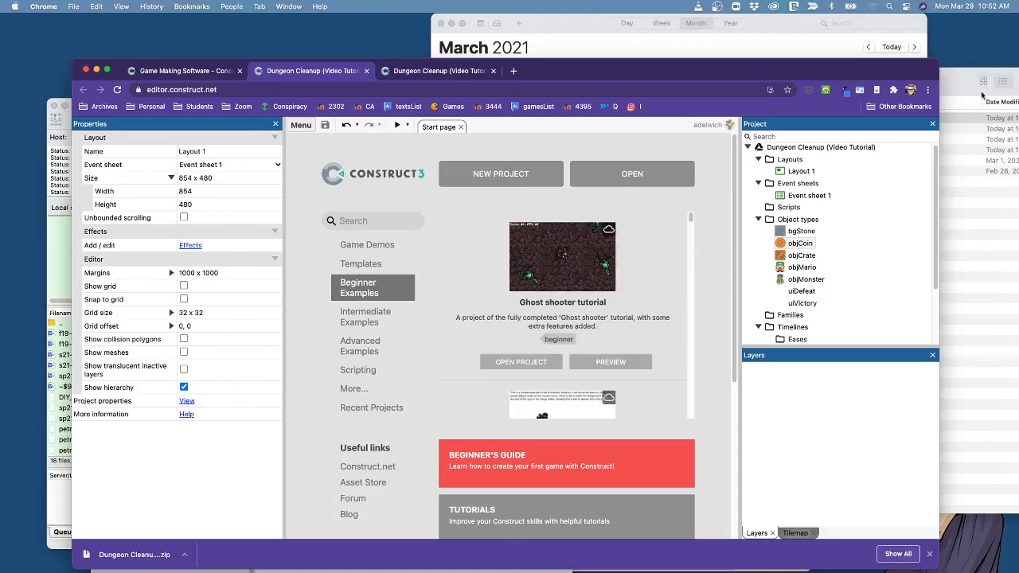
Close the Project bar and narrow the Layers bar to give the start page more room.
left_click(933, 125)
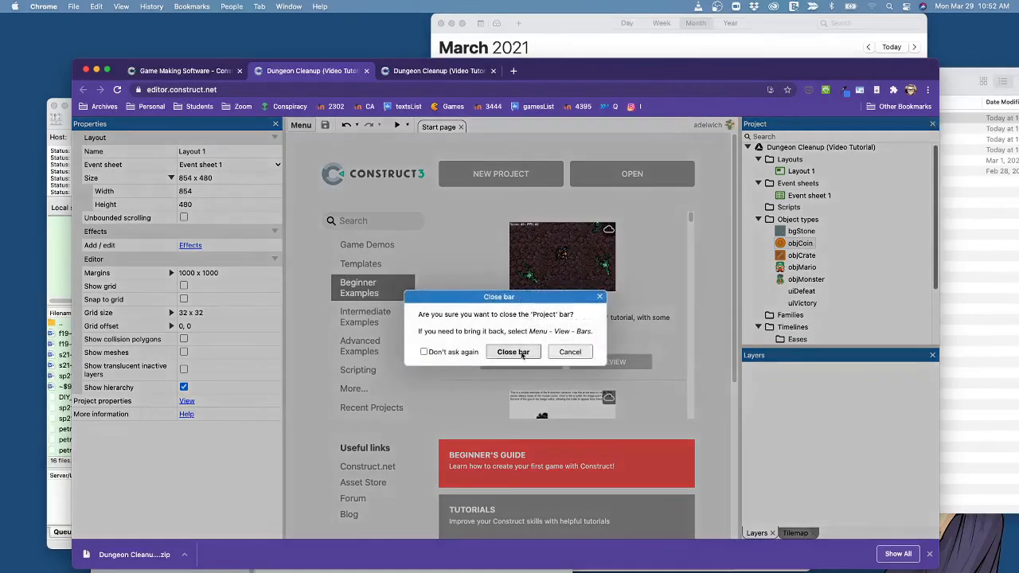
left_click(516, 352)
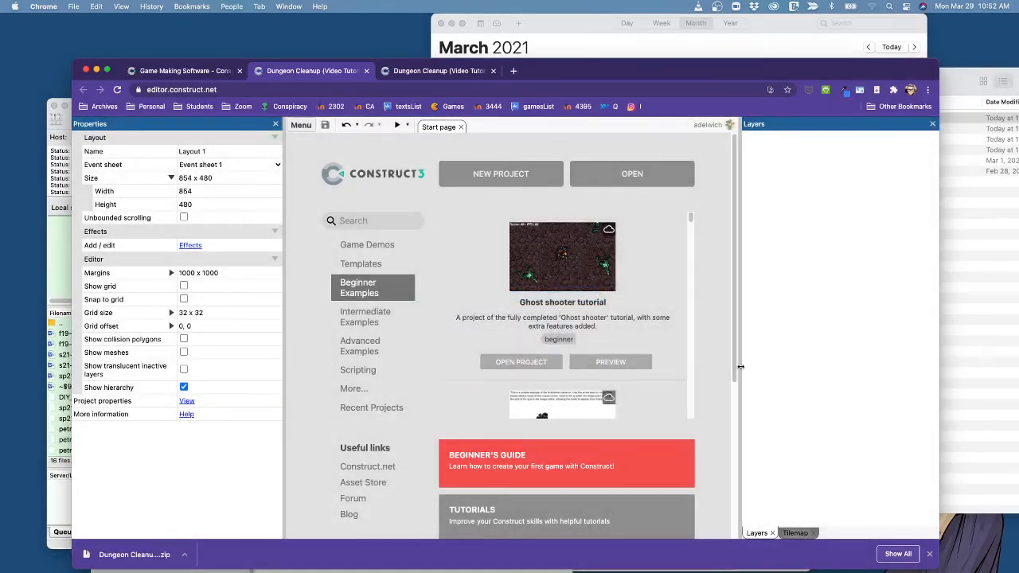
left_click_drag(740, 367, 886, 368)
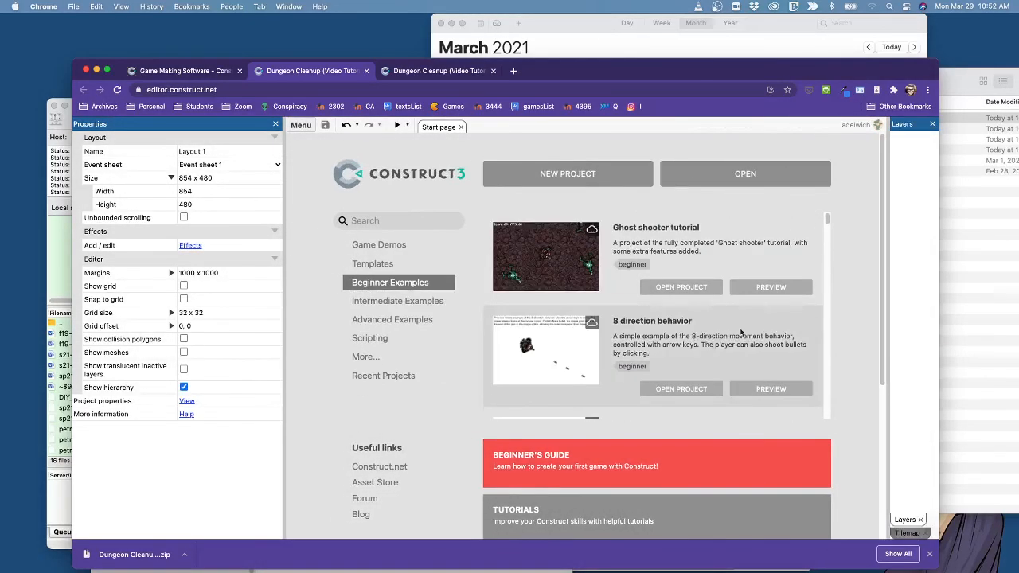
Open the Bouncing balls beginner example, closing the previous project.
scroll(745, 331, "down", 3)
scroll(718, 295, "down", 8)
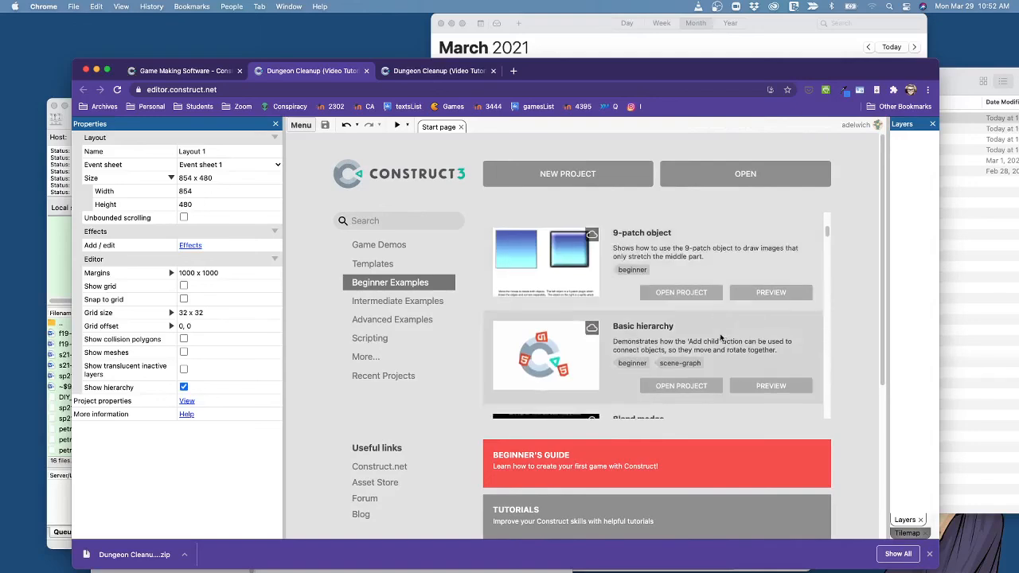
scroll(690, 334, "down", 3)
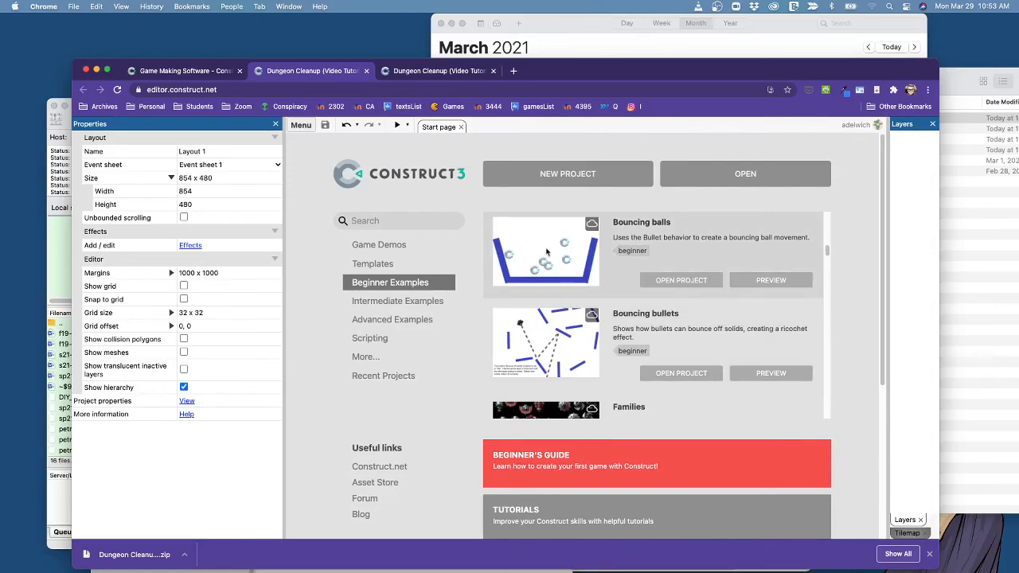
left_click(671, 284)
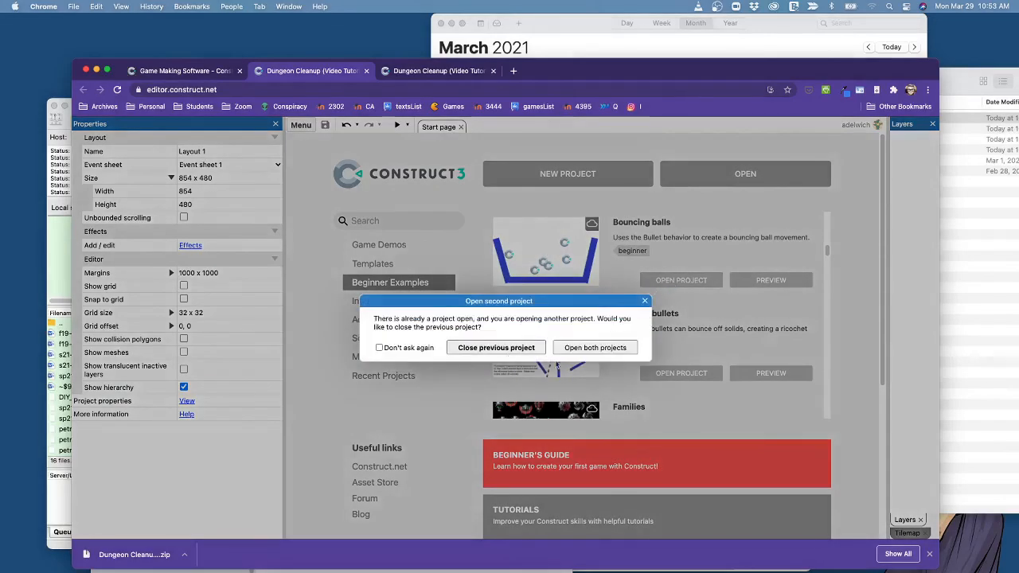
left_click(513, 349)
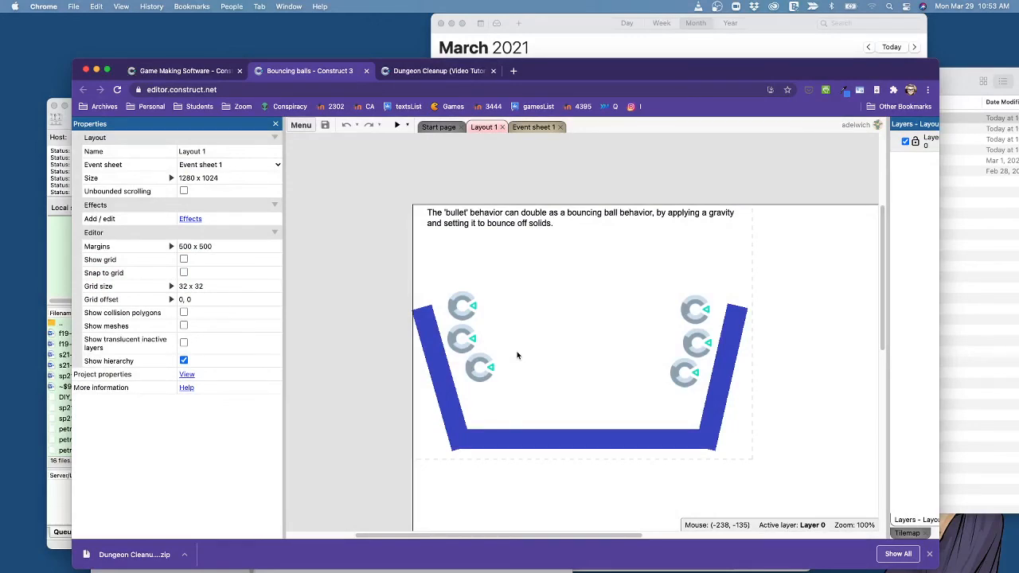
Preview the Bouncing balls example, and inspect its layout and event sheet.
left_click(398, 125)
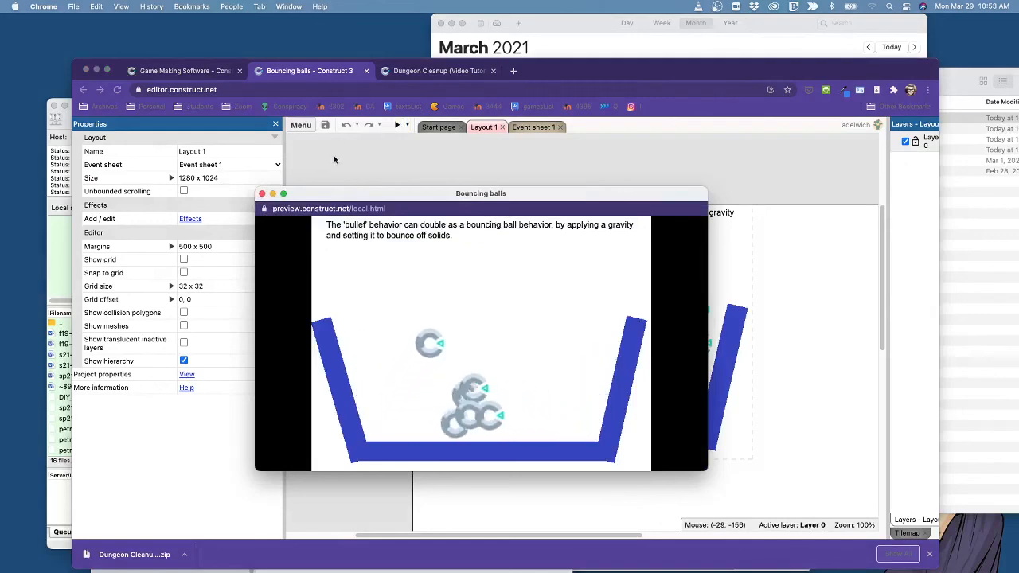
left_click(262, 194)
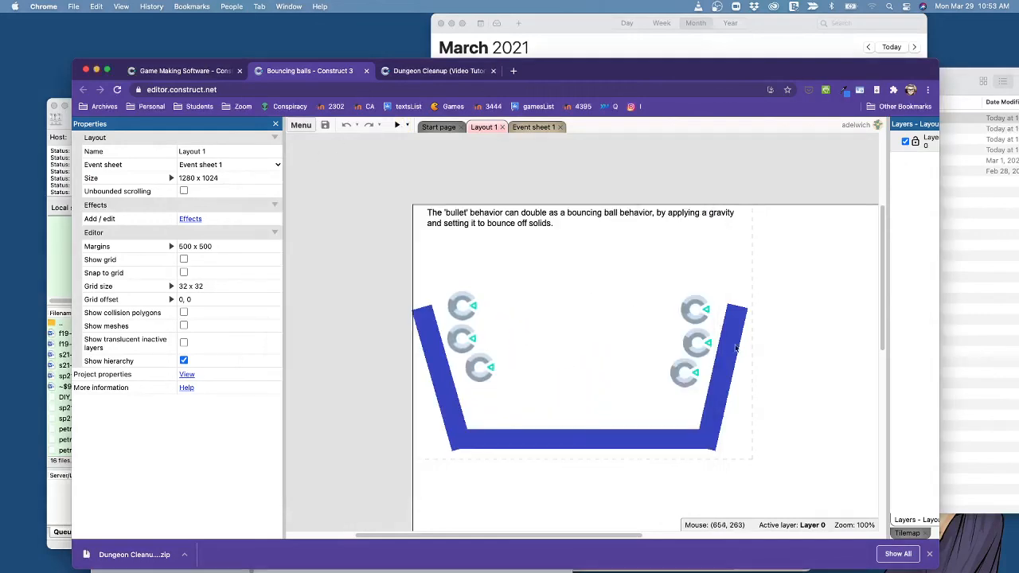
scroll(660, 341, "down", 2)
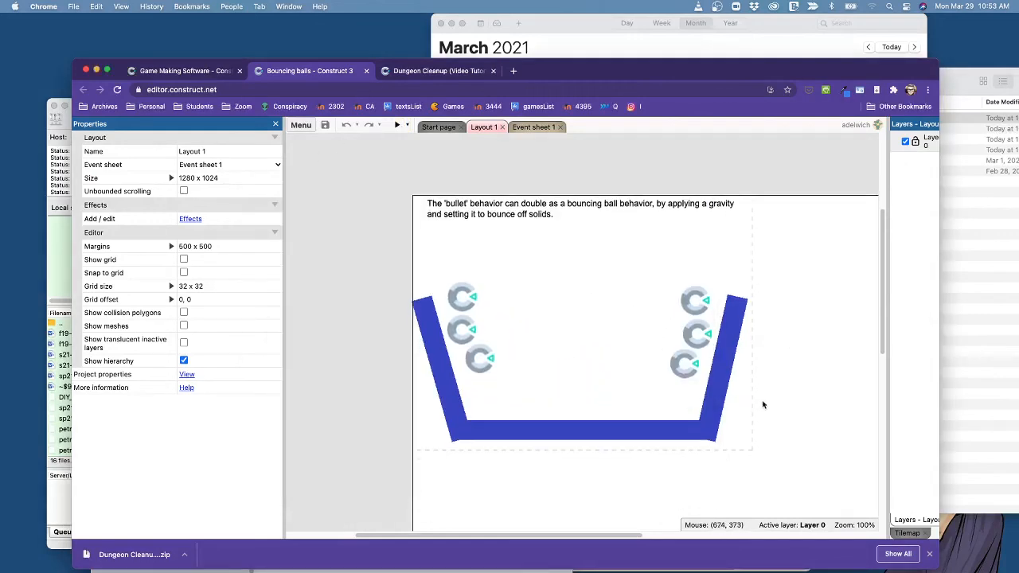
left_click(532, 129)
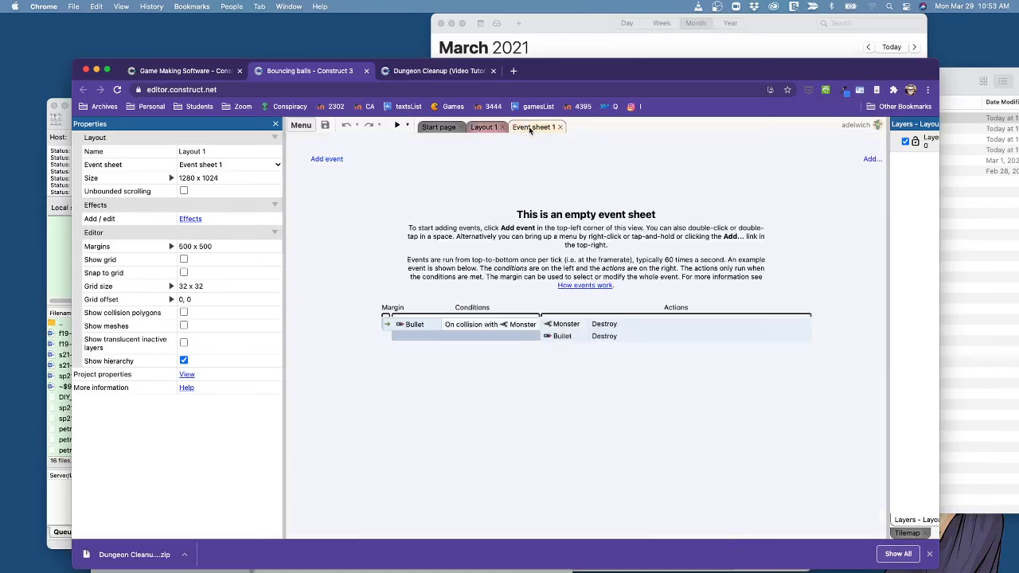
left_click(478, 128)
Return to the start page and browse further through the Beginner Examples.
left_click(301, 125)
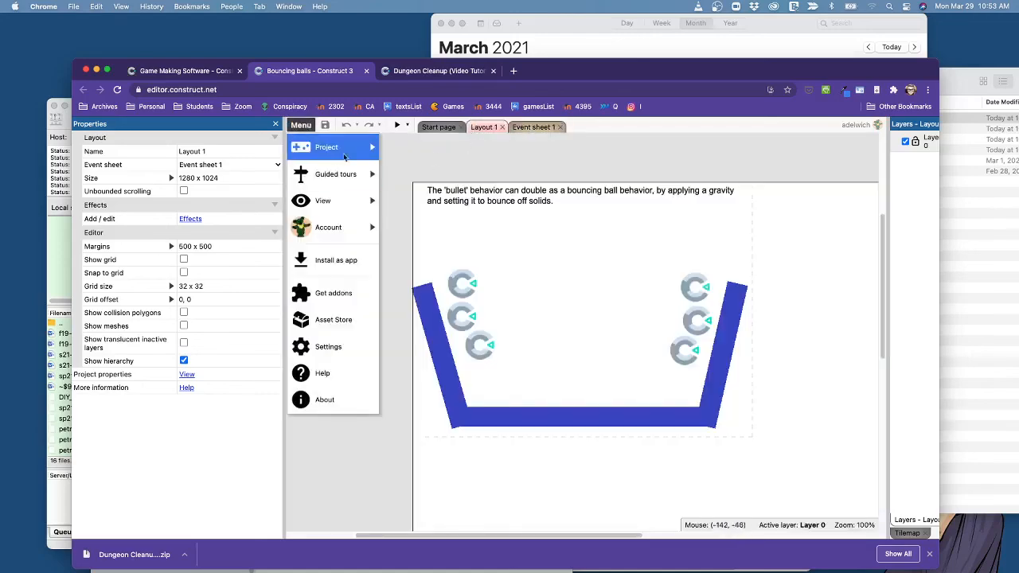
left_click(436, 128)
left_click(436, 128)
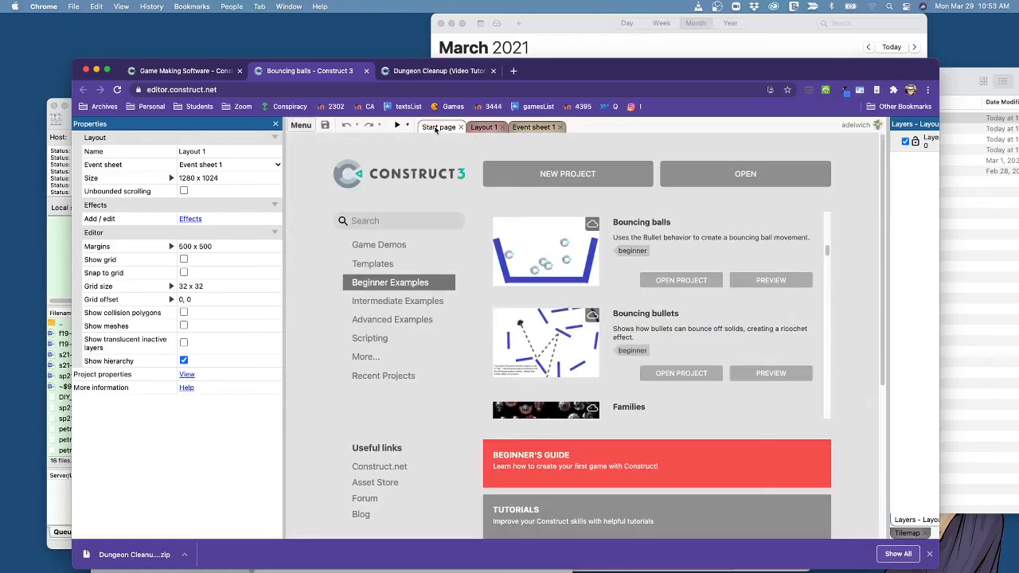
scroll(681, 335, "down", 5)
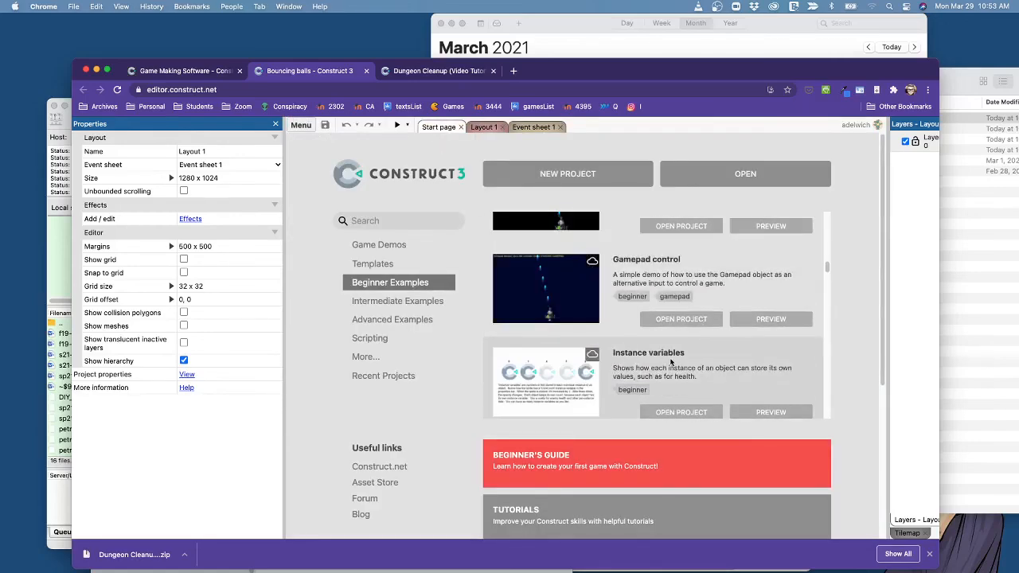
Look through the Intermediate Examples and the Game Demos listed on the start page.
left_click(438, 301)
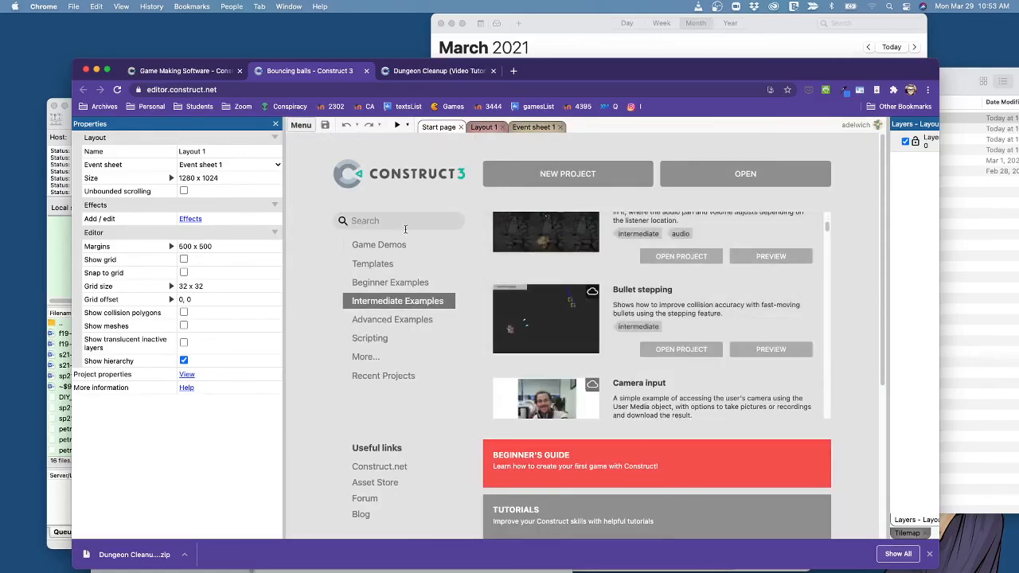
left_click(379, 245)
scroll(794, 335, "down", 2)
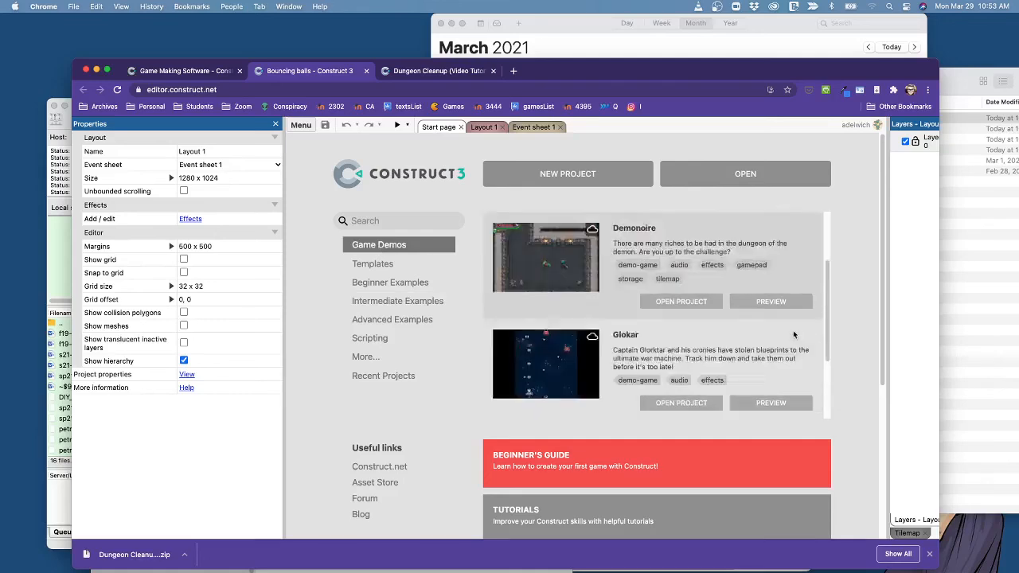
scroll(794, 335, "down", 1)
scroll(778, 332, "up", 2)
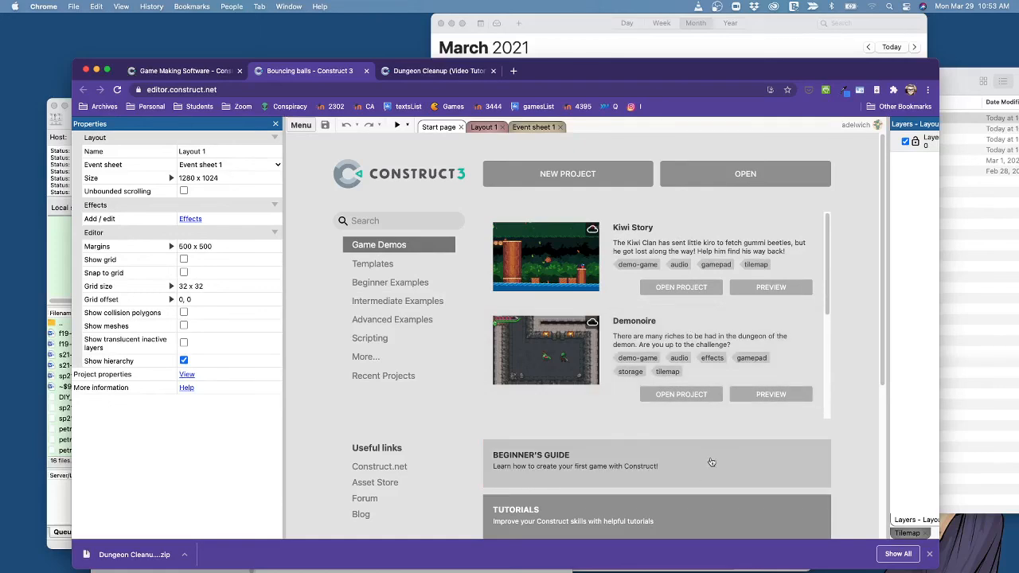
Show the Intermediate Examples again, and bring up the Advanced Examples list.
left_click(410, 301)
left_click(405, 328)
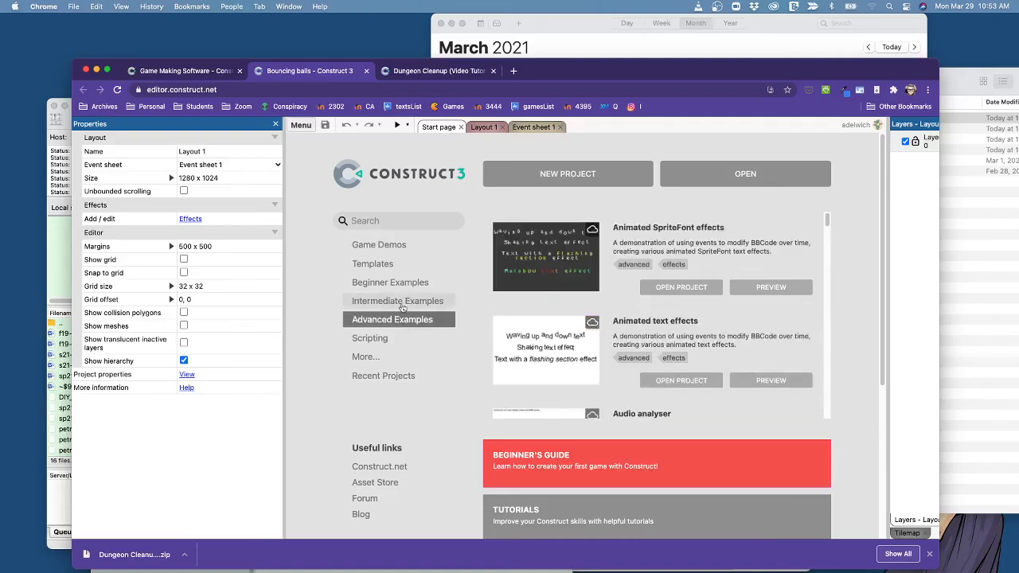
left_click(404, 305)
left_click(404, 321)
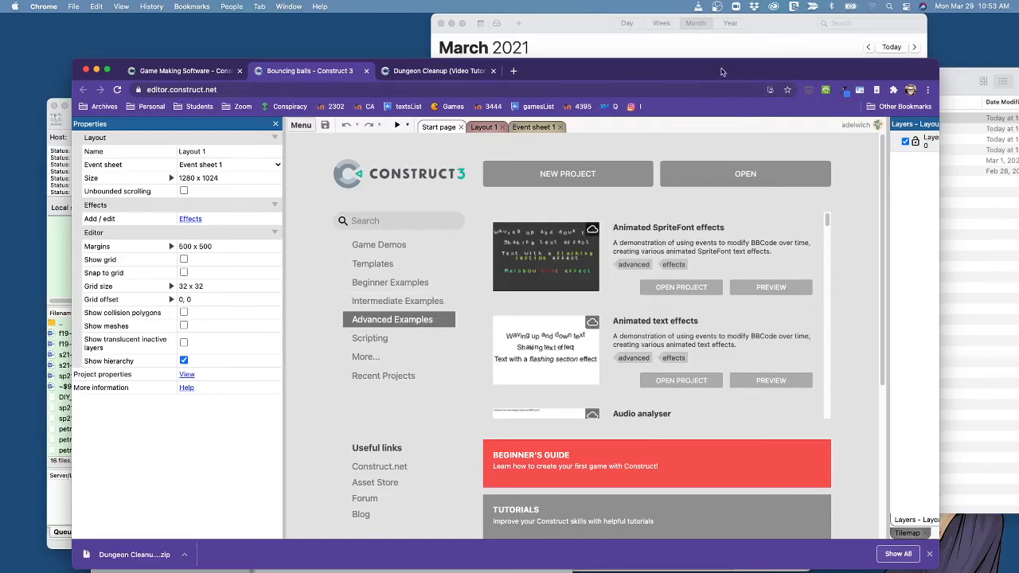
Widen the Layers bar beside the Advanced Examples list and reposition the browser window on the desktop.
left_click_drag(722, 70, 675, 47)
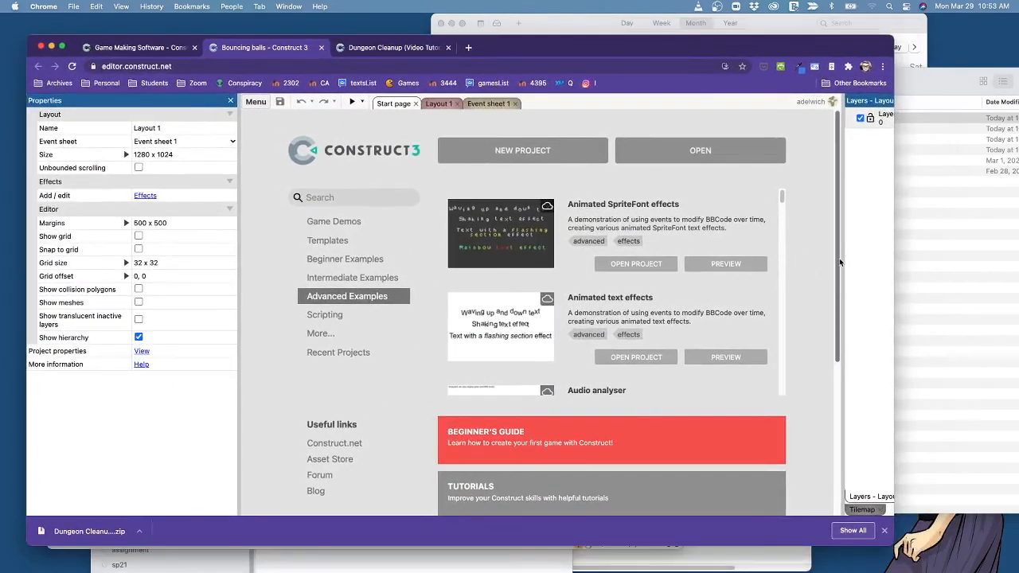
left_click_drag(842, 263, 635, 262)
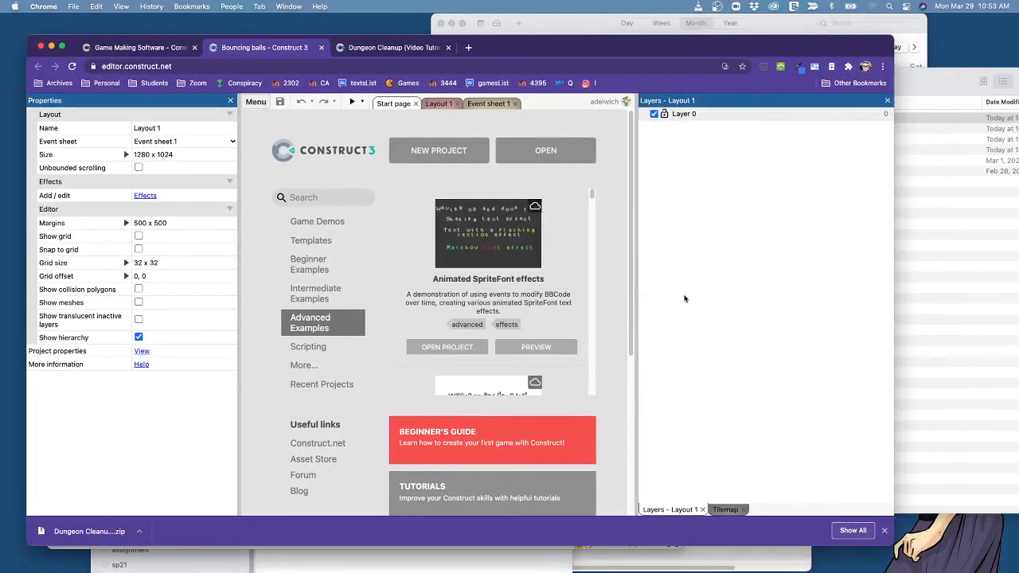
scroll(420, 361, "down", 5)
scroll(420, 361, "down", 15)
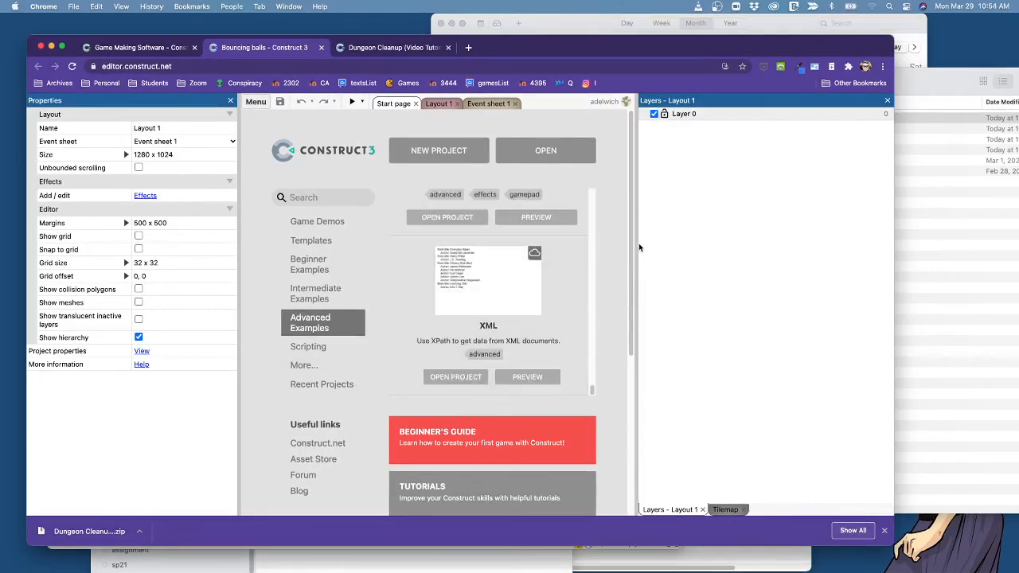
left_click_drag(637, 247, 756, 247)
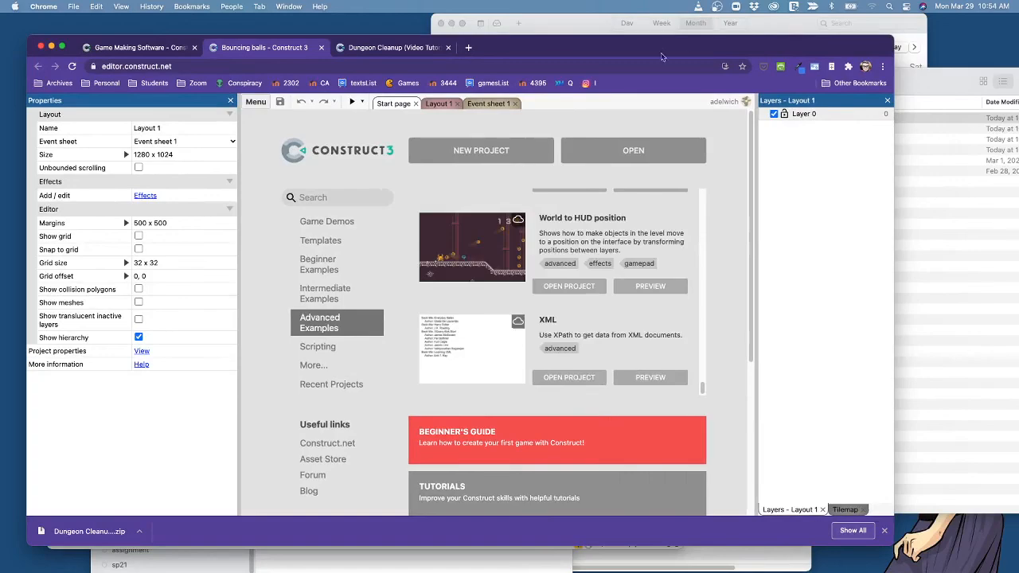
left_click_drag(651, 50, 703, 61)
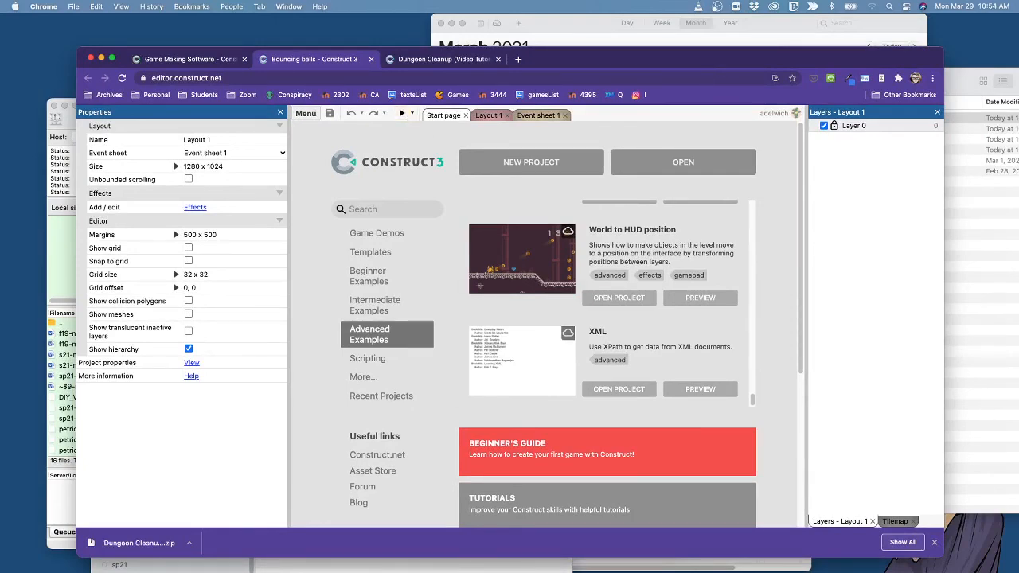
key("super+Tab")
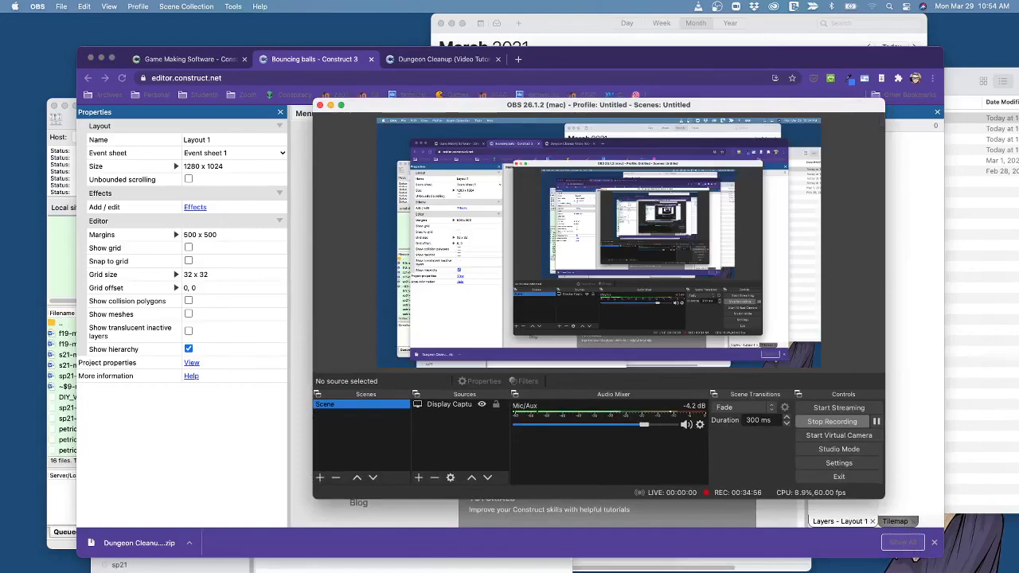